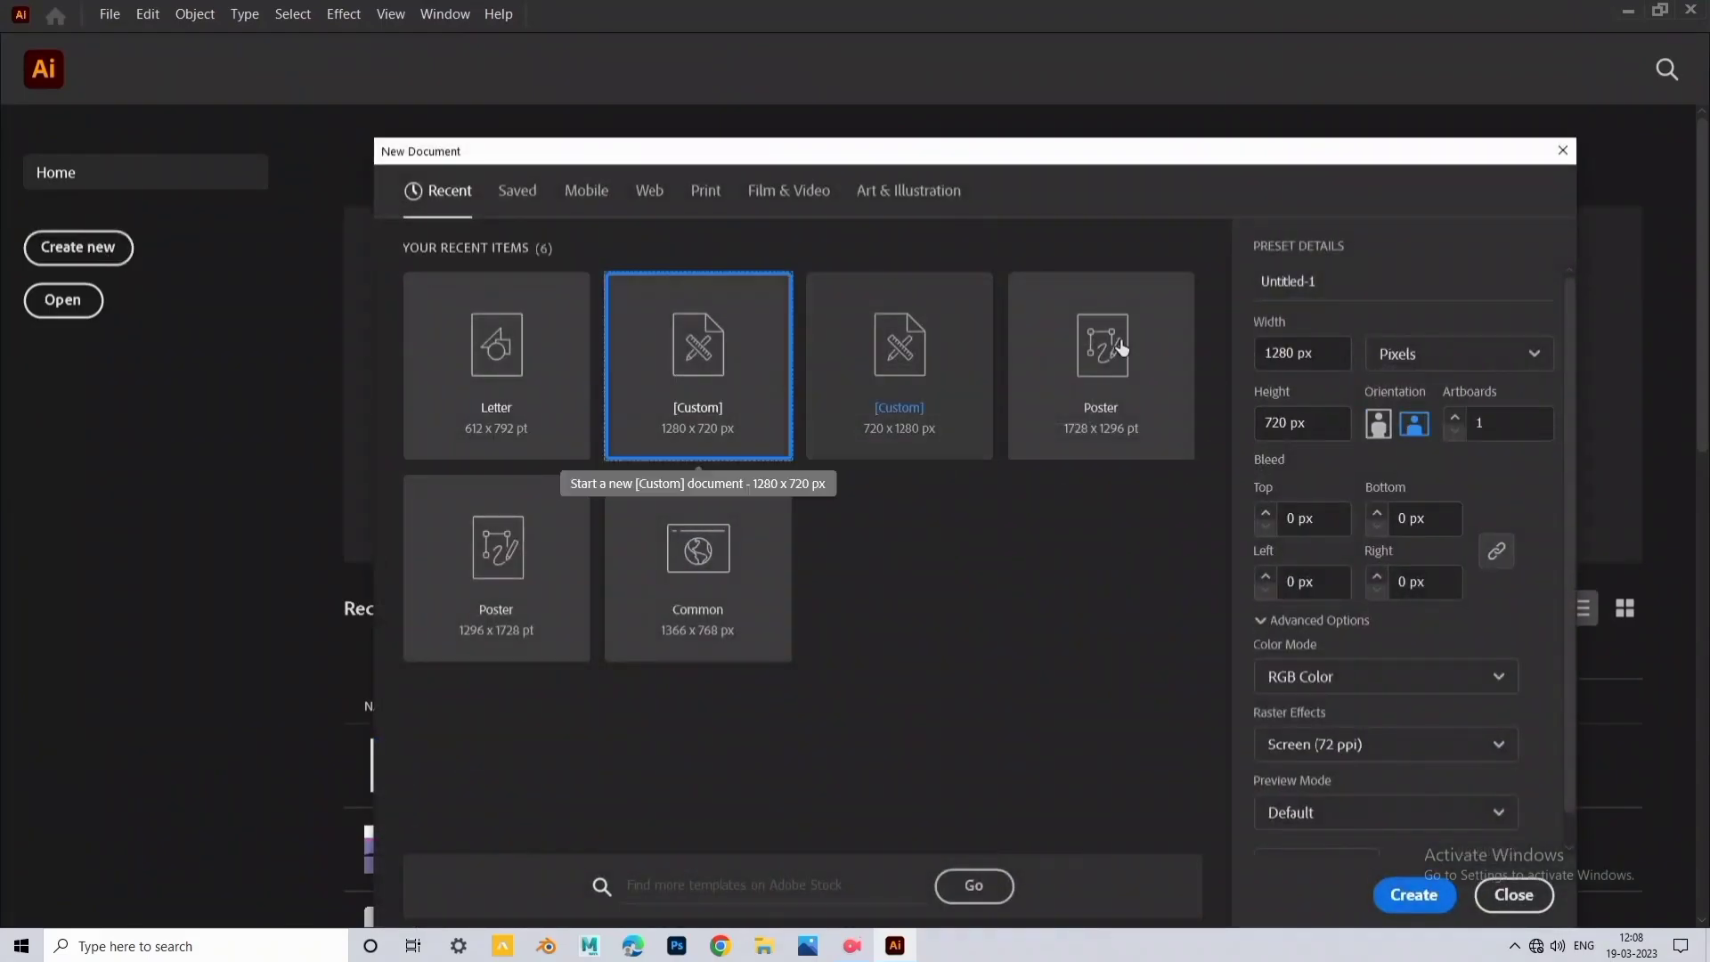
Resize and reposition the landscape artboard into a tall portrait format with the Artboard tool.
click(24, 442)
drag(360, 502, 568, 500)
drag(1316, 491, 847, 446)
drag(703, 428, 766, 428)
drag(736, 222, 736, 211)
drag(908, 496, 939, 498)
click(24, 121)
scroll(490, 347, up, 1)
drag(494, 350, 427, 316)
scroll(843, 321, down, 1)
scroll(866, 330, up, 1)
click(24, 228)
key(v)
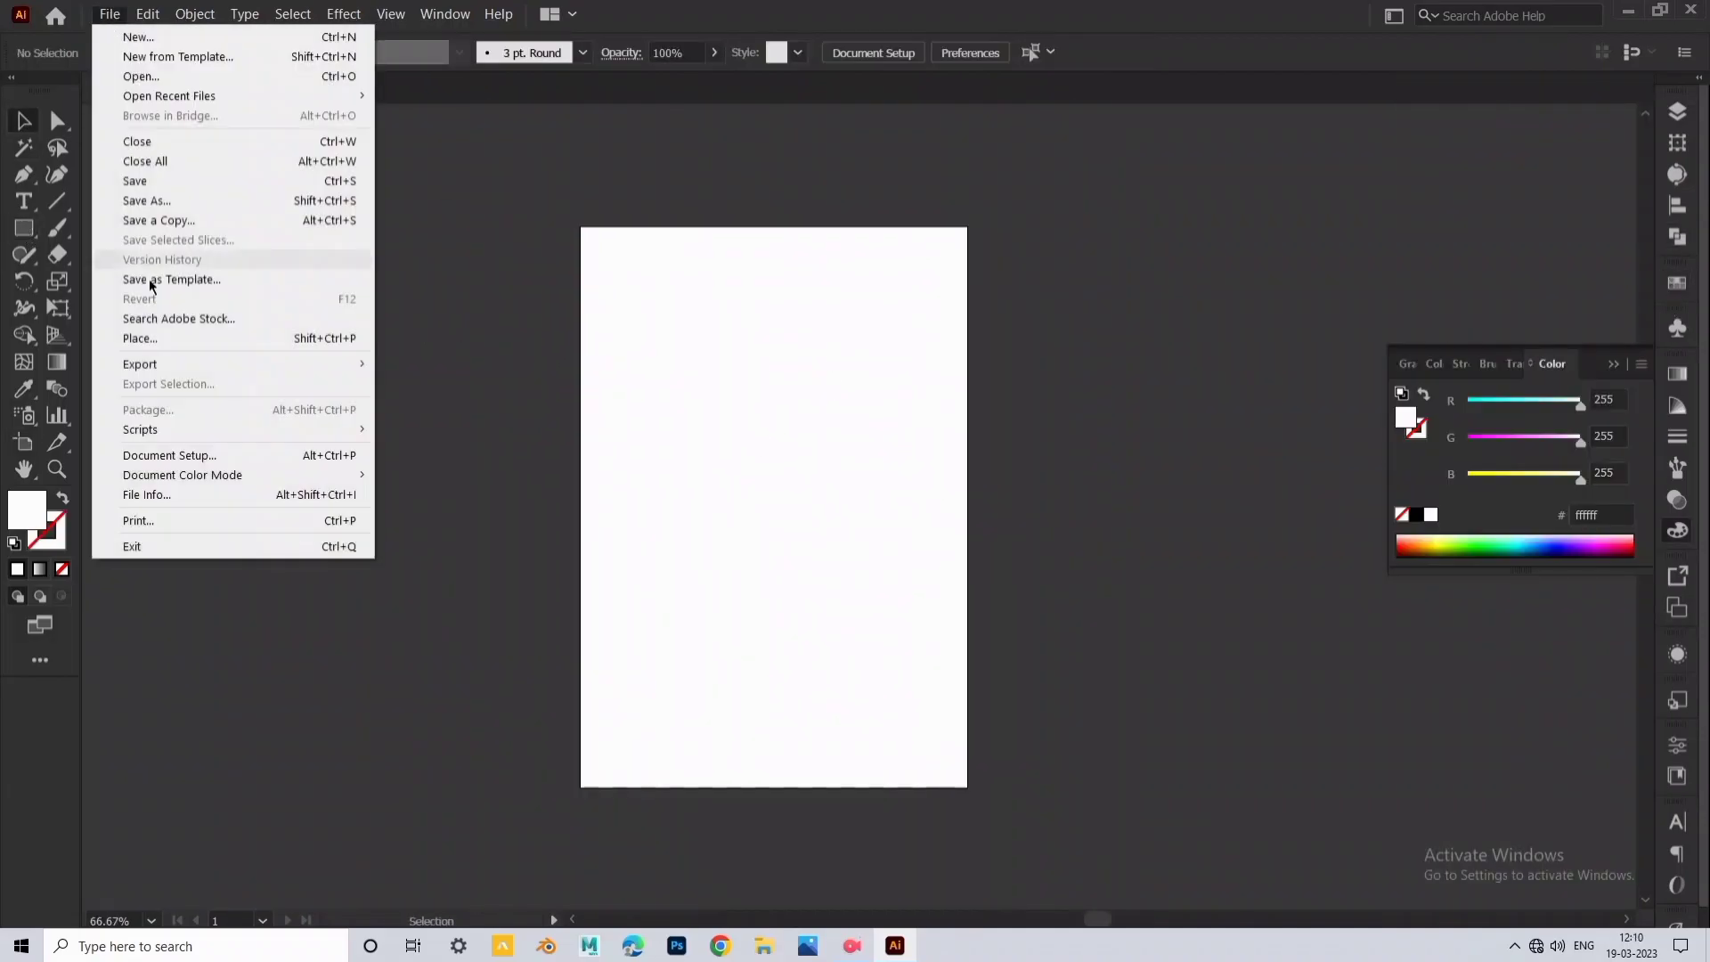
Place the firefly jar painting as a reference image and position it beside the artboard.
click(133, 331)
scroll(512, 432, up, 2)
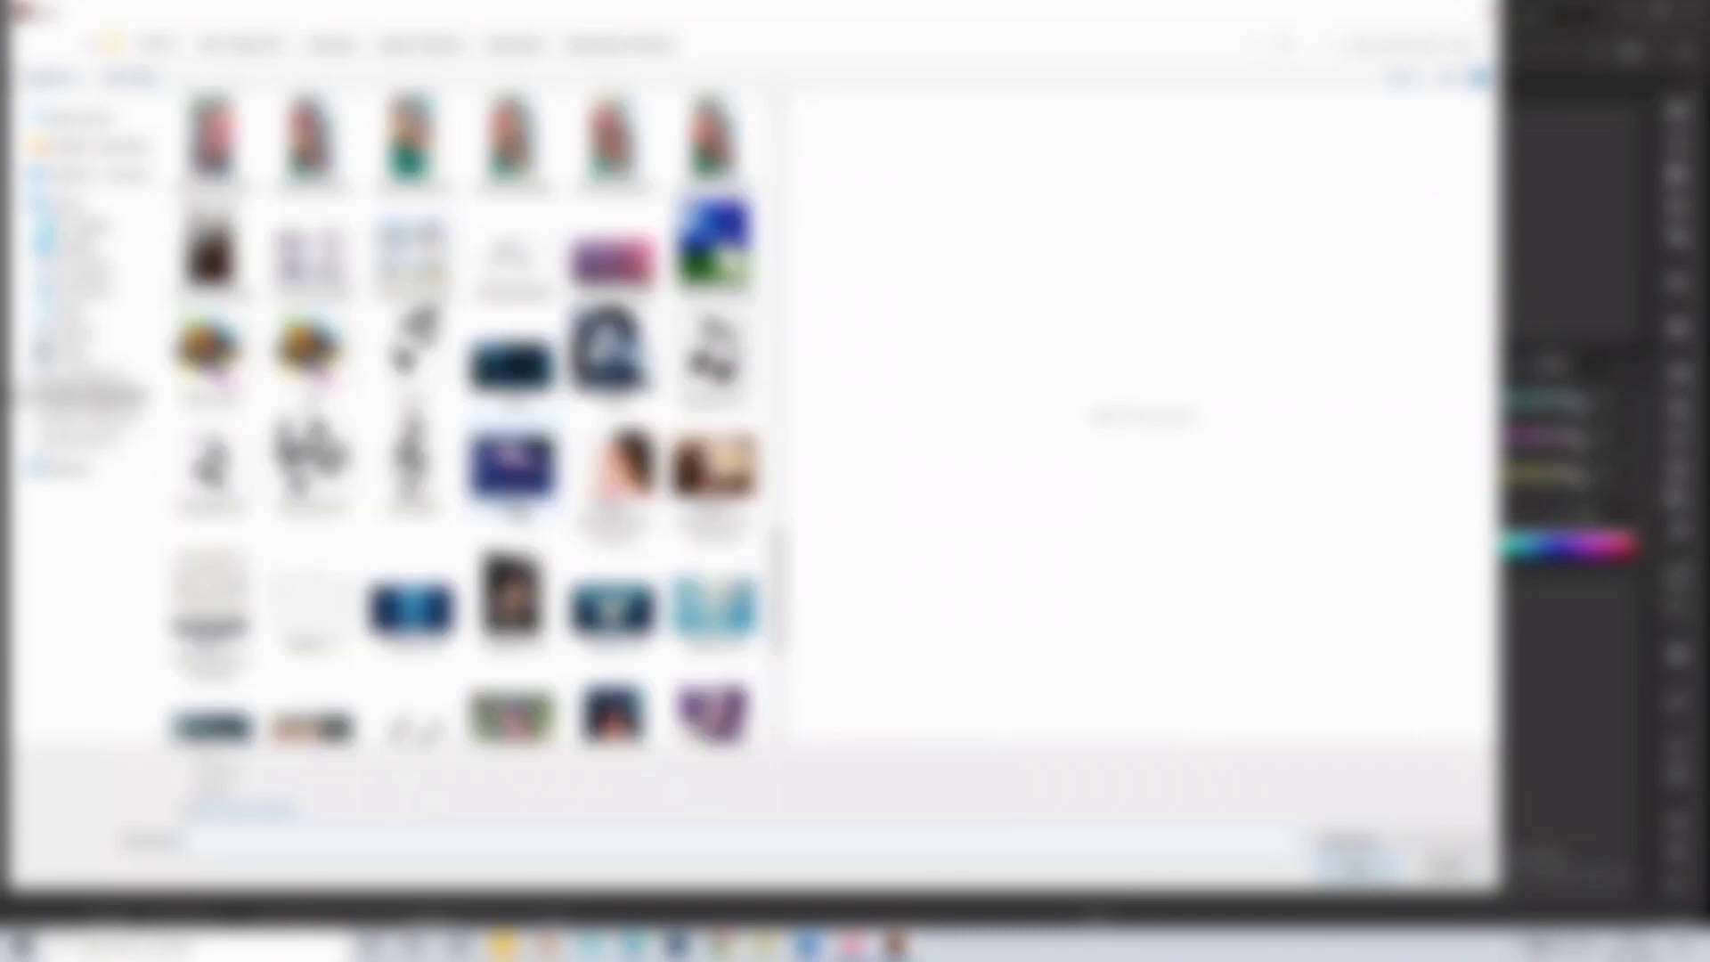
click(713, 246)
click(1356, 866)
drag(981, 227, 1110, 499)
click(1104, 575)
drag(1073, 357, 469, 366)
drag(468, 365, 457, 356)
Set out a grid of six small white squares, three across and two down, below the reference image.
drag(790, 523, 603, 190)
drag(690, 343, 448, 520)
right_click(398, 507)
click(454, 634)
Fill both squares of the first column with the deep blue sampled from the reference painting's sky.
click(389, 494)
key(i)
click(427, 347)
key(v)
click(389, 542)
click(24, 388)
click(390, 490)
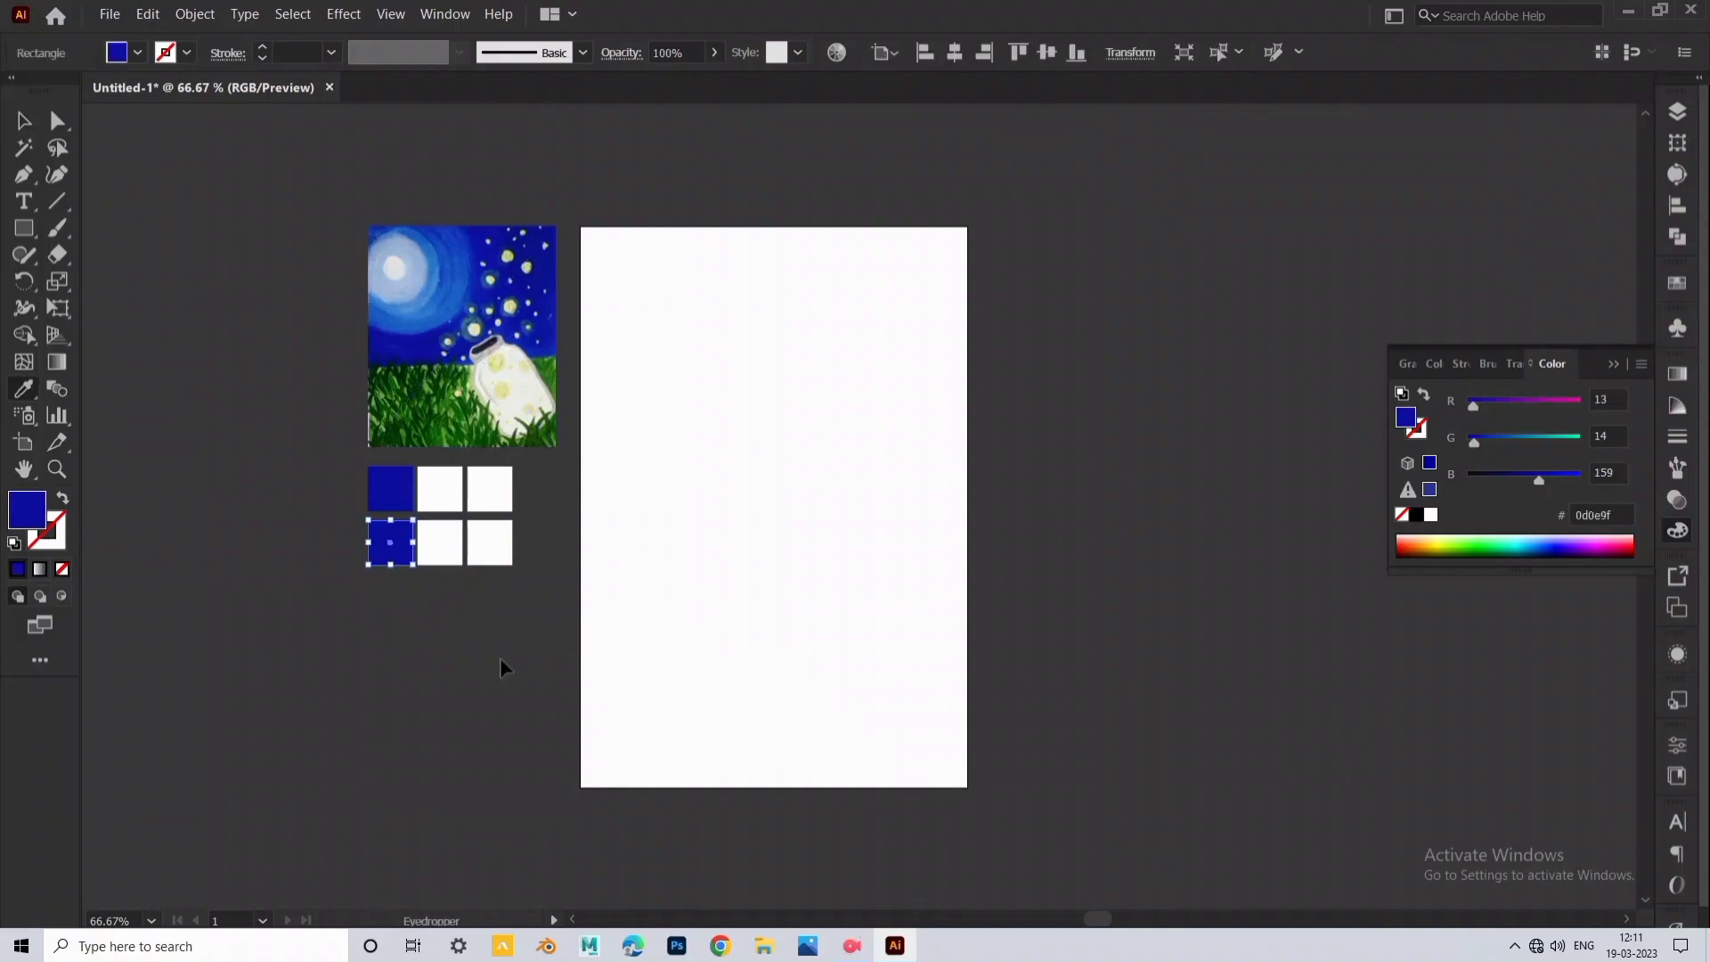
Recolour the lower blue square with a lighter tint and the upper one with a darker shade from the Color Guide.
key(v)
click(1434, 363)
click(1547, 454)
click(1548, 469)
click(1113, 499)
drag(415, 529, 427, 527)
click(402, 487)
click(1521, 469)
click(595, 515)
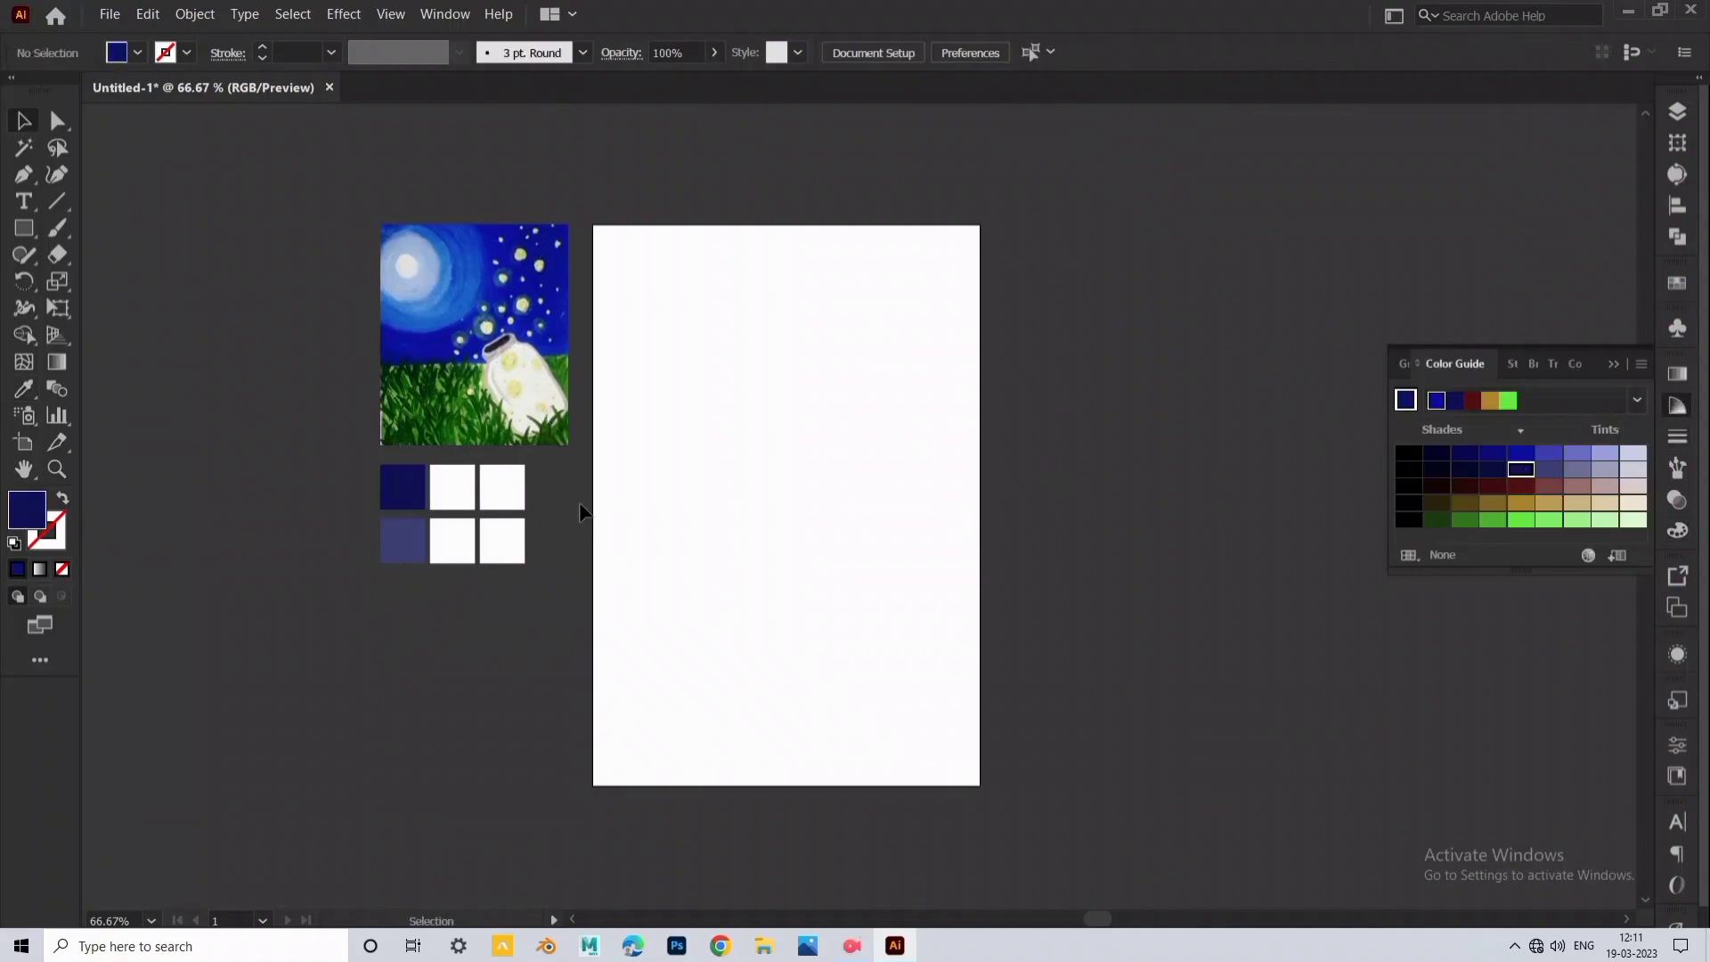
Try Color Guide harmony colours for the upper middle square.
click(453, 487)
click(1636, 399)
click(1546, 632)
click(1513, 520)
click(1637, 399)
click(1534, 675)
click(1676, 405)
Fill the upper middle square with a yellow chosen in the Color Picker.
click(453, 487)
double_click(27, 509)
click(698, 307)
click(837, 515)
click(1043, 284)
Fill the lower middle square with the yellow from the square above, lightened to #f4eea2.
click(452, 541)
key(i)
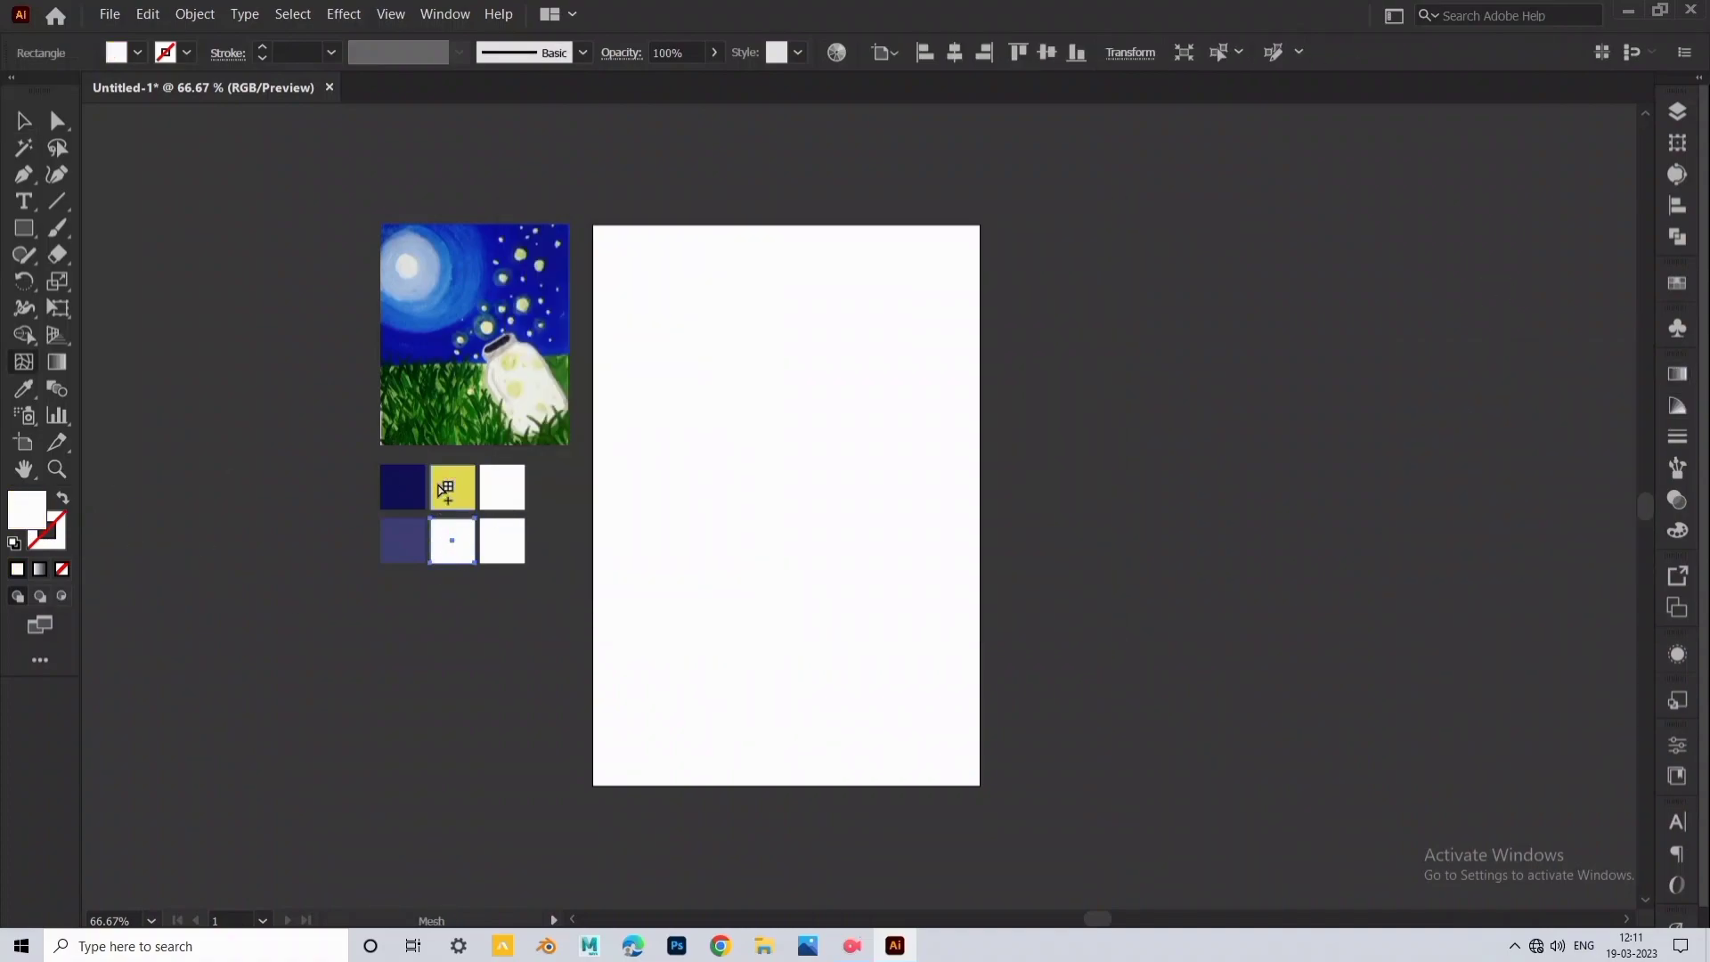
click(450, 485)
double_click(28, 509)
click(610, 285)
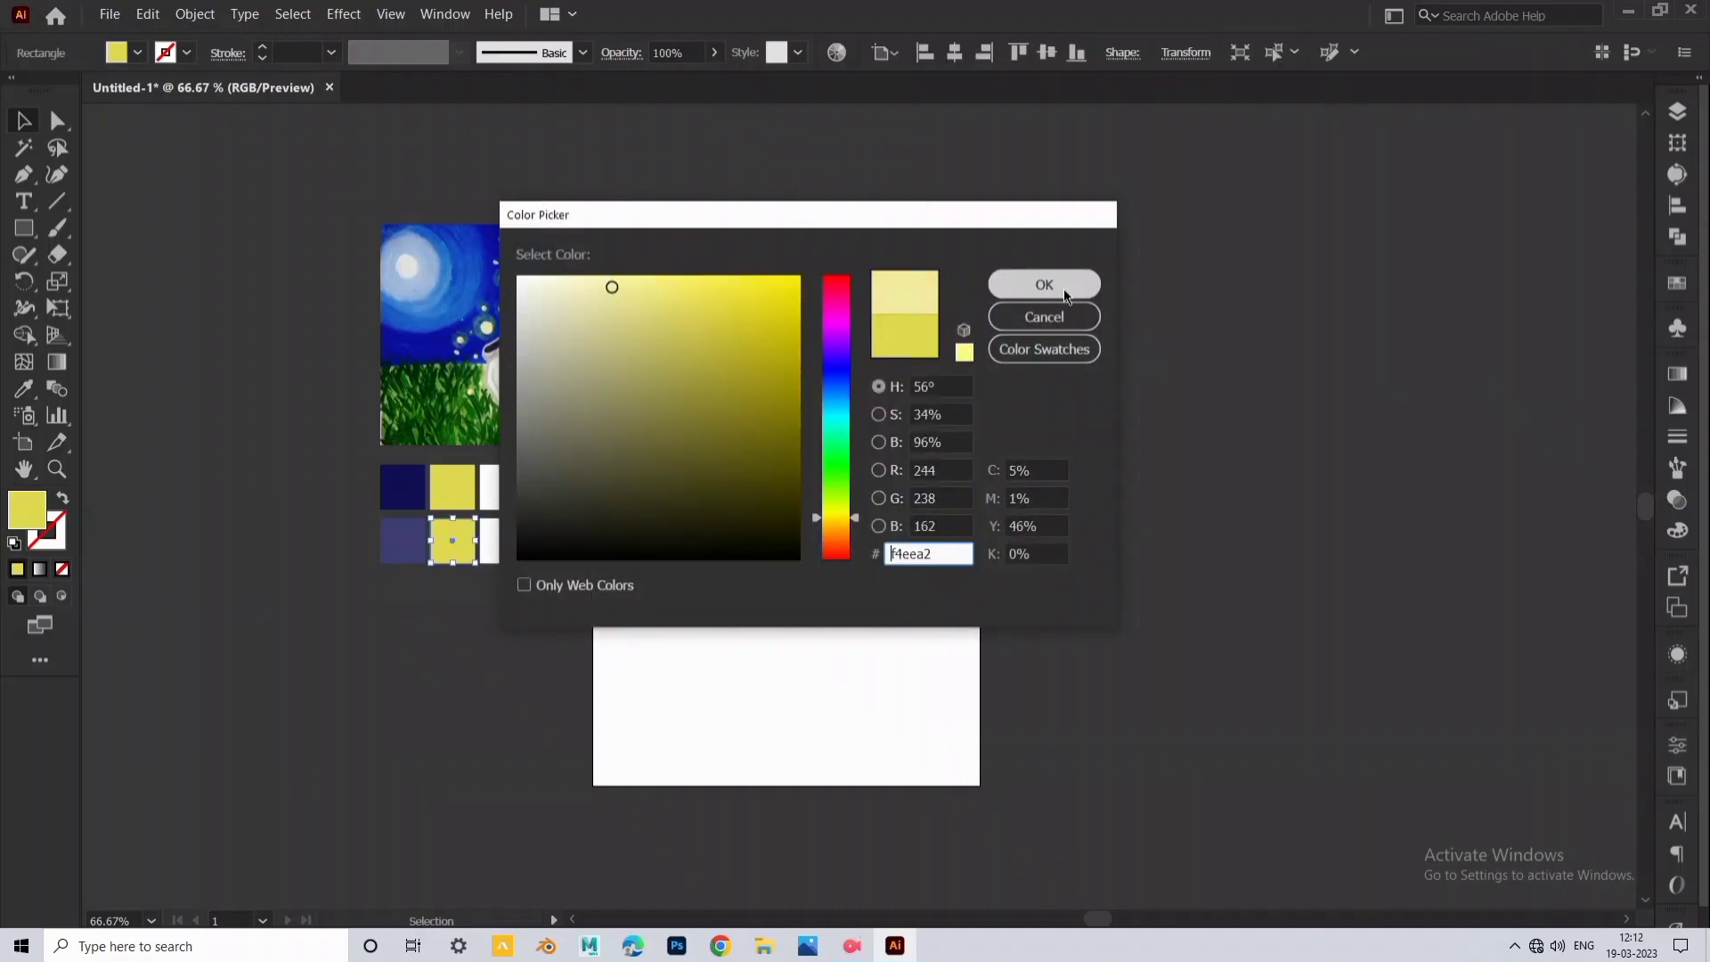
click(1038, 283)
Fill the upper square of the last column with a sampled grass green and the lower one with a darker green.
click(502, 487)
key(i)
click(448, 379)
click(498, 541)
click(445, 414)
click(510, 481)
key(v)
double_click(27, 509)
click(693, 429)
click(1040, 283)
Rotate the whole palette of six squares by 90° and move it to the artboard's upper right side.
drag(569, 582, 341, 482)
drag(490, 542, 719, 390)
drag(756, 301, 753, 444)
key(ctrl+z)
drag(756, 301, 747, 434)
drag(670, 293, 1049, 296)
Lock the reference image so it cannot be moved.
click(472, 356)
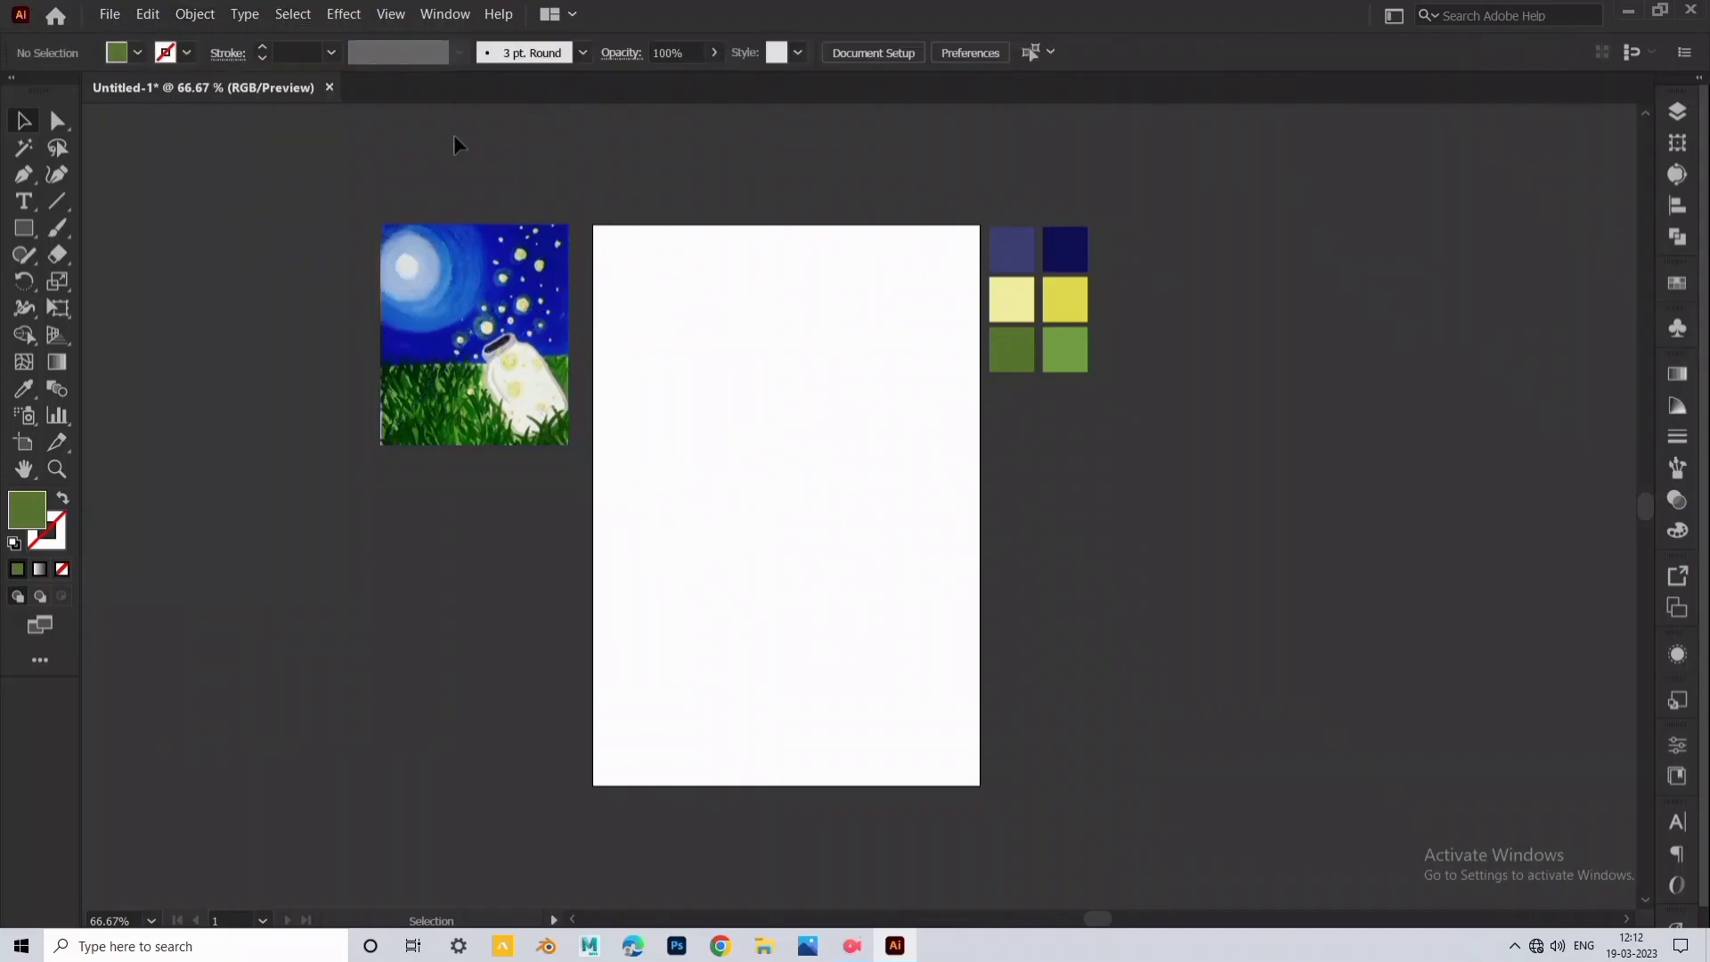
click(442, 128)
click(195, 14)
click(508, 294)
click(195, 14)
mouse_move(279, 142)
click(498, 141)
Draw a rectangle over the artboard and narrow it to match the artboard's width.
click(24, 229)
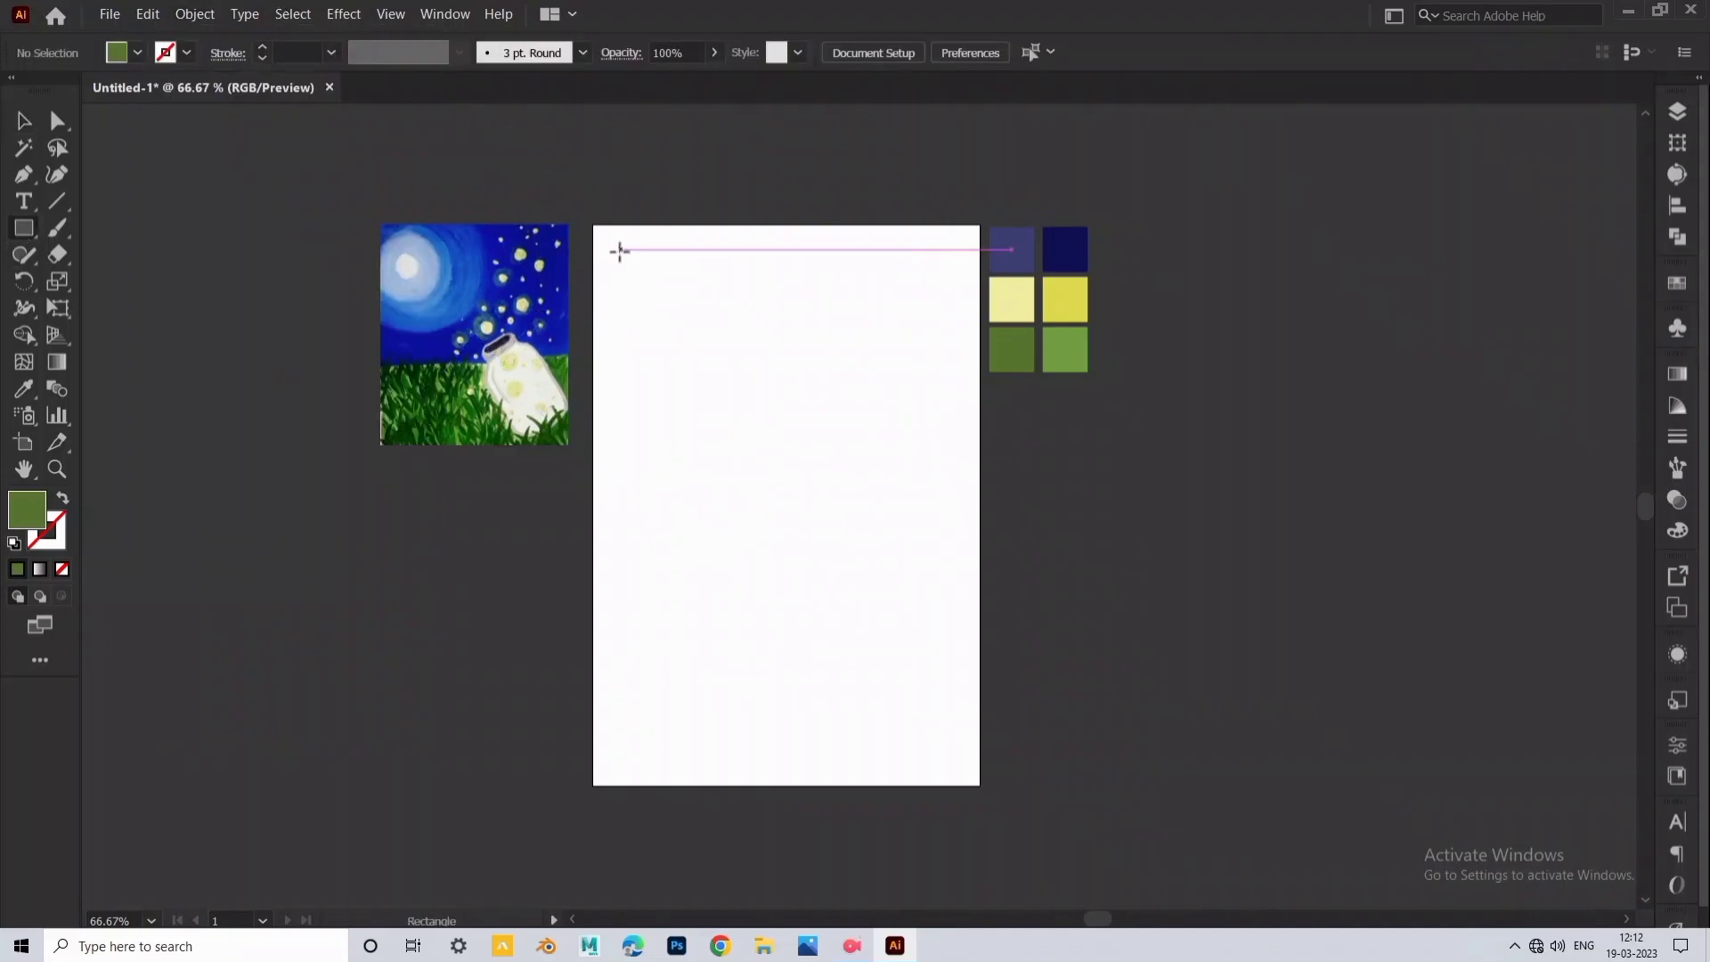
drag(592, 225, 1154, 785)
key(v)
drag(1154, 505, 979, 504)
click(1086, 577)
drag(1086, 577, 1103, 572)
Fill the artboard-sized rectangle with the dark navy palette colour.
click(960, 498)
key(i)
click(1081, 244)
key(v)
Give the background a linear gradient of the two blue palette colours, running vertically from the lighter blue at the bottom to navy at the top.
click(1674, 377)
click(1506, 534)
click(1405, 574)
click(1411, 615)
click(1081, 245)
click(1608, 547)
click(1028, 245)
click(1409, 482)
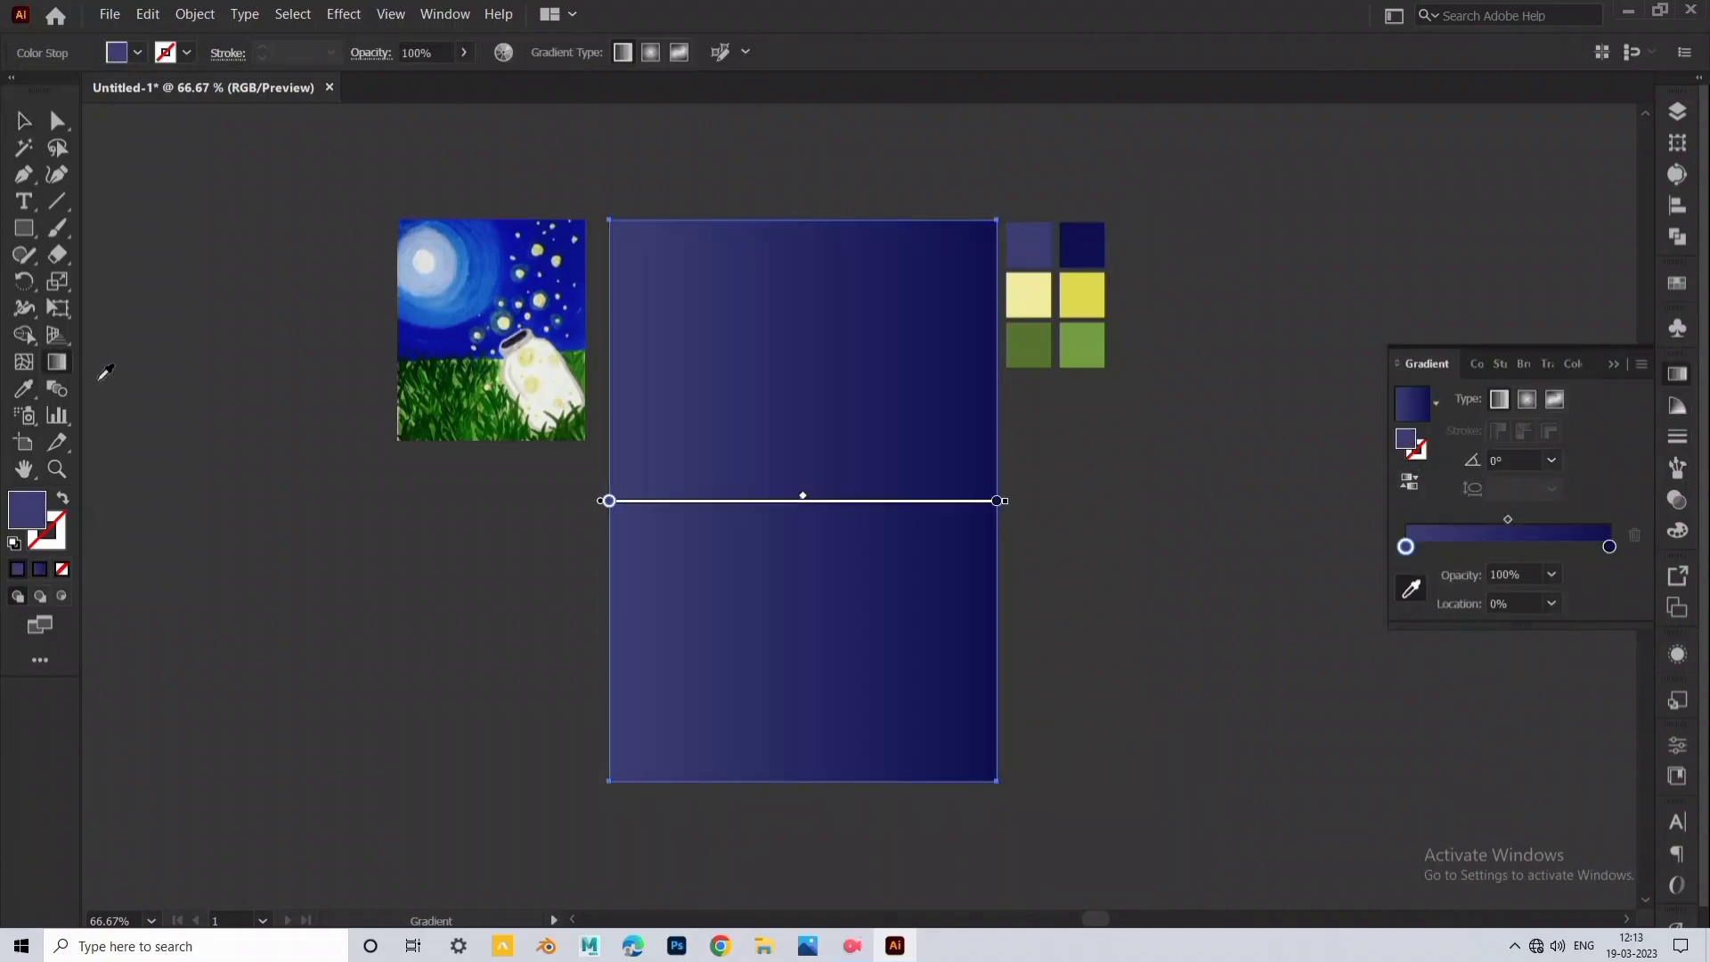
drag(800, 781, 805, 234)
Set the gradient's lower colour stop to #3f6195 and its upper stop to #110f41.
double_click(1405, 546)
click(1323, 626)
click(1477, 708)
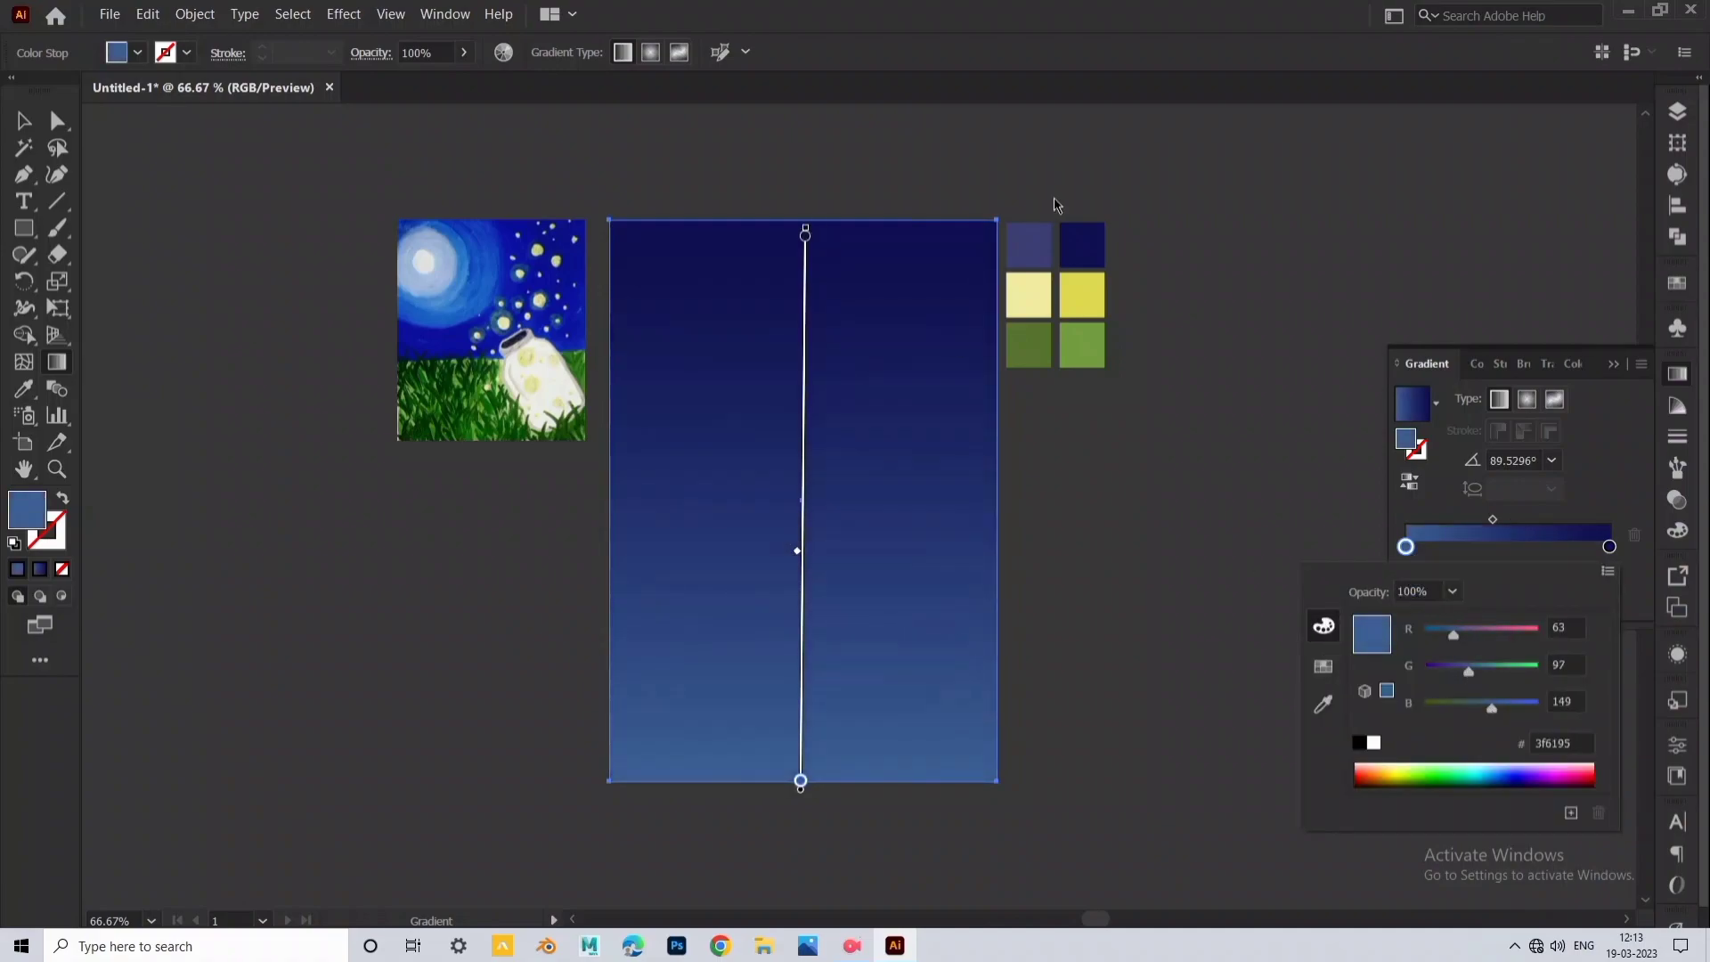
double_click(1608, 546)
drag(1461, 709, 1452, 710)
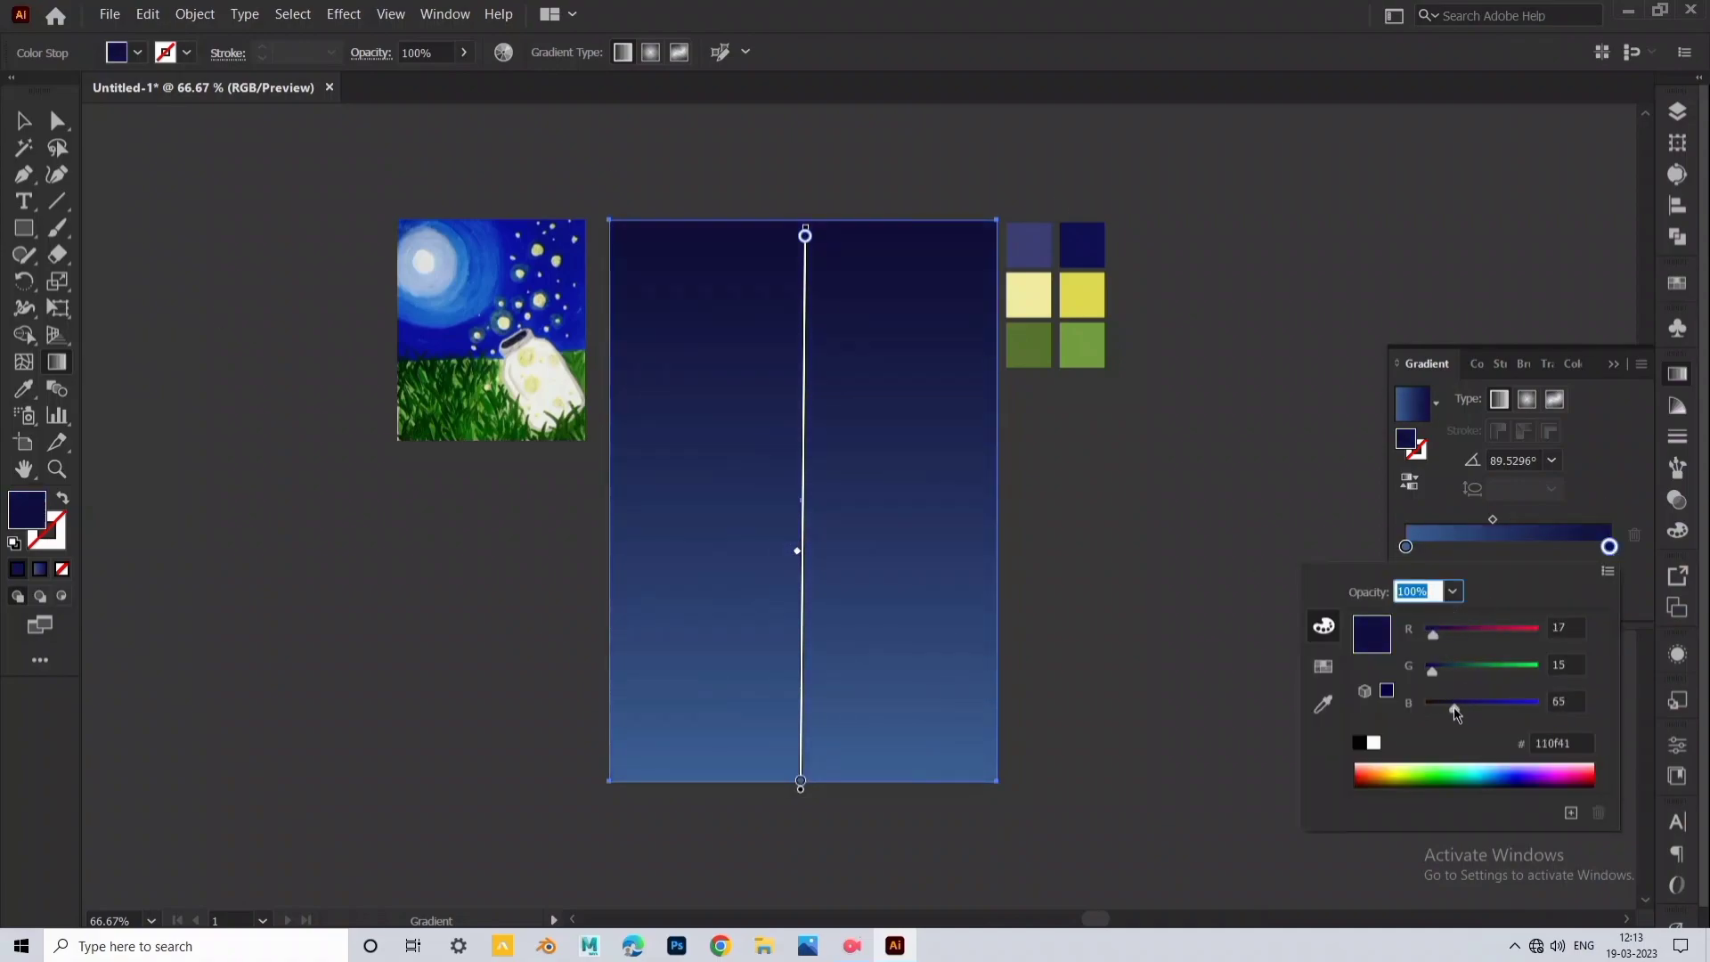
Lock the gradient sky rectangle.
click(24, 121)
click(1176, 363)
click(837, 294)
click(195, 15)
mouse_move(250, 141)
click(480, 141)
drag(861, 276, 847, 275)
Draw a dark green ground rectangle across the artboard's lower part and raise its top edge slightly.
click(24, 226)
key(i)
click(1014, 344)
key(m)
drag(590, 593, 983, 780)
click(592, 686)
key(Escape)
key(v)
drag(790, 595, 791, 576)
click(1071, 480)
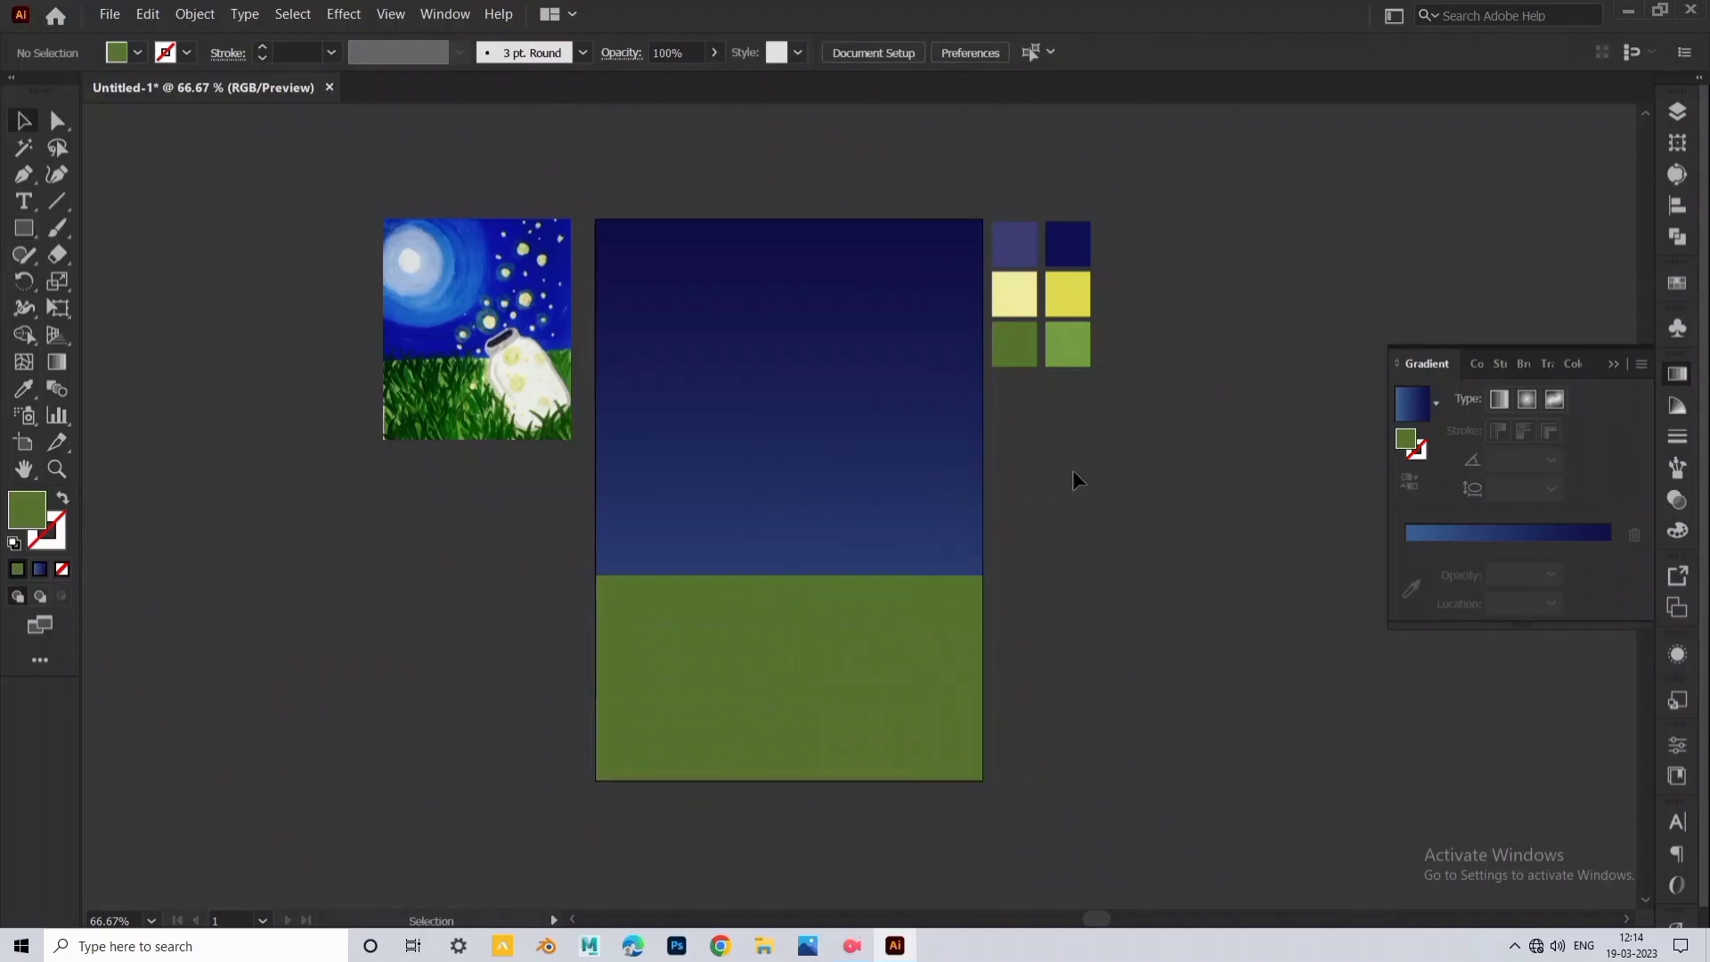
Lock the green ground rectangle.
click(935, 615)
drag(1067, 495, 1075, 472)
click(195, 14)
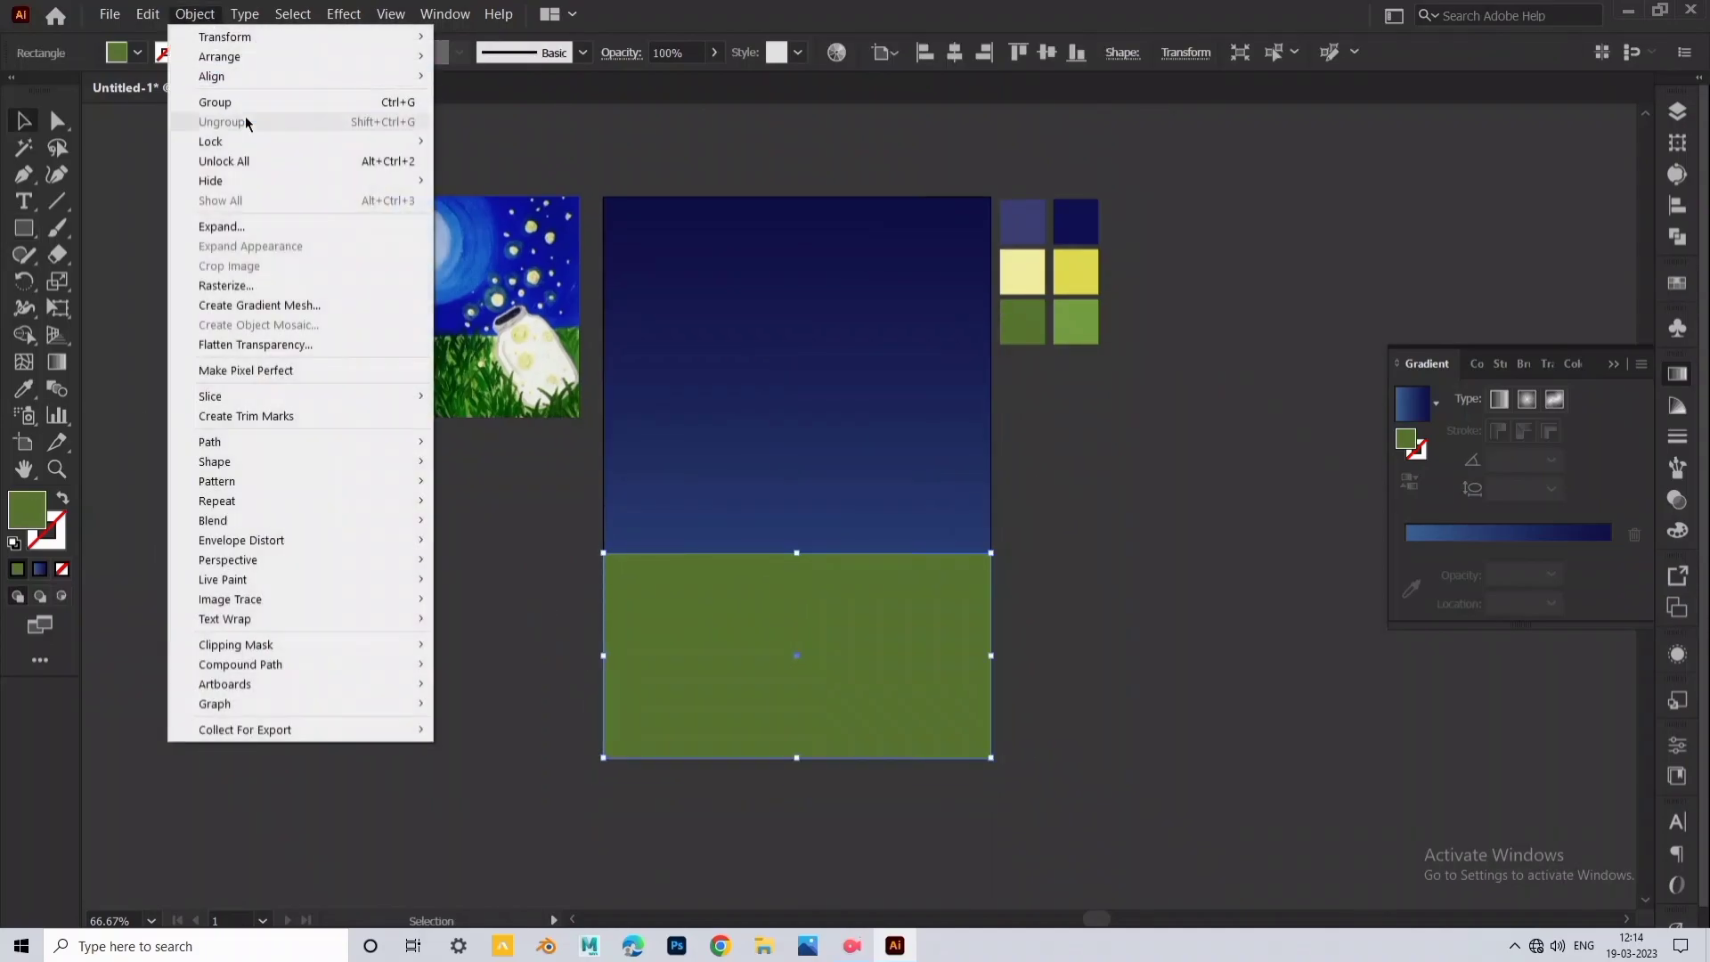
click(498, 142)
Draw a spiky grass silhouette along the artboard's bottom edge with the Pencil tool and fill it with the light green palette colour.
key(n)
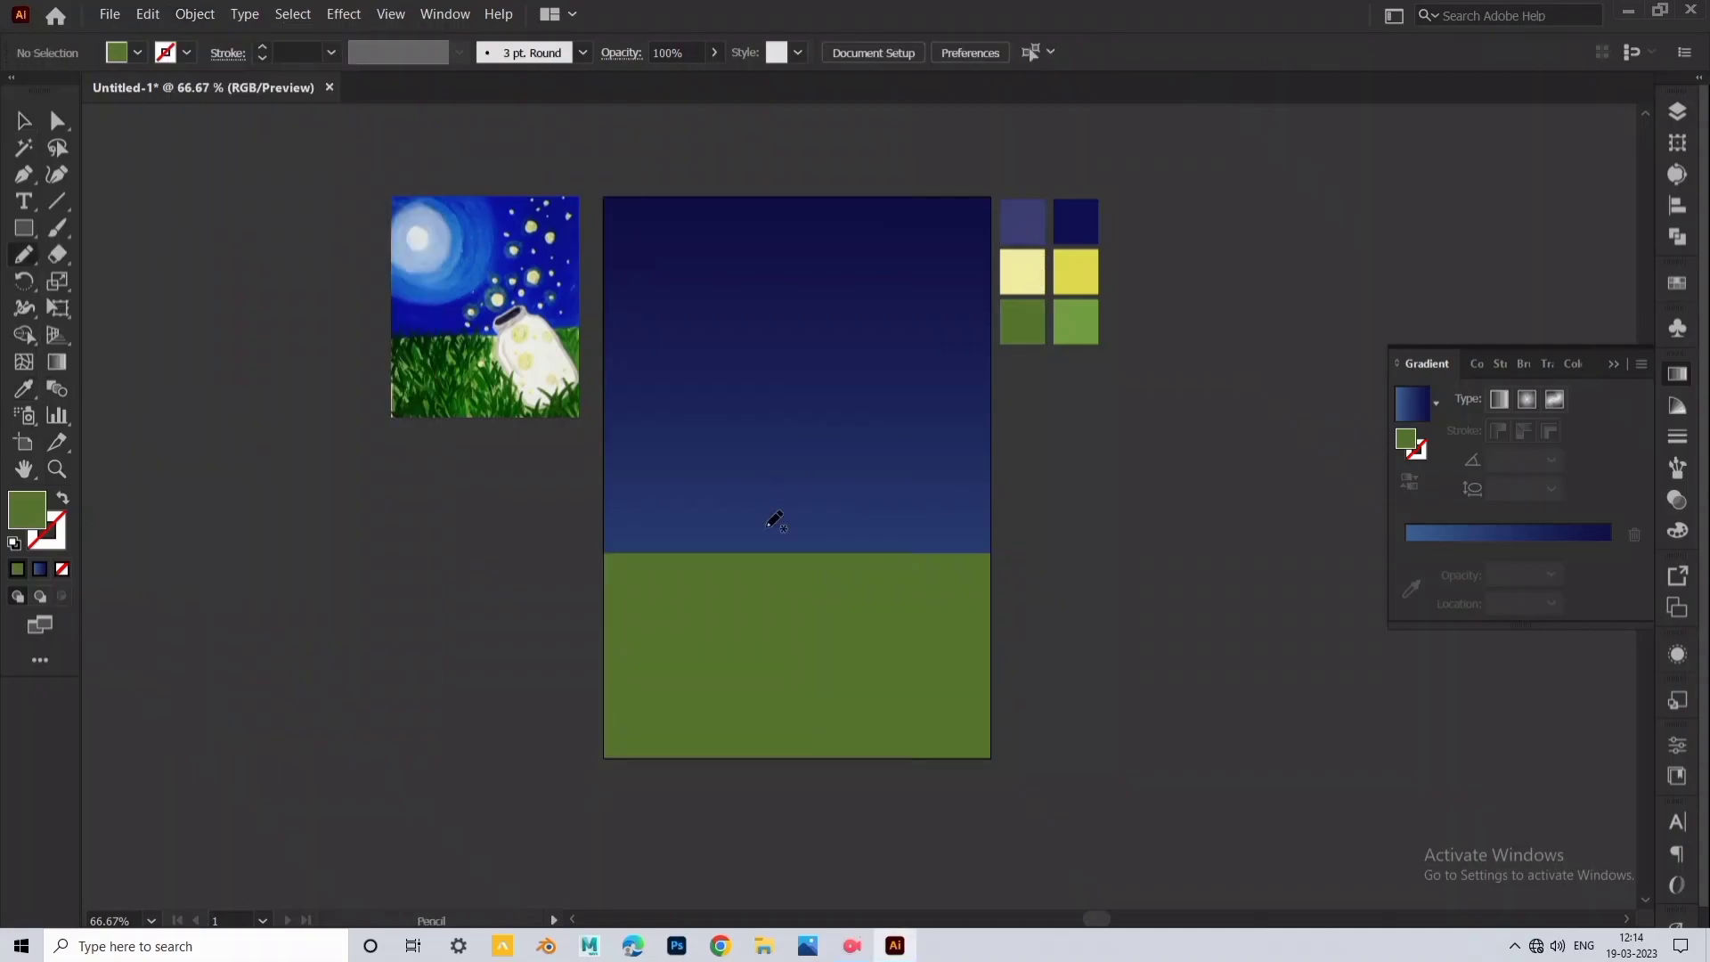
mouse_move(909, 728)
mouse_down()
mouse_move(984, 743)
mouse_move(651, 778)
mouse_move(585, 710)
mouse_up()
key(i)
click(1078, 316)
click(1077, 316)
key(v)
click(1068, 454)
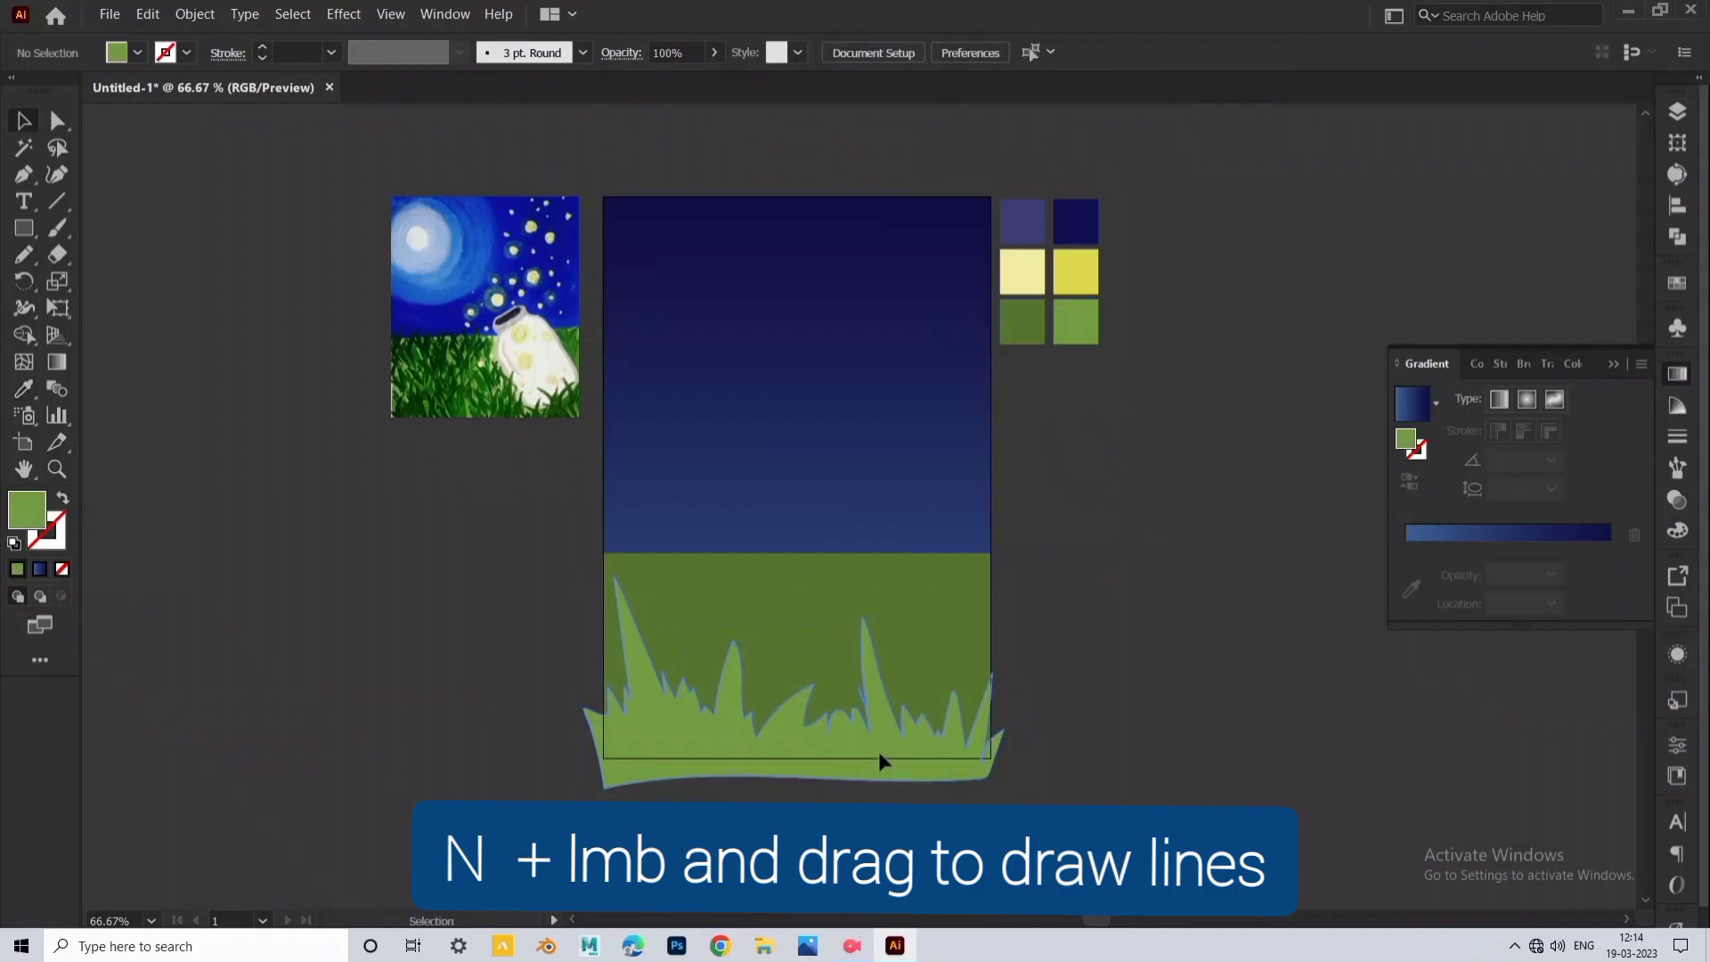
Recolour the grass silhouette with the dark green of the ground rectangle.
scroll(1080, 588, up, 1)
click(915, 762)
key(i)
click(879, 608)
key(v)
Unlock the ground rectangle and fill it with the light green palette colour.
right_click(879, 608)
click(1140, 169)
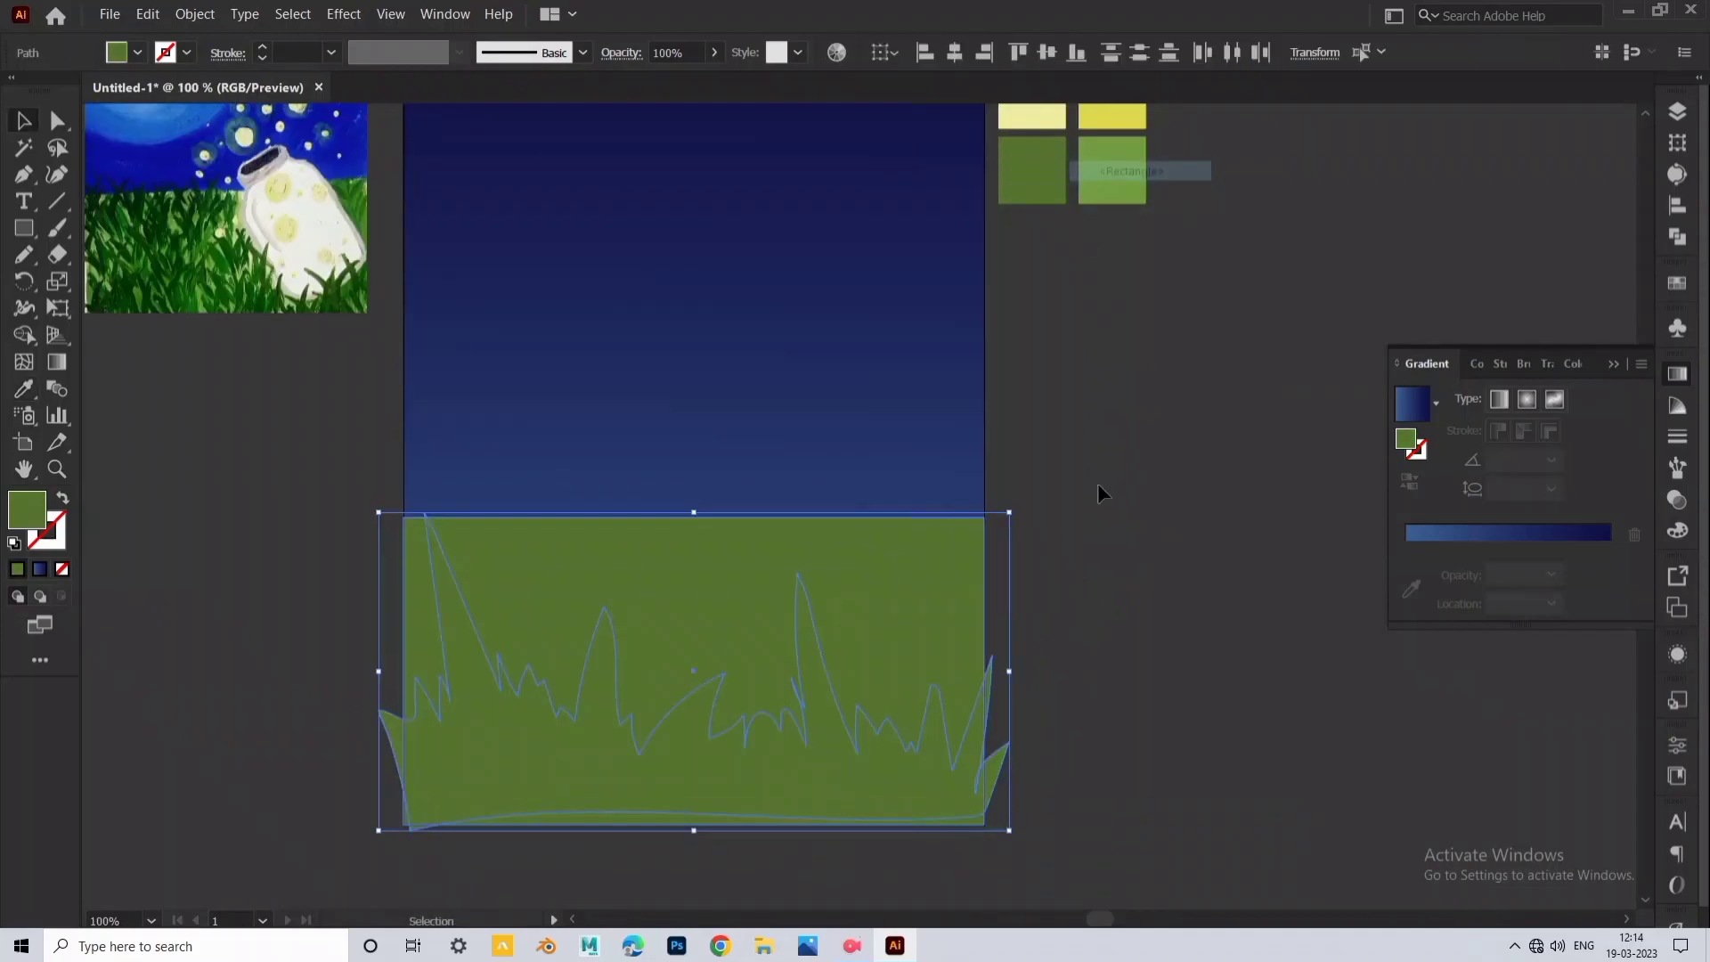
key(i)
click(1114, 168)
key(v)
Pick up the dark green palette colour for the Pencil tool and clear the selection.
key(i)
click(1033, 170)
key(n)
click(1141, 566)
key(v)
click(1139, 557)
scroll(1139, 557, down, 2)
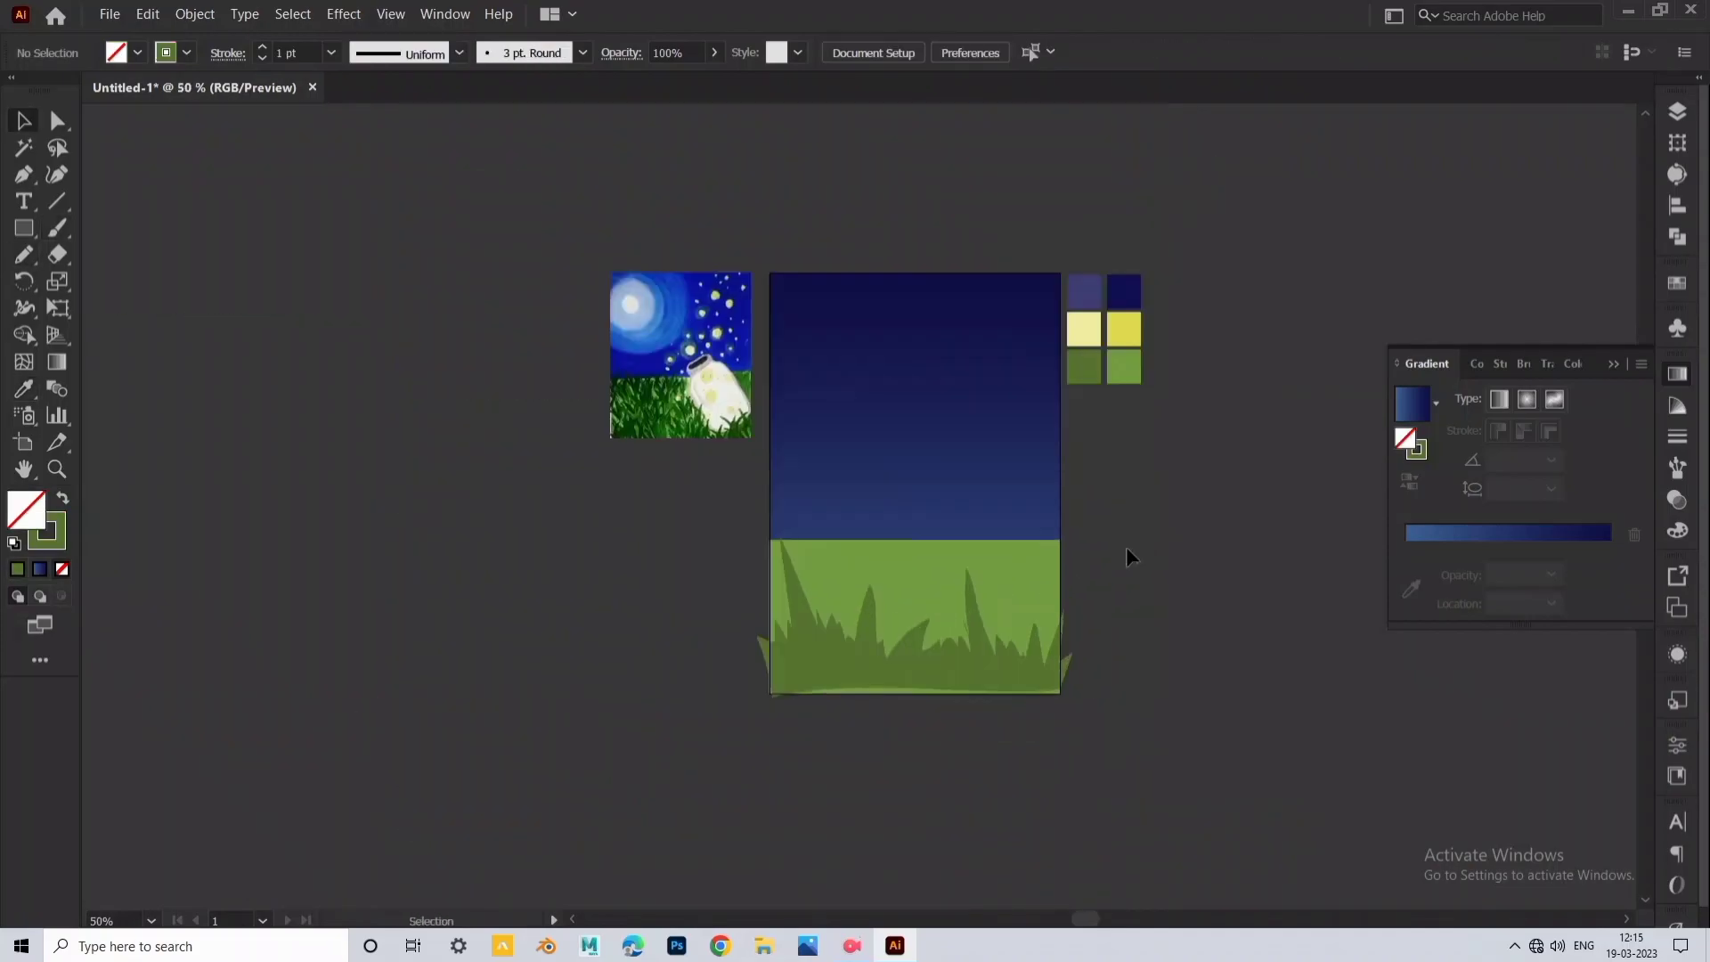
Shift the grass silhouette down so its base passes the artboard's lower edge, and make a copy of it.
click(986, 665)
scroll(986, 665, up, 2)
click(1187, 294)
drag(987, 656, 988, 687)
click(1233, 511)
click(1057, 752)
drag(1057, 757, 997, 797)
click(1015, 565)
scroll(1015, 563, down, 1)
click(955, 702)
drag(913, 619, 907, 613)
Reflect the grass copy and send it backward so its blades stand behind the original silhouette.
right_click(915, 615)
mouse_move(973, 504)
click(1175, 569)
click(939, 648)
right_click(1264, 794)
mouse_move(1336, 700)
click(1157, 740)
right_click(1000, 685)
click(1259, 505)
click(1259, 505)
click(1006, 570)
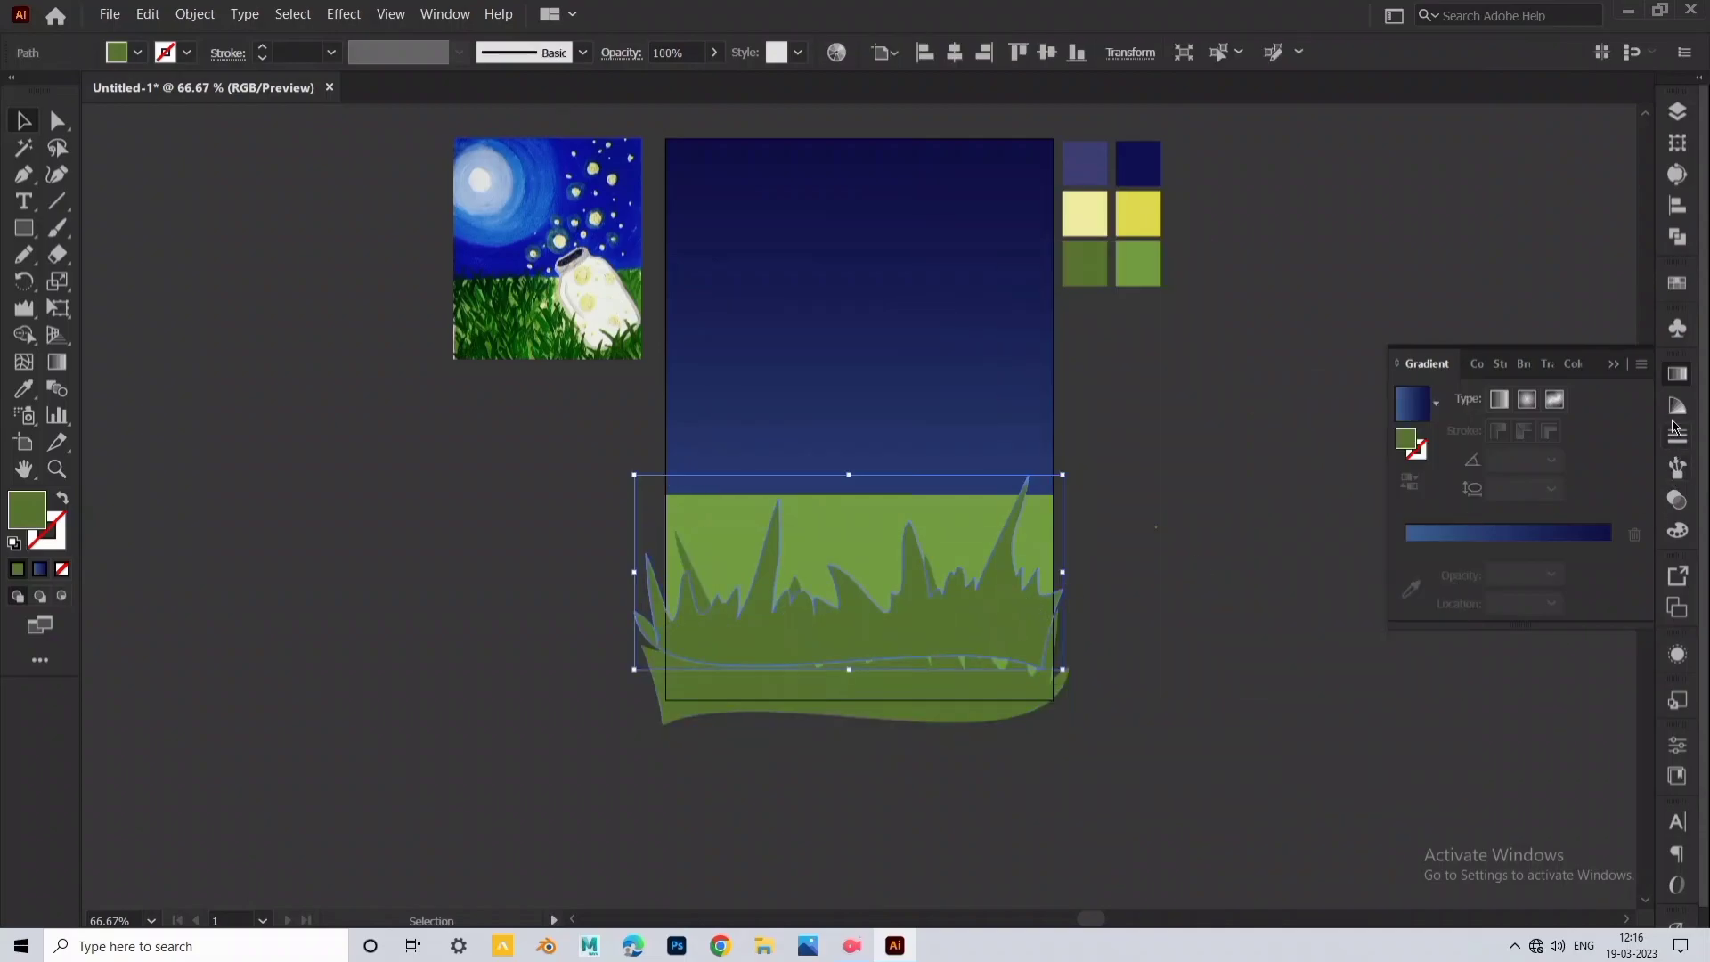
Recolour the rear grass silhouette with a darker green shade from the Color Guide and adjust its placement.
click(1677, 405)
click(1492, 456)
click(1331, 417)
scroll(915, 654, up, 1)
drag(984, 700, 990, 678)
drag(1050, 576, 1050, 597)
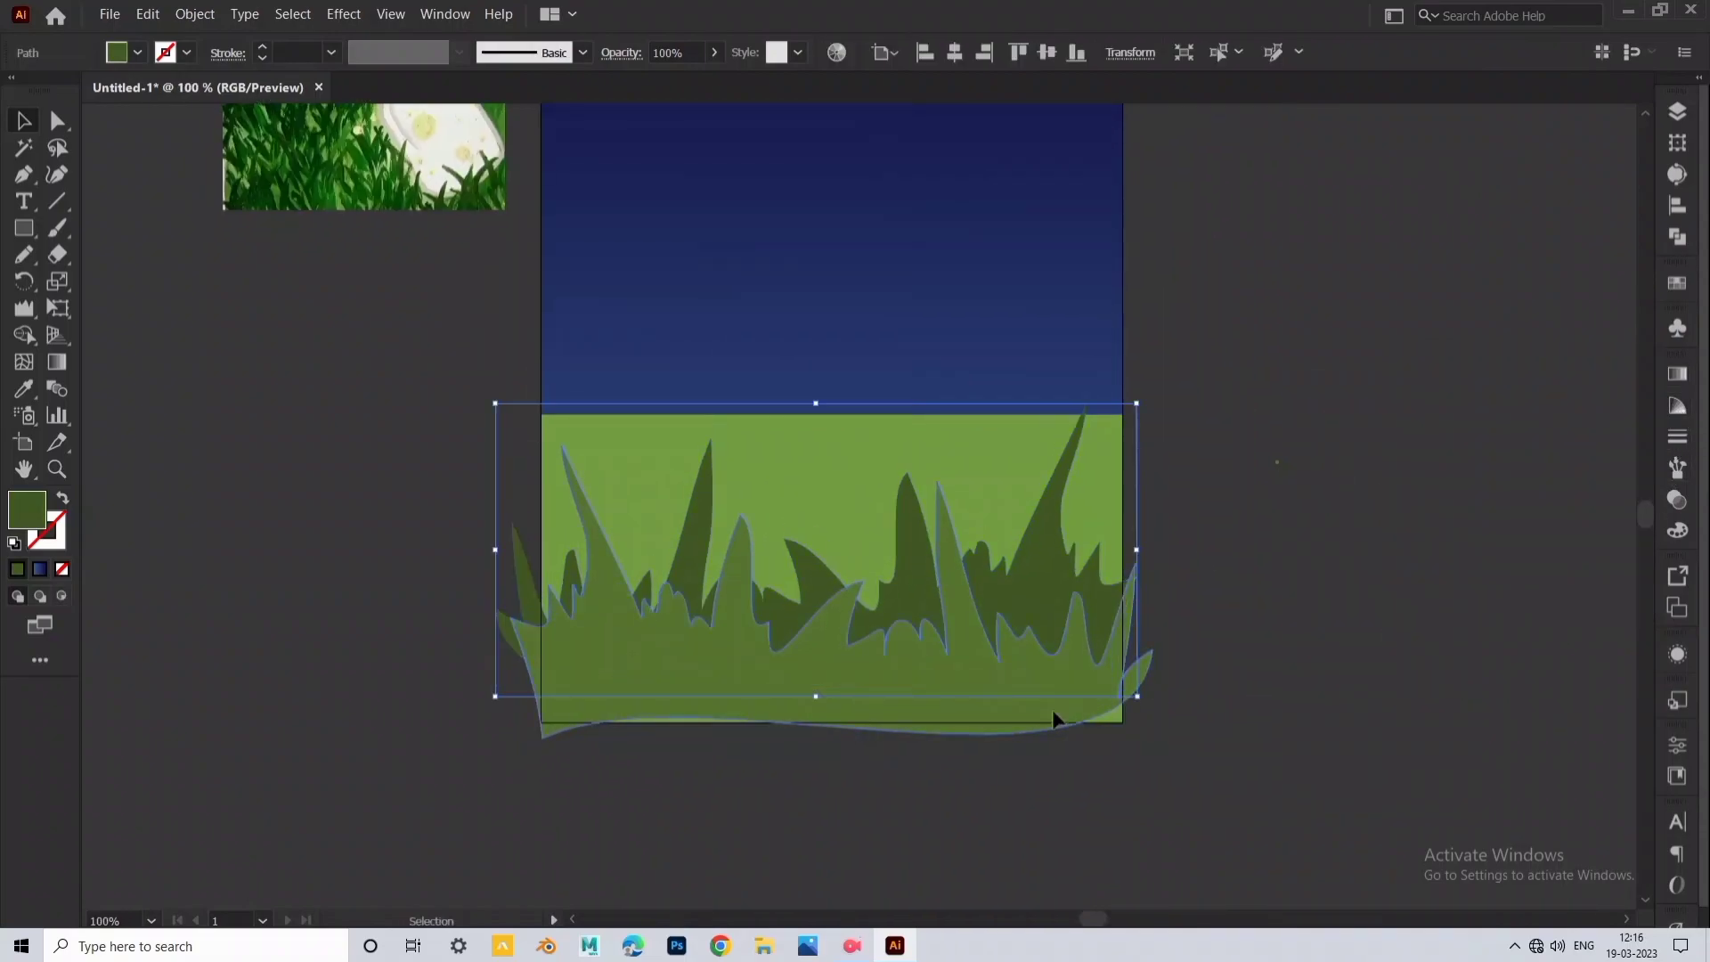
Resize and reposition the front and rear grass silhouettes so they extend past the sides of the artboard.
click(1057, 715)
drag(1152, 737, 1166, 751)
click(1202, 623)
click(1041, 678)
drag(511, 599, 495, 603)
click(1211, 698)
scroll(1211, 698, down, 1)
click(1096, 615)
drag(948, 504, 956, 548)
click(961, 699)
Scale both grass silhouettes together to about half the artboard's width and place them at its lower-left corner.
click(1211, 641)
click(1126, 639)
shift+click(1104, 690)
drag(1181, 733, 1181, 733)
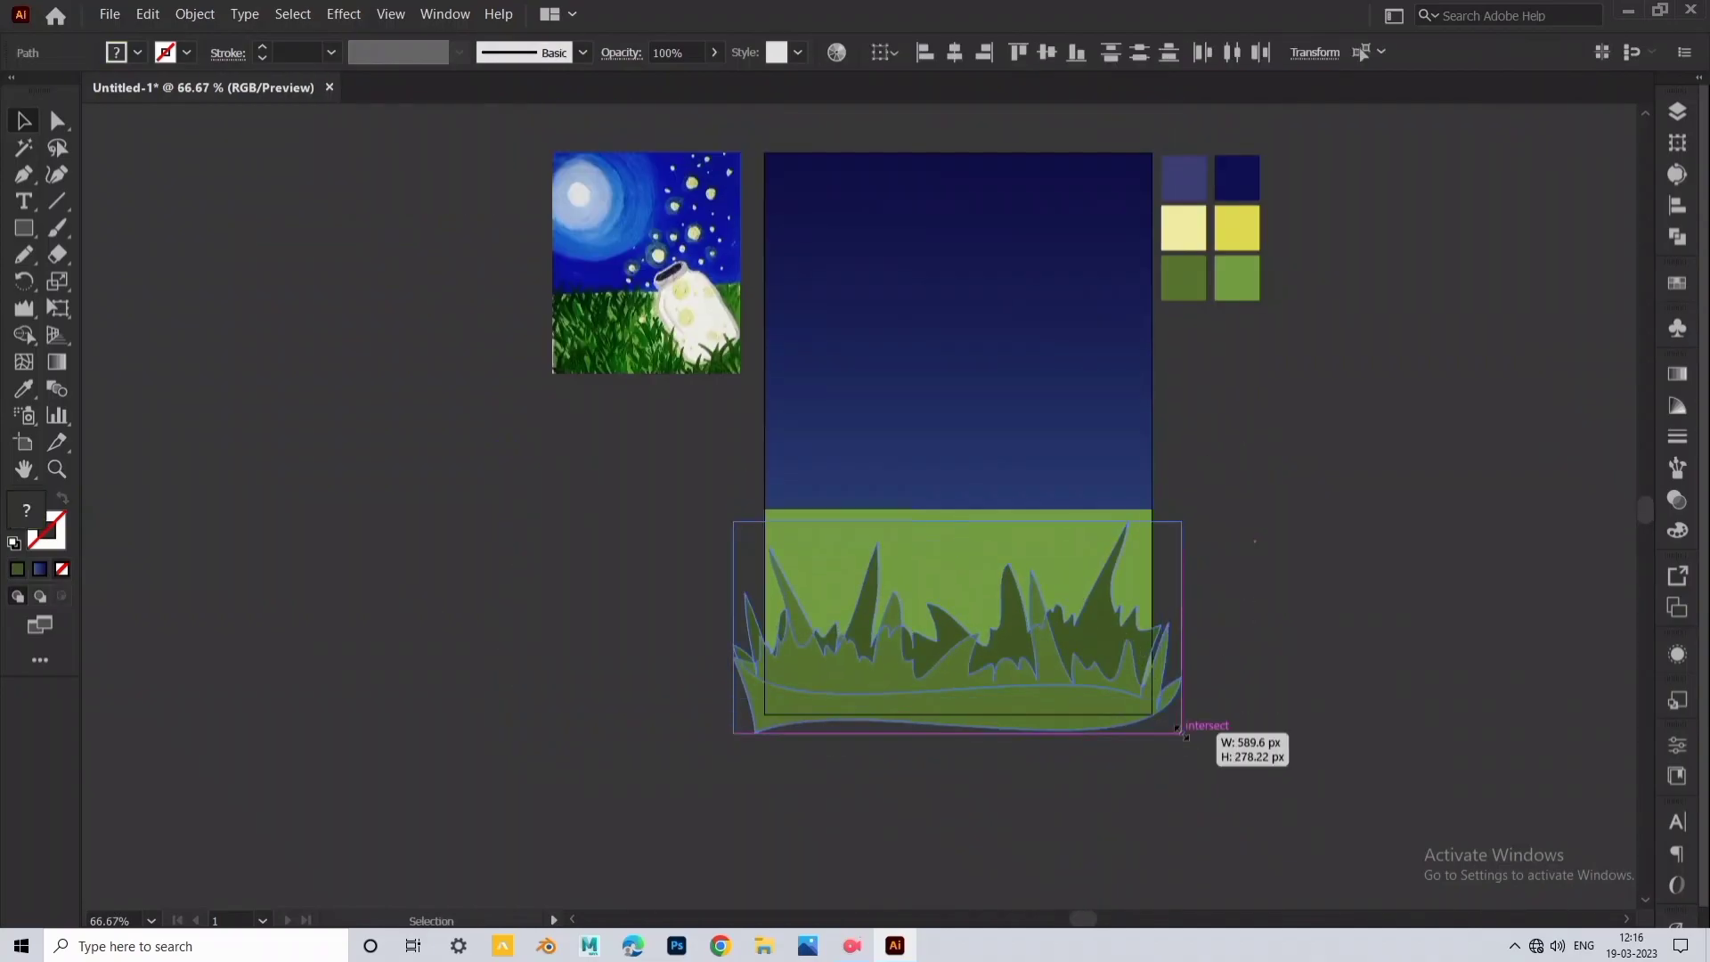
drag(861, 601, 868, 669)
scroll(899, 718, up, 2)
drag(830, 428, 830, 474)
drag(1123, 607, 994, 609)
key(ctrl+z)
click(579, 643)
shift+click(899, 605)
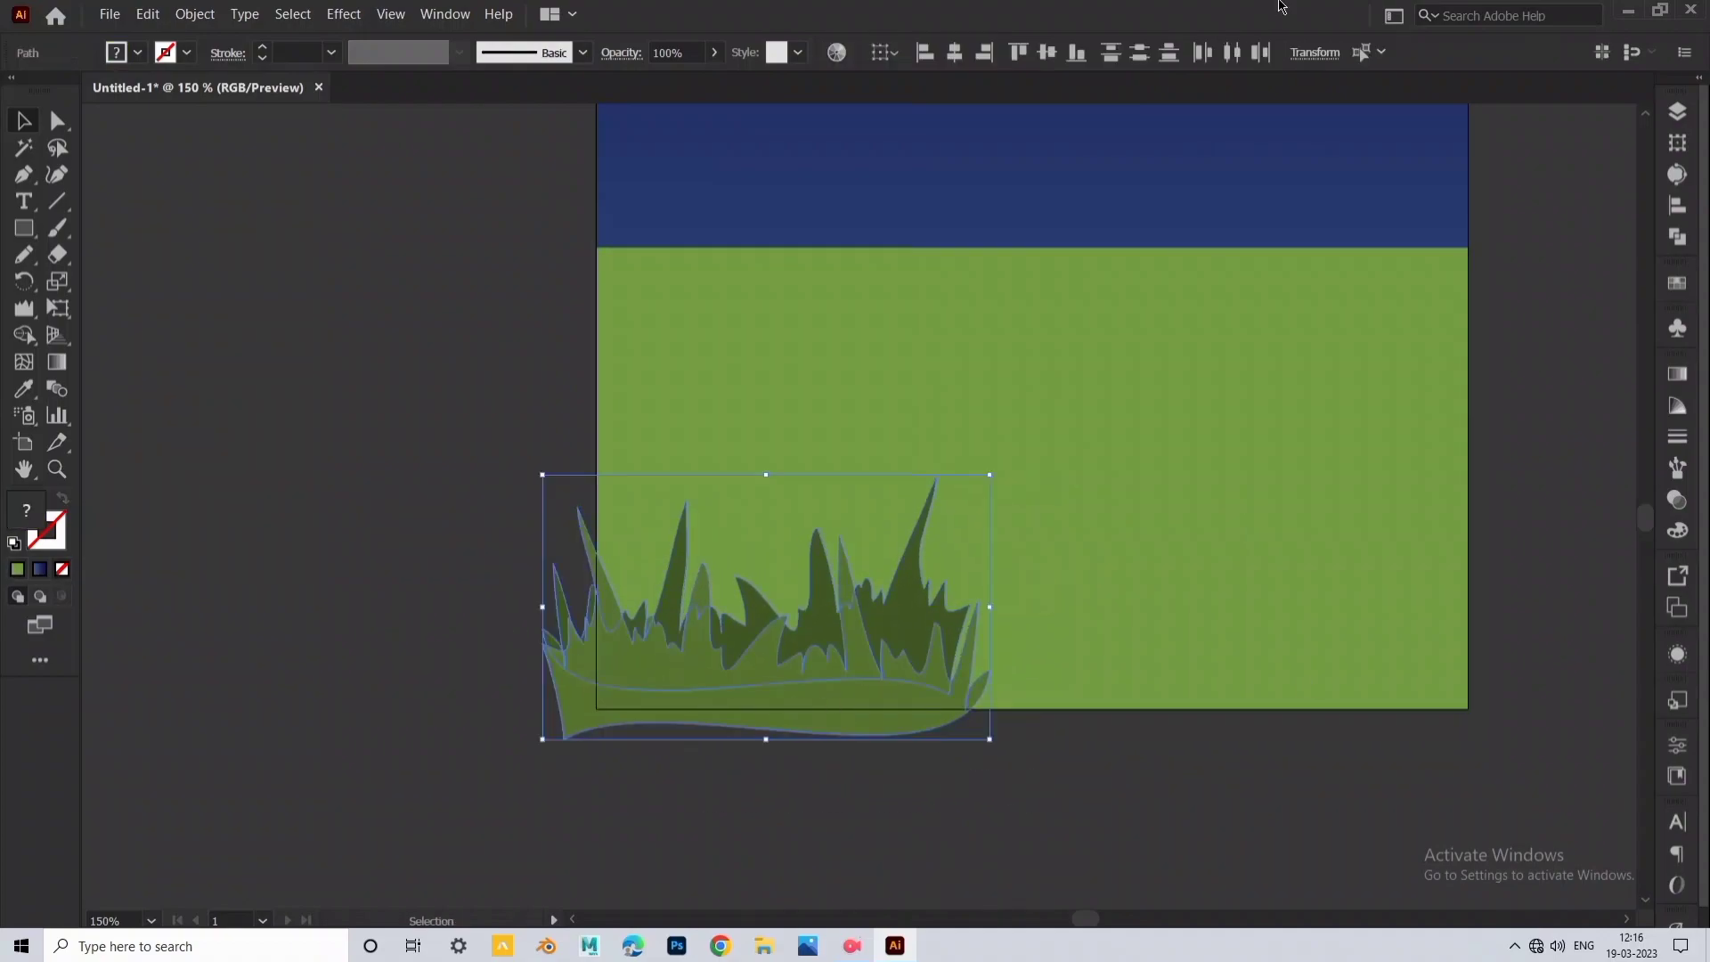
drag(958, 717, 956, 714)
Duplicate the grass pair beside the original so the grass spans the artboard's width, and select all pieces.
drag(826, 618, 1180, 633)
click(882, 624)
shift+click(796, 661)
drag(1061, 773, 919, 588)
drag(919, 588, 851, 554)
Merge the grass pieces into a single compound shape with Pathfinder.
click(1677, 237)
click(1424, 164)
click(1676, 233)
click(1513, 357)
drag(981, 621, 967, 612)
drag(1234, 579, 1272, 629)
click(1542, 405)
Stack copies of the merged grass strip in overlapping rows from the artboard's lower edge up to the horizon.
drag(1257, 630, 1268, 639)
drag(1144, 664, 1137, 717)
drag(1120, 722, 1118, 287)
drag(1116, 301, 1100, 637)
key(ctrl+minus)
key(ctrl+minus)
drag(1354, 463, 1266, 433)
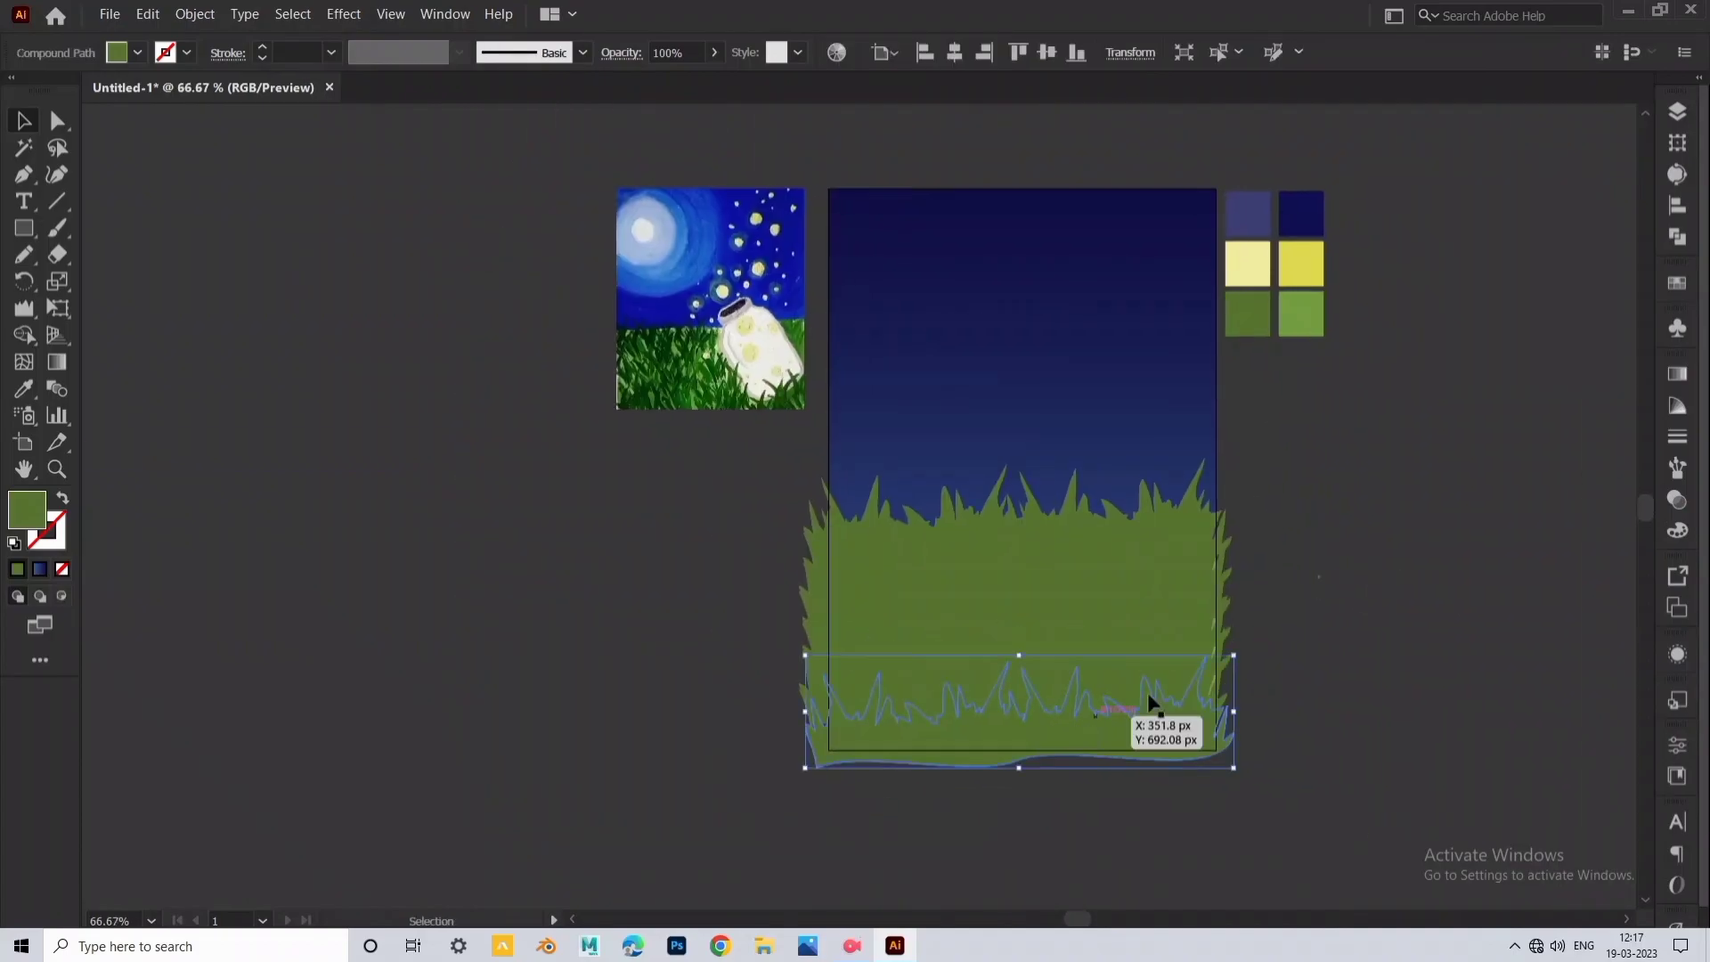
Try a dark green shade from the Color Guide on the lower grass rows.
click(1677, 406)
click(1463, 454)
click(1419, 664)
scroll(1082, 814, up, 1)
click(962, 630)
click(1464, 454)
click(1436, 455)
click(1463, 454)
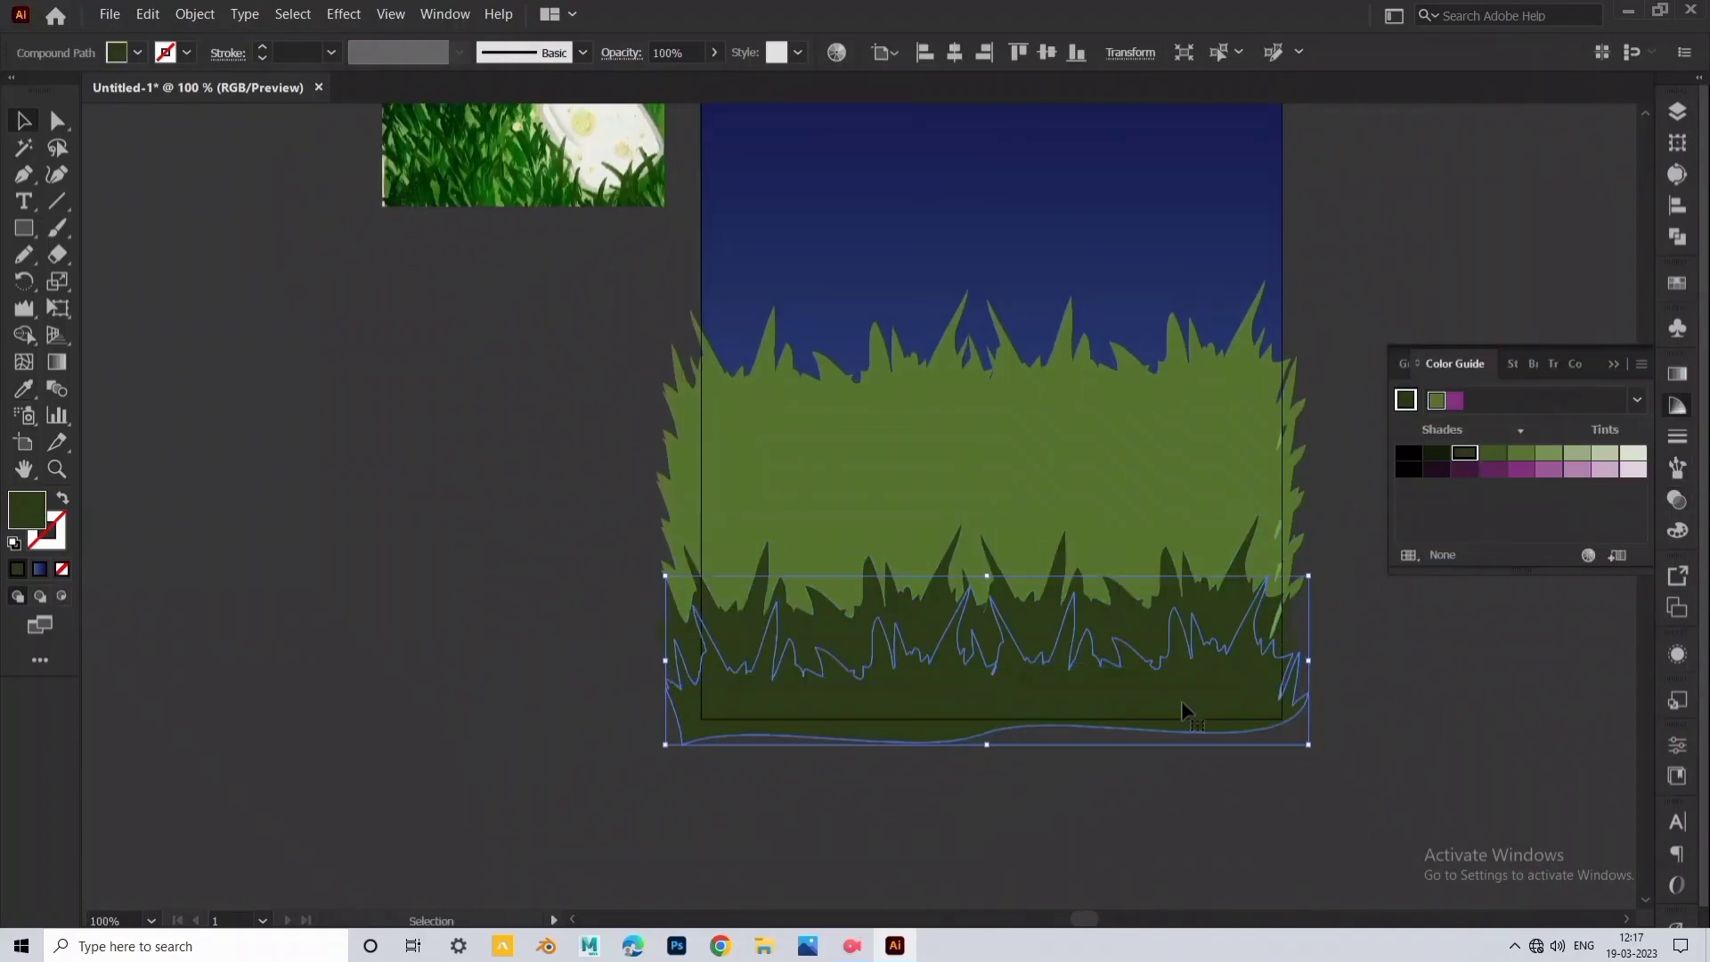
Shade the grass rows from black at the base to progressively lighter greens at the horizon using the Color Guide.
click(1180, 706)
click(1407, 454)
click(1221, 643)
click(1435, 454)
click(1205, 548)
click(1463, 454)
click(1259, 485)
click(1492, 454)
click(1521, 458)
click(1175, 432)
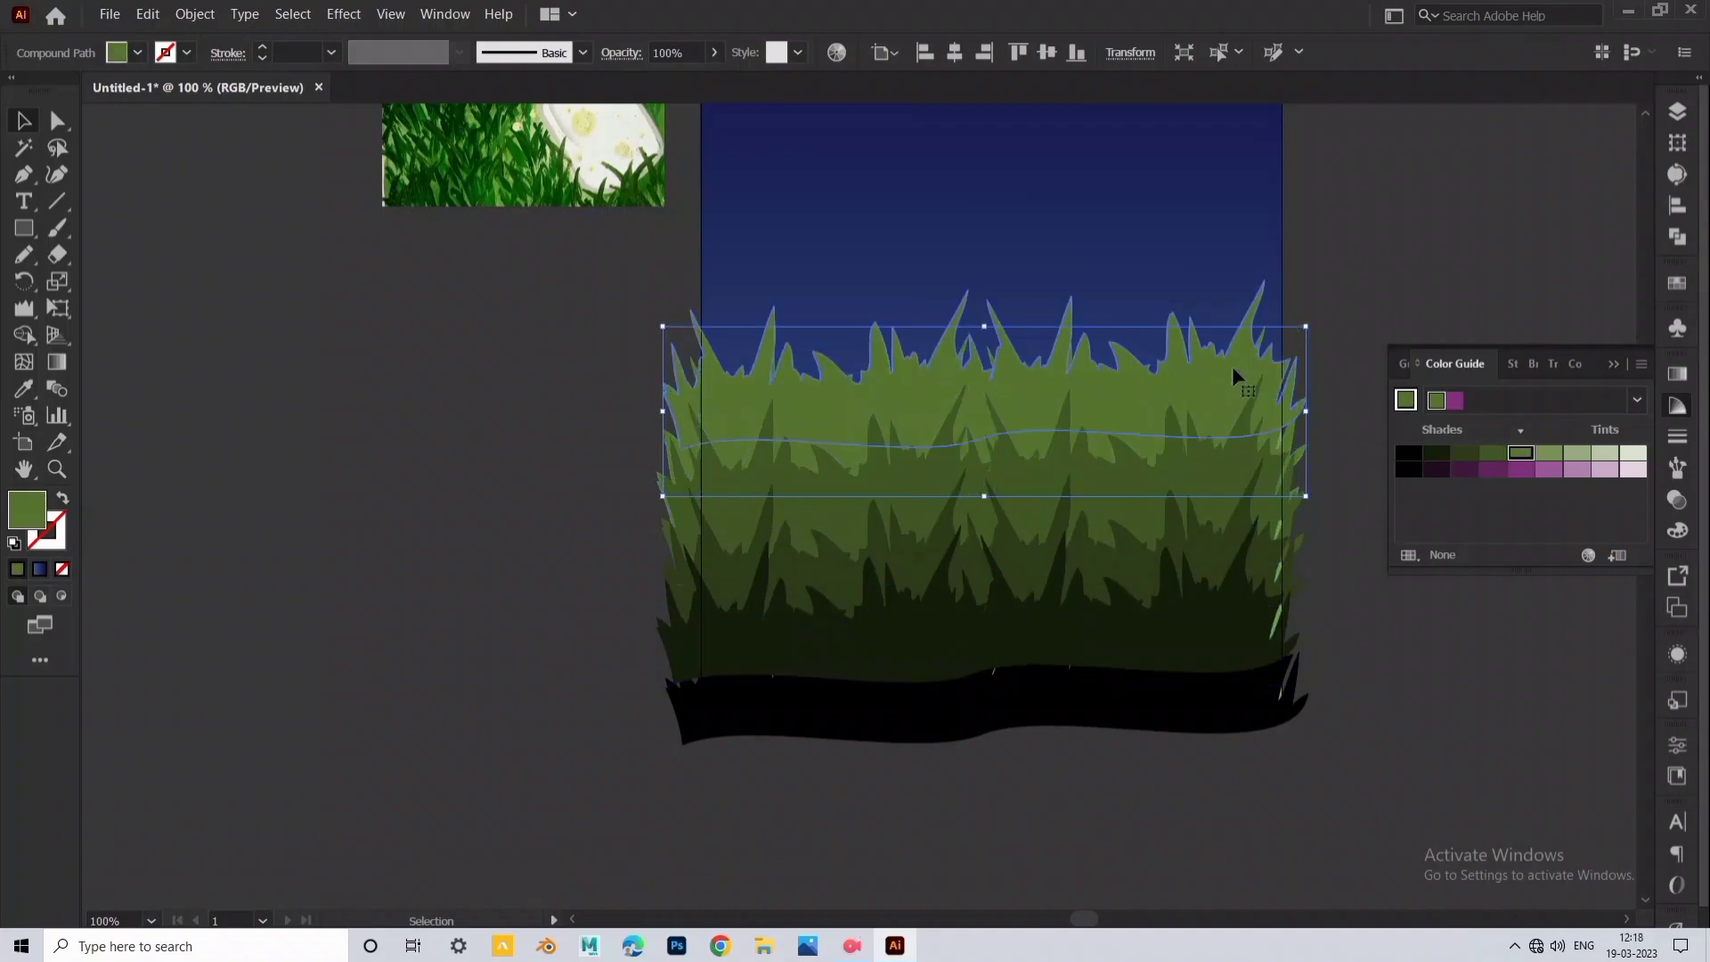
click(1548, 454)
click(1388, 222)
drag(1387, 222, 1337, 289)
click(1677, 406)
Reflect one of the middle grass rows and narrow it slightly.
click(1198, 606)
right_click(1278, 482)
mouse_move(1343, 662)
click(1096, 726)
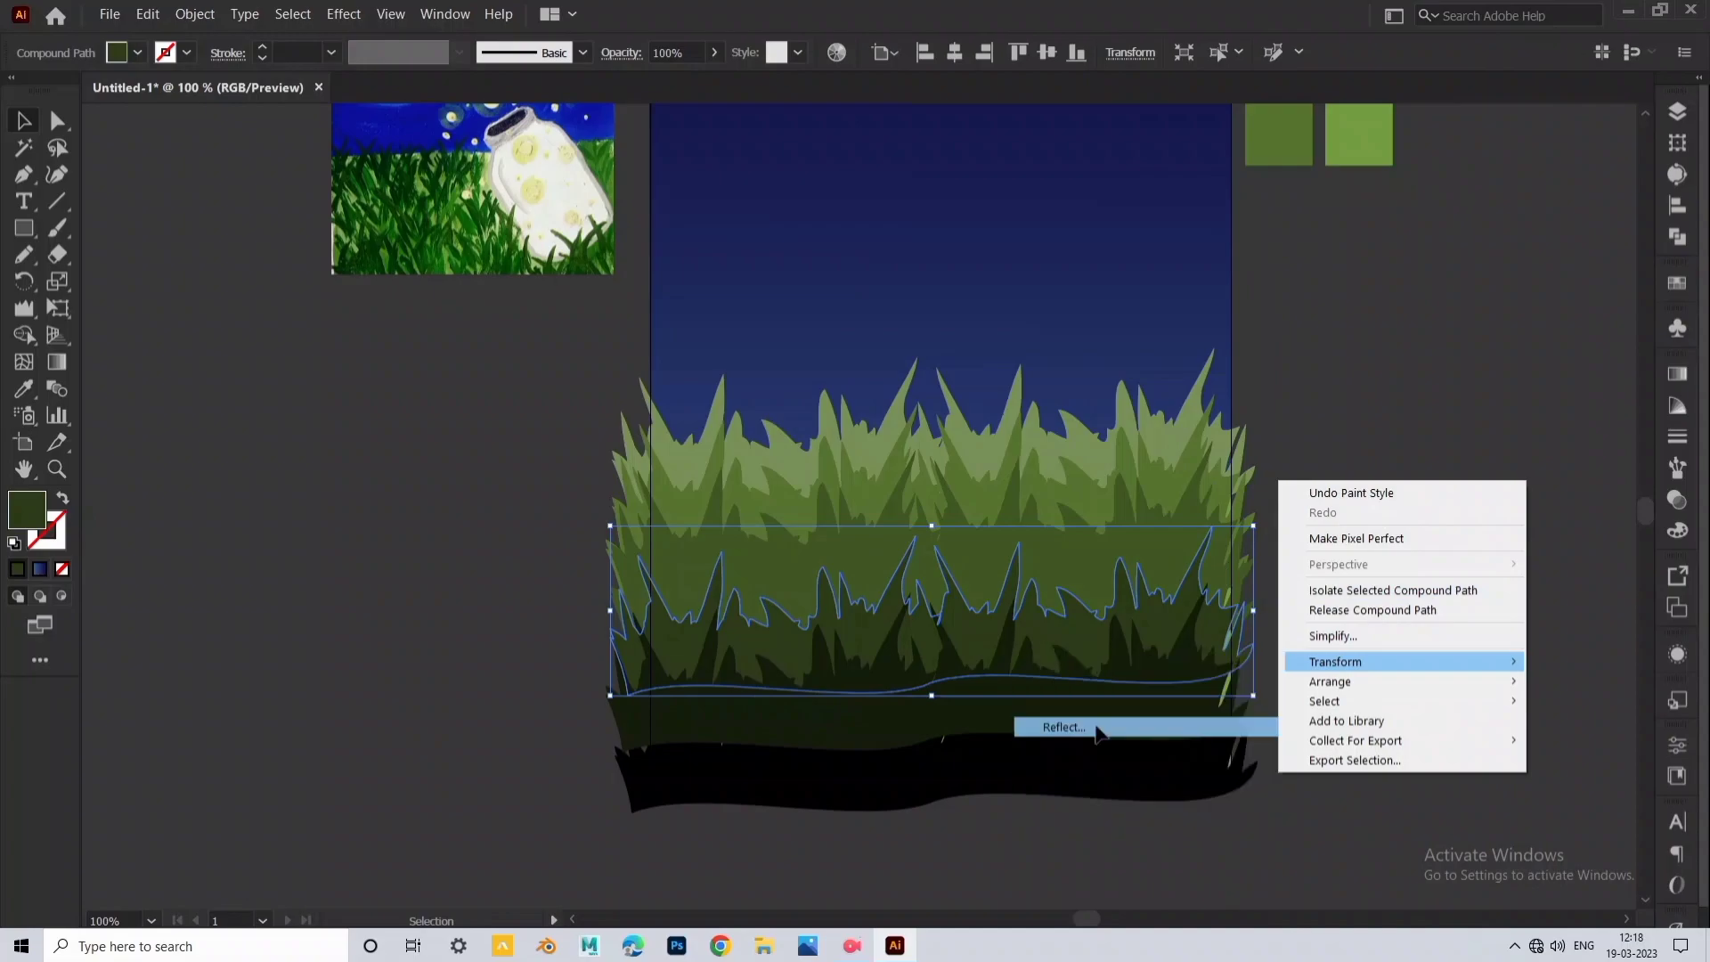
click(898, 667)
drag(1253, 610, 1154, 593)
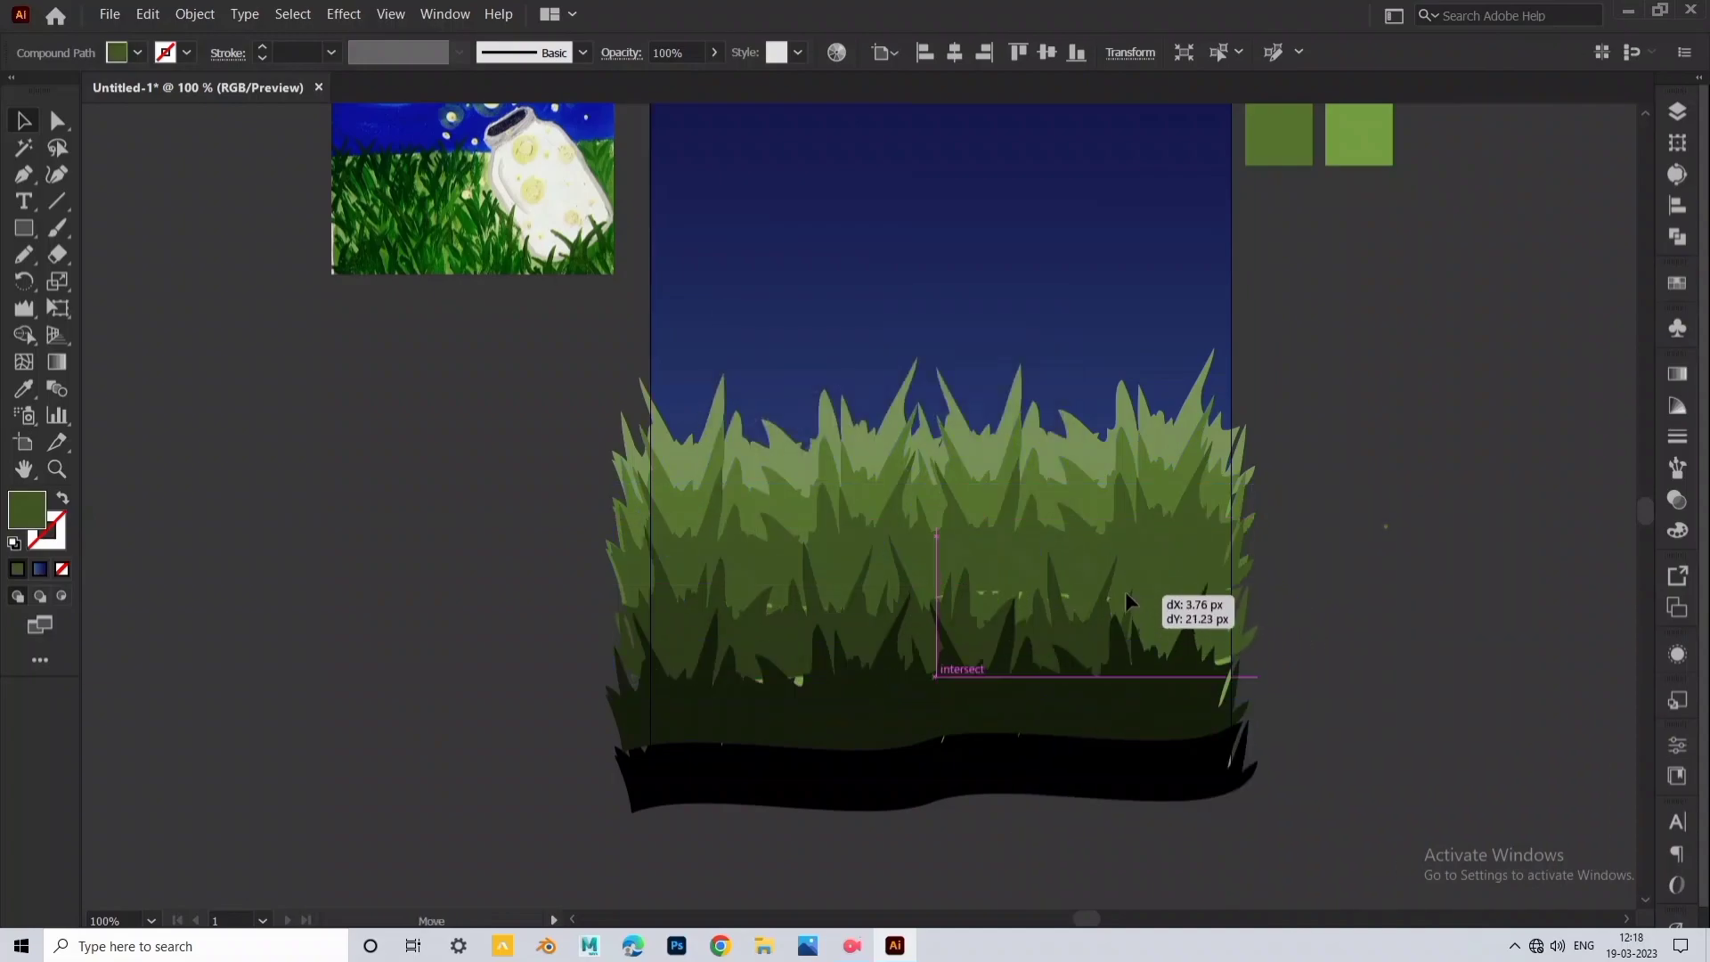
Recolour the adjusted middle grass row with a dark green sampled from the neighbouring row.
key(i)
click(1051, 637)
key(v)
click(1326, 538)
drag(991, 525, 995, 549)
click(1064, 595)
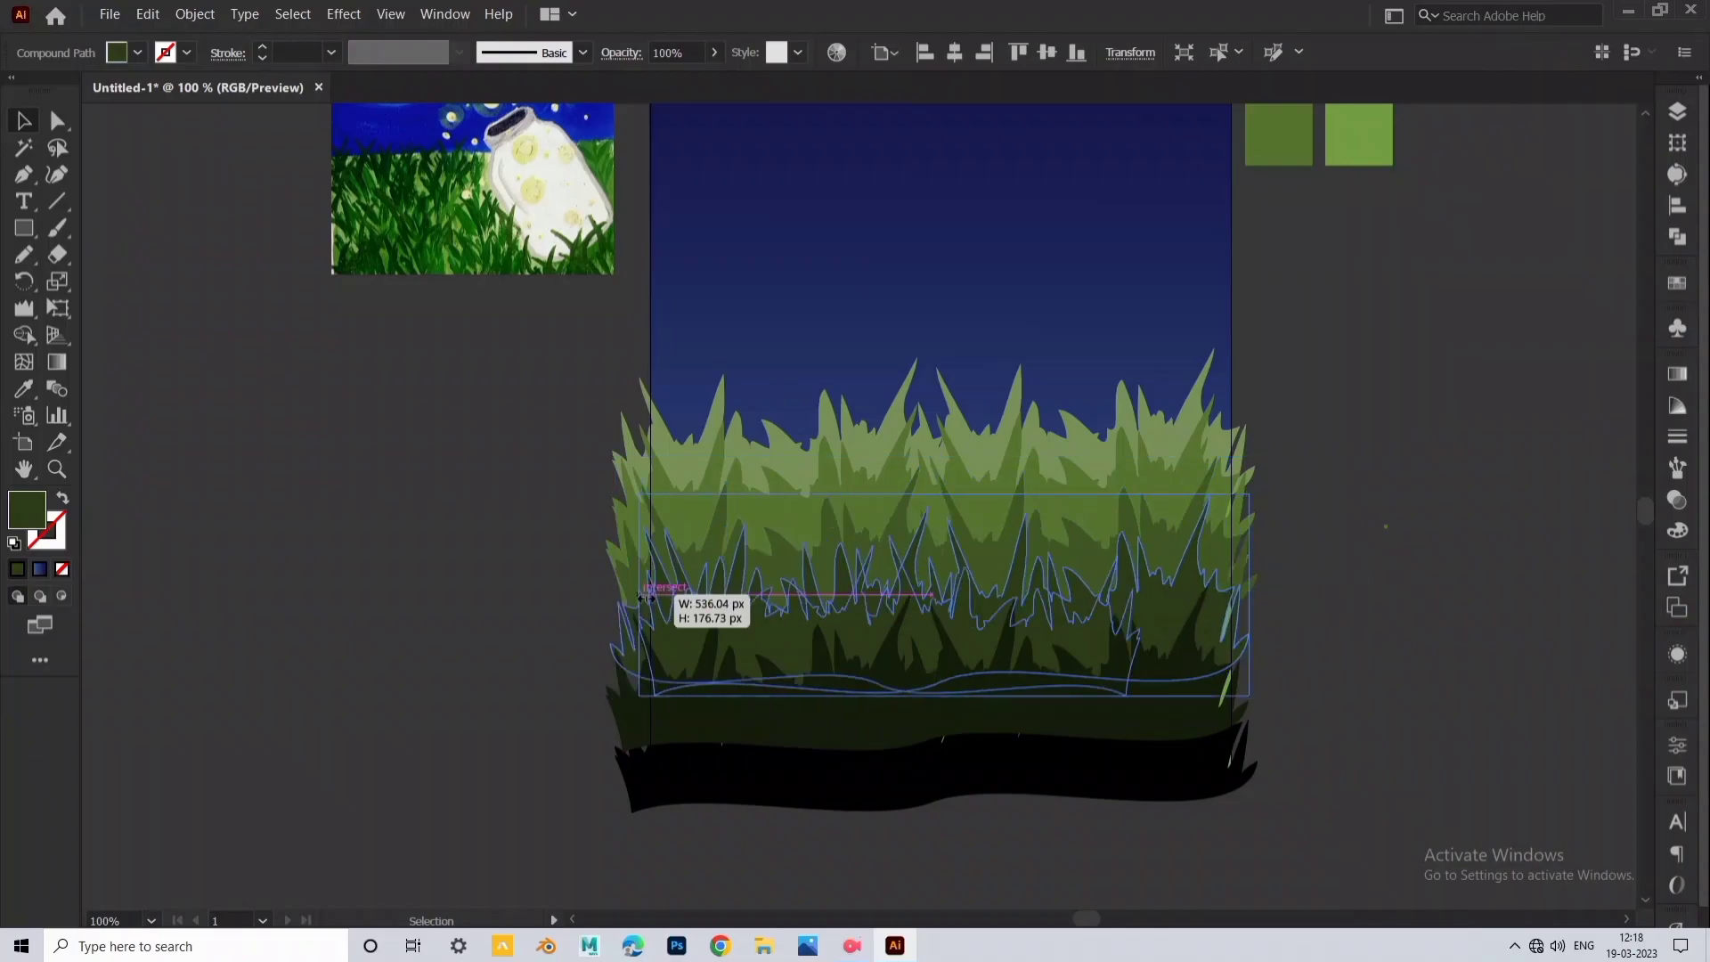
Resize the middle grass row and move the upper rows down so the layers overlap more closely.
drag(707, 579, 695, 584)
drag(958, 501, 931, 511)
click(1326, 534)
drag(1107, 489, 1106, 531)
drag(1131, 447, 1133, 488)
click(1309, 419)
drag(1309, 436, 1325, 461)
mouse_move(1194, 508)
mouse_down()
mouse_move(1182, 532)
mouse_move(1122, 496)
mouse_move(1178, 501)
mouse_up()
Recolour the grass rows with colours sampled from neighbouring rows and adjust a fill in the Color Picker.
key(i)
click(988, 593)
key(v)
click(1318, 525)
double_click(27, 509)
click(561, 480)
click(1041, 284)
key(i)
click(1104, 789)
click(1107, 565)
key(v)
click(1275, 441)
Bring the black grass row to the front so its blades overlap the rows behind it.
right_click(928, 791)
mouse_move(1021, 703)
click(1242, 697)
drag(1001, 793, 1005, 787)
click(1382, 446)
drag(1384, 445, 1320, 415)
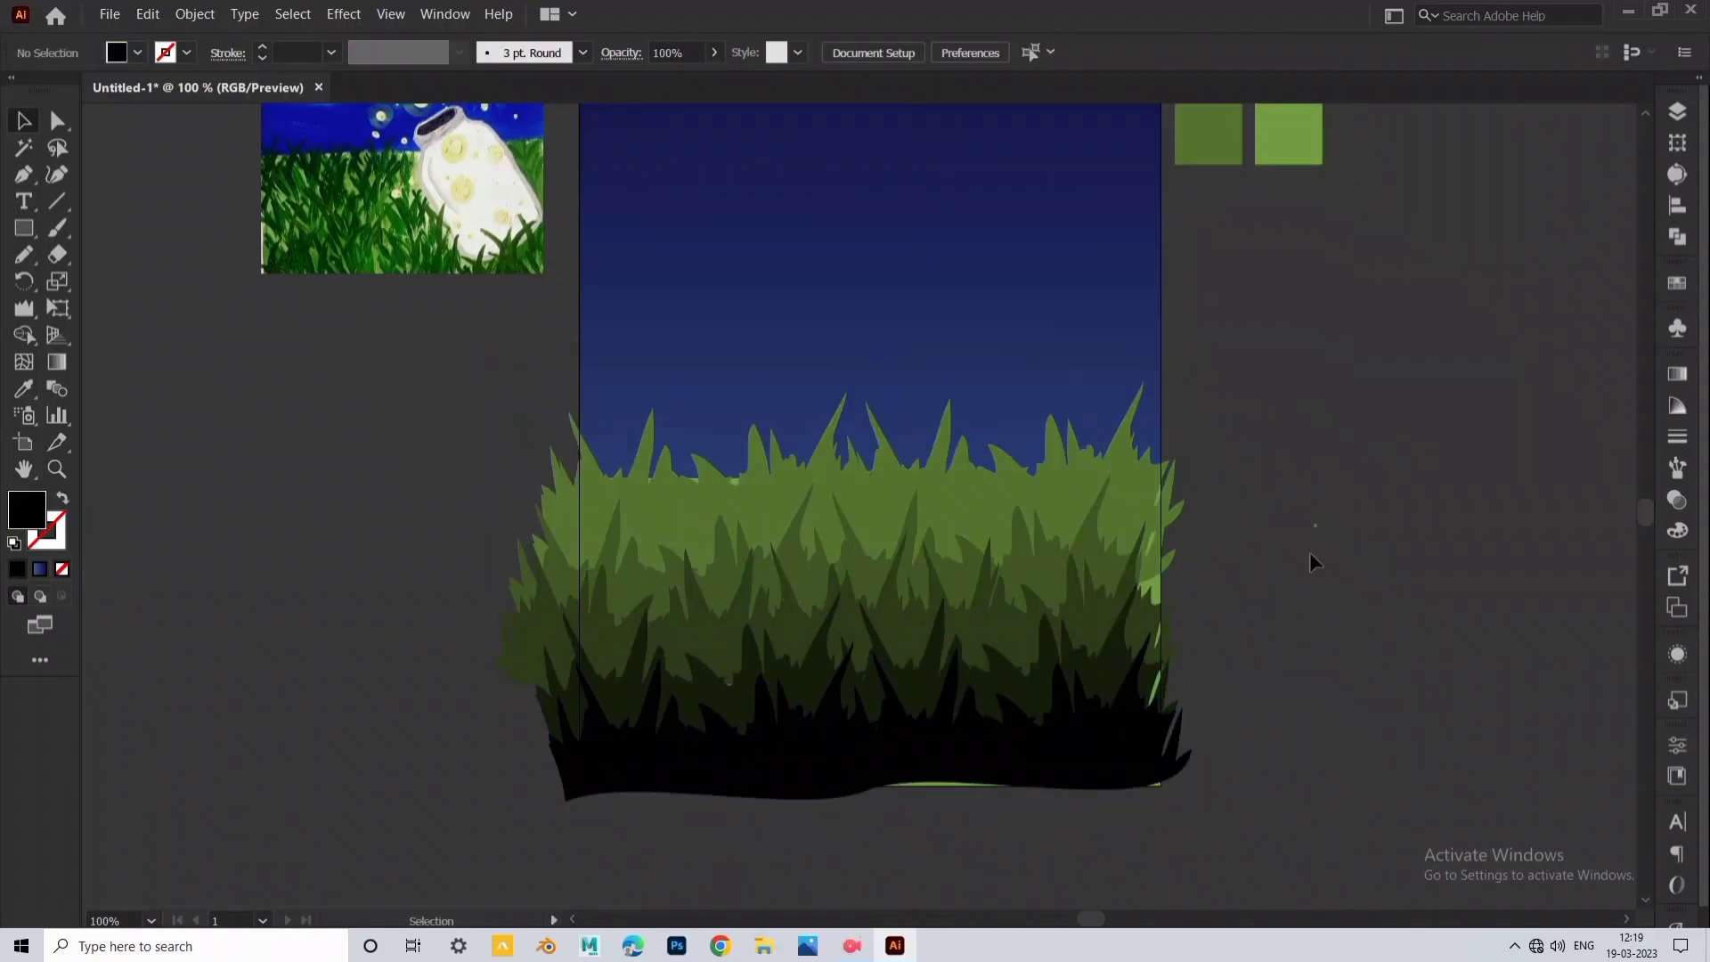
Adjust the green fill of an upper grass row in the Color Picker.
click(1137, 507)
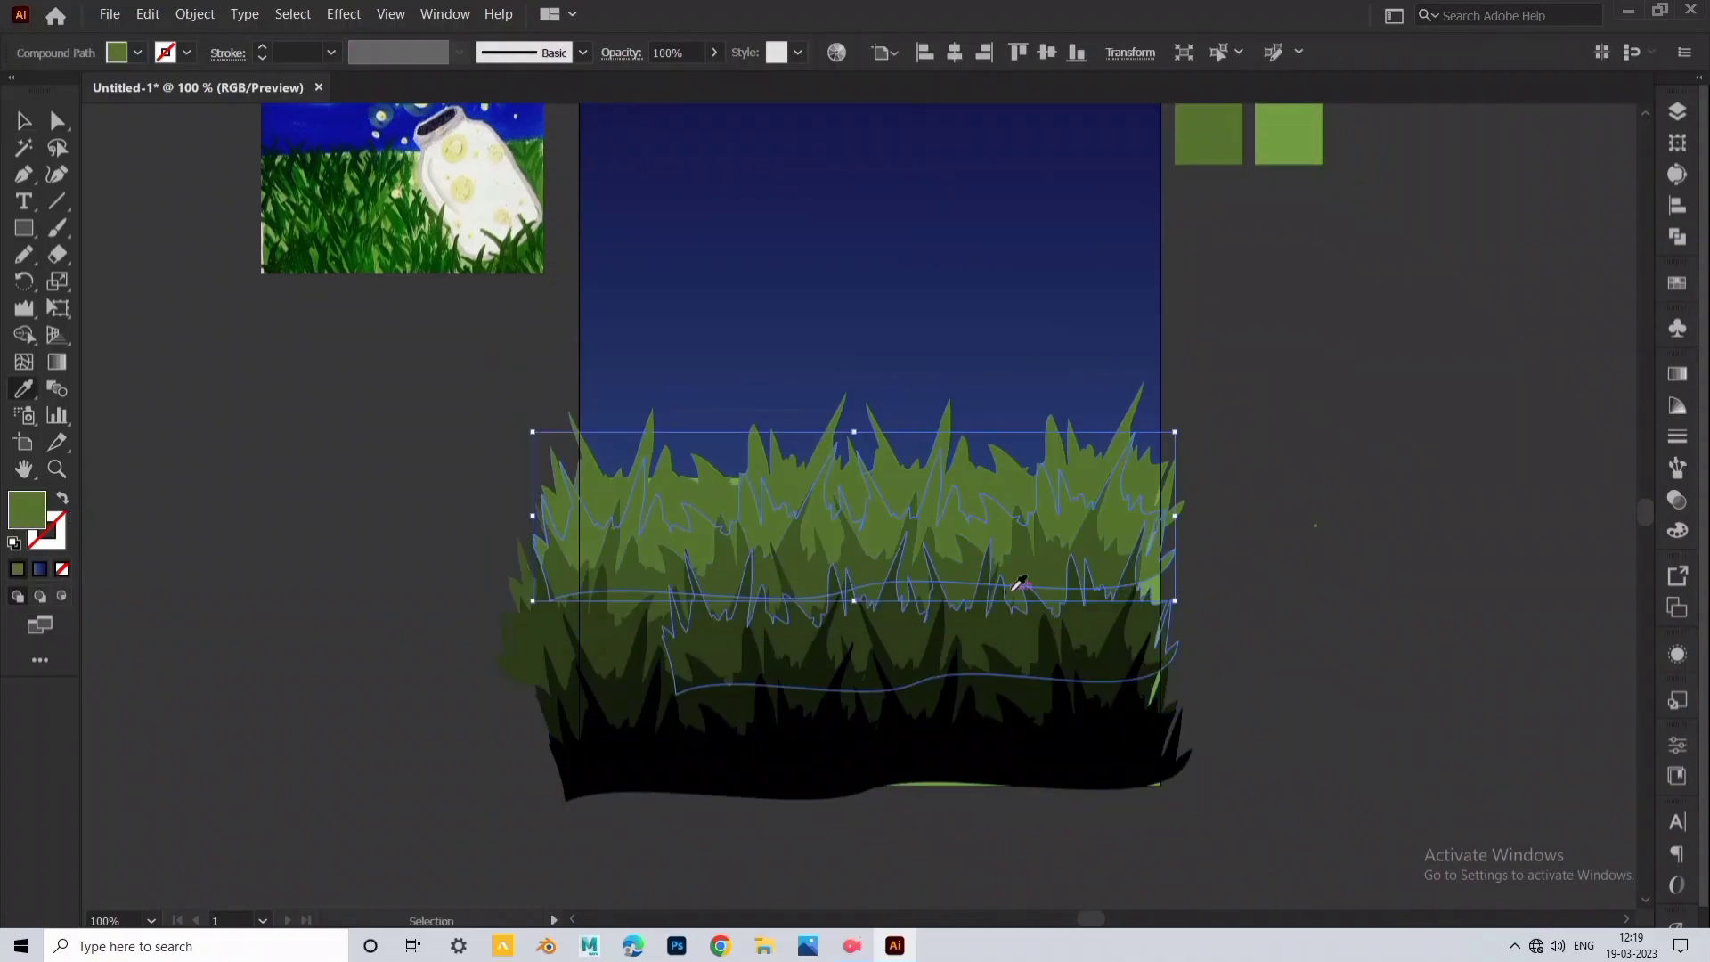
double_click(27, 509)
click(1095, 285)
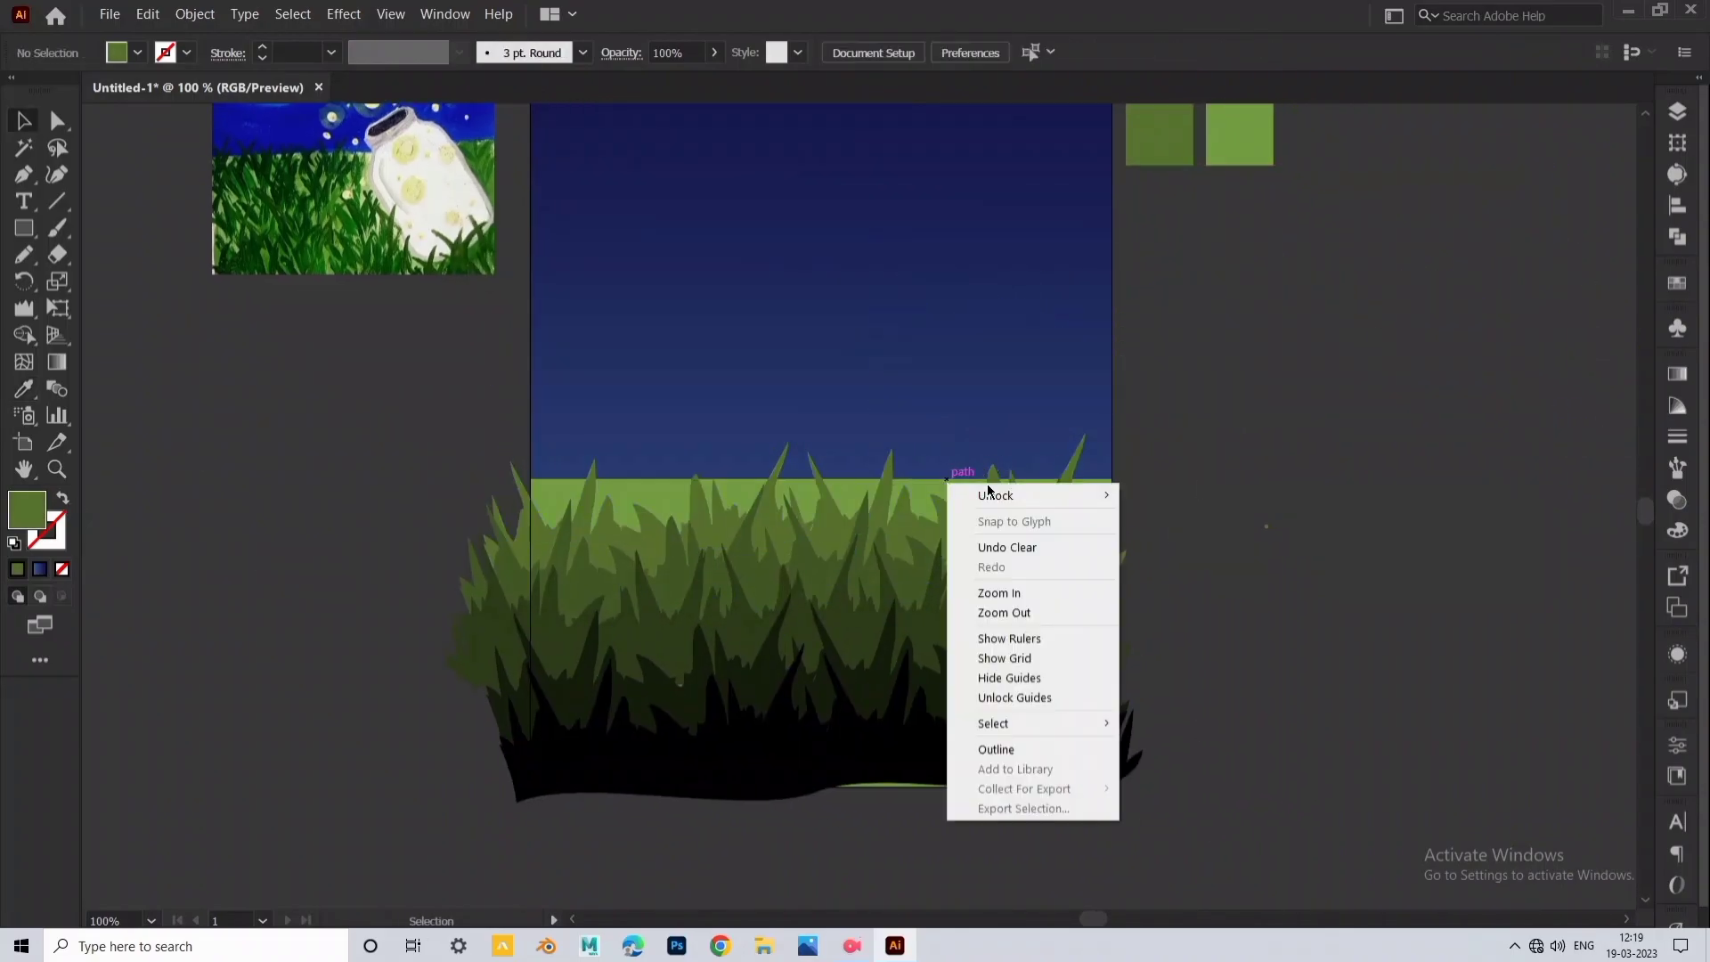
Select all the grass rows and try widening them beyond the artboard's left side.
click(826, 483)
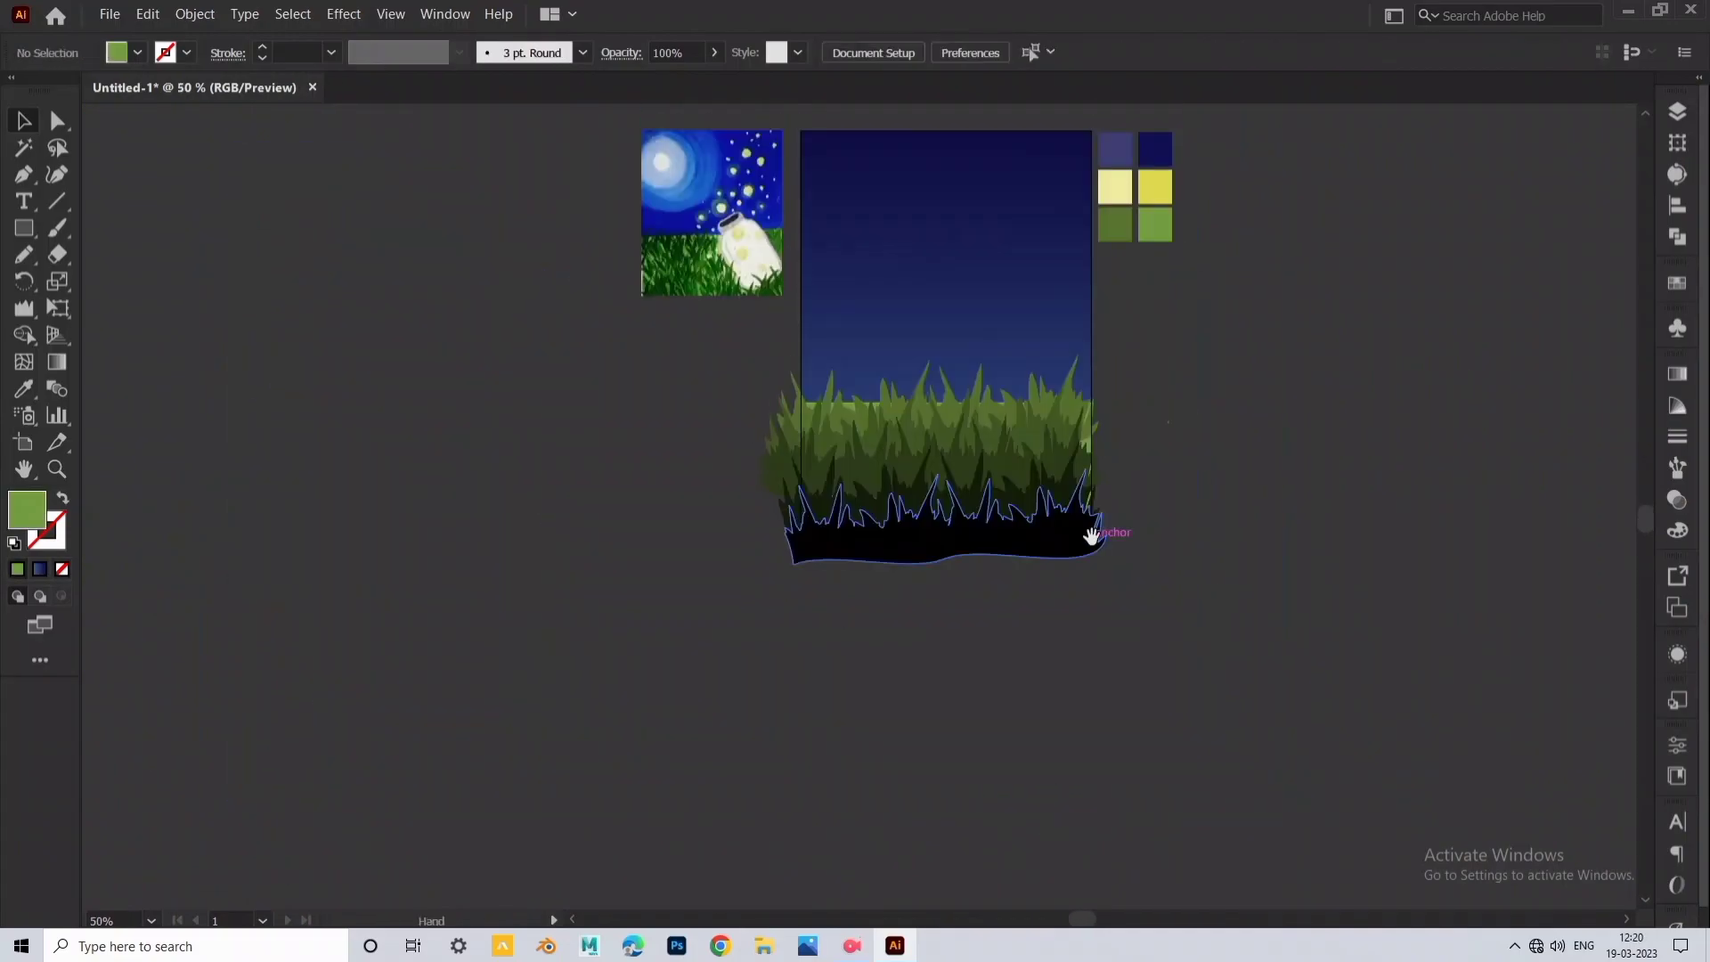
drag(1148, 583, 744, 470)
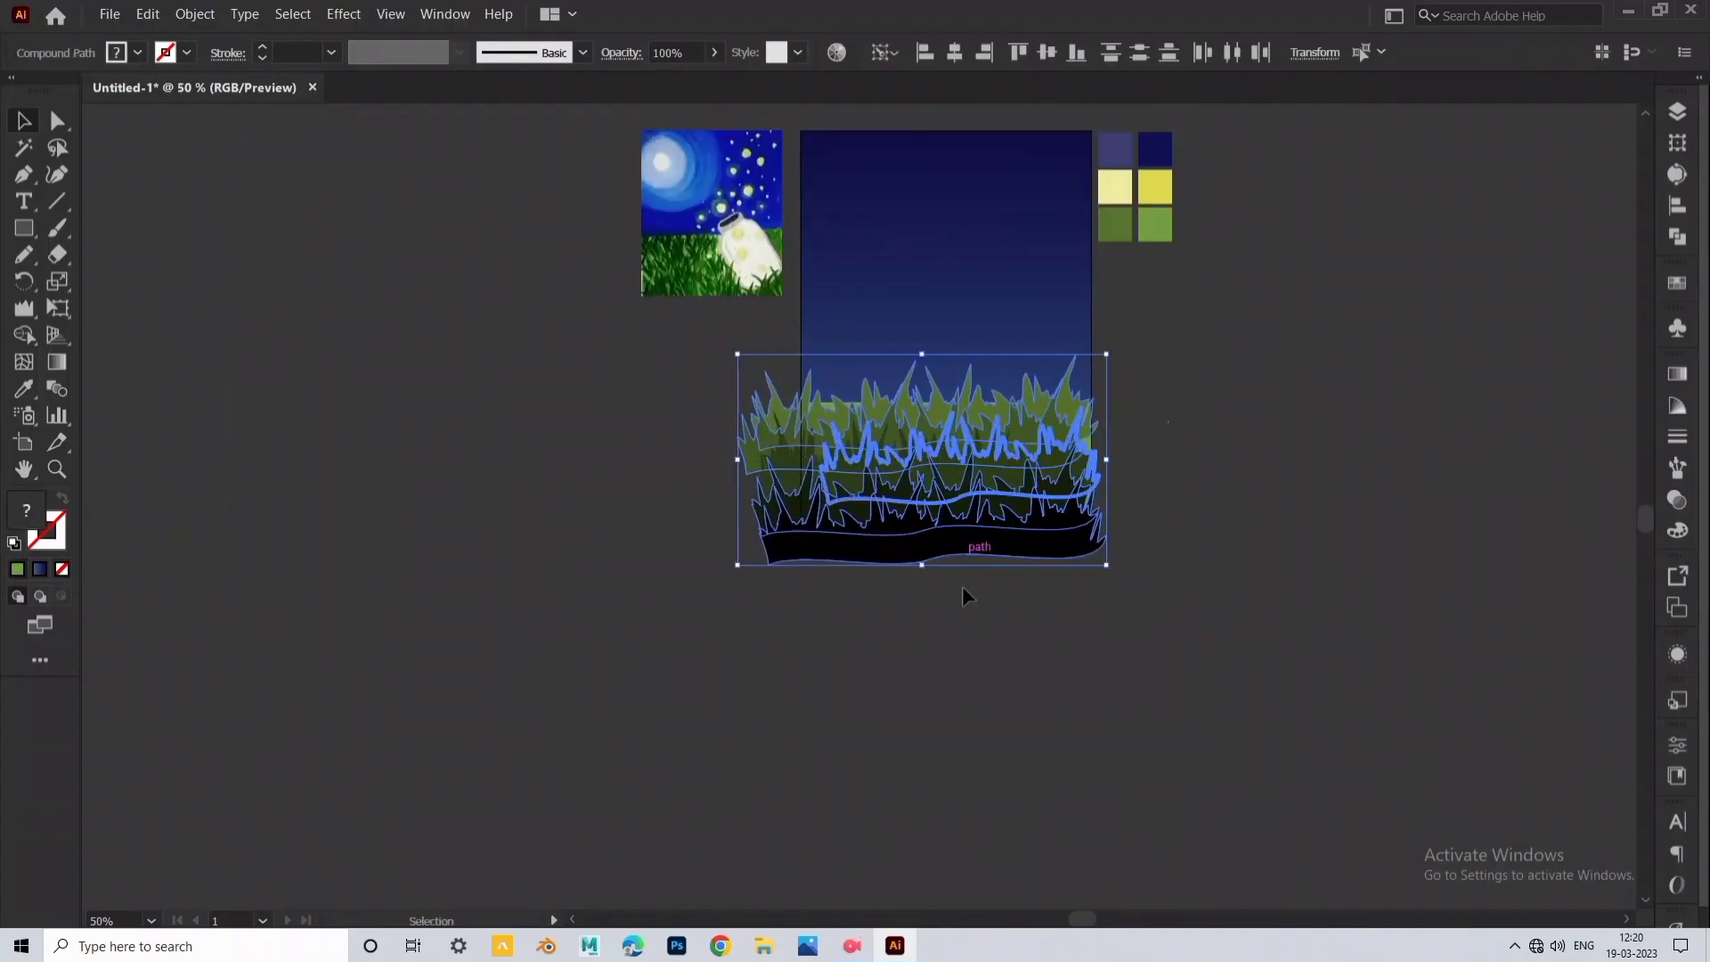
drag(887, 452, 939, 599)
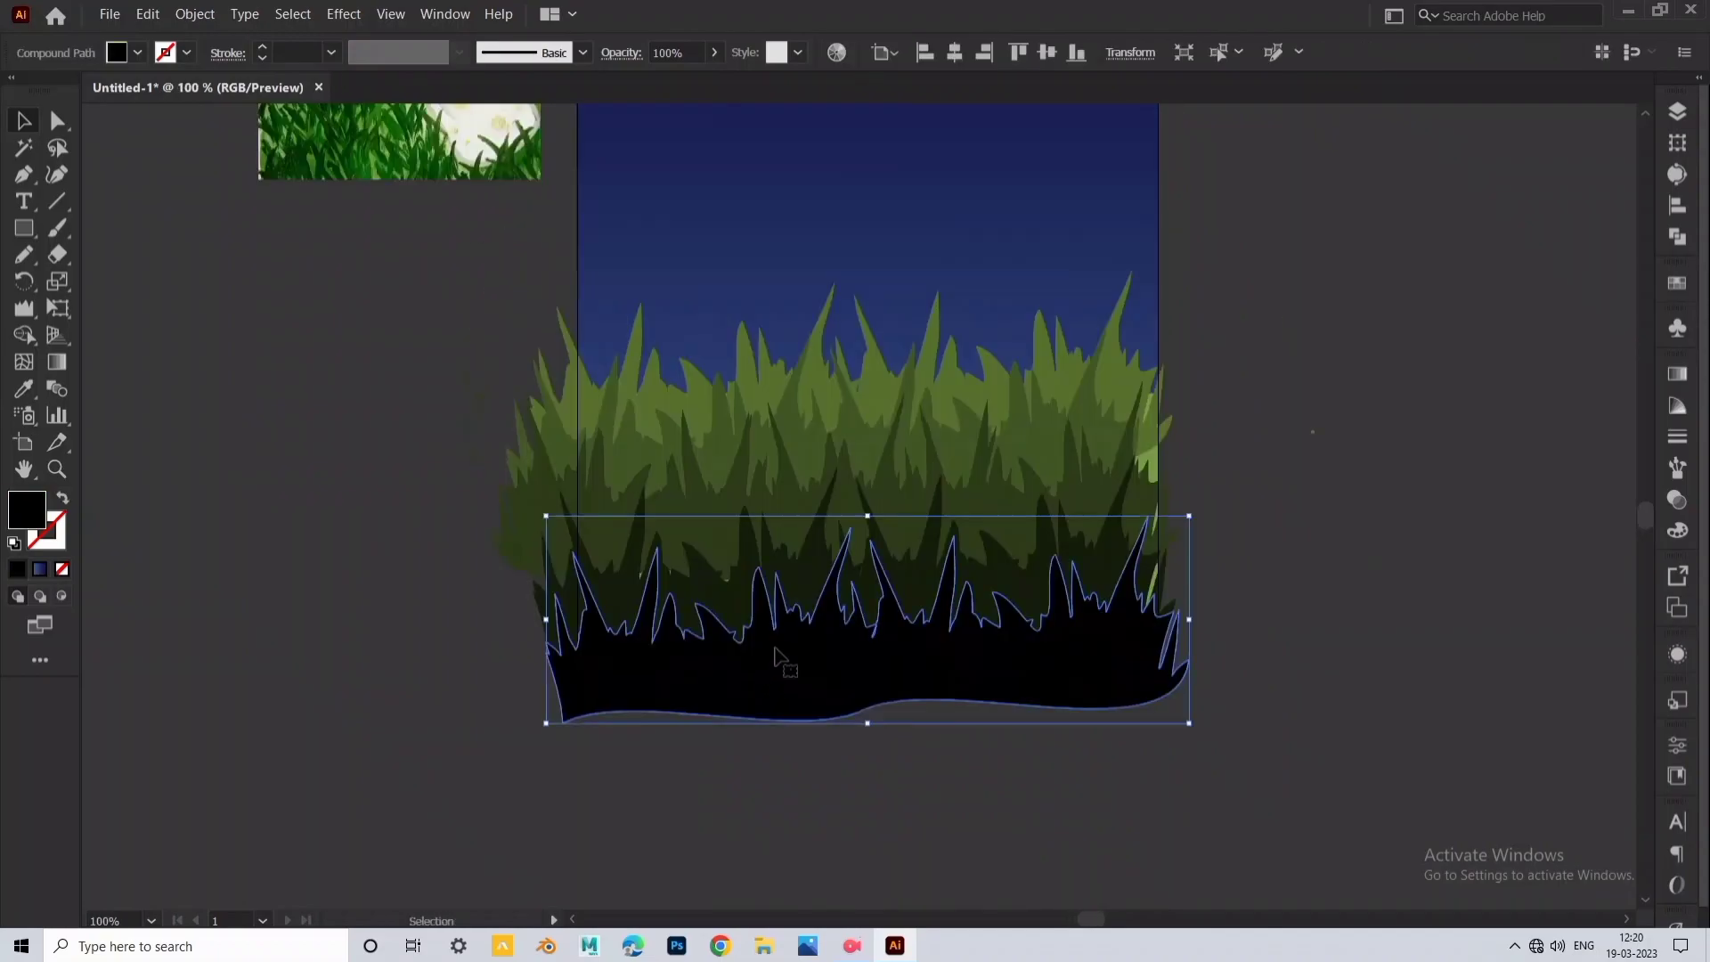
Paste a copy of the grass behind the middle row as a small clump and recolour it with a sampled green.
click(709, 539)
click(148, 14)
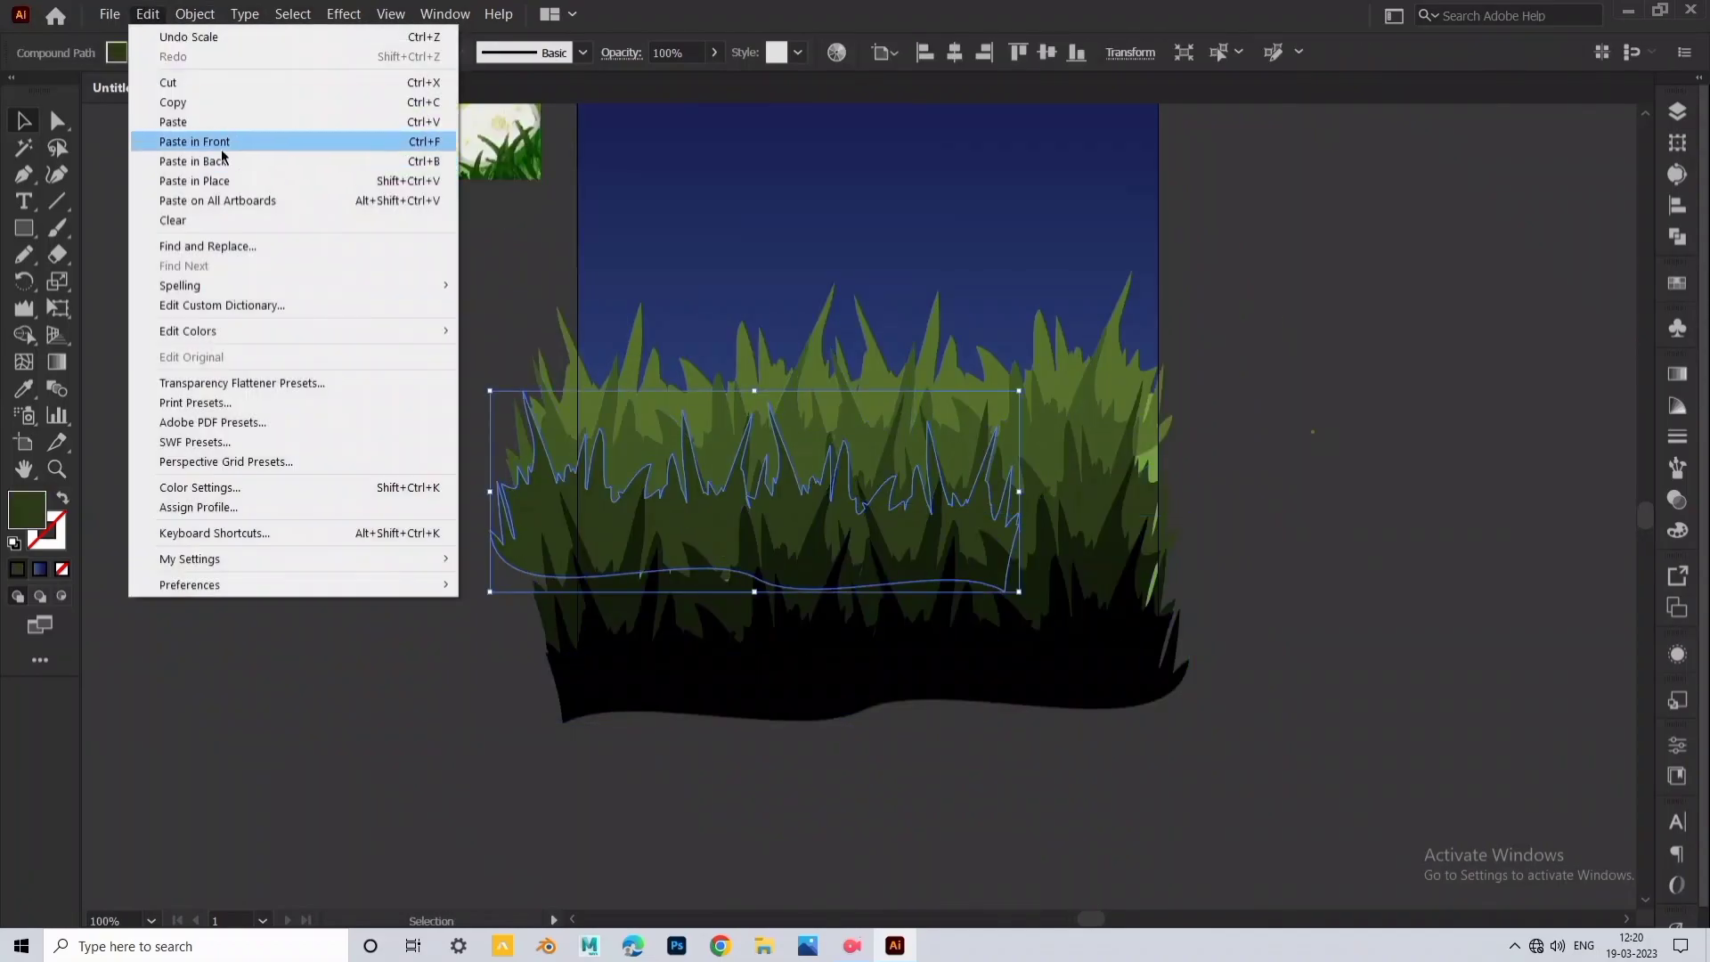
click(229, 157)
drag(672, 559, 672, 559)
key(i)
click(837, 662)
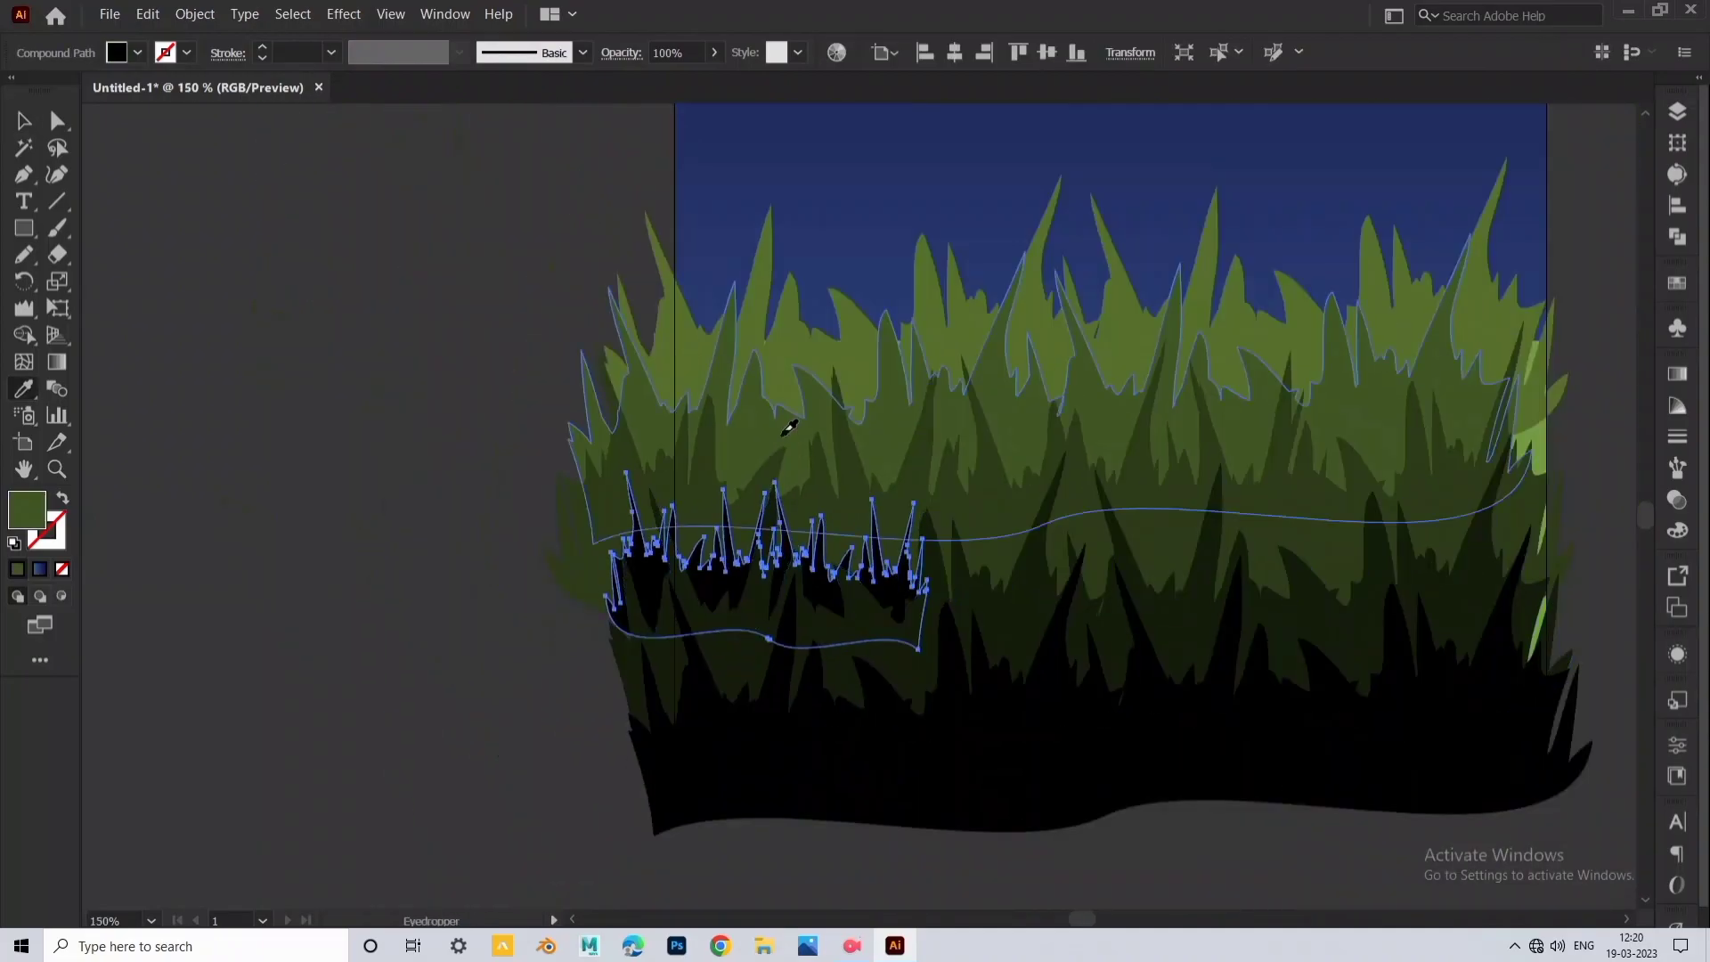
Duplicate the small green grass clump across the width of the middle rows.
drag(586, 540, 882, 529)
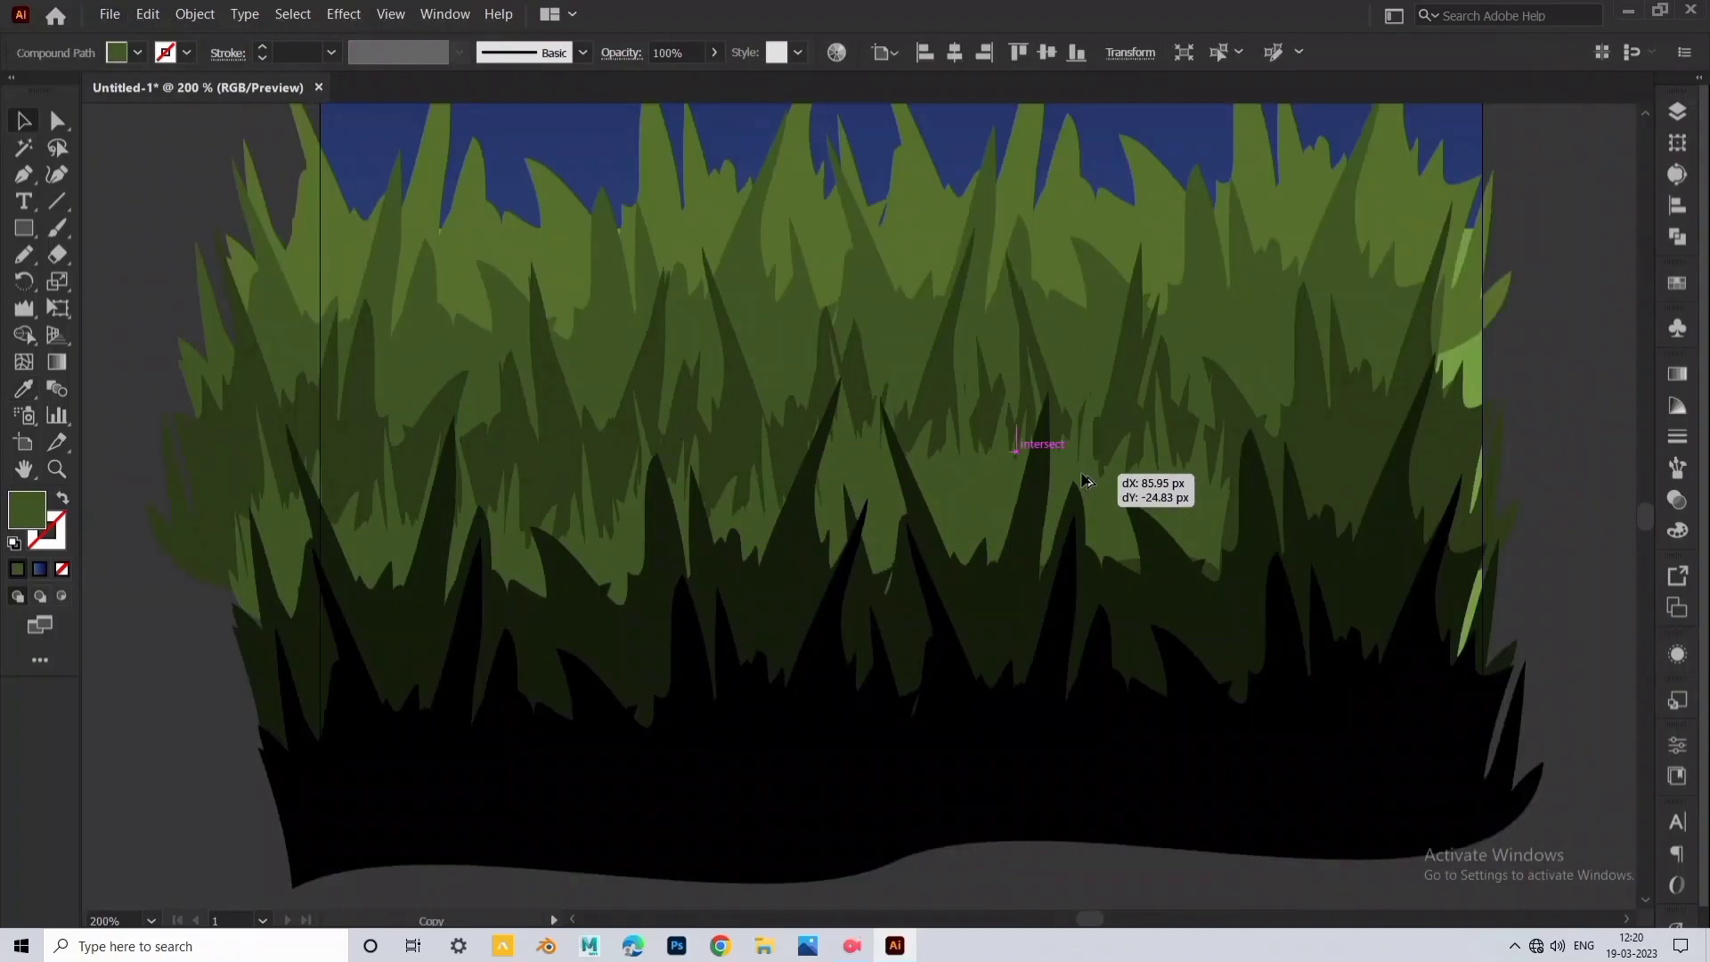
drag(1085, 481, 1374, 439)
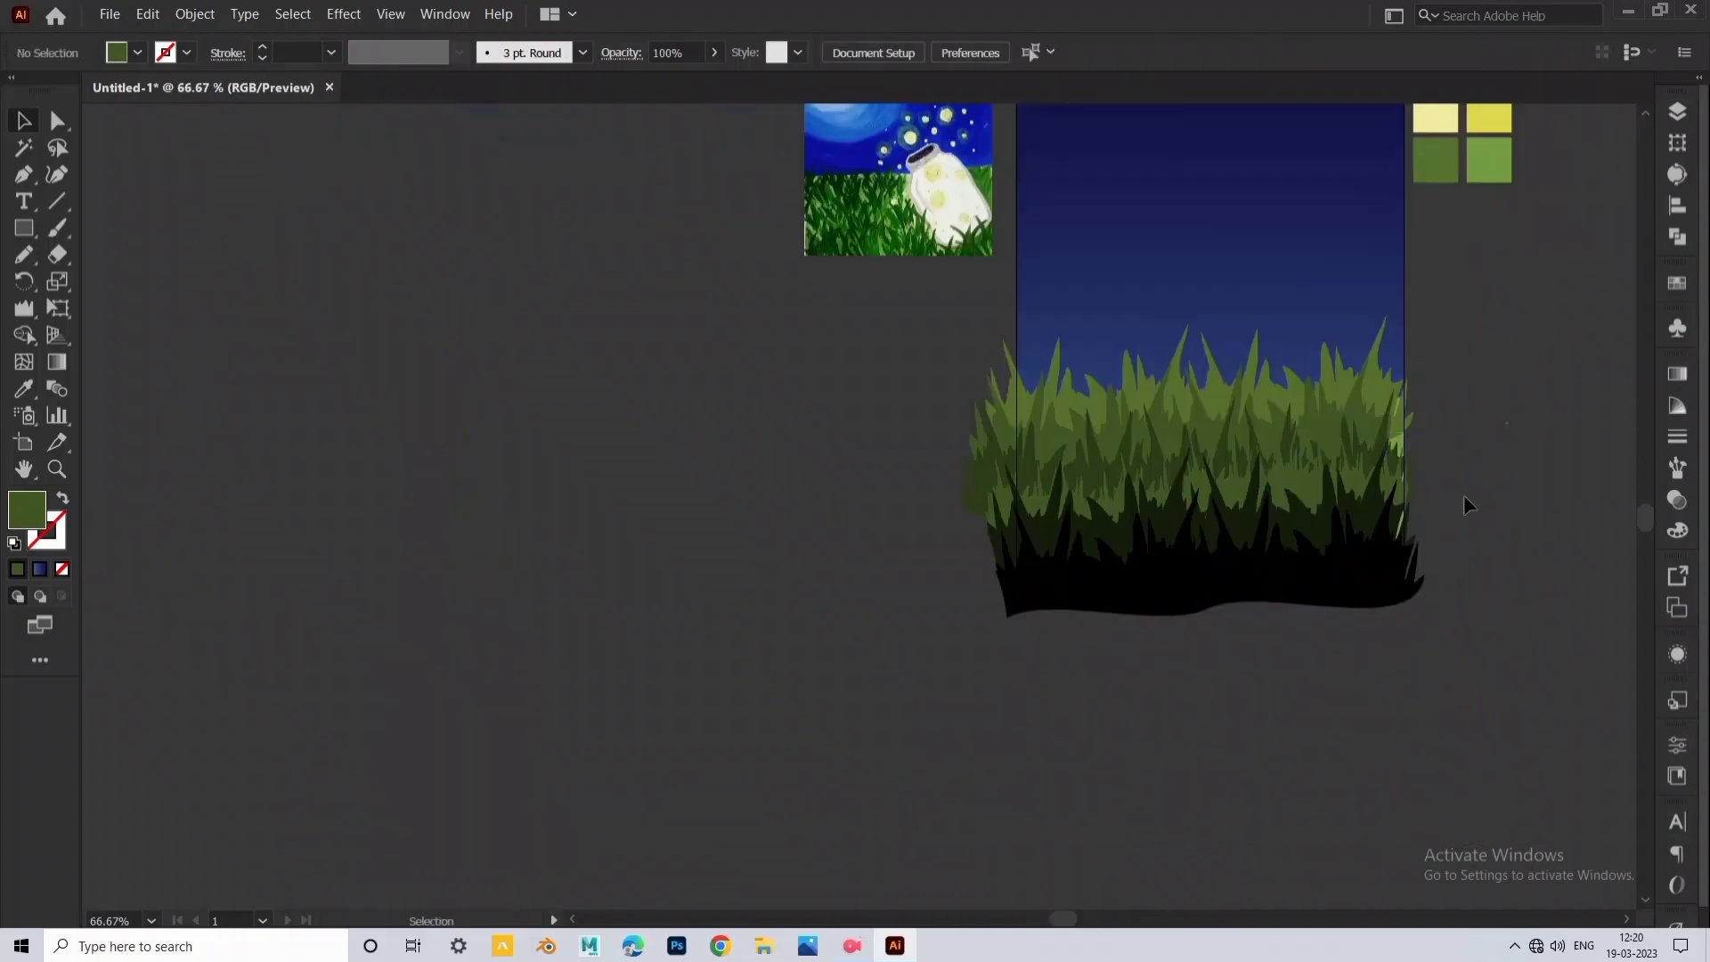
scroll(1463, 501, right, 3)
Reposition the upper and dark grass rows so they extend past both sides of the artboard.
drag(1001, 459, 975, 405)
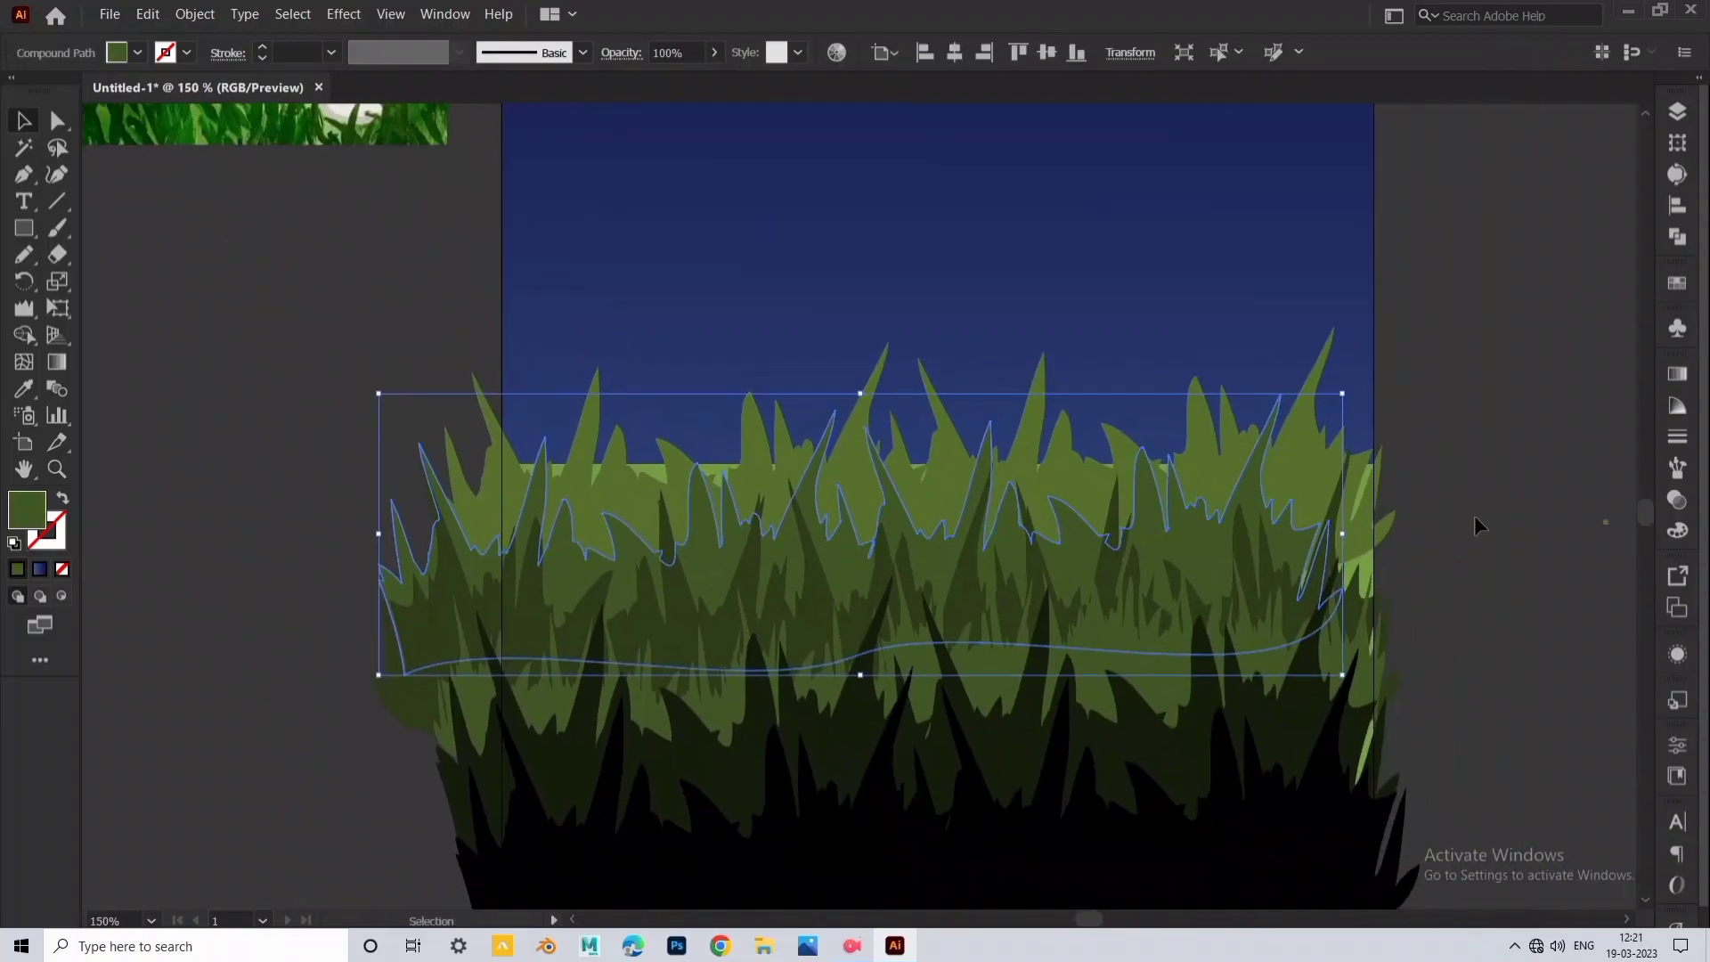
drag(1481, 522, 1438, 523)
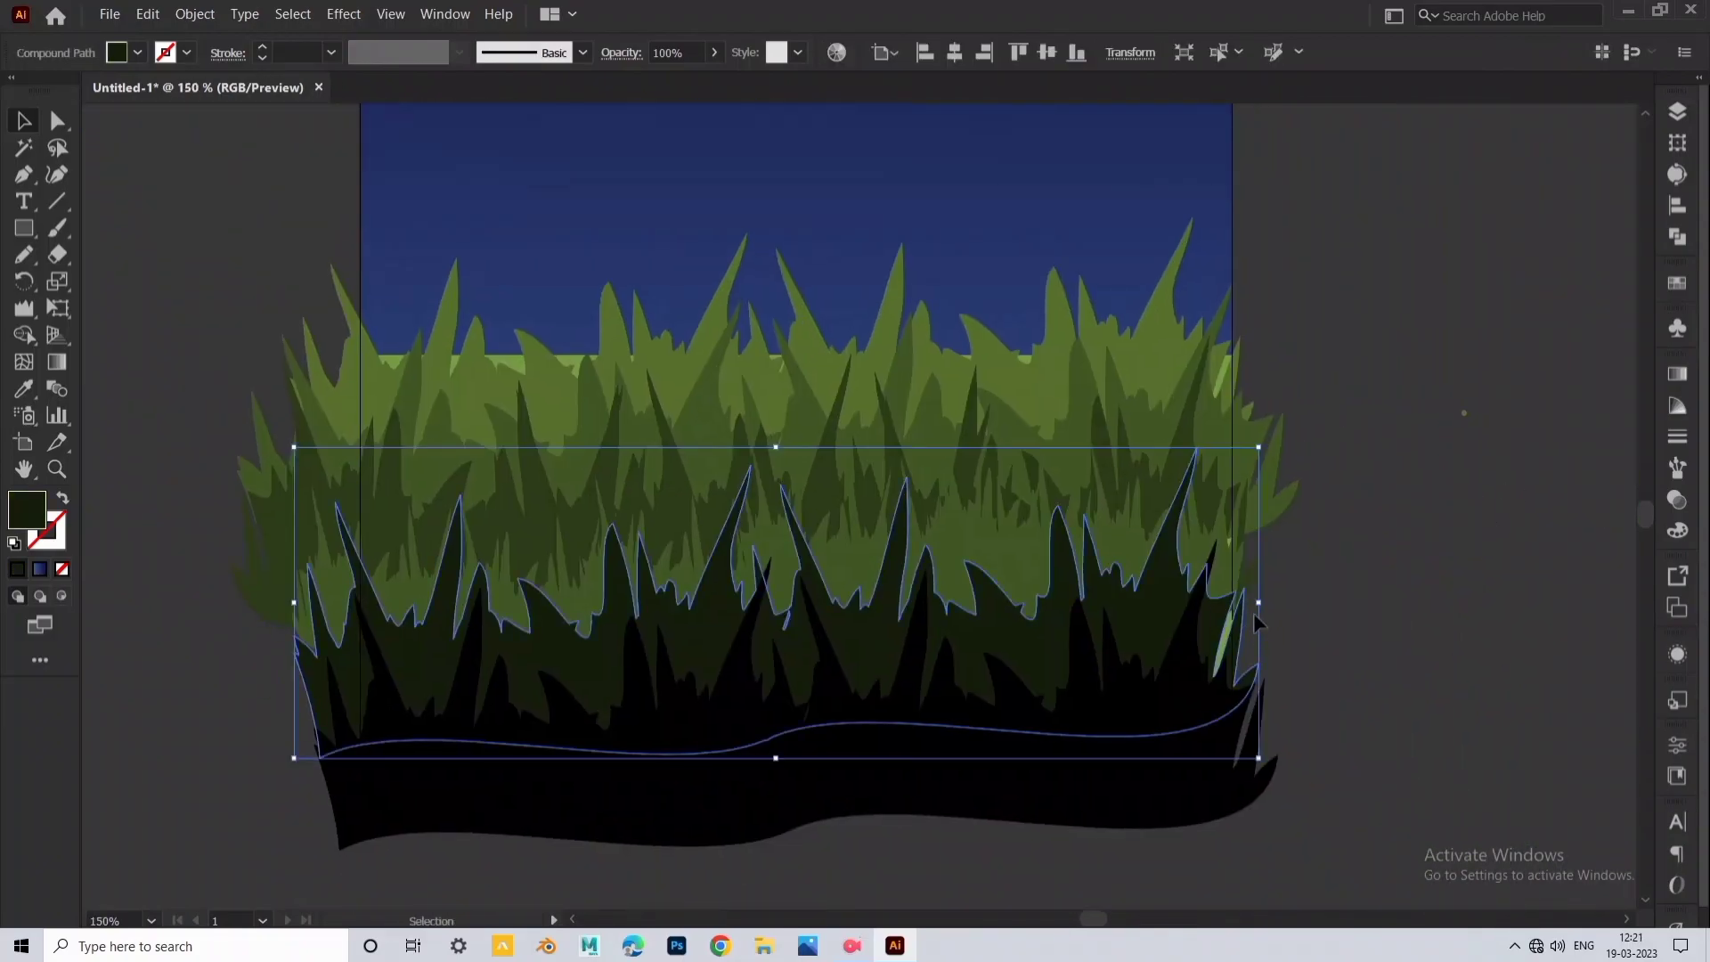
click(1461, 408)
scroll(1353, 306, down, 2)
drag(1352, 306, 1266, 516)
drag(1307, 449, 1245, 441)
key(l)
drag(1118, 451, 1081, 443)
key(v)
drag(1171, 722, 1060, 463)
click(1252, 301)
drag(1215, 421, 1208, 408)
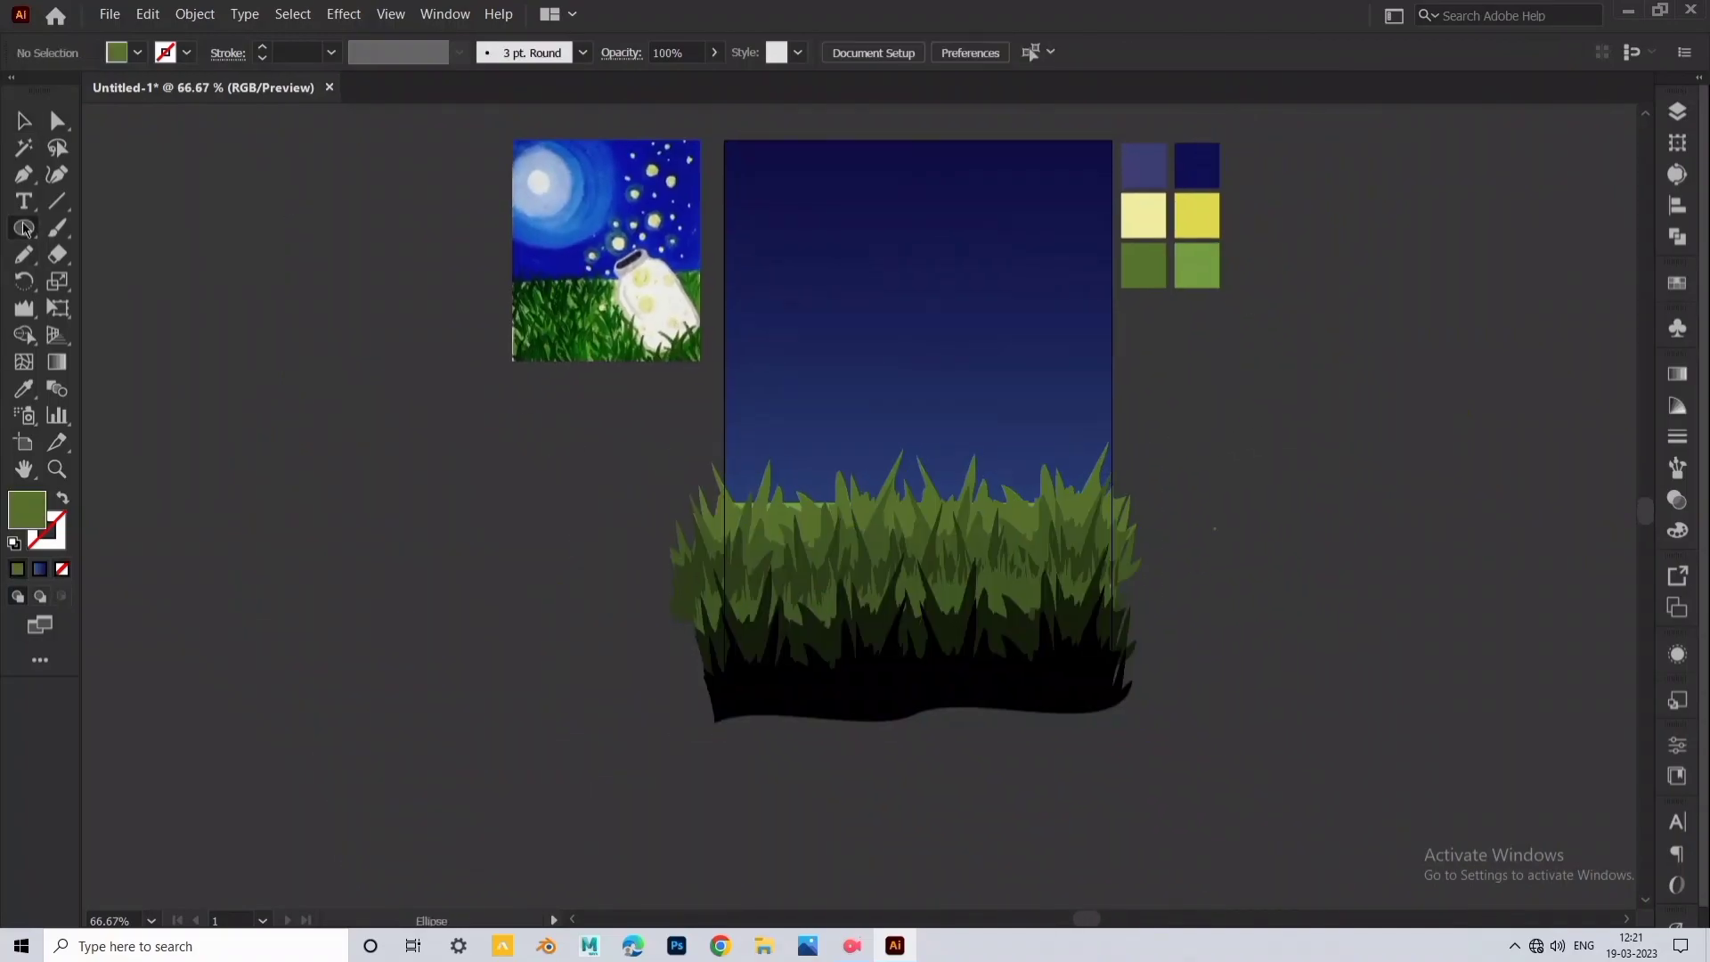
click(23, 229)
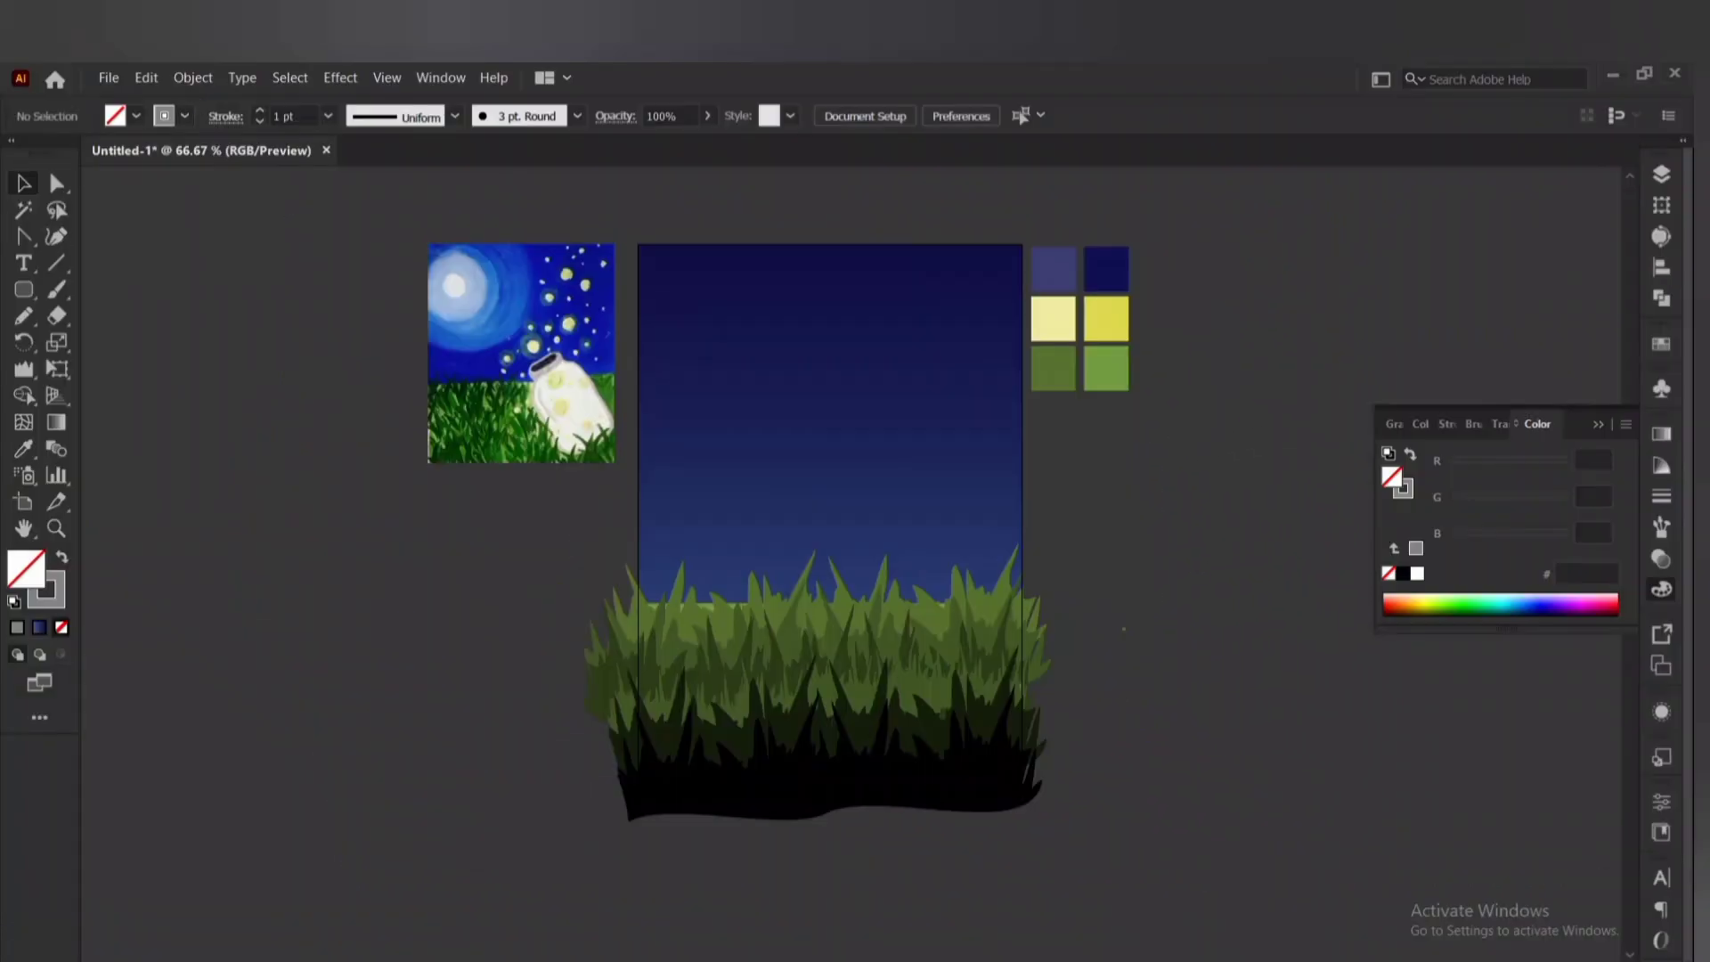
Place the glass jar reference image from the illustrator gallery folder beside the artboard, under the colour swatches.
click(95, 77)
click(179, 397)
click(417, 107)
double_click(509, 214)
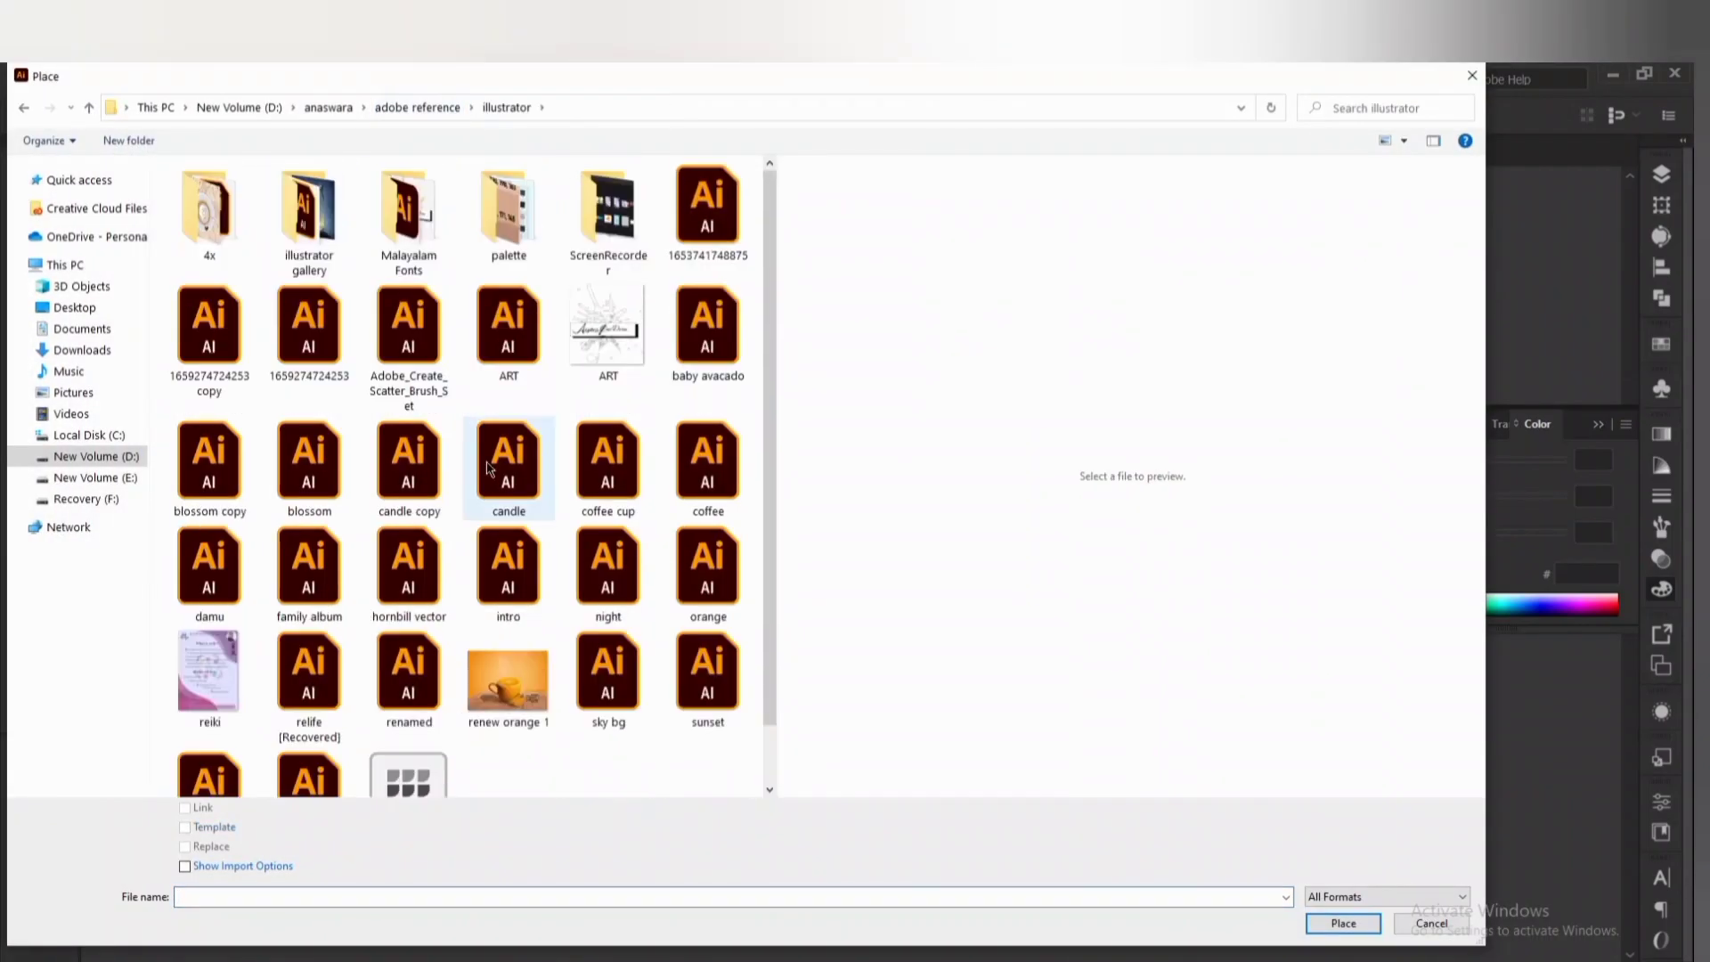
double_click(309, 218)
click(609, 213)
click(1343, 924)
drag(1033, 443, 1272, 683)
drag(1164, 487, 940, 512)
click(1220, 690)
Lower the opacity of the jar reference image and lock it for tracing.
scroll(1169, 509, up, 1)
scroll(1064, 508, up, 1)
click(941, 513)
click(890, 115)
drag(889, 148, 841, 149)
scroll(988, 241, up, 1)
key(ctrl+2)
drag(820, 453, 779, 458)
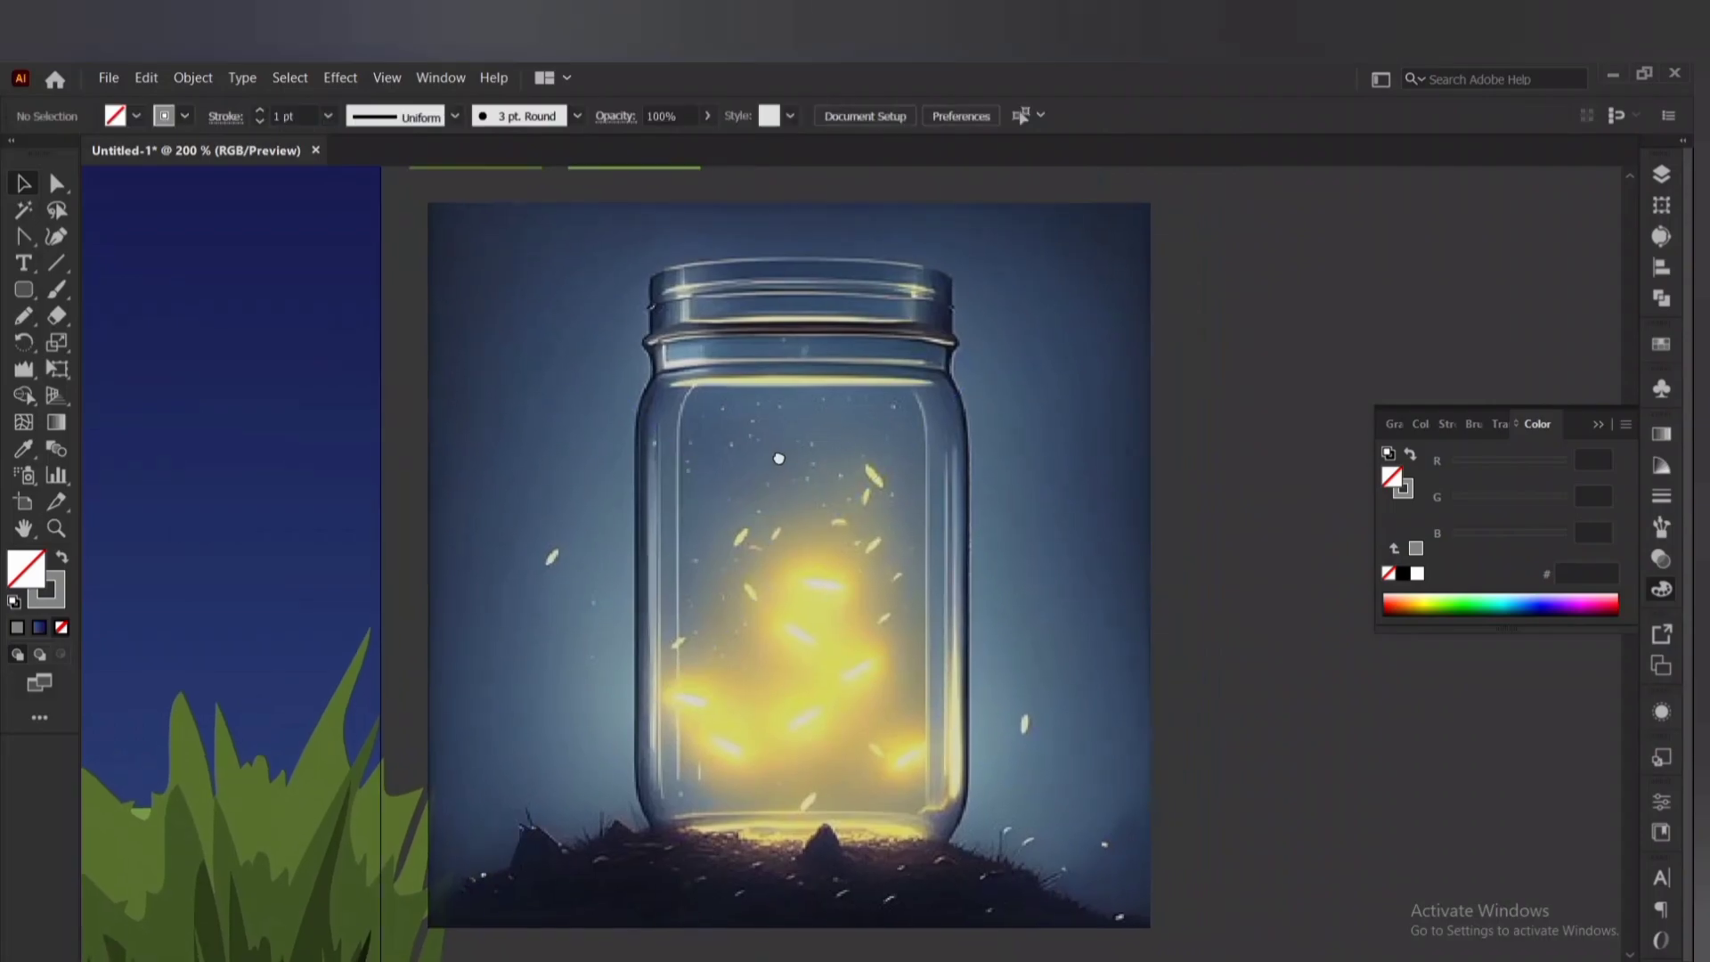
Draw a rounded rectangle over the jar body with a black outline and no fill.
key(ctrl+minus)
key(m)
drag(840, 401, 1074, 744)
key(v)
click(1403, 575)
click(1406, 490)
click(1388, 574)
click(1391, 476)
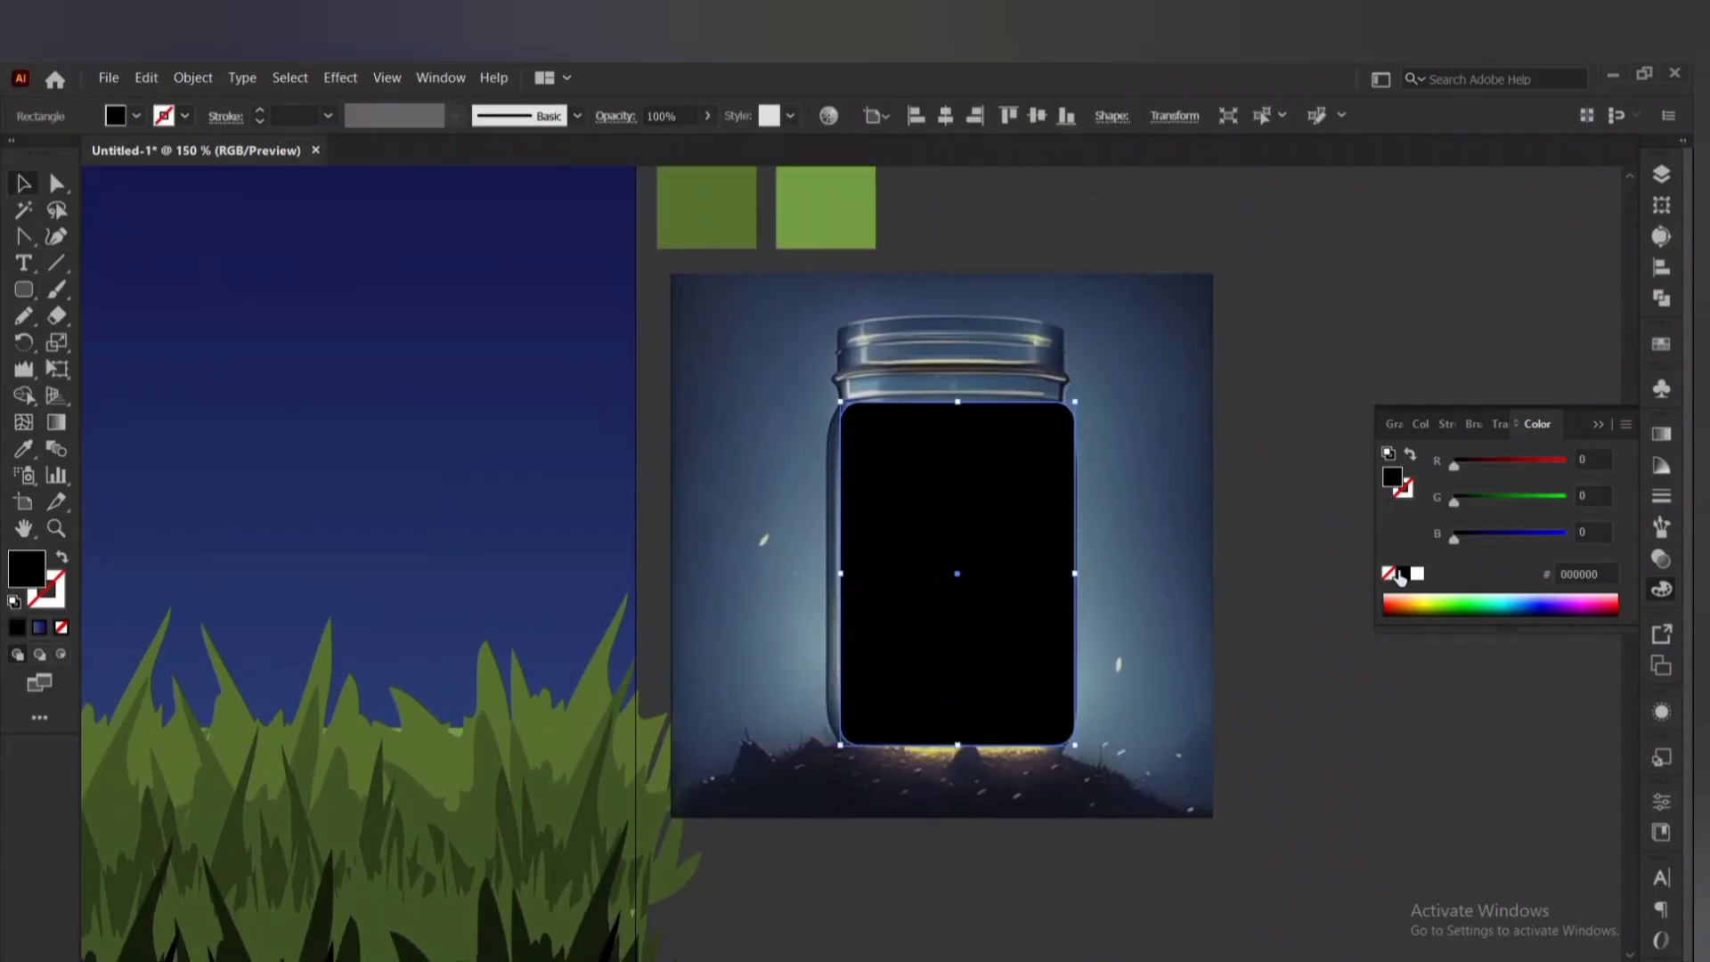
key(shift+x)
Resize the rounded rectangle and round its corners to match the outline of the reference jar's body.
key(ctrl+plus)
key(ctrl+plus)
drag(699, 715, 698, 712)
drag(740, 404, 768, 425)
drag(1370, 523, 1377, 169)
scroll(1033, 667, up, 1)
drag(920, 676, 935, 715)
scroll(943, 677, down, 2)
scroll(1113, 356, up, 3)
scroll(1122, 614, down, 2)
scroll(756, 543, up, 3)
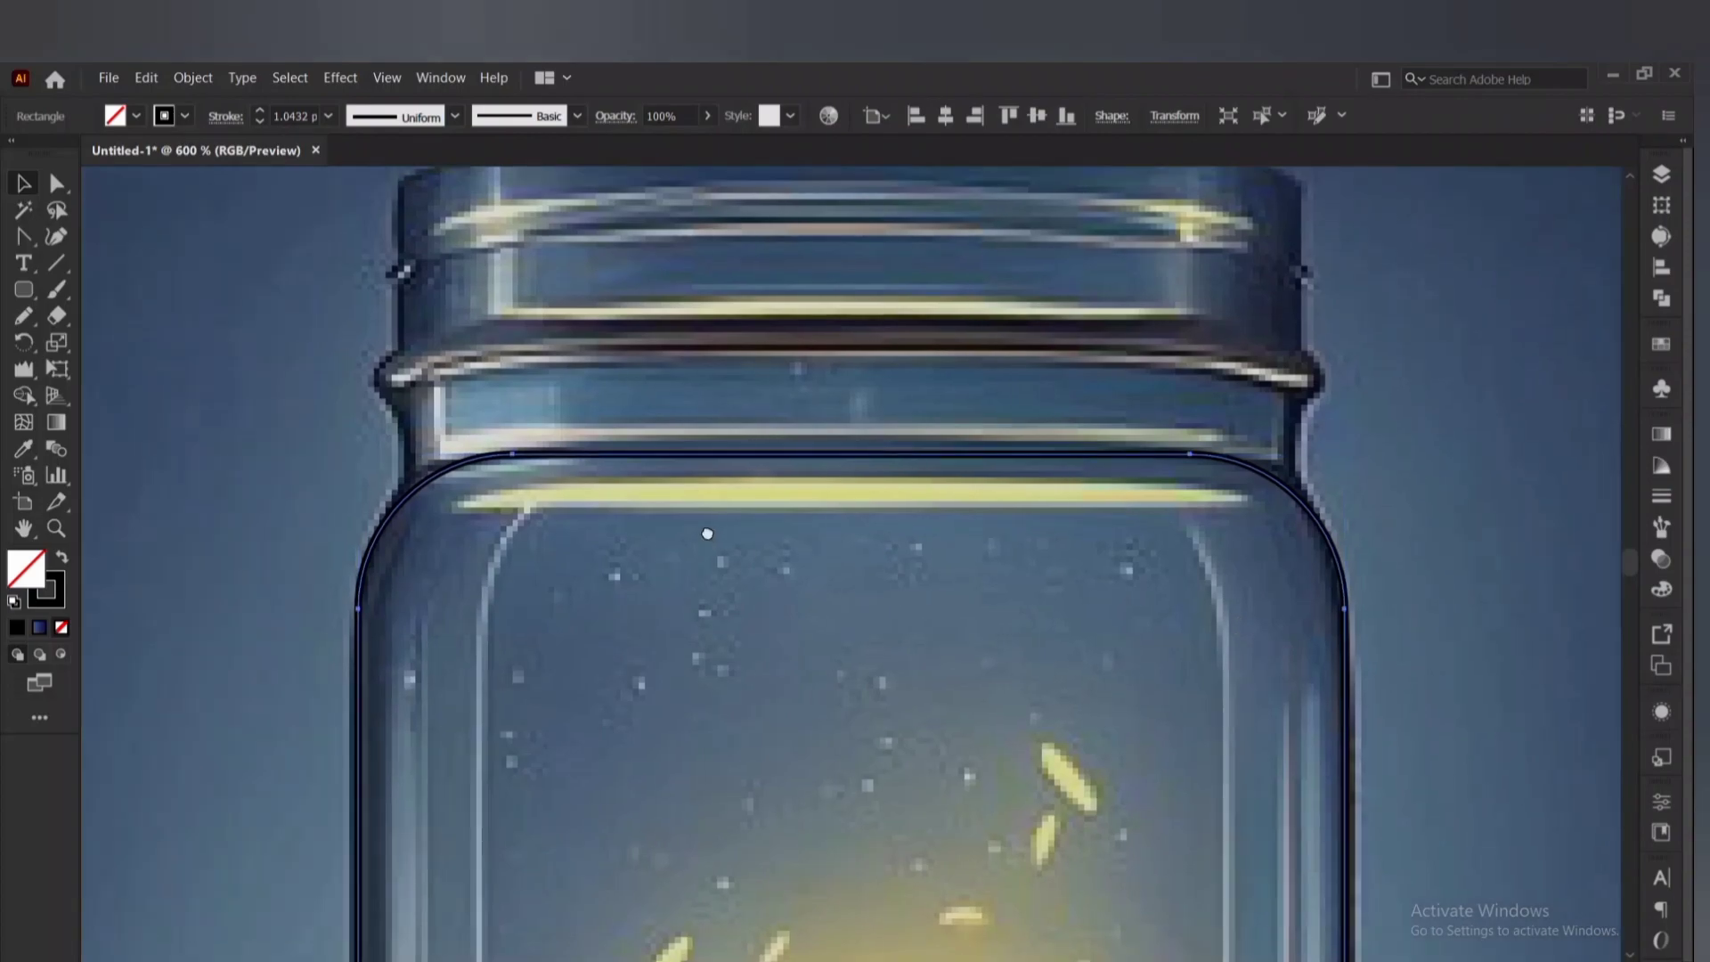
Draw a narrow pill-shaped rounded rectangle across the base of the jar's neck as the lower ring.
scroll(890, 483, down, 1)
click(24, 289)
mouse_move(389, 456)
mouse_down()
mouse_move(486, 441)
mouse_move(1373, 528)
mouse_up()
key(v)
drag(881, 493, 889, 540)
Use Shape Builder to merge the neck ring's regions and separate them from the overlapping top of the jar body.
key(ctrl+a)
click(24, 396)
drag(413, 539, 498, 545)
click(24, 183)
click(178, 238)
scroll(178, 238, down, 1)
click(473, 415)
scroll(454, 340, up, 1)
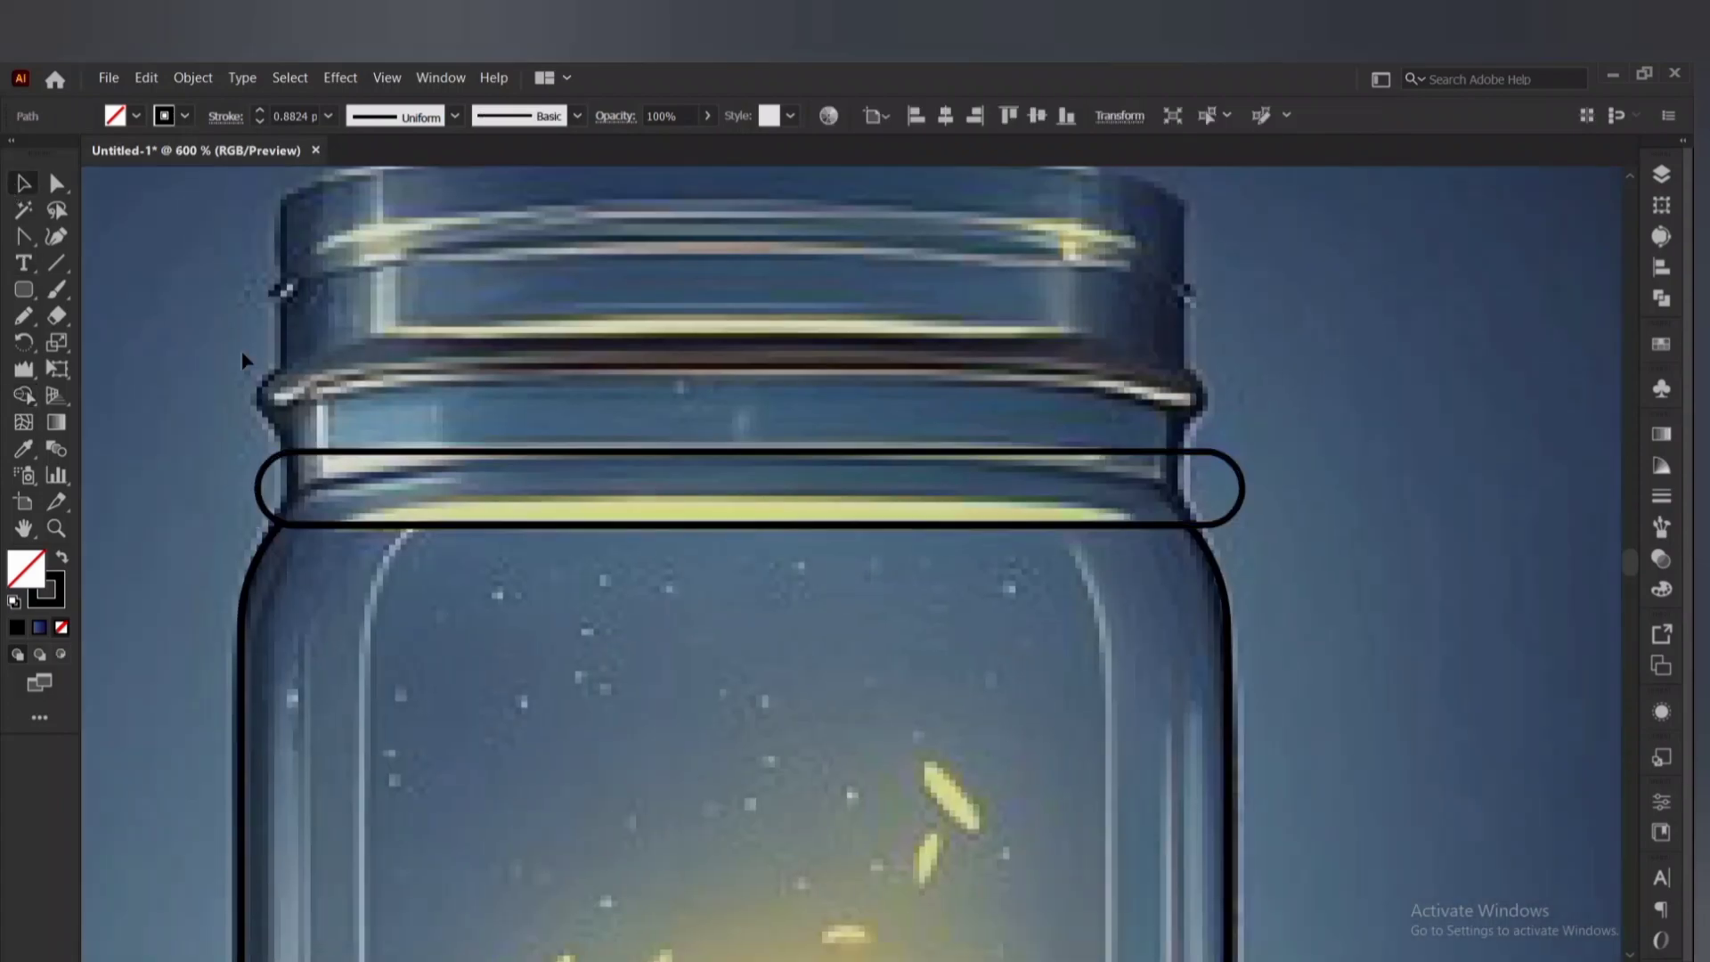
Fill the jar body with the blue gradient and make it radial.
scroll(463, 427, down, 1)
click(345, 430)
scroll(345, 430, down, 2)
drag(284, 485, 290, 461)
click(40, 626)
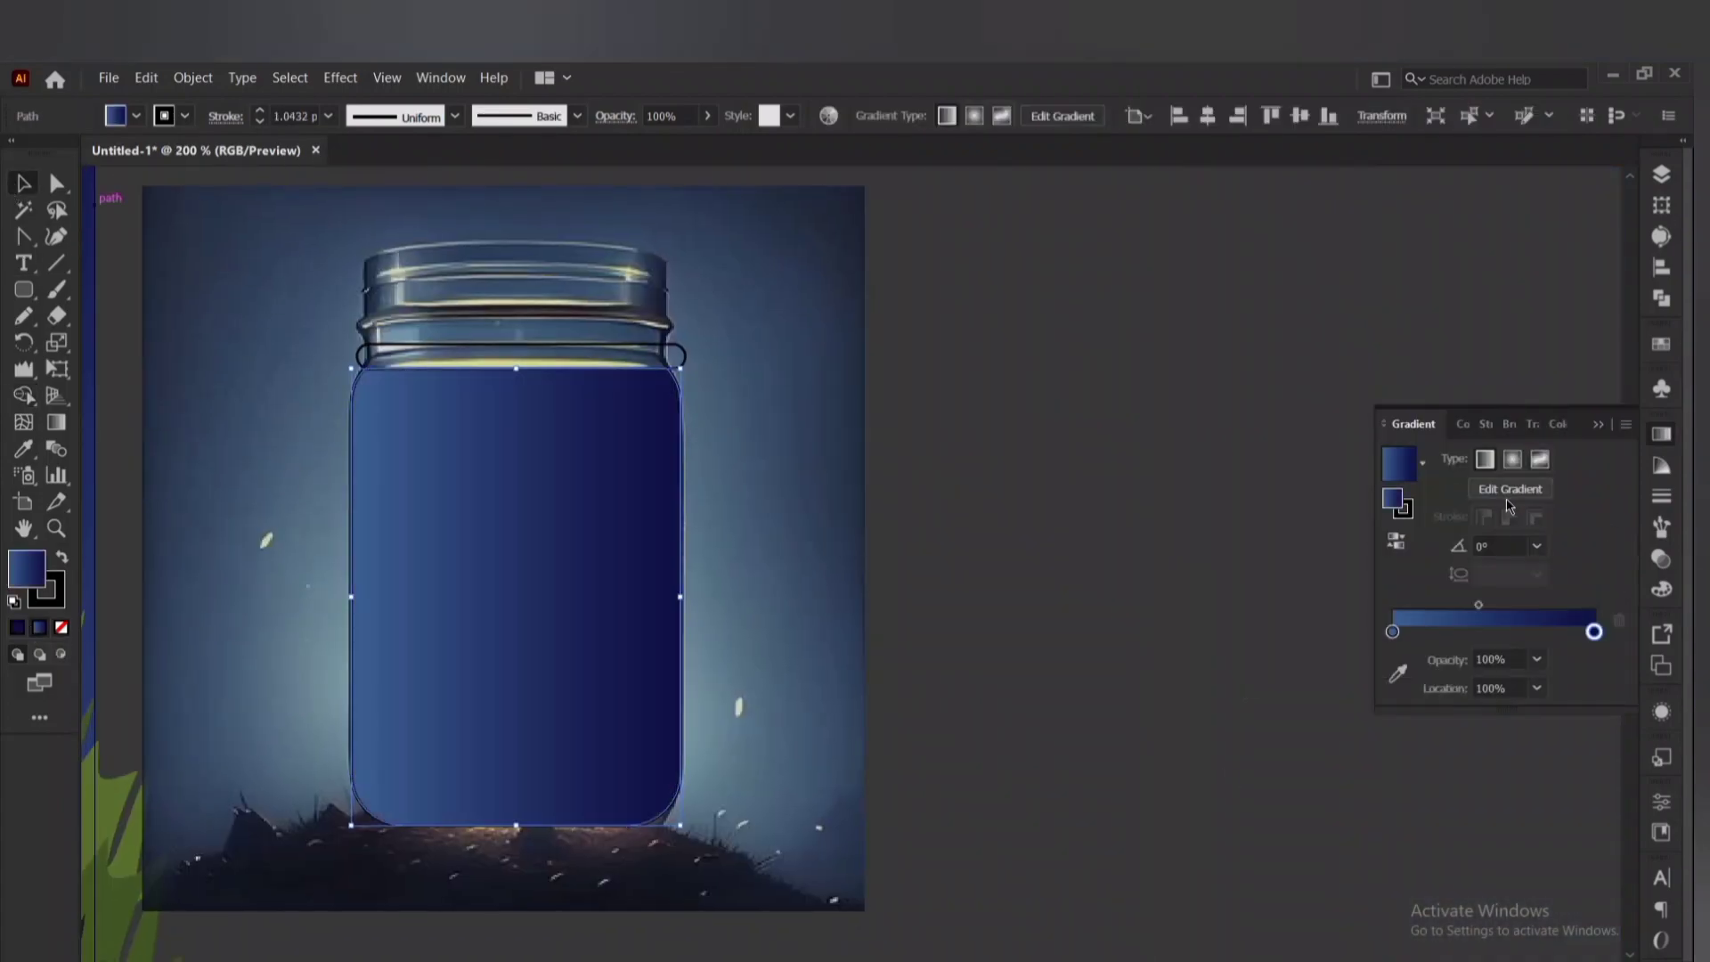
click(1512, 459)
click(53, 600)
click(62, 627)
click(25, 567)
Adjust the radial gradient's extent and midpoint so the jar body is light in the centre and dark at the edges.
click(56, 423)
drag(316, 598, 183, 597)
drag(516, 265, 516, 190)
drag(184, 598, 352, 597)
drag(516, 396, 514, 337)
mouse_move(617, 594)
mouse_down()
mouse_move(717, 596)
mouse_move(641, 596)
mouse_up()
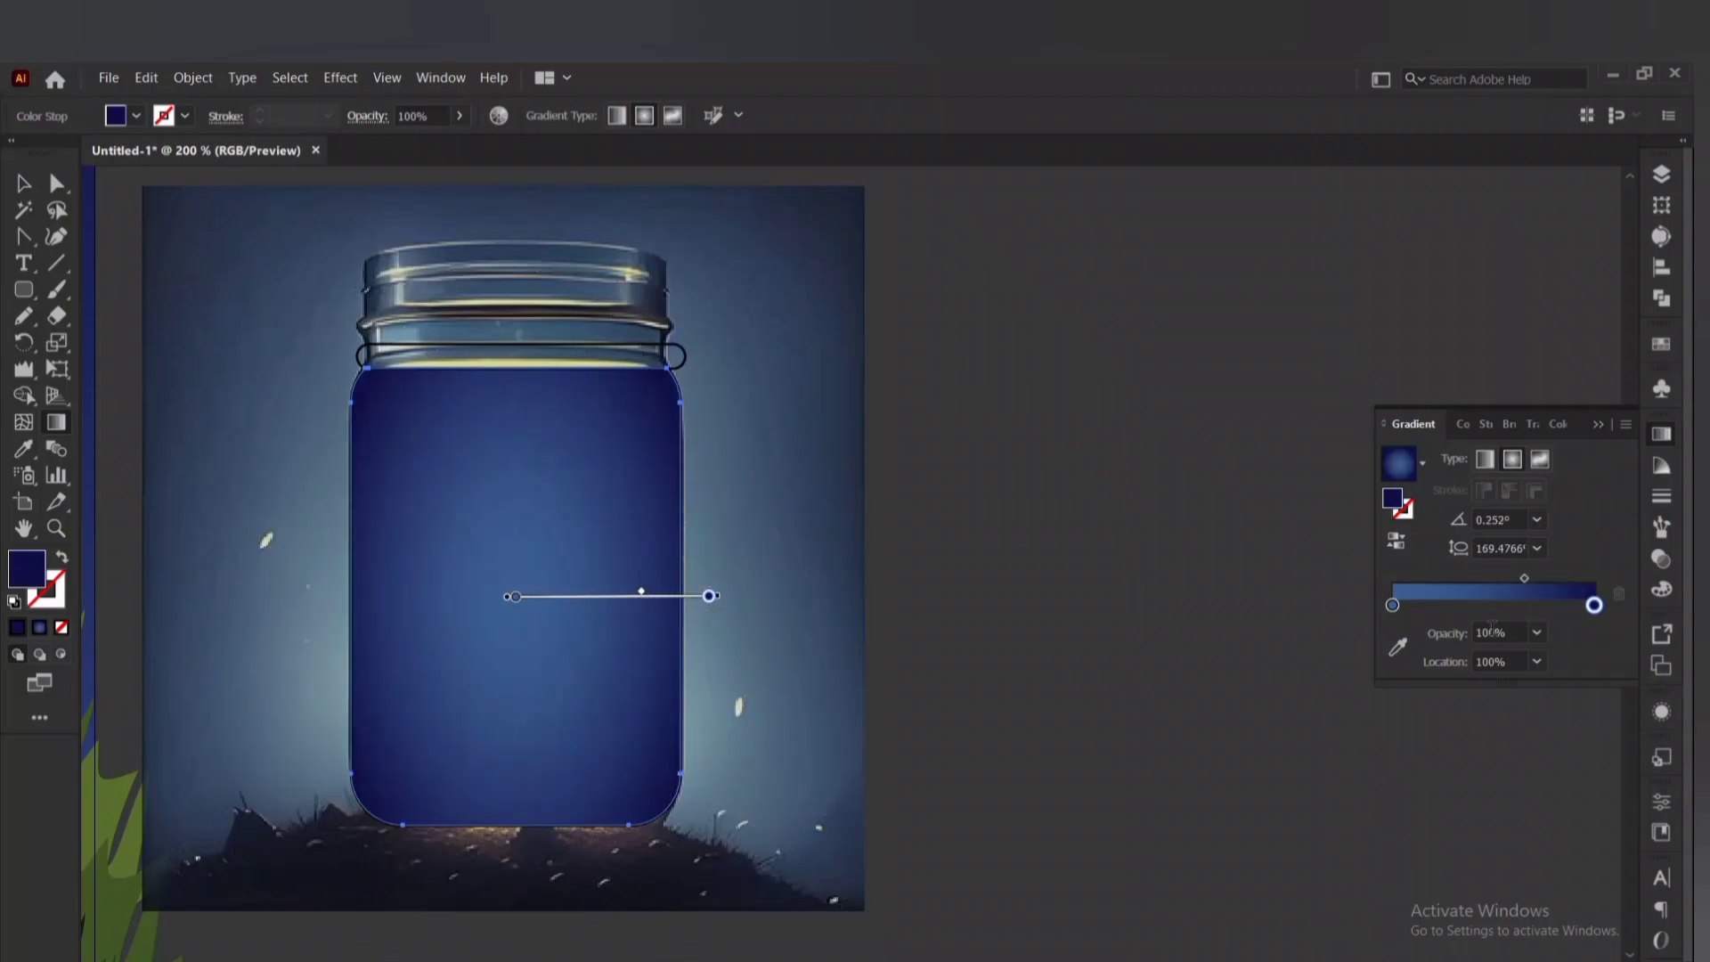
Set the opacity of the jar gradient's light stop to 60% and its dark stop to 90%.
click(1536, 633)
click(1565, 803)
click(1393, 606)
click(1535, 633)
click(1564, 802)
click(1594, 605)
click(1536, 633)
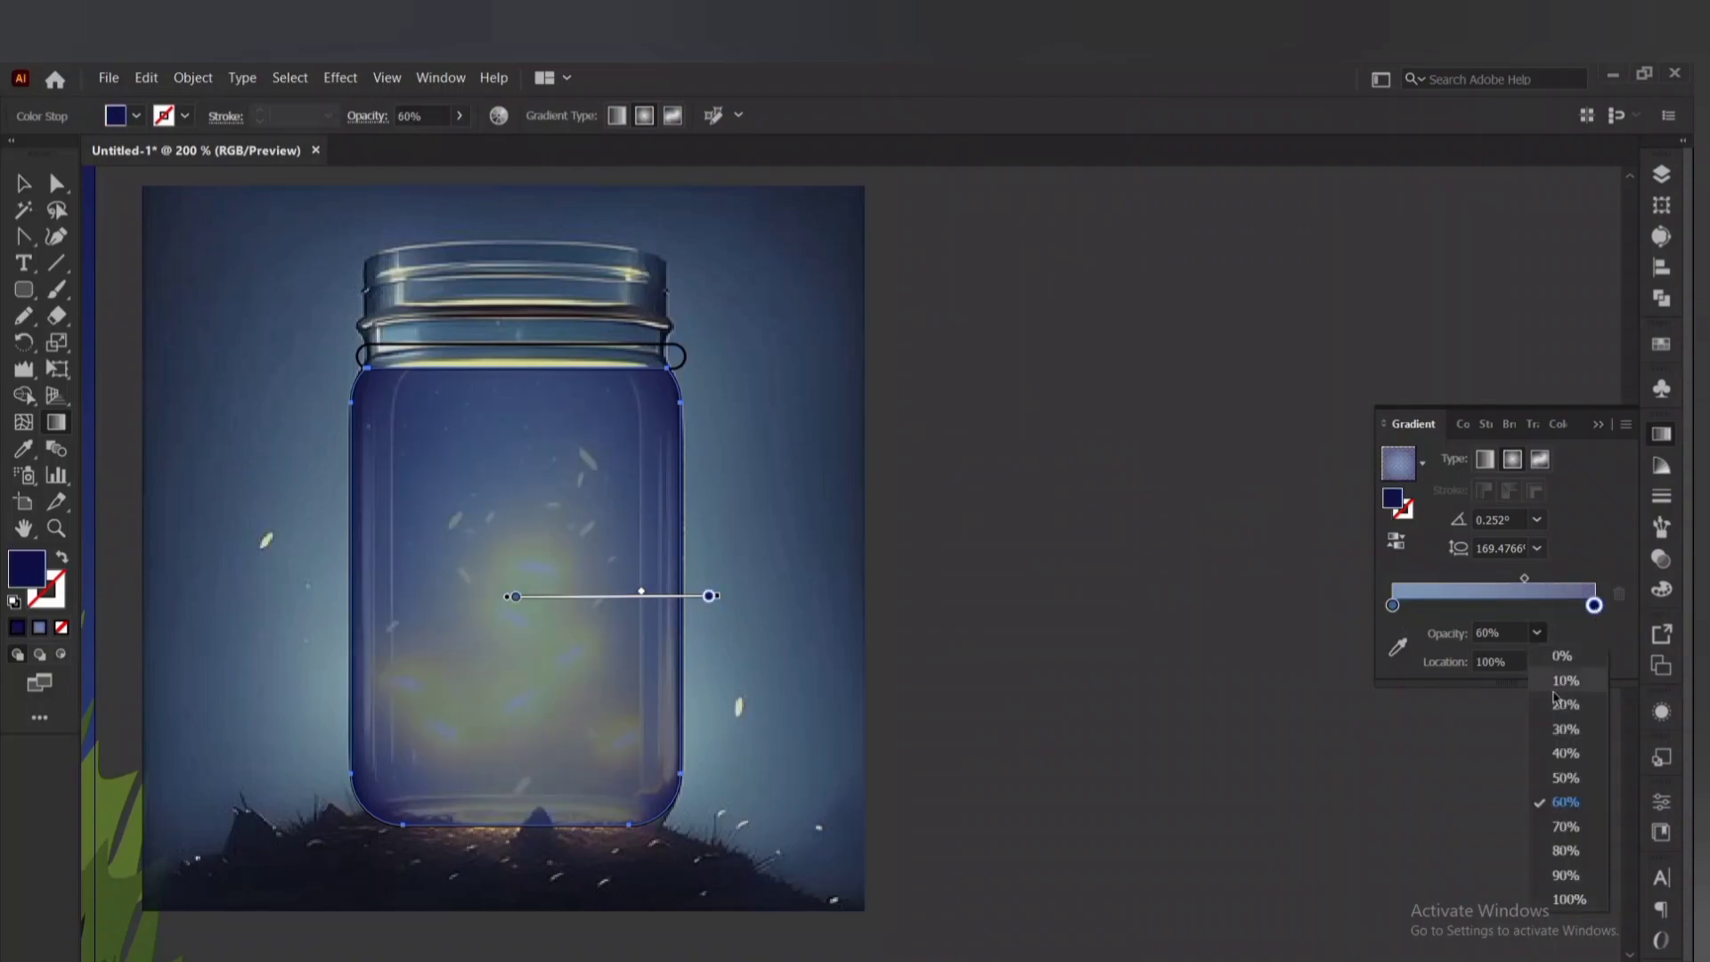
click(1578, 884)
Fill the lower neck ring with the same blue gradient as a vertical linear gradient, dark at the top.
key(v)
click(1024, 356)
scroll(499, 338, up, 4)
click(713, 437)
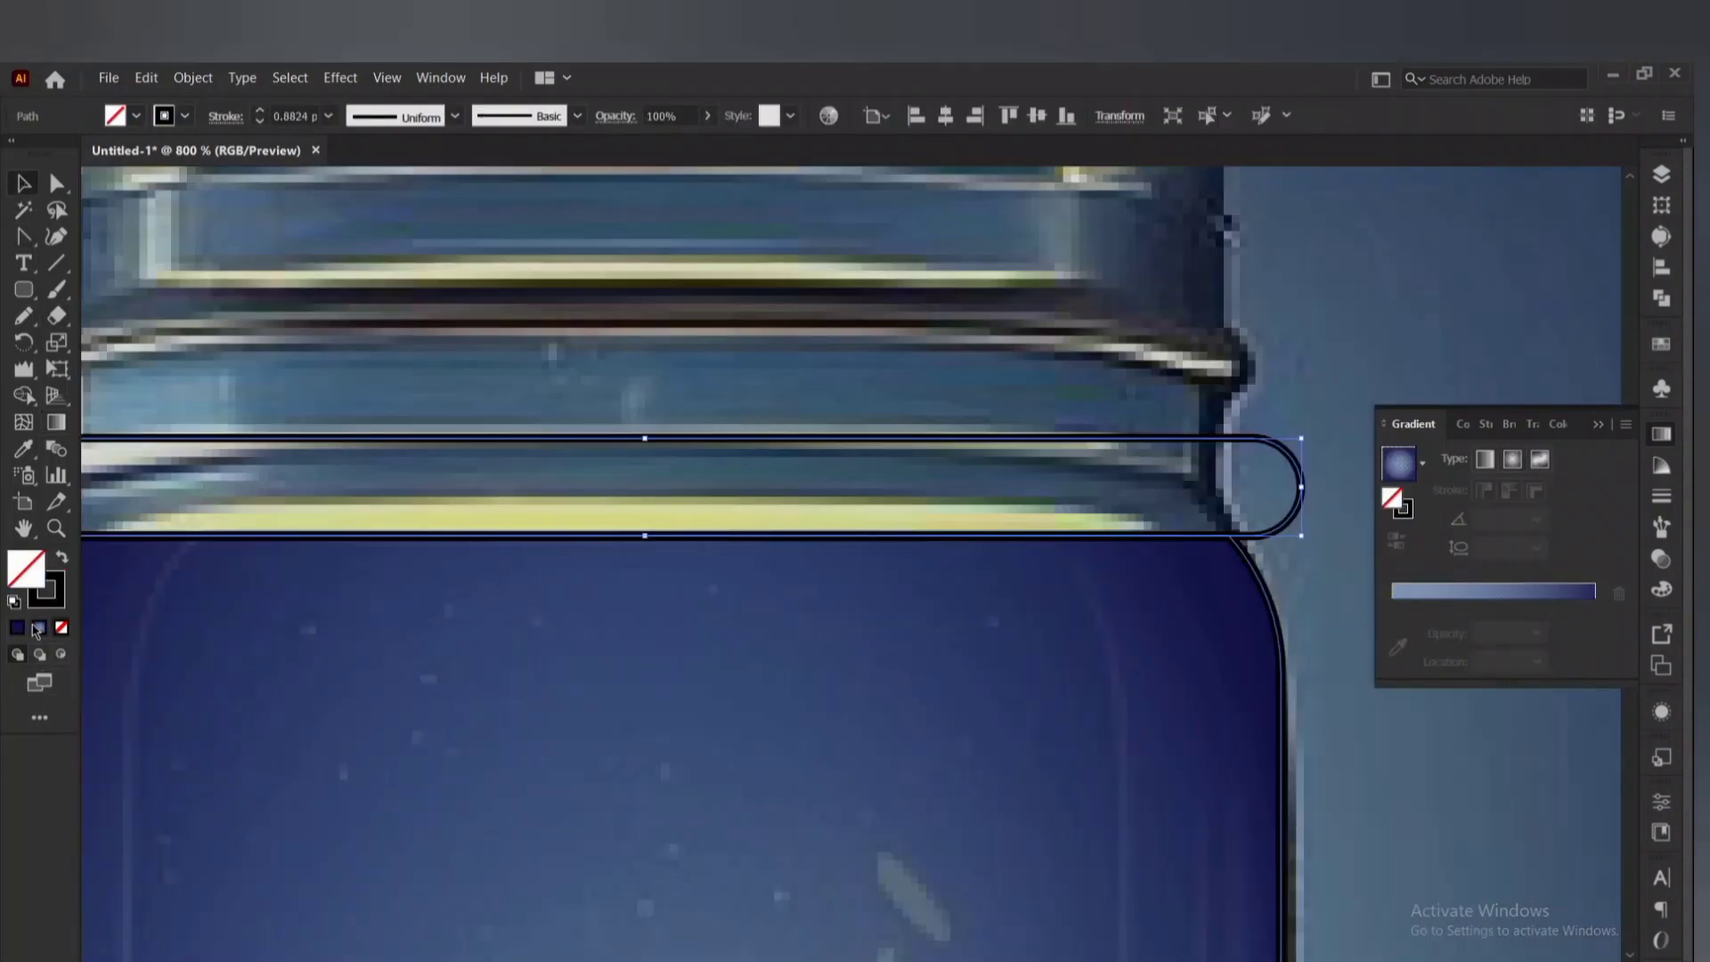
scroll(547, 508, down, 2)
click(1398, 463)
click(1484, 459)
click(1527, 489)
mouse_move(595, 527)
mouse_down()
mouse_move(642, 452)
mouse_move(596, 468)
mouse_up()
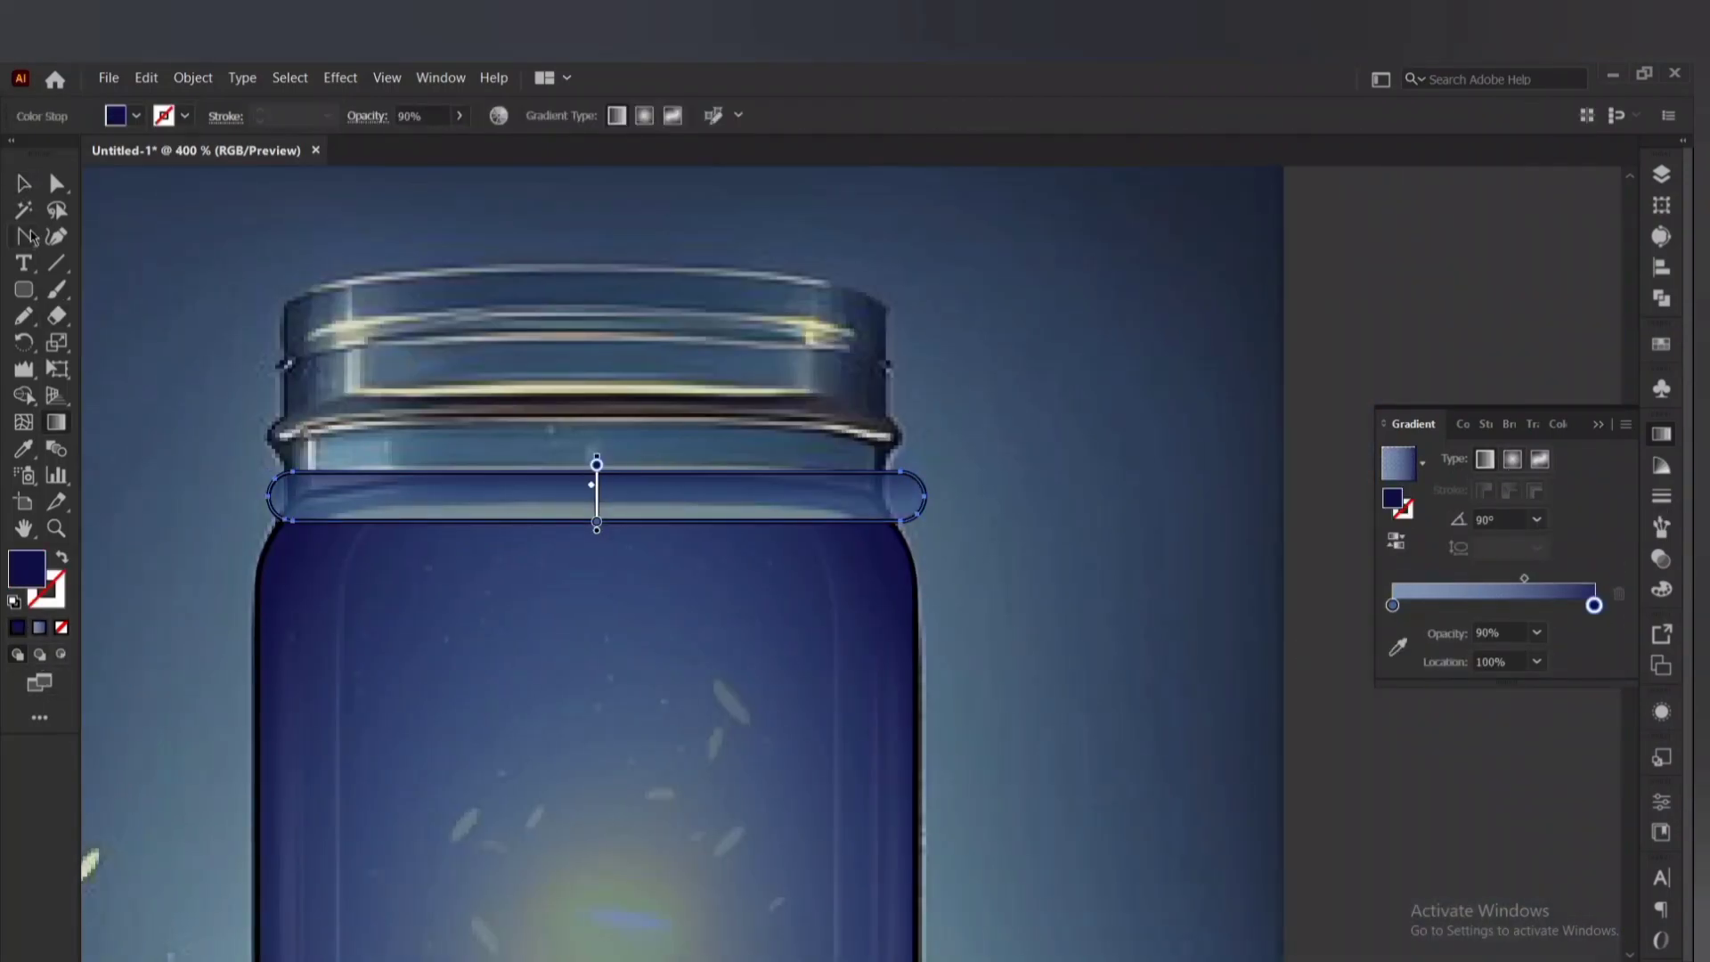
Set the dark stop of the neck ring's gradient to 80% opacity.
click(24, 185)
drag(1165, 644, 1129, 596)
click(1536, 661)
click(1569, 872)
click(118, 172)
scroll(432, 451, up, 1)
drag(626, 450, 627, 408)
drag(758, 477, 758, 447)
drag(270, 425, 281, 425)
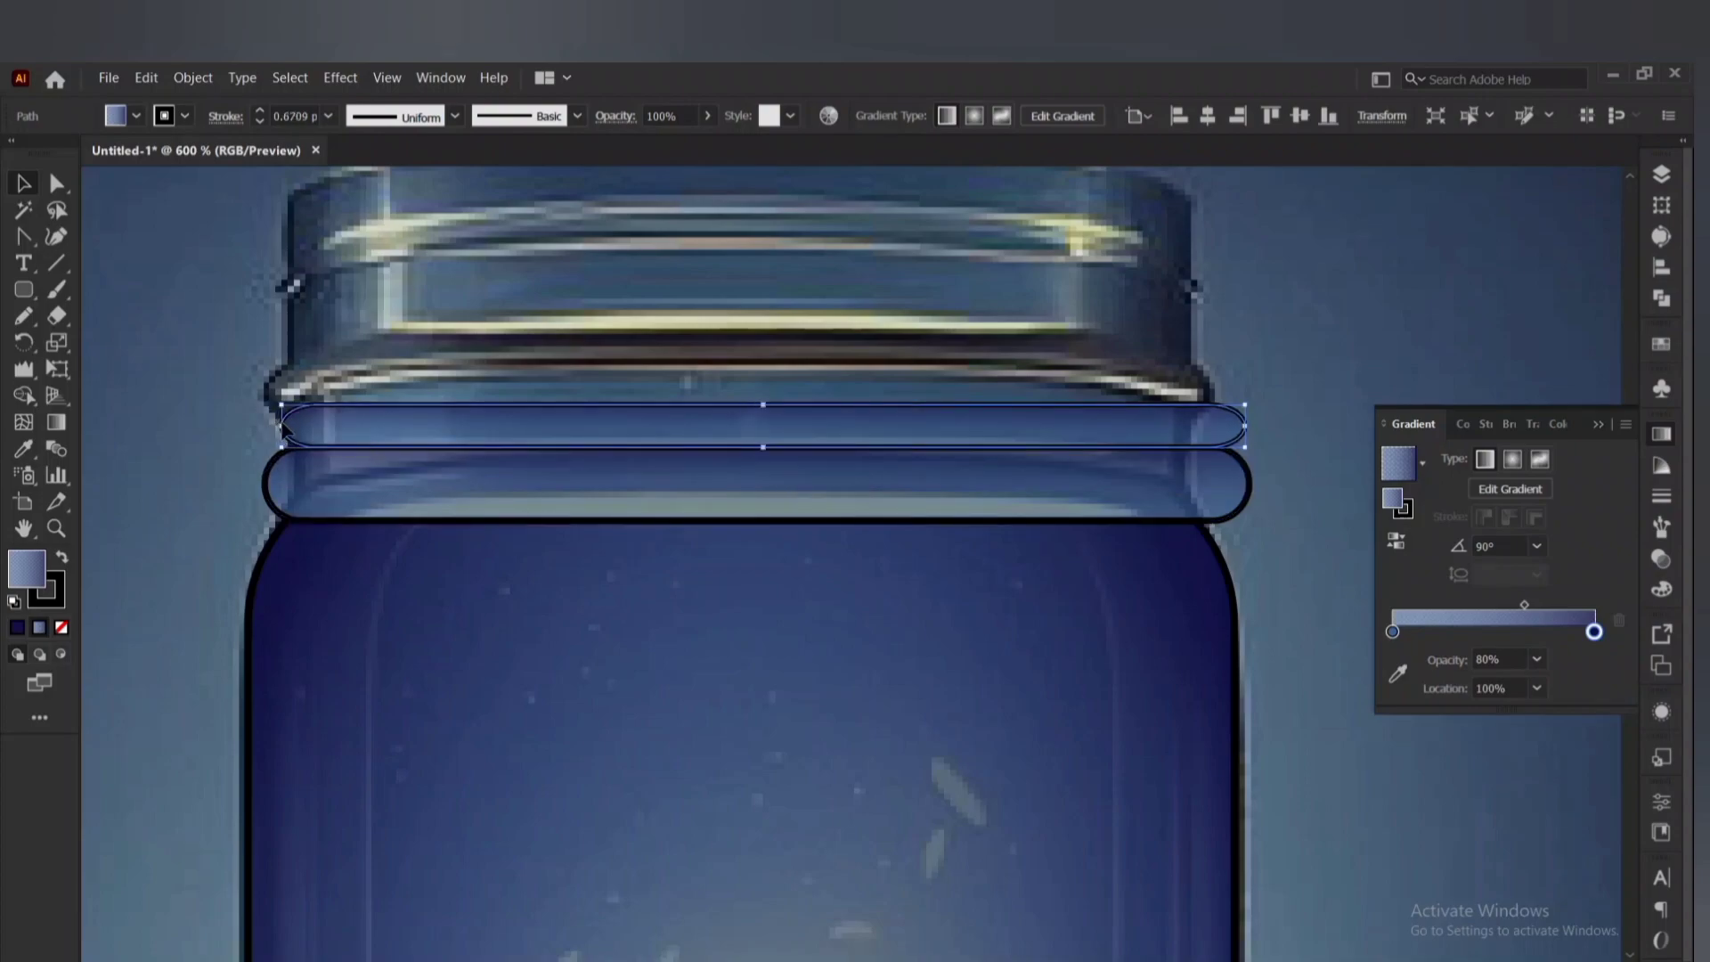
key(Delete)
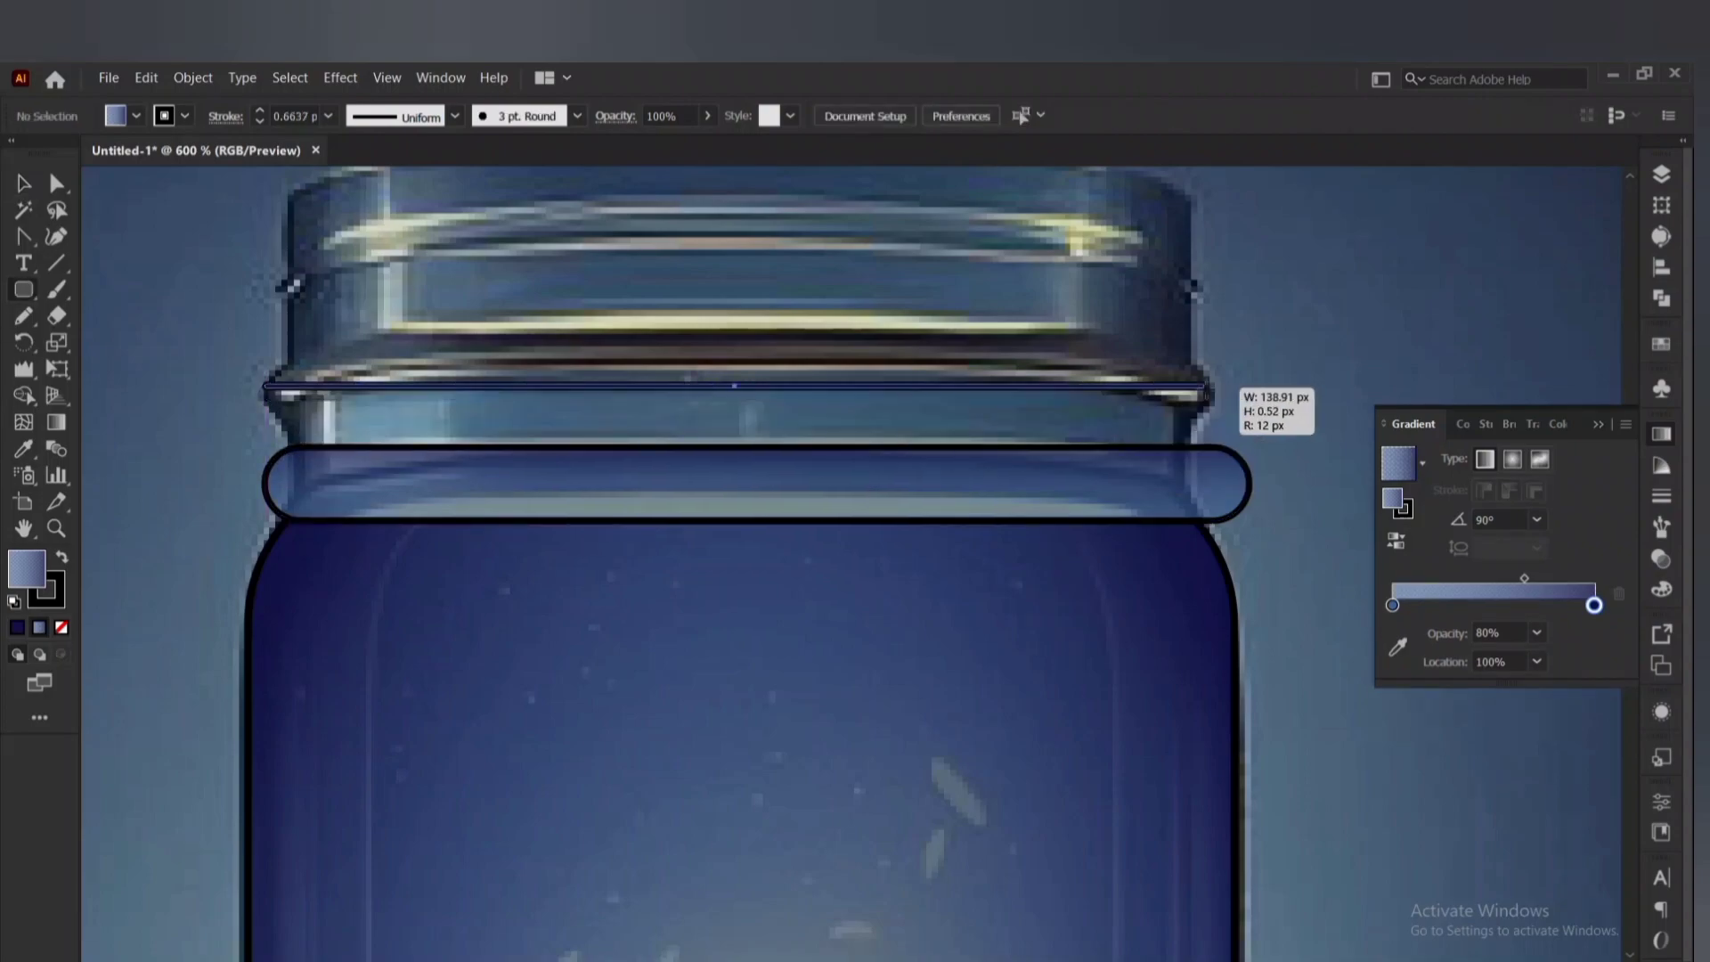
Draw a rounded rectangle for the jar's upper neck ring and a plain band connecting it to the lower ring.
drag(1222, 418, 1222, 419)
key(v)
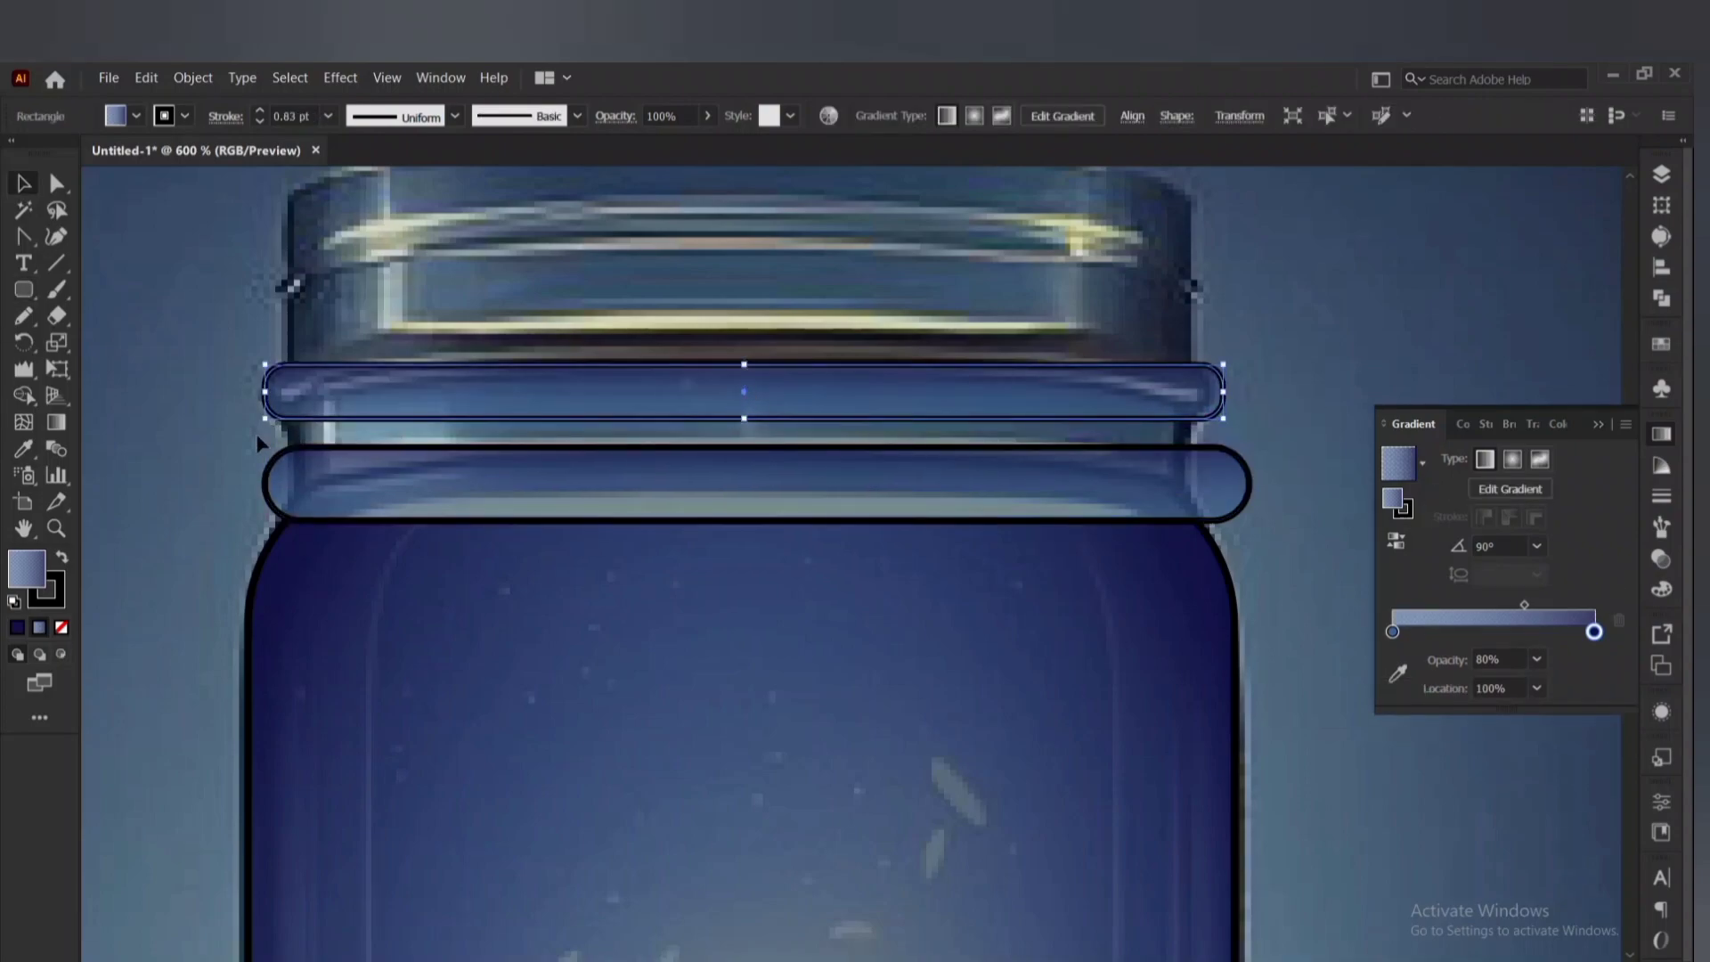
drag(1059, 436, 1198, 452)
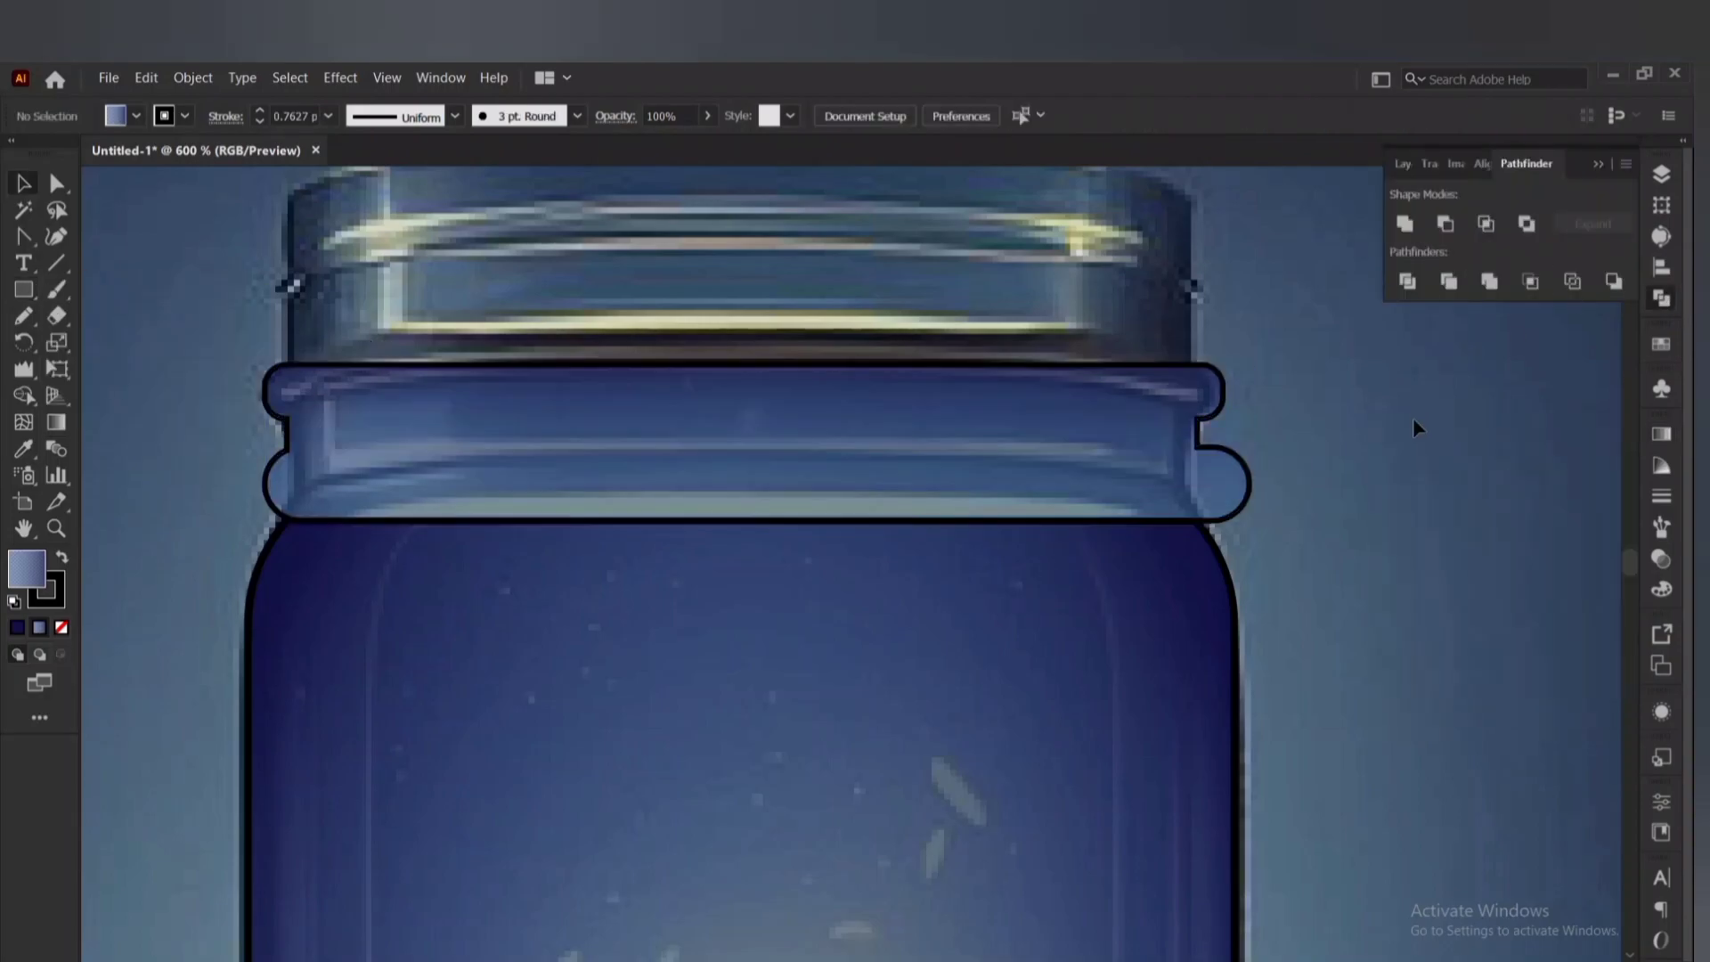
scroll(1412, 419, down, 1)
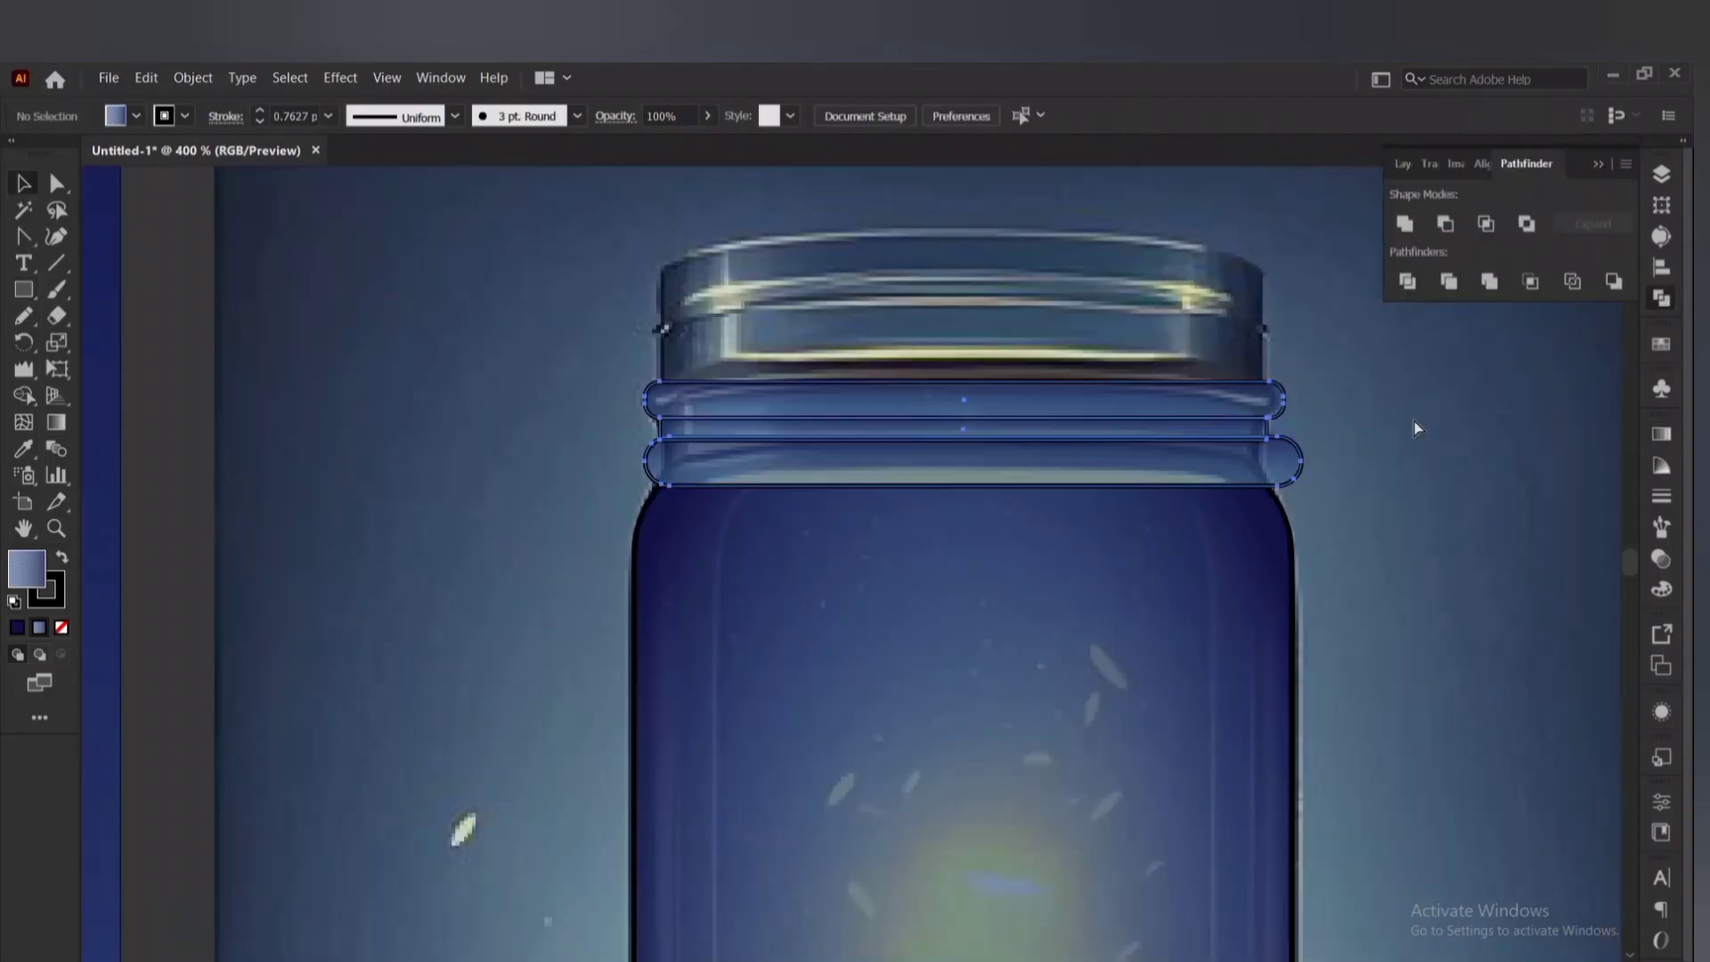
scroll(1263, 454, left, 1)
Narrow the lower neck ring from its right end to fit the reference jar's neck.
click(1260, 452)
scroll(1353, 440, up, 2)
drag(1334, 483, 1307, 487)
scroll(1291, 427, up, 1)
click(1282, 499)
click(1416, 481)
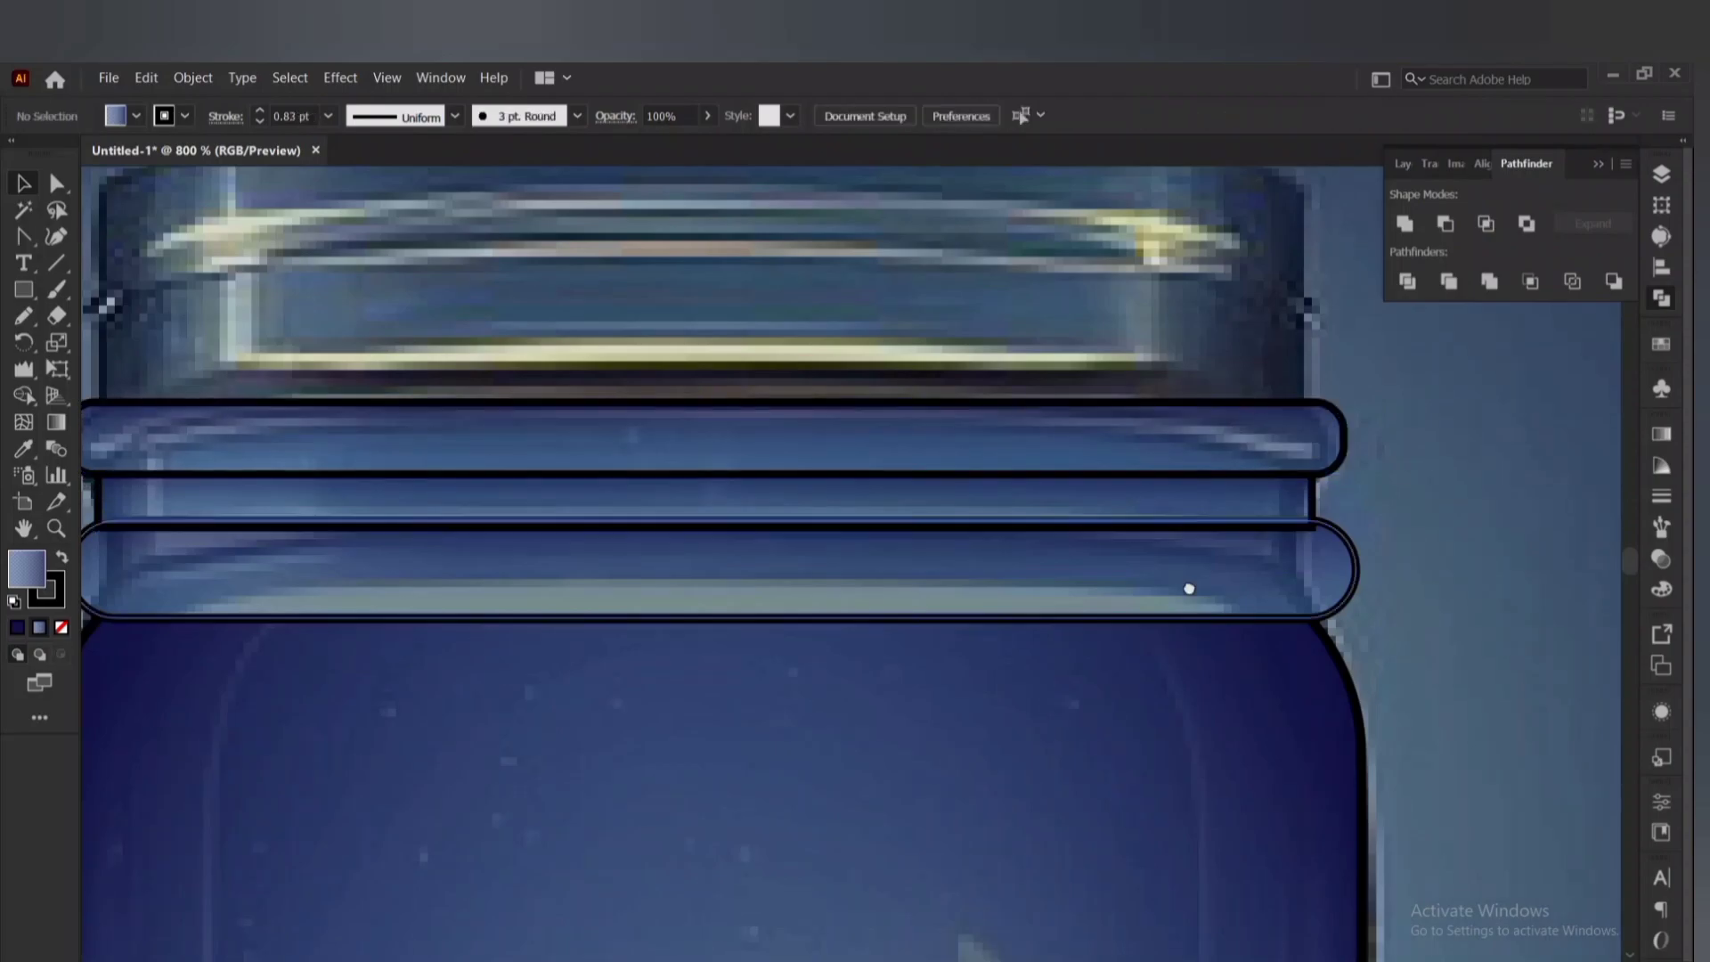
Adjust the height of the lower neck ring so it sits directly on the jar body.
scroll(1157, 588, left, 1)
click(810, 537)
drag(778, 537, 778, 529)
scroll(824, 507, down, 2)
scroll(1135, 490, up, 2)
click(1342, 529)
click(677, 570)
drag(650, 521, 650, 545)
Nudge the upper neck ring and the connecting band down towards the lower ring.
click(743, 441)
shift+click(755, 490)
key(Down)
key(Down)
key(Down)
click(1368, 427)
Extend the neck ring's right end slightly so both rings end flush.
scroll(1368, 427, down, 3)
scroll(1338, 485, up, 2)
click(1344, 486)
drag(1360, 473, 1366, 474)
click(1451, 472)
scroll(1452, 472, down, 3)
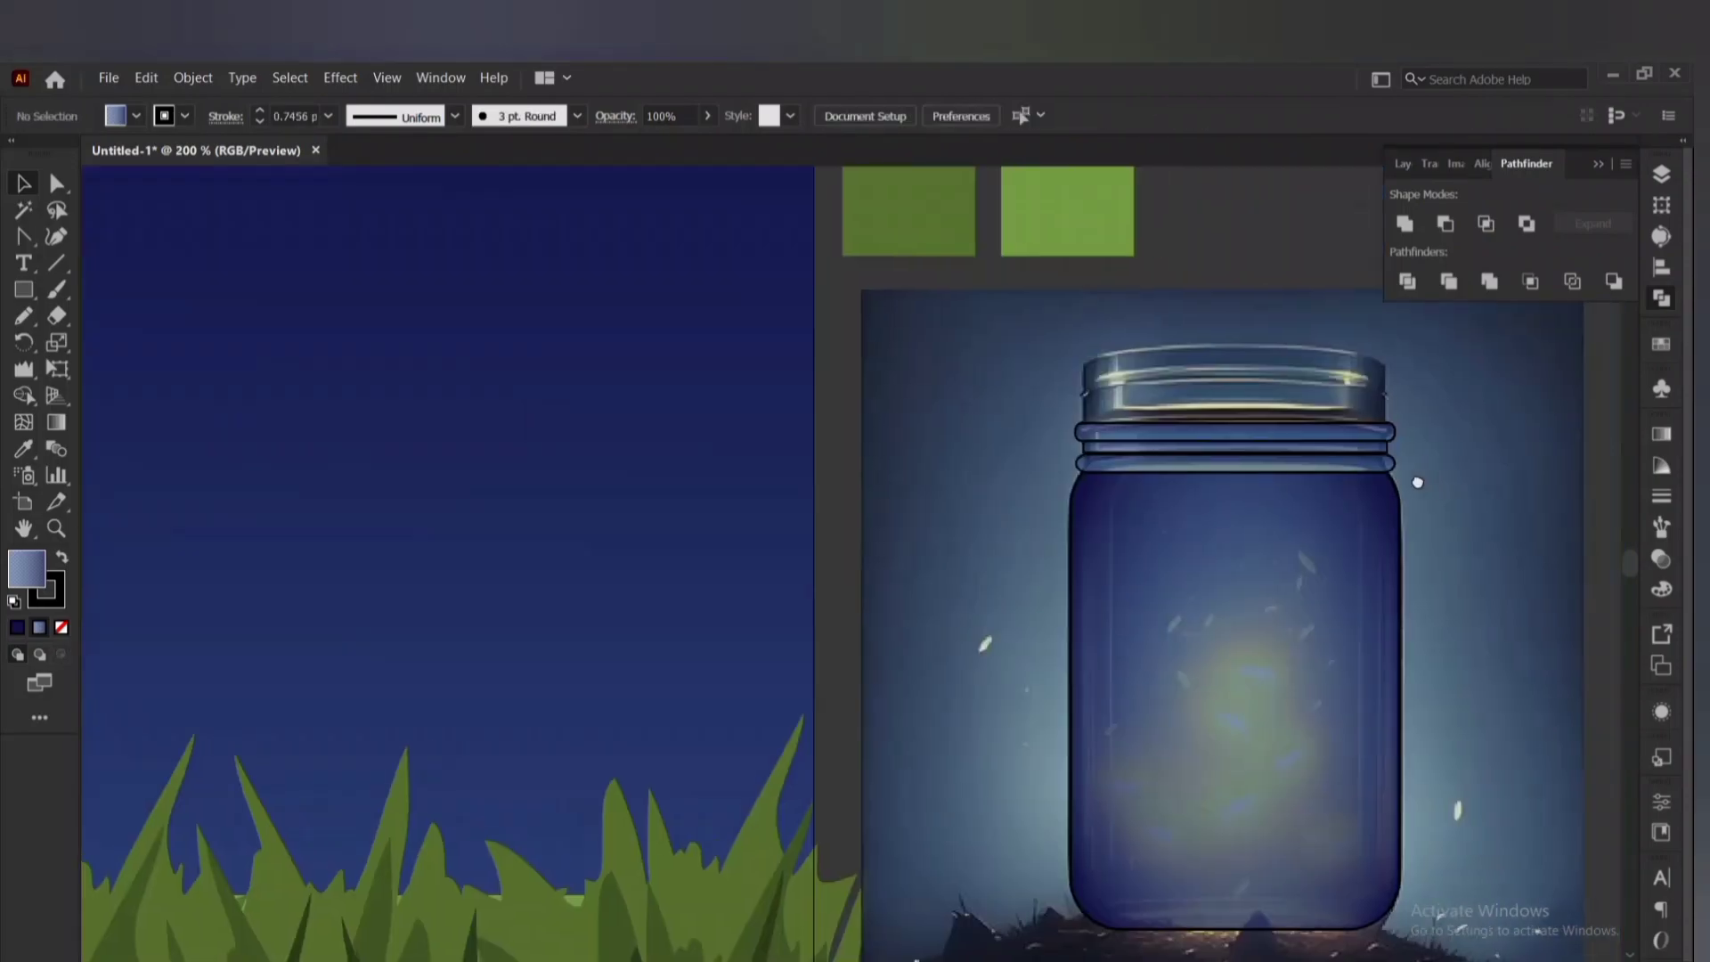
Draw a rectangle above the upper neck ring and bow its top edge upward with the Curvature tool.
scroll(1079, 406, up, 3)
key(m)
drag(437, 439, 1357, 529)
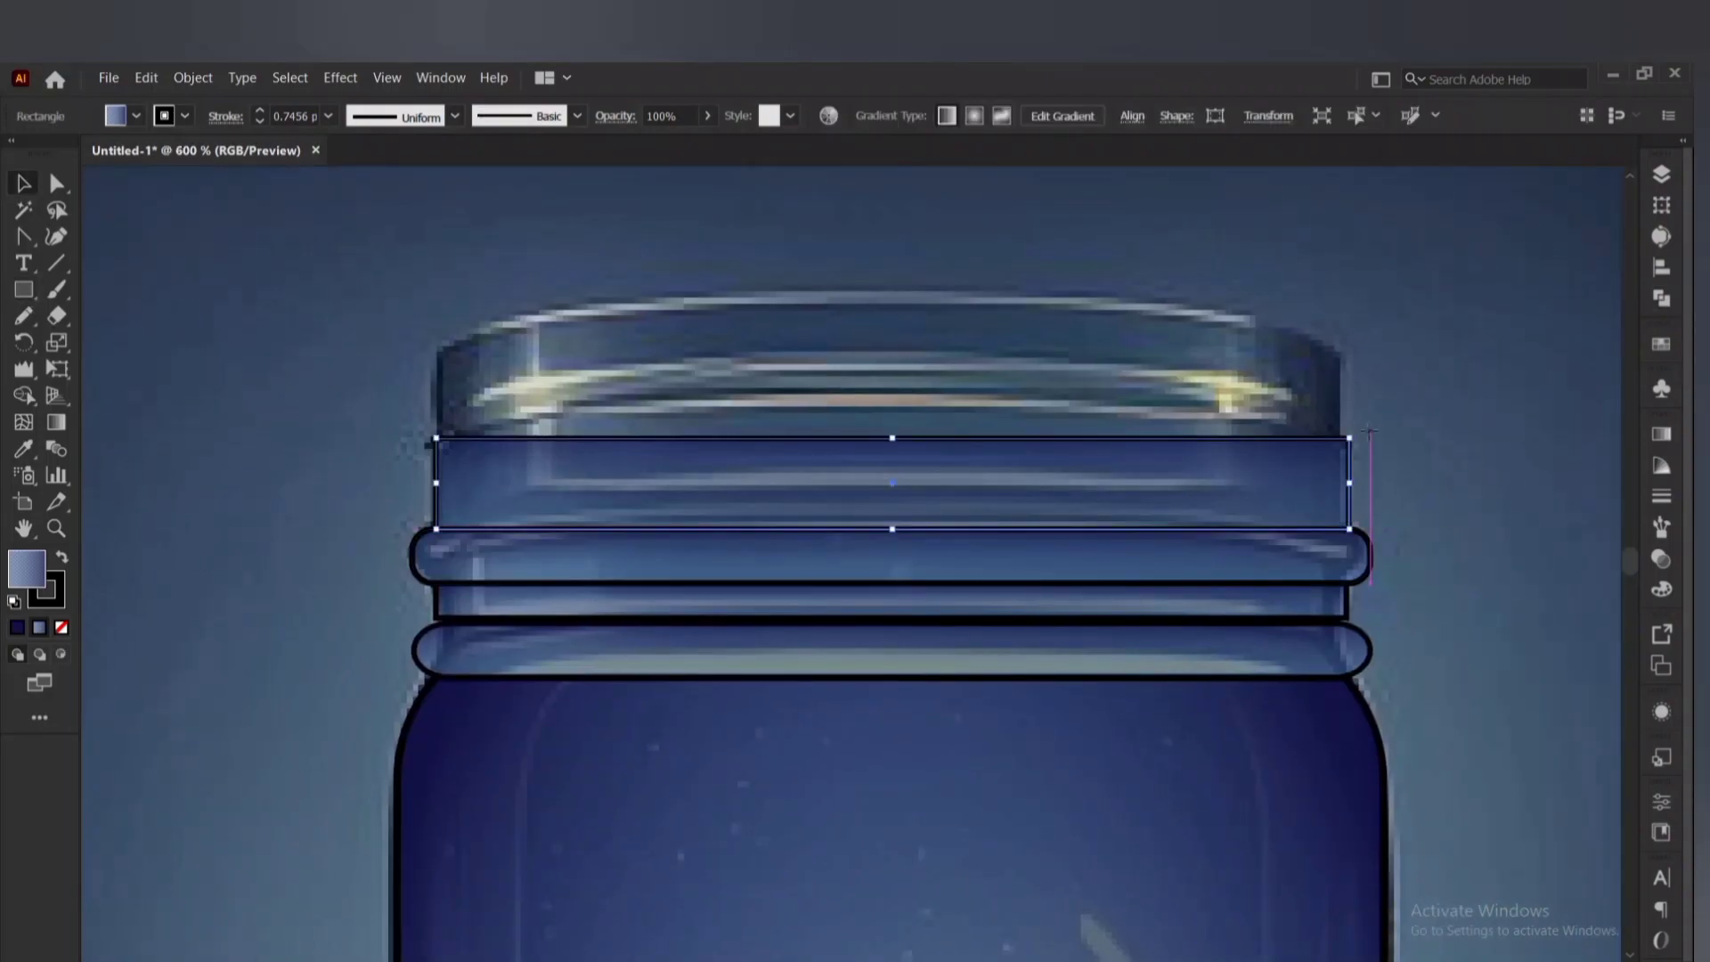
click(55, 237)
drag(860, 438, 860, 398)
key(v)
Duplicate the curved neck section upward as the mouth, arching its top edge and bending its bottom edge to match.
drag(889, 458, 889, 374)
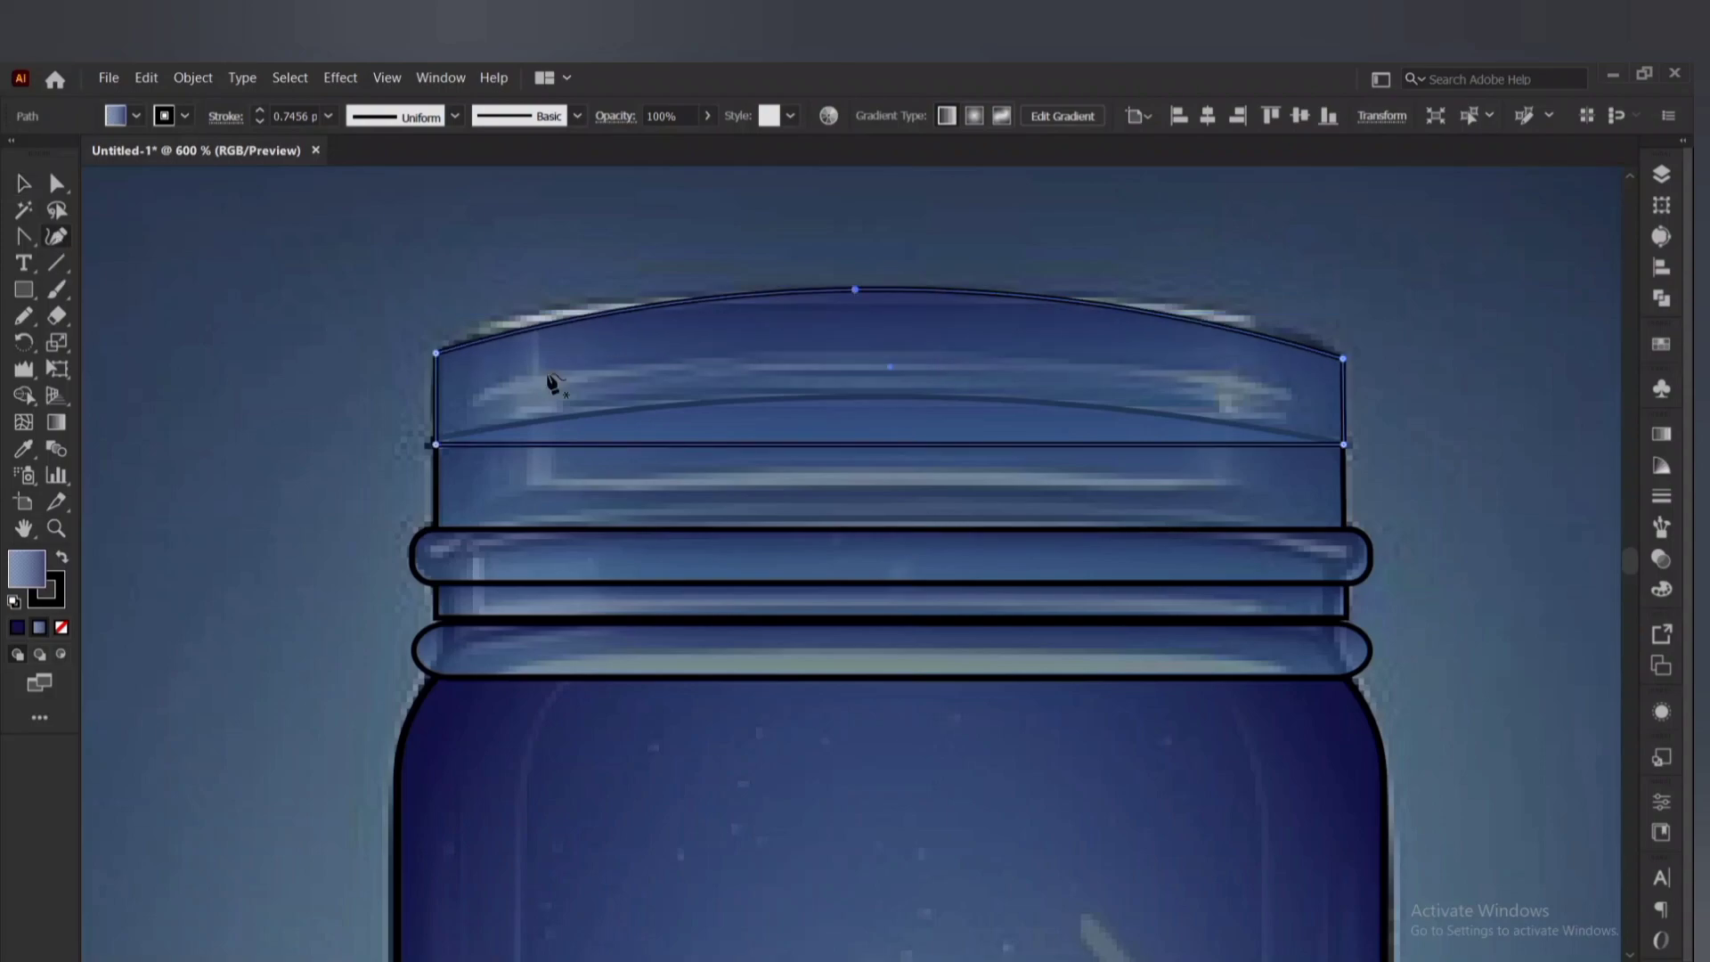
drag(472, 342, 472, 330)
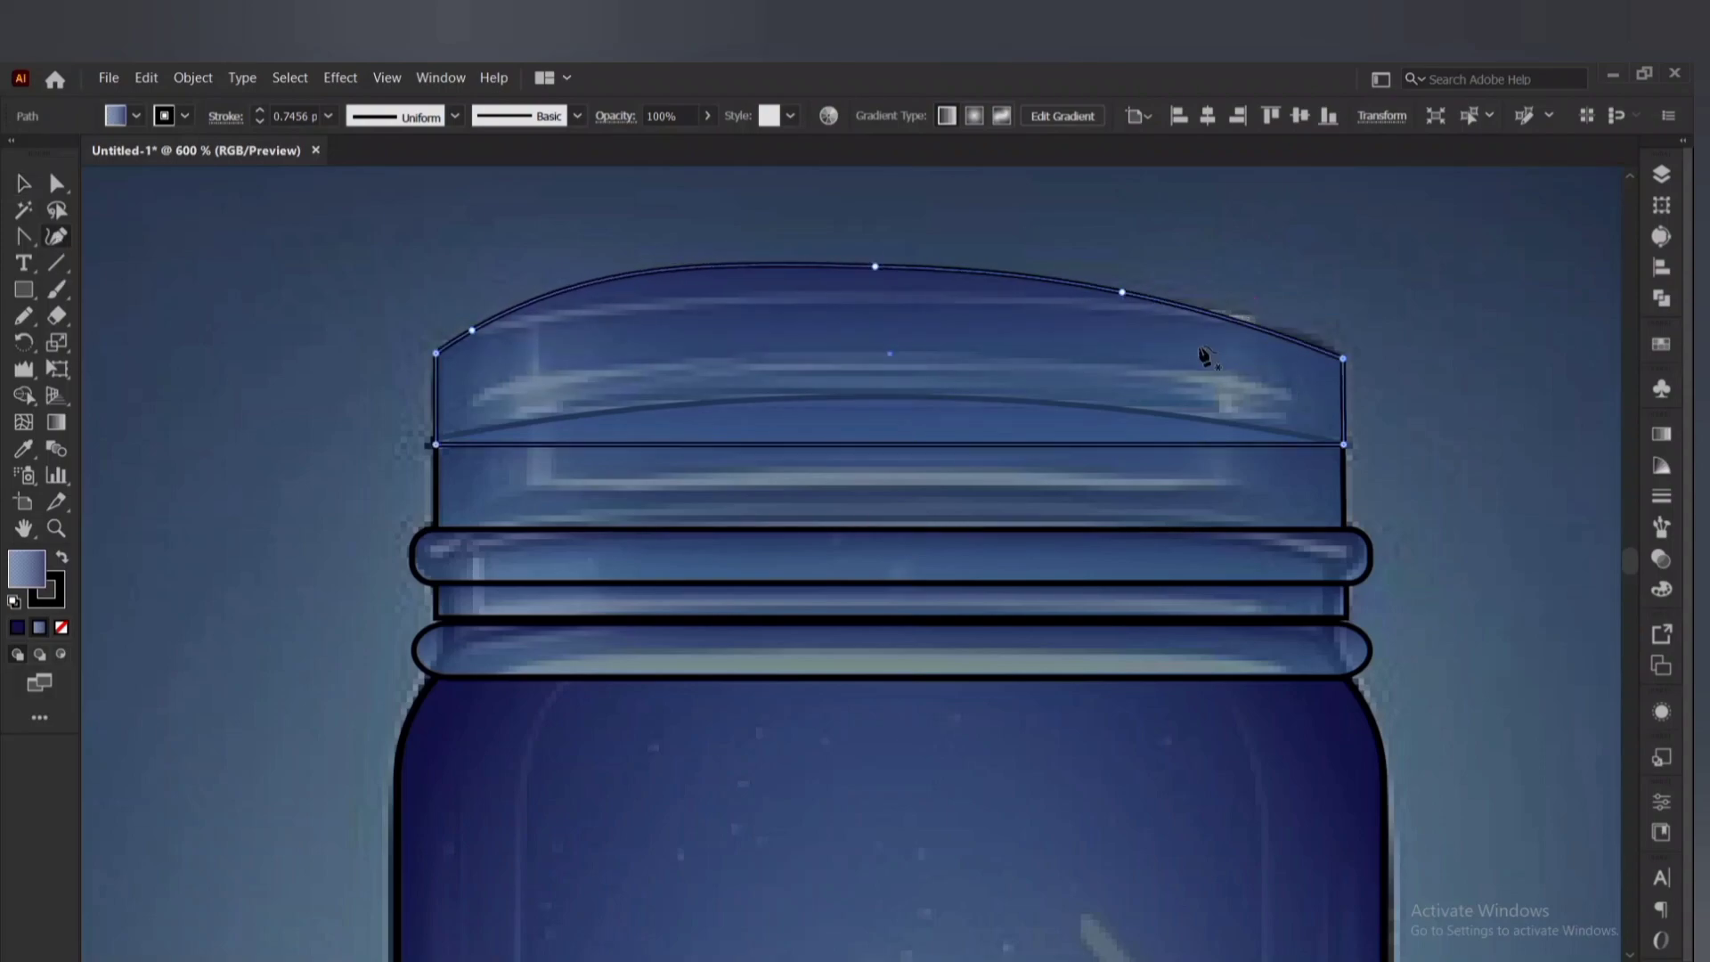
drag(851, 446, 858, 399)
Bring the curved section directly above the upper neck ring to the front.
key(v)
right_click(1293, 471)
mouse_move(1393, 821)
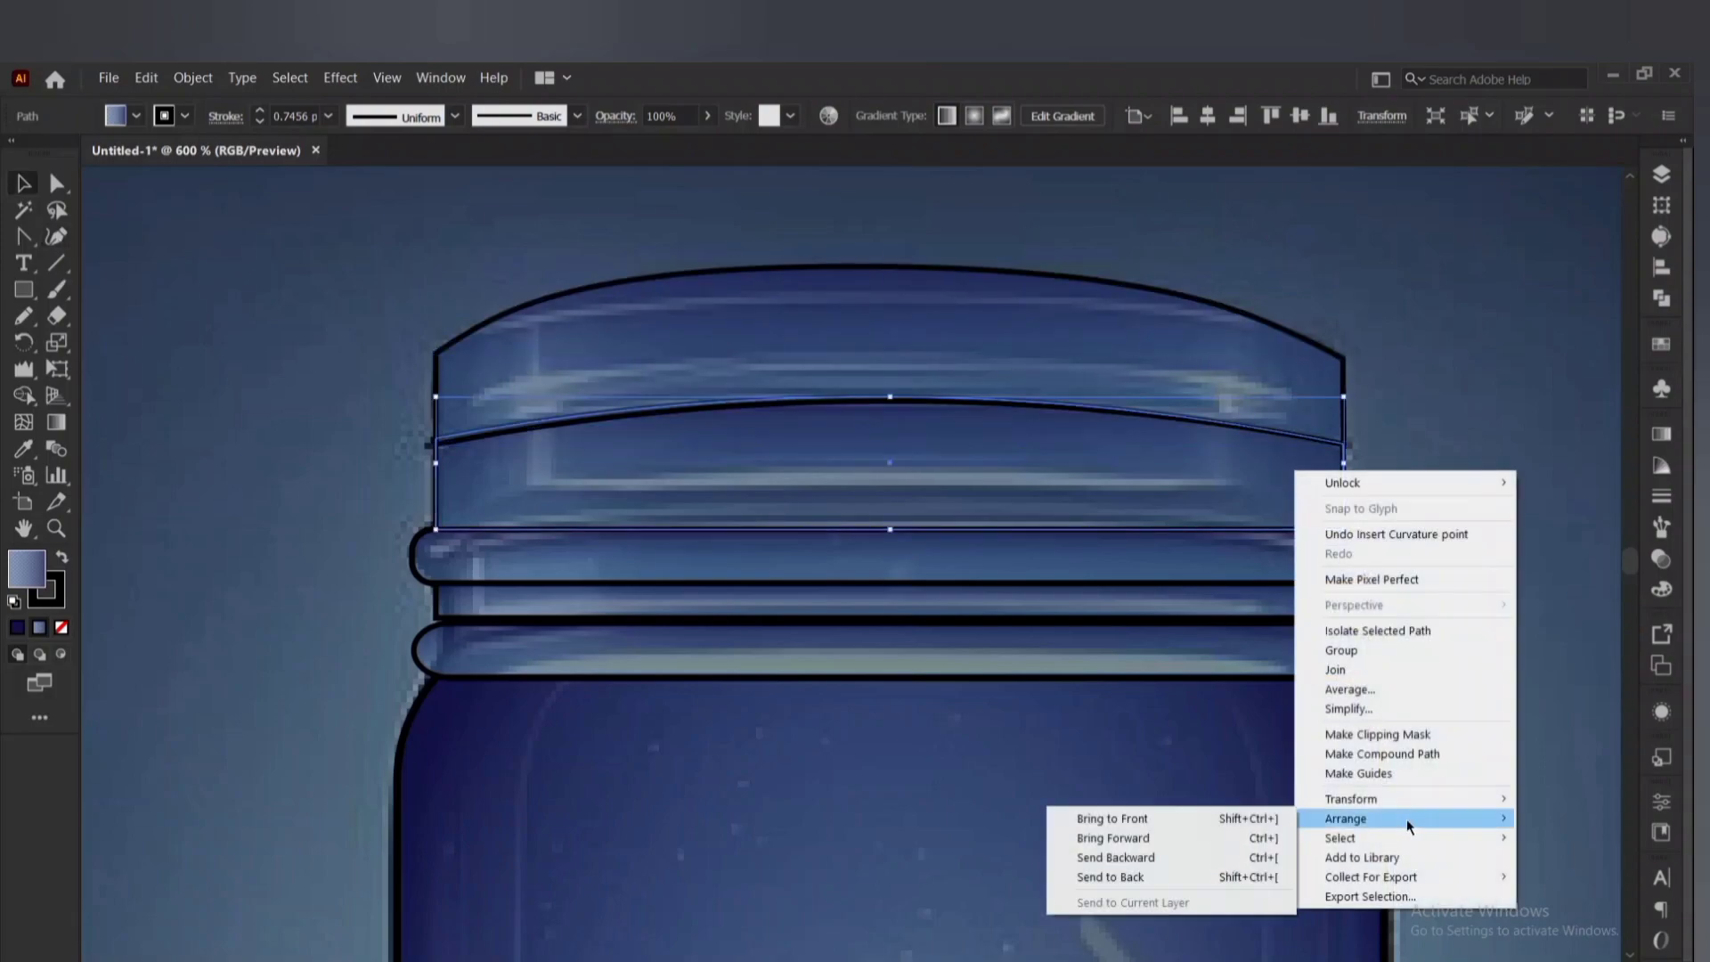
click(1109, 820)
click(1439, 424)
Adjust the edge where the two curved neck sections meet so their left corners line up.
scroll(1439, 423, up, 1)
scroll(406, 539, up, 4)
click(591, 503)
mouse_move(590, 552)
mouse_down()
mouse_move(625, 535)
mouse_move(589, 540)
mouse_up()
click(478, 491)
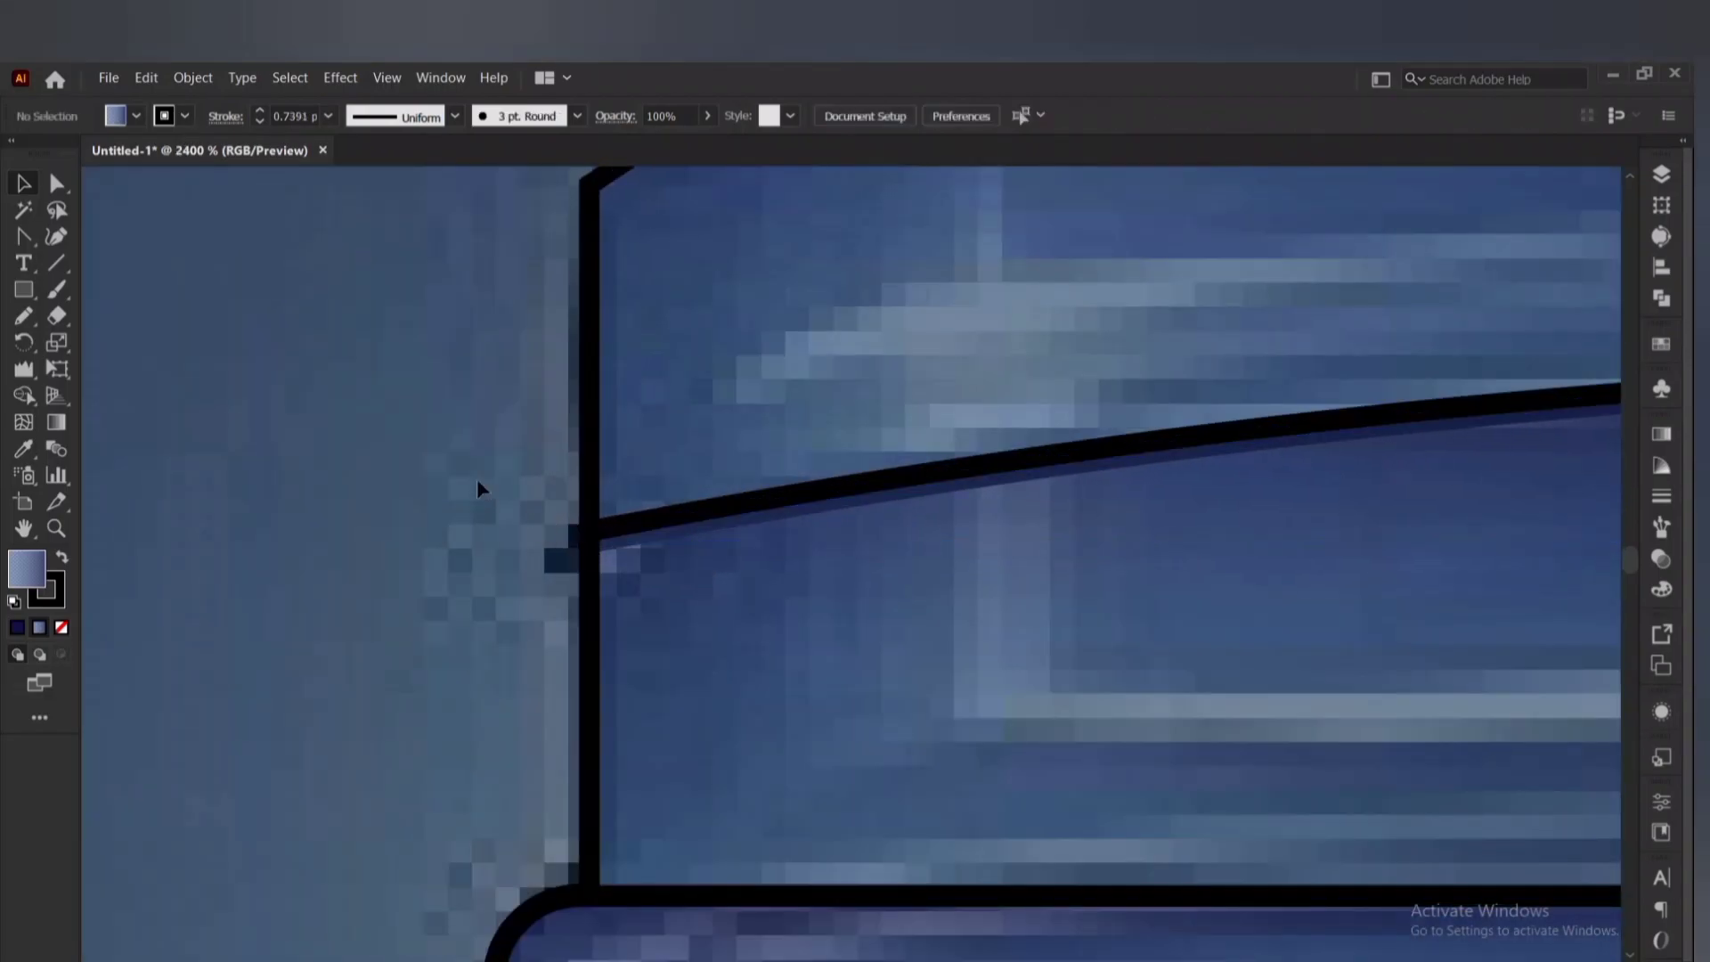
Paste a copy of the topmost neck section in front and shorten it to a thin band along the rim.
scroll(478, 489, down, 6)
scroll(718, 367, up, 3)
click(707, 384)
drag(660, 461, 812, 486)
click(148, 79)
click(198, 164)
click(148, 80)
click(198, 203)
drag(858, 614, 851, 483)
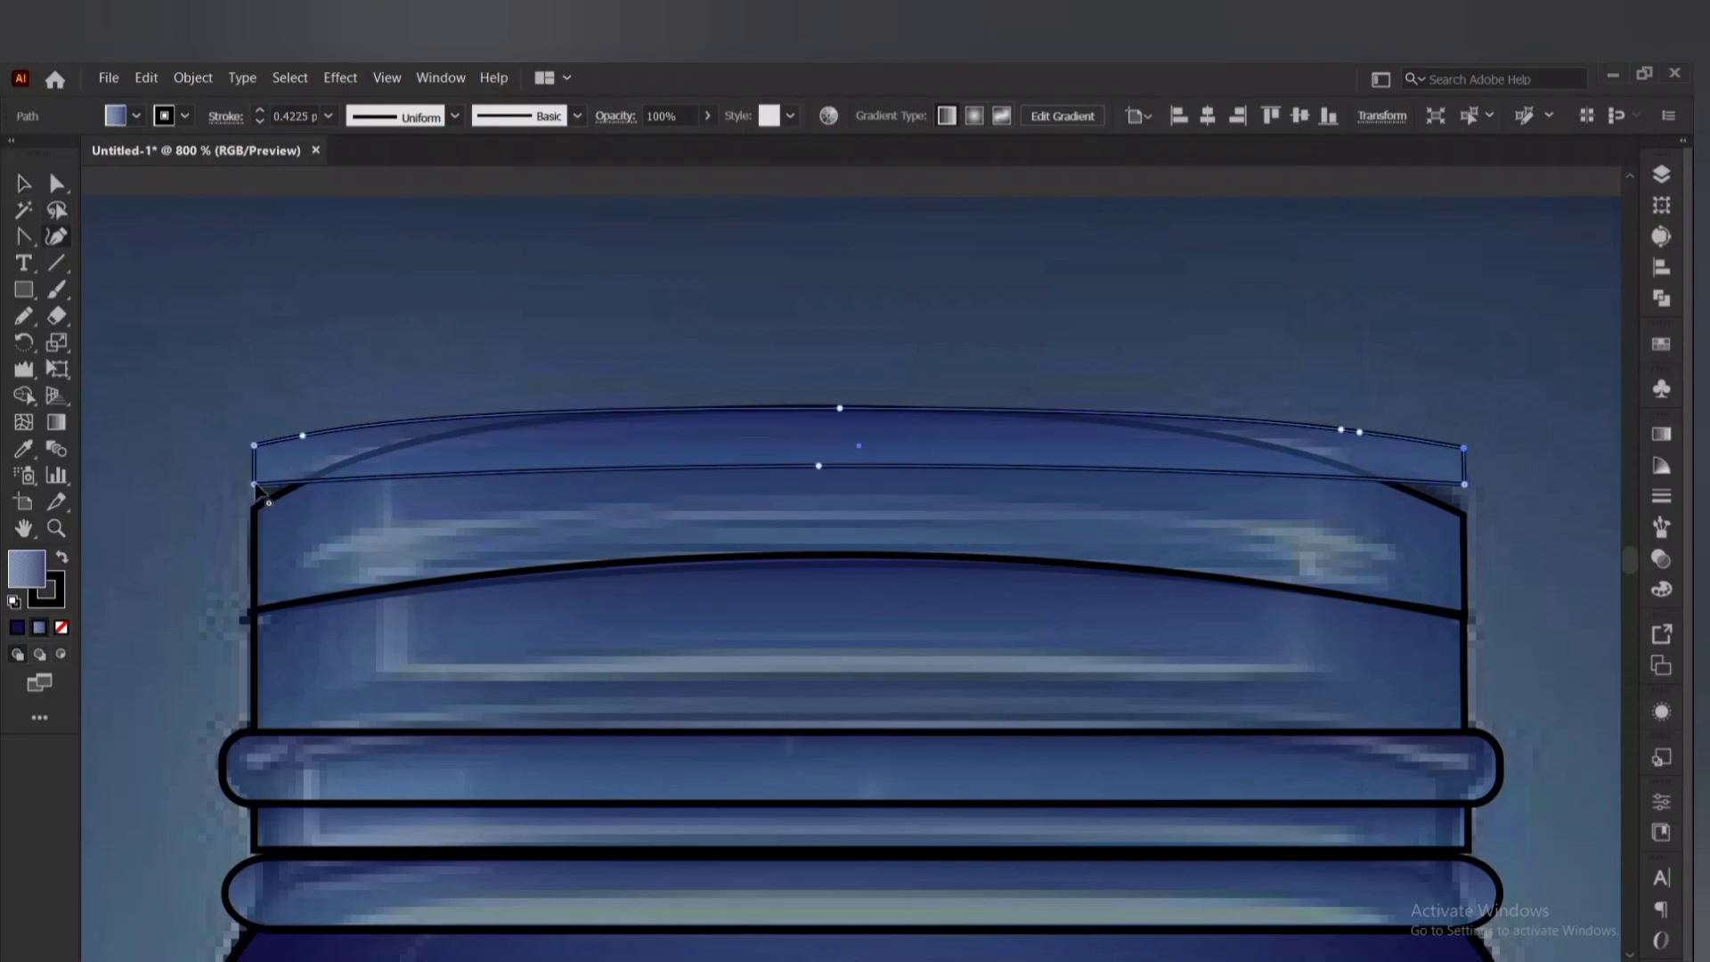
Arch the rim band's lower edge and pull its end corners in line with the mouth section's sides.
drag(254, 488, 256, 510)
drag(797, 520, 630, 469)
drag(846, 499, 625, 446)
drag(1024, 432, 1032, 493)
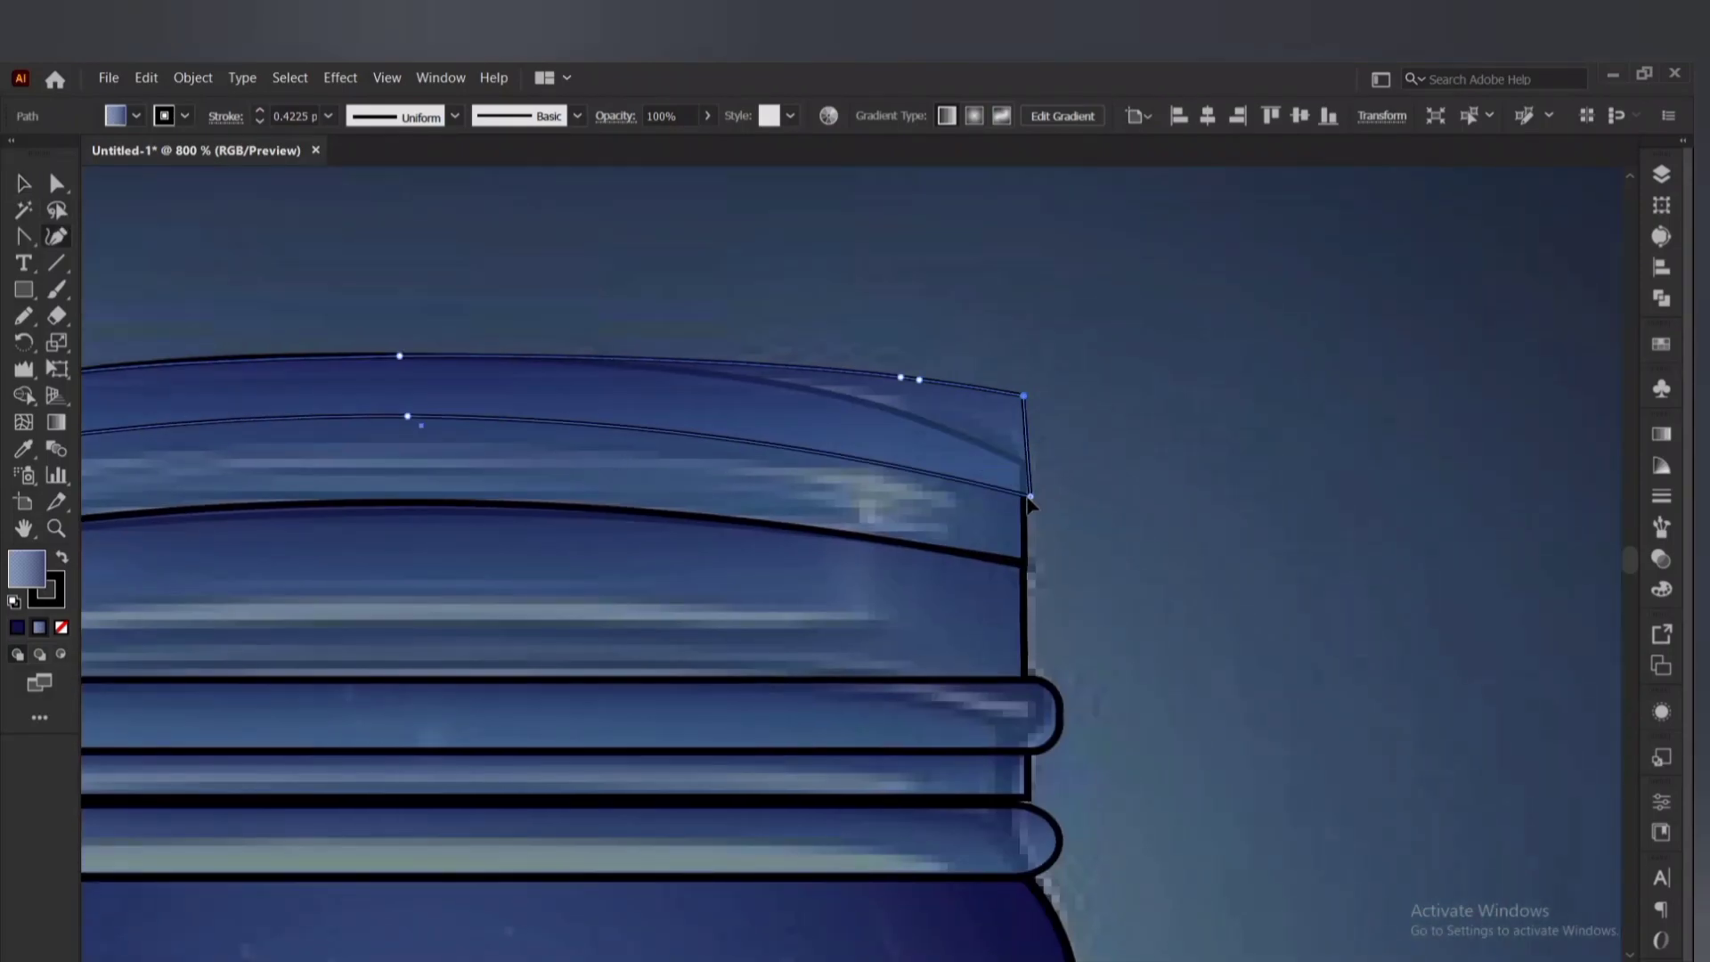
drag(789, 296, 1051, 292)
drag(668, 412, 662, 411)
Give the rim band a solid dark navy fill (#110f47) and fit its upper edge to the mouth's arch.
key(v)
double_click(27, 568)
click(829, 434)
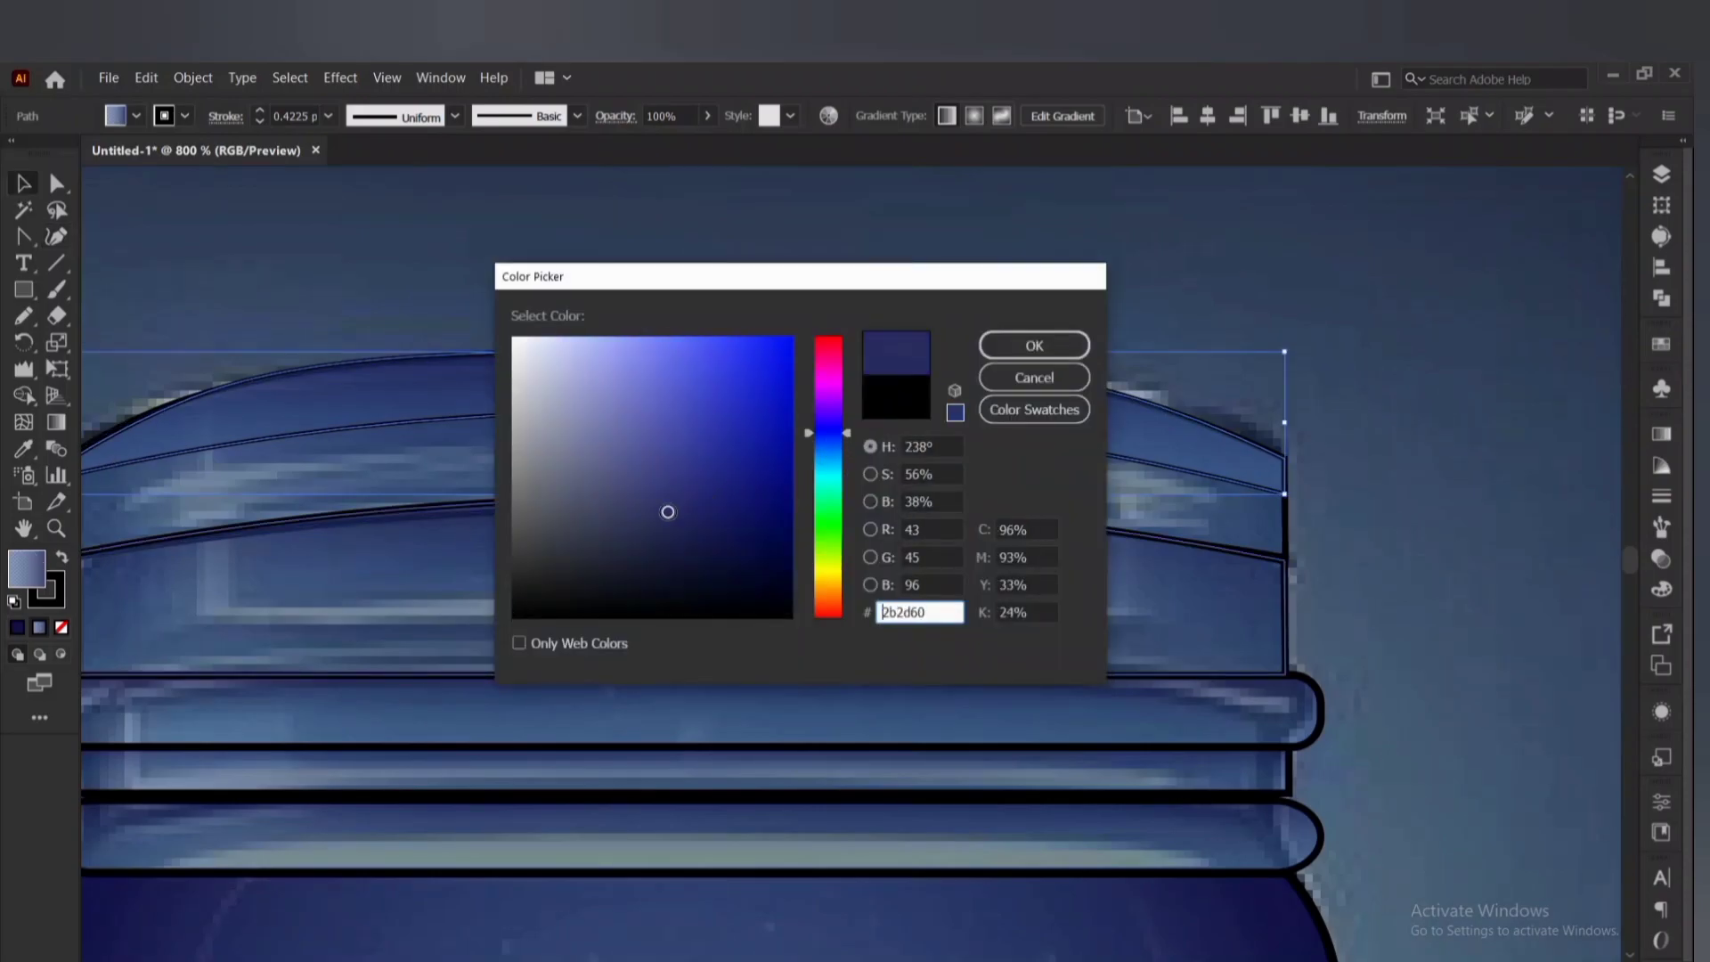
click(1033, 378)
click(17, 627)
drag(122, 335, 431, 371)
scroll(365, 450, up, 4)
key(shift+grave)
drag(476, 659, 475, 644)
drag(819, 478, 814, 470)
key(v)
Change the rim band's blend mode and lower its opacity to 62%.
scroll(813, 463, down, 6)
click(613, 571)
scroll(570, 561, down, 3)
scroll(814, 470, up, 5)
click(814, 429)
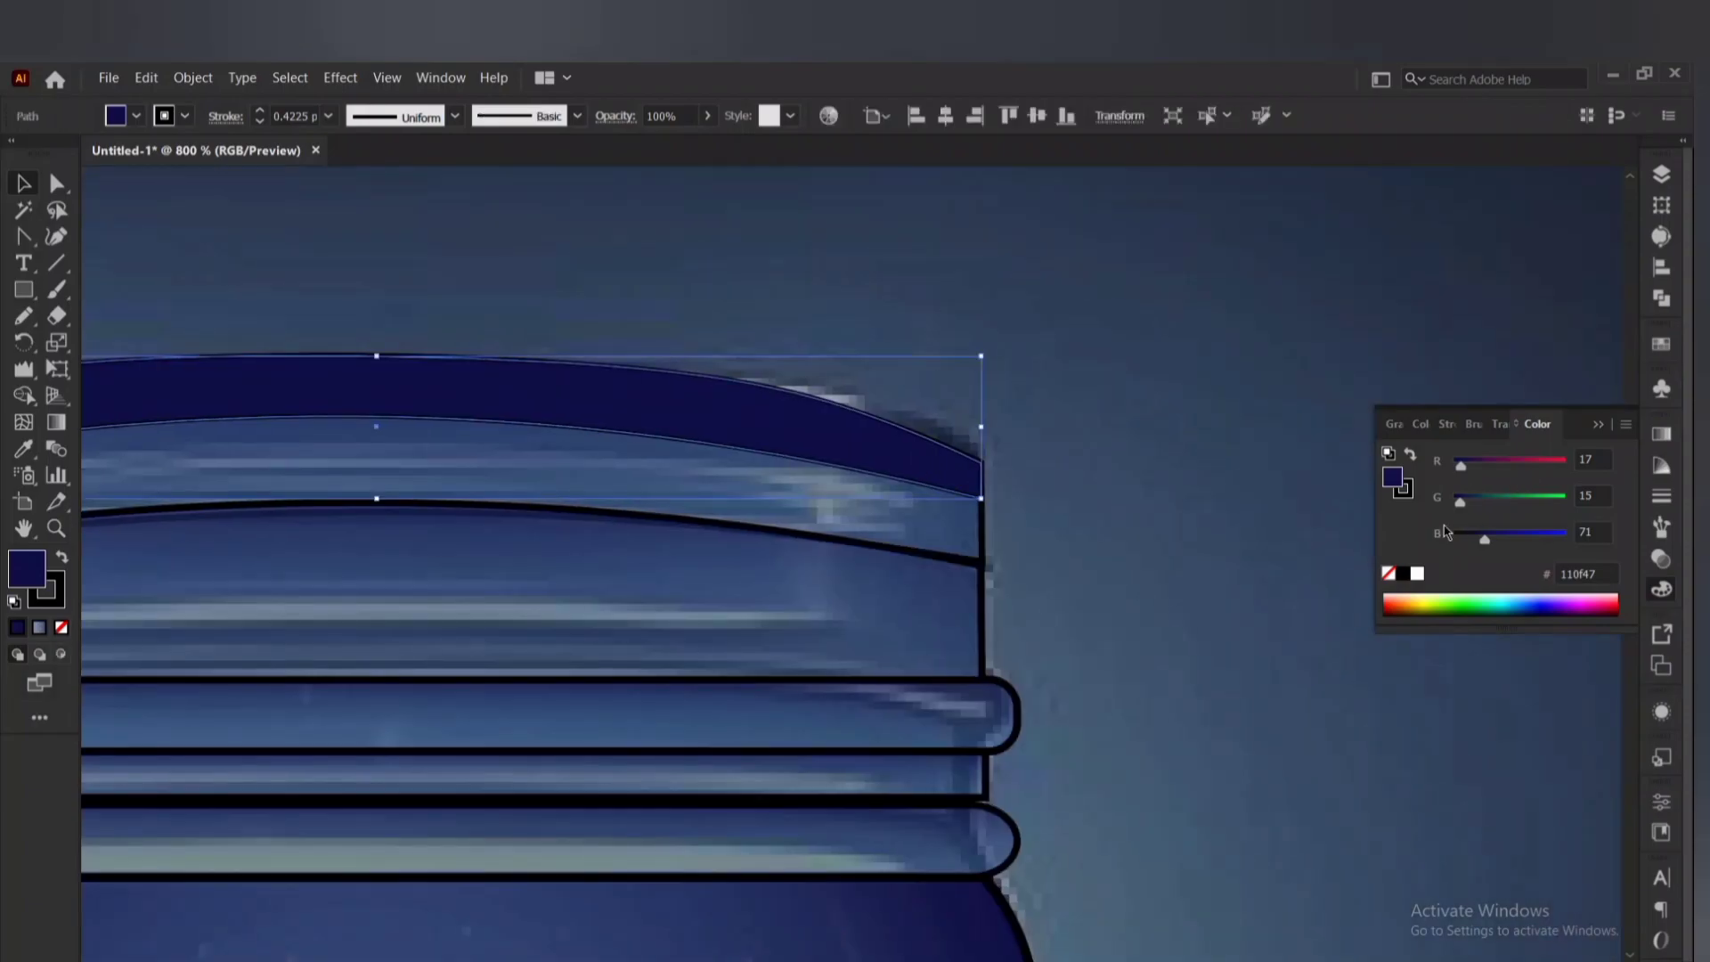
click(1661, 561)
click(615, 116)
click(436, 154)
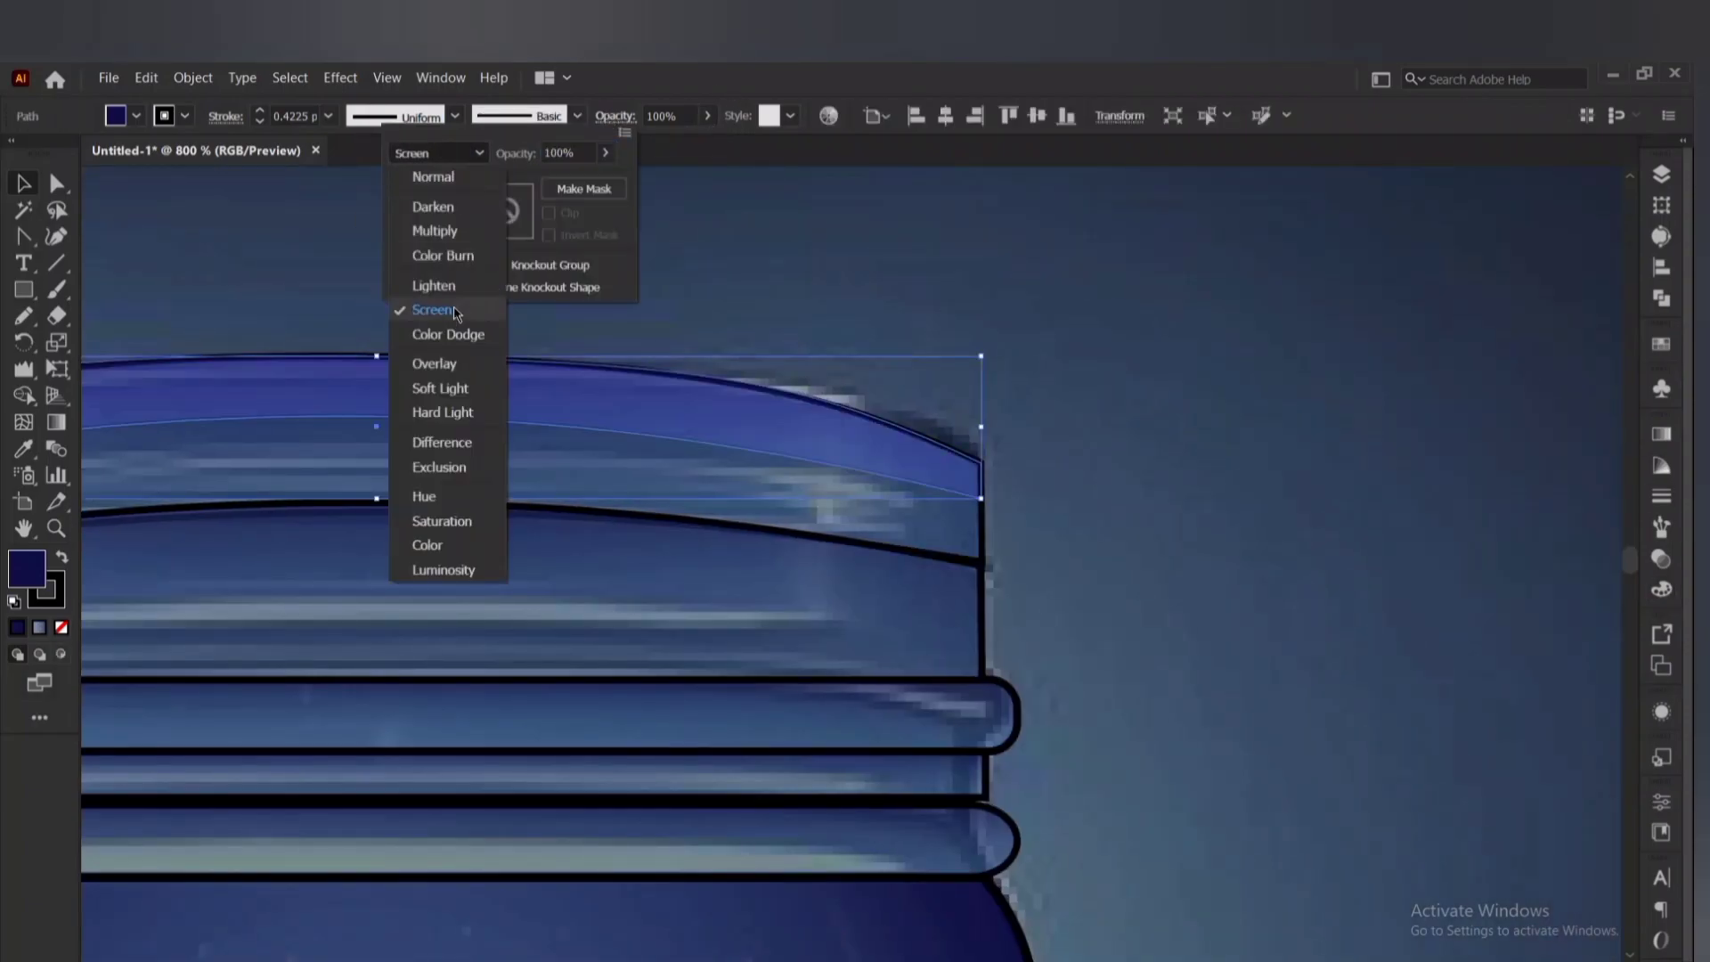
click(447, 359)
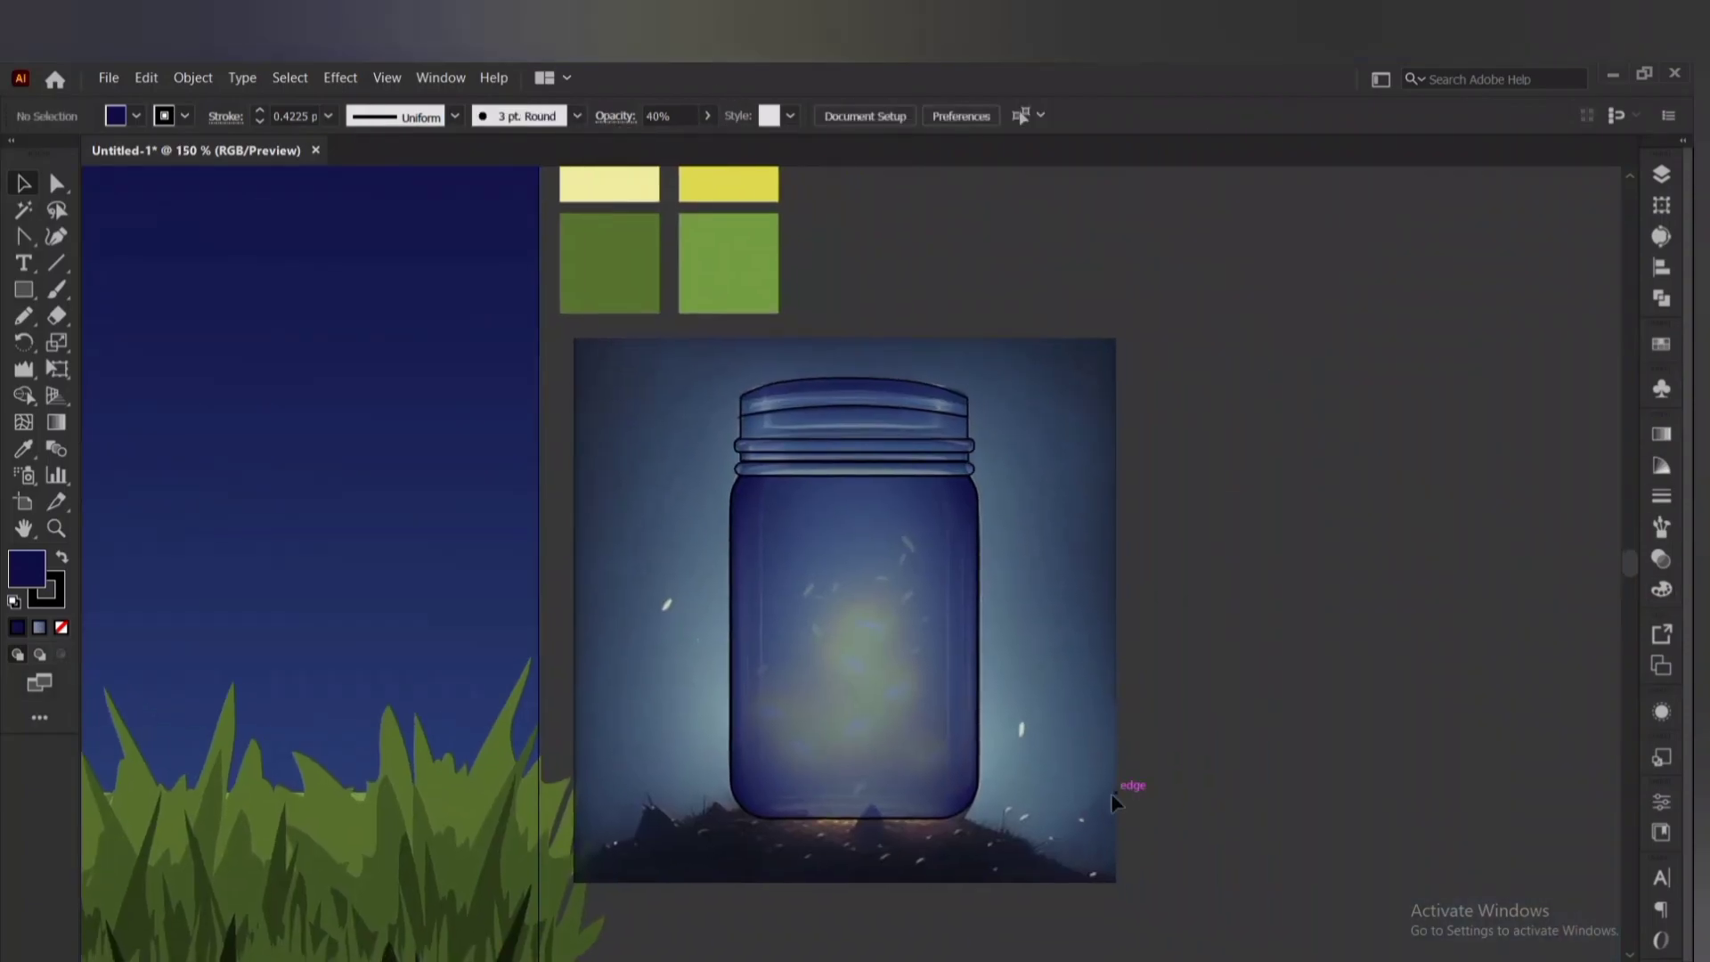
scroll(766, 519, up, 2)
click(193, 77)
mouse_move(146, 78)
click(185, 163)
click(146, 78)
click(214, 221)
scroll(889, 658, up, 2)
scroll(918, 626, down, 1)
drag(981, 576, 686, 552)
mouse_move(481, 577)
mouse_down()
mouse_move(491, 595)
mouse_move(429, 601)
mouse_up()
key(ctrl+z)
key(ctrl+z)
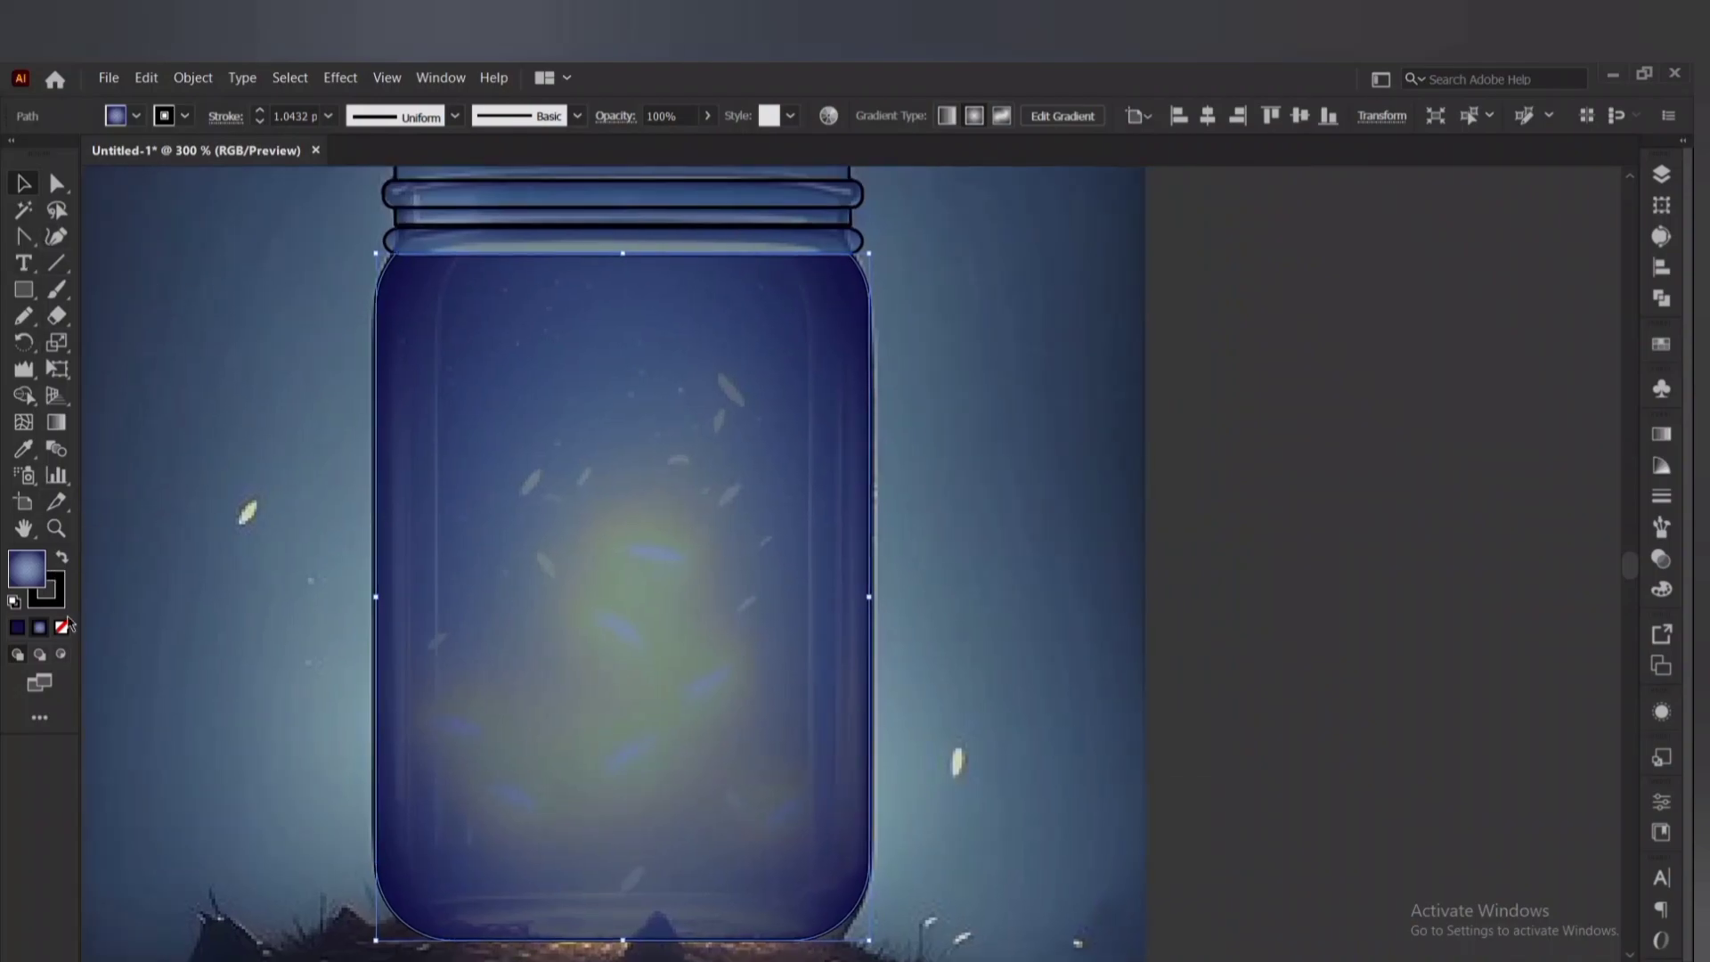
Try removing the jar body's fill and swapping its fill and stroke over the reference image.
click(62, 626)
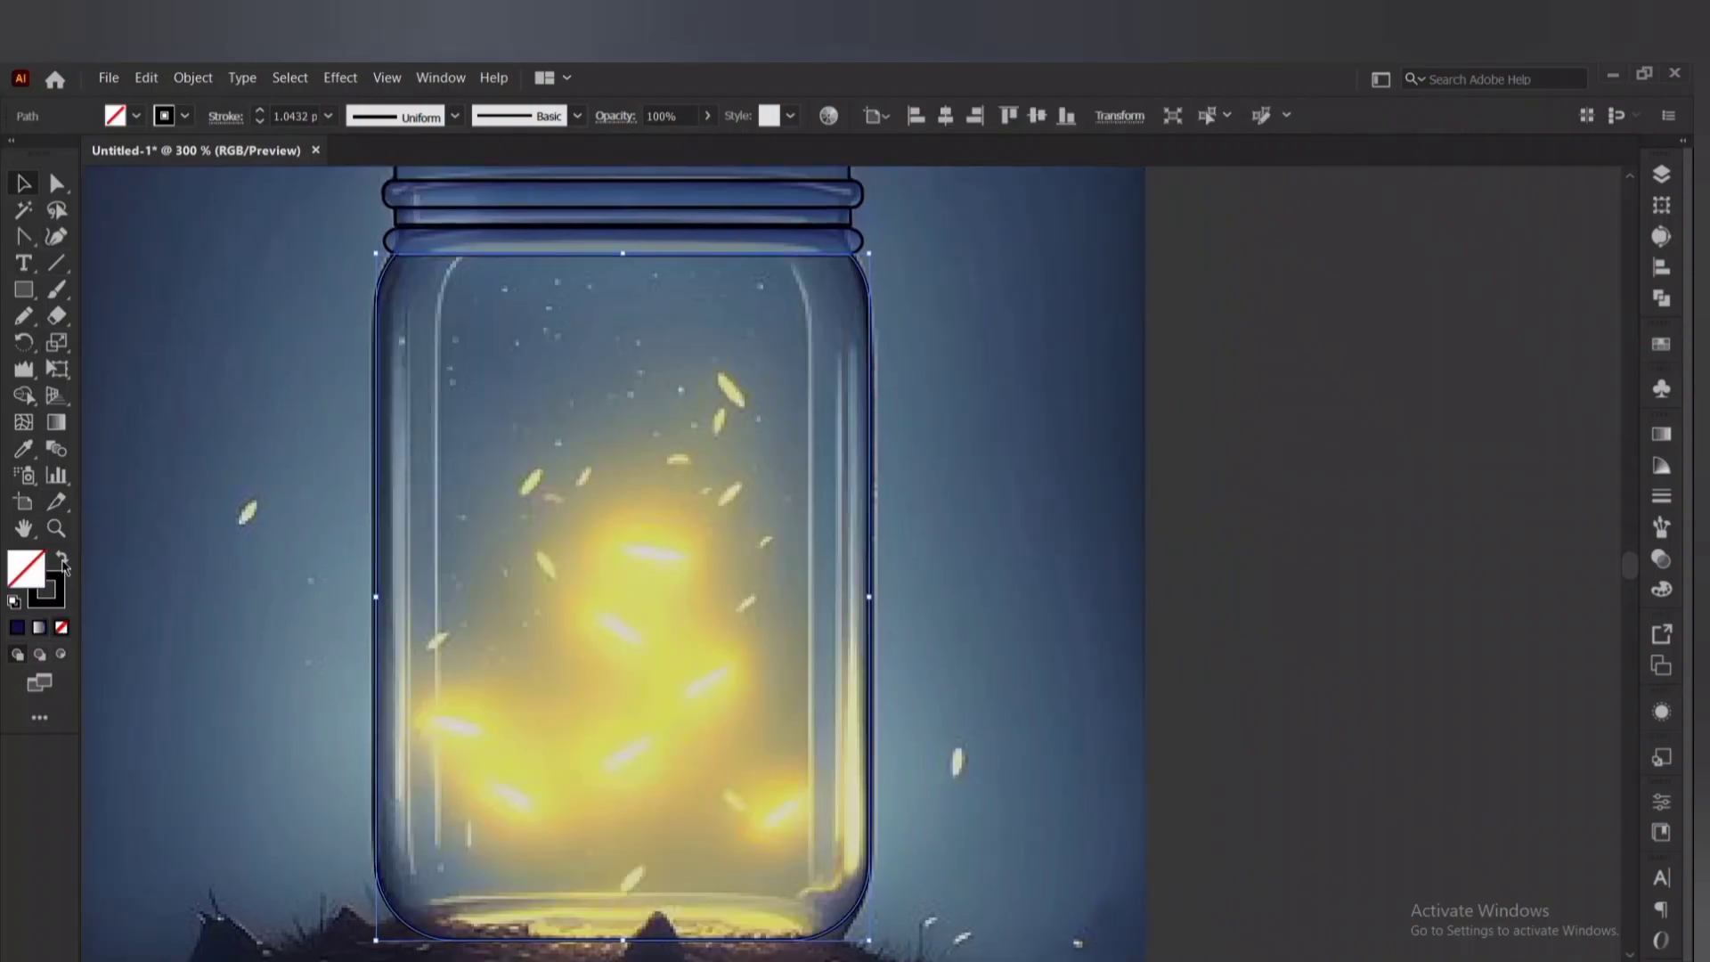
scroll(164, 457, down, 1)
key(shift+x)
mouse_move(468, 487)
mouse_down()
mouse_move(804, 497)
mouse_move(819, 479)
mouse_up()
click(1006, 485)
key(ctrl+z)
key(ctrl+z)
key(ctrl+z)
key(ctrl+z)
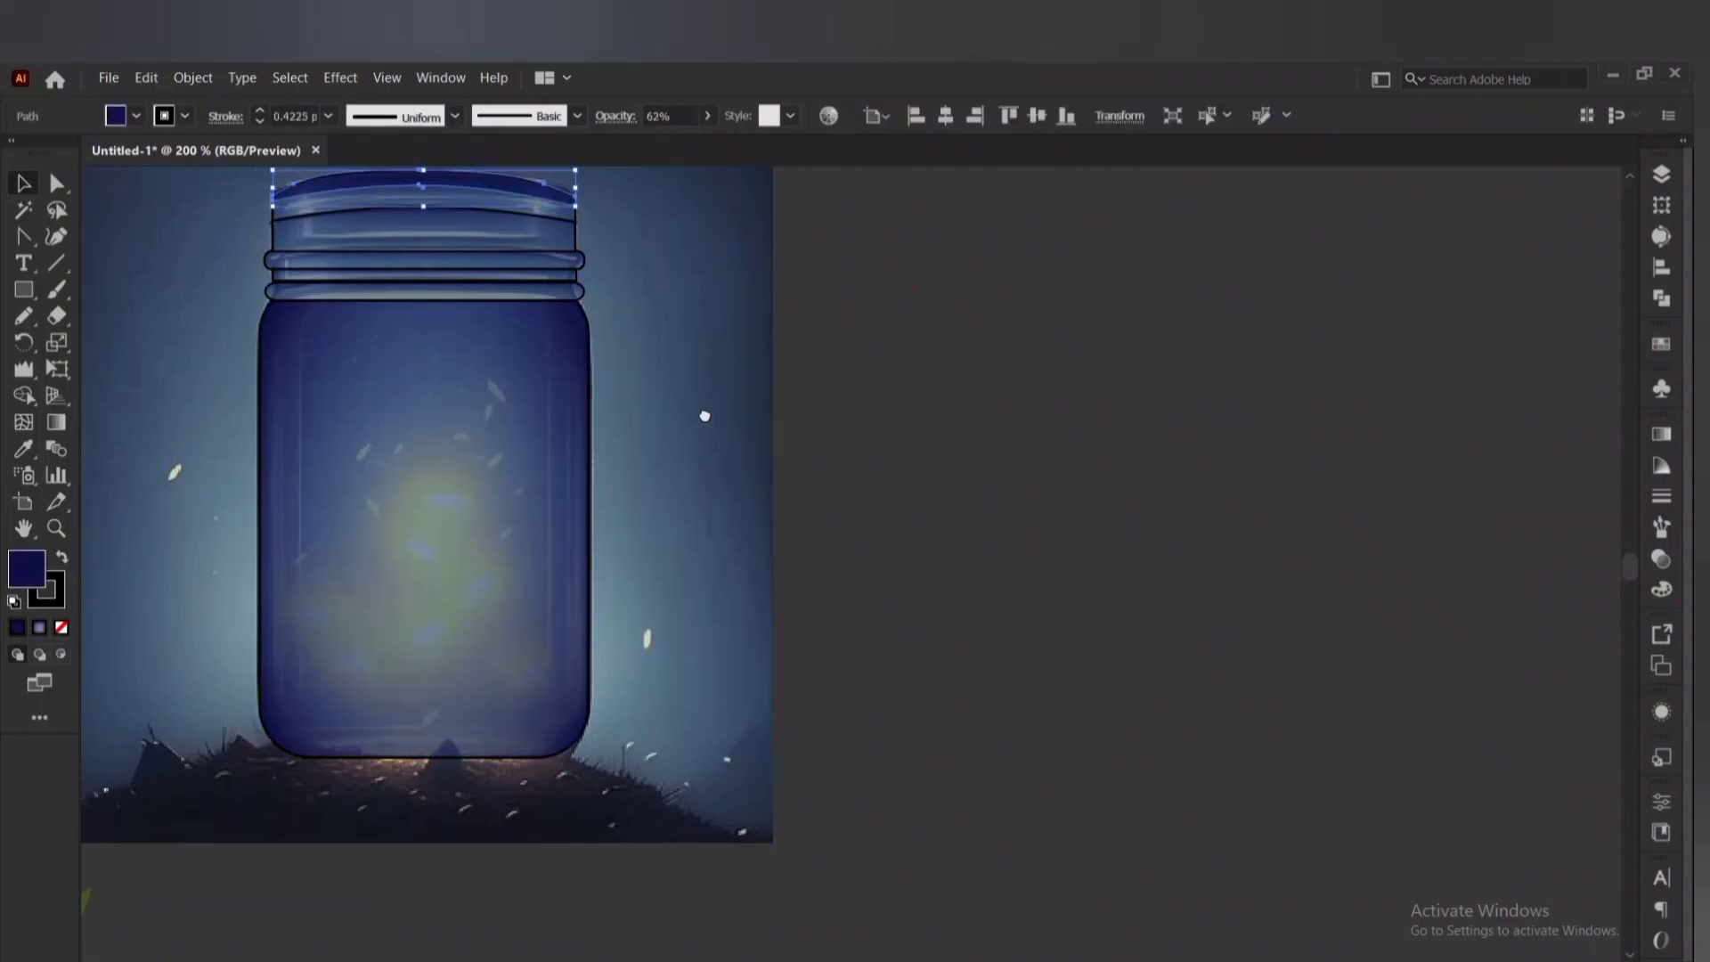
Try moving the jar body shape aside from the reference image.
double_click(543, 463)
drag(543, 463, 947, 495)
key(ctrl+z)
key(Escape)
drag(429, 461, 942, 484)
key(ctrl+z)
scroll(548, 543, up, 1)
drag(548, 544, 926, 592)
drag(891, 538, 761, 557)
drag(713, 557, 761, 559)
shift+click(419, 463)
key(ctrl+z)
scroll(869, 435, down, 1)
drag(978, 587, 1134, 588)
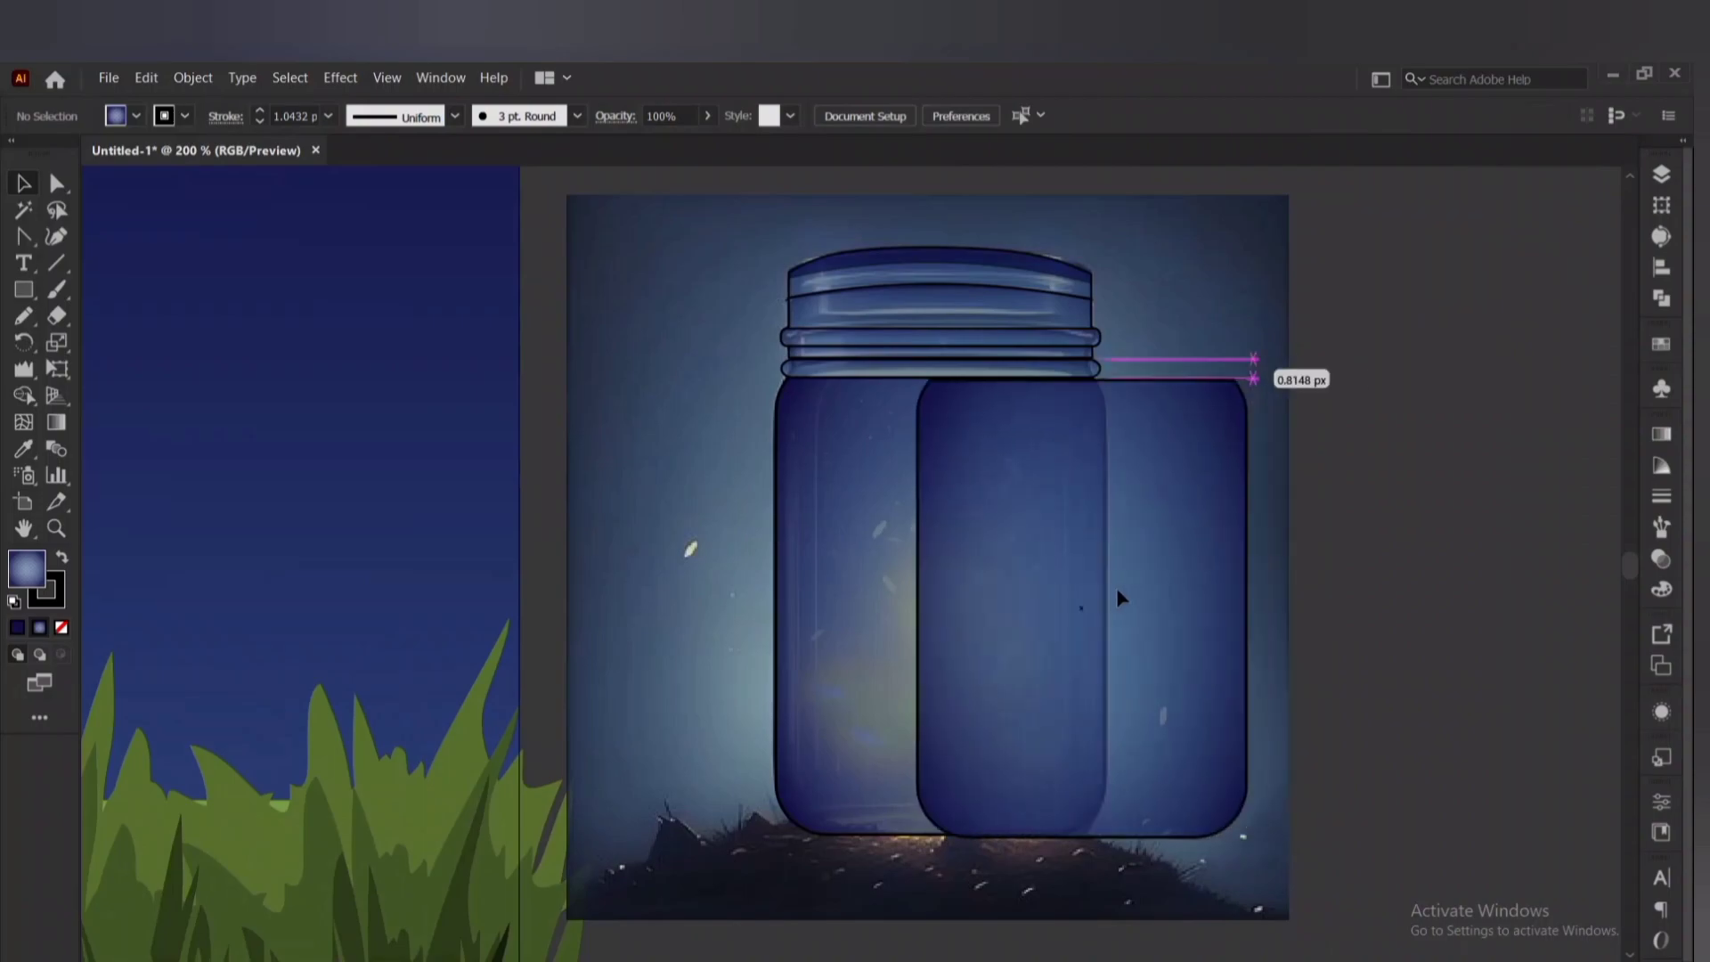
key(ctrl+z)
scroll(901, 579, up, 1)
drag(900, 579, 775, 519)
click(1489, 402)
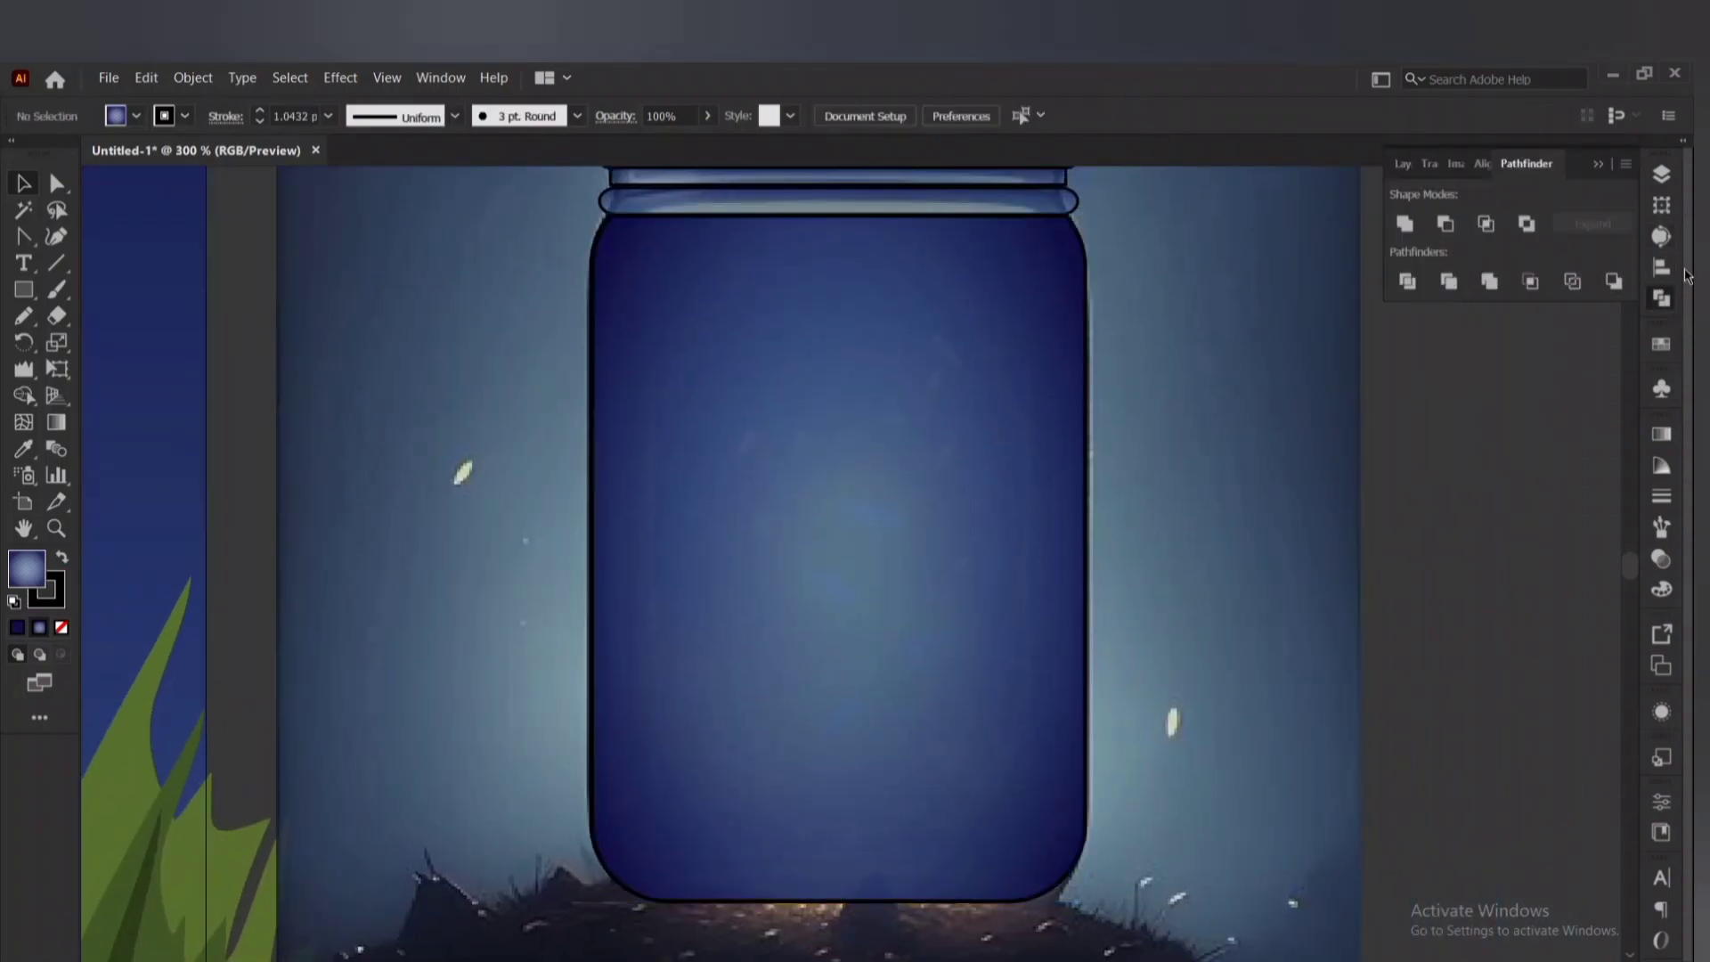
click(1598, 164)
key(ctrl+z)
click(1327, 290)
Draw a long vertical highlight line with a curved upper end along the inside of the jar's left side.
drag(379, 484, 285, 495)
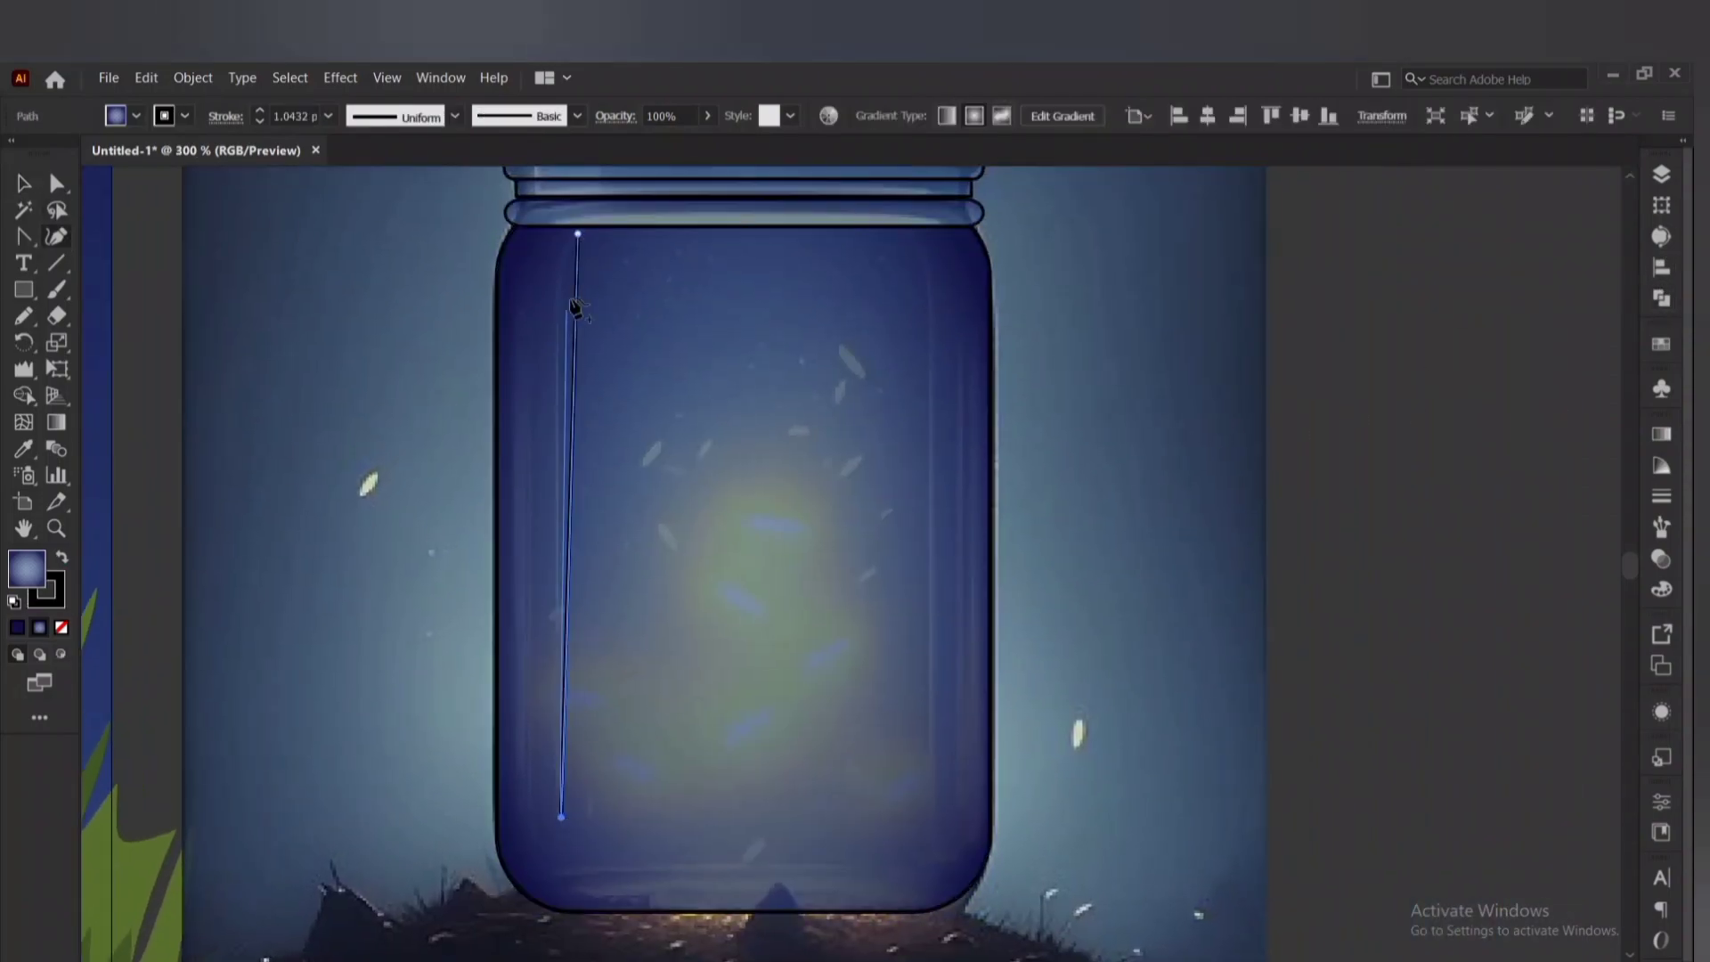
drag(561, 817, 3, 285)
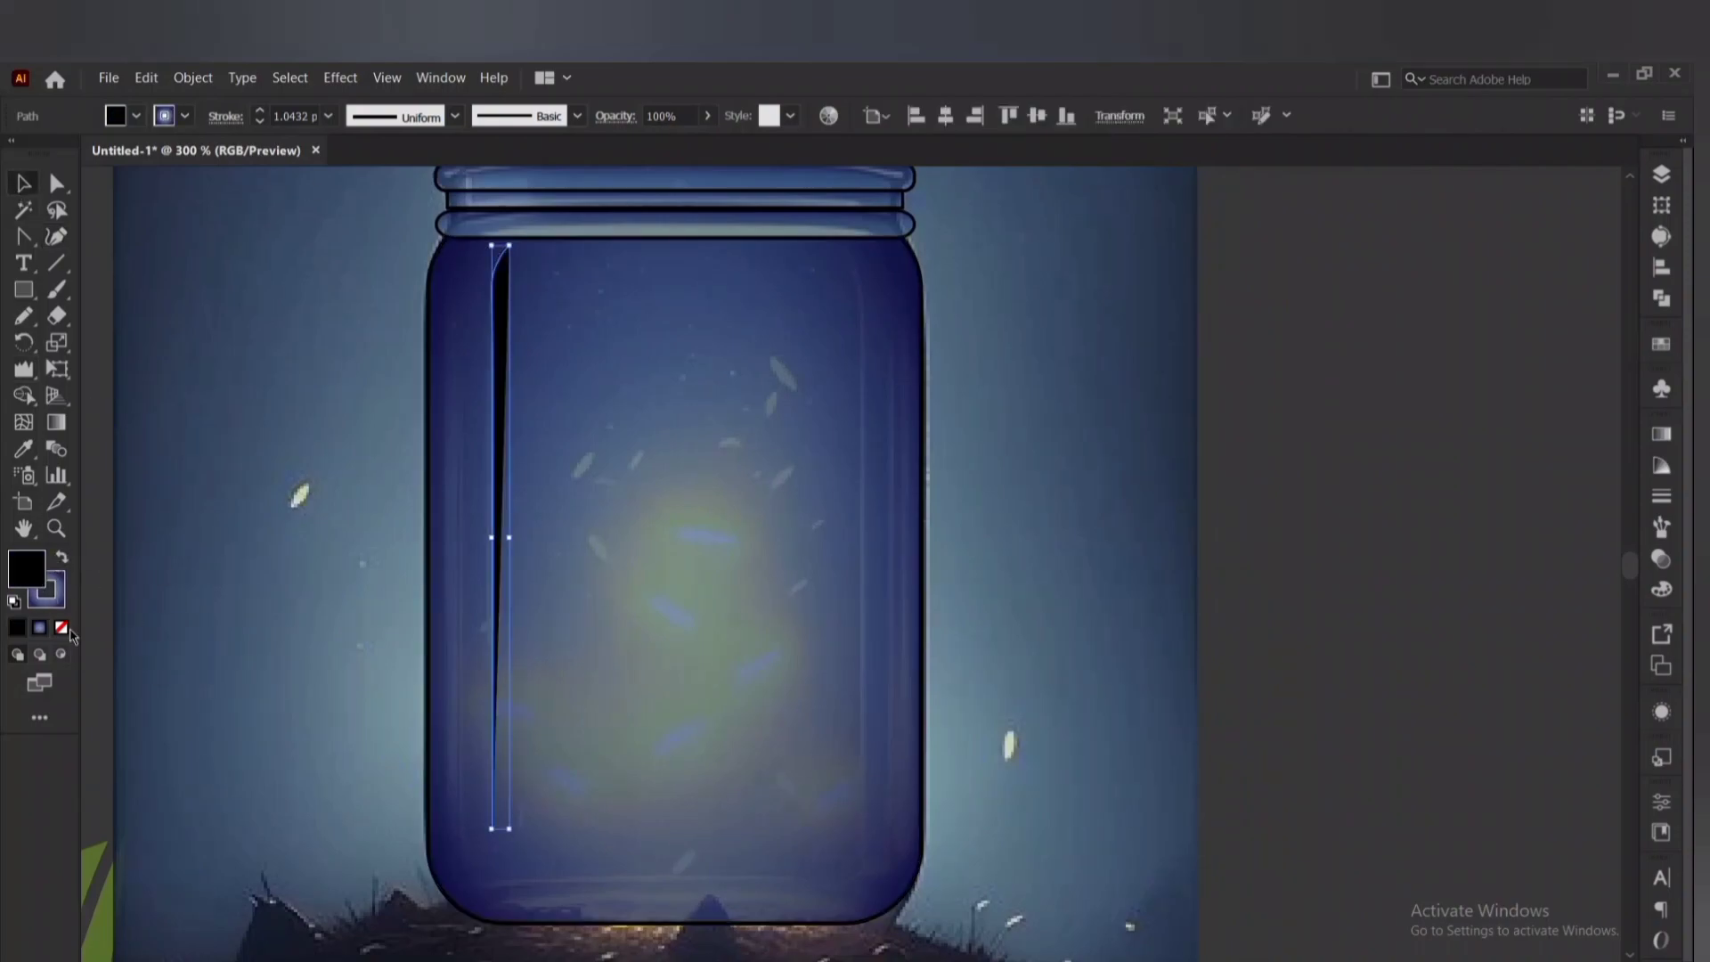
drag(489, 519, 489, 518)
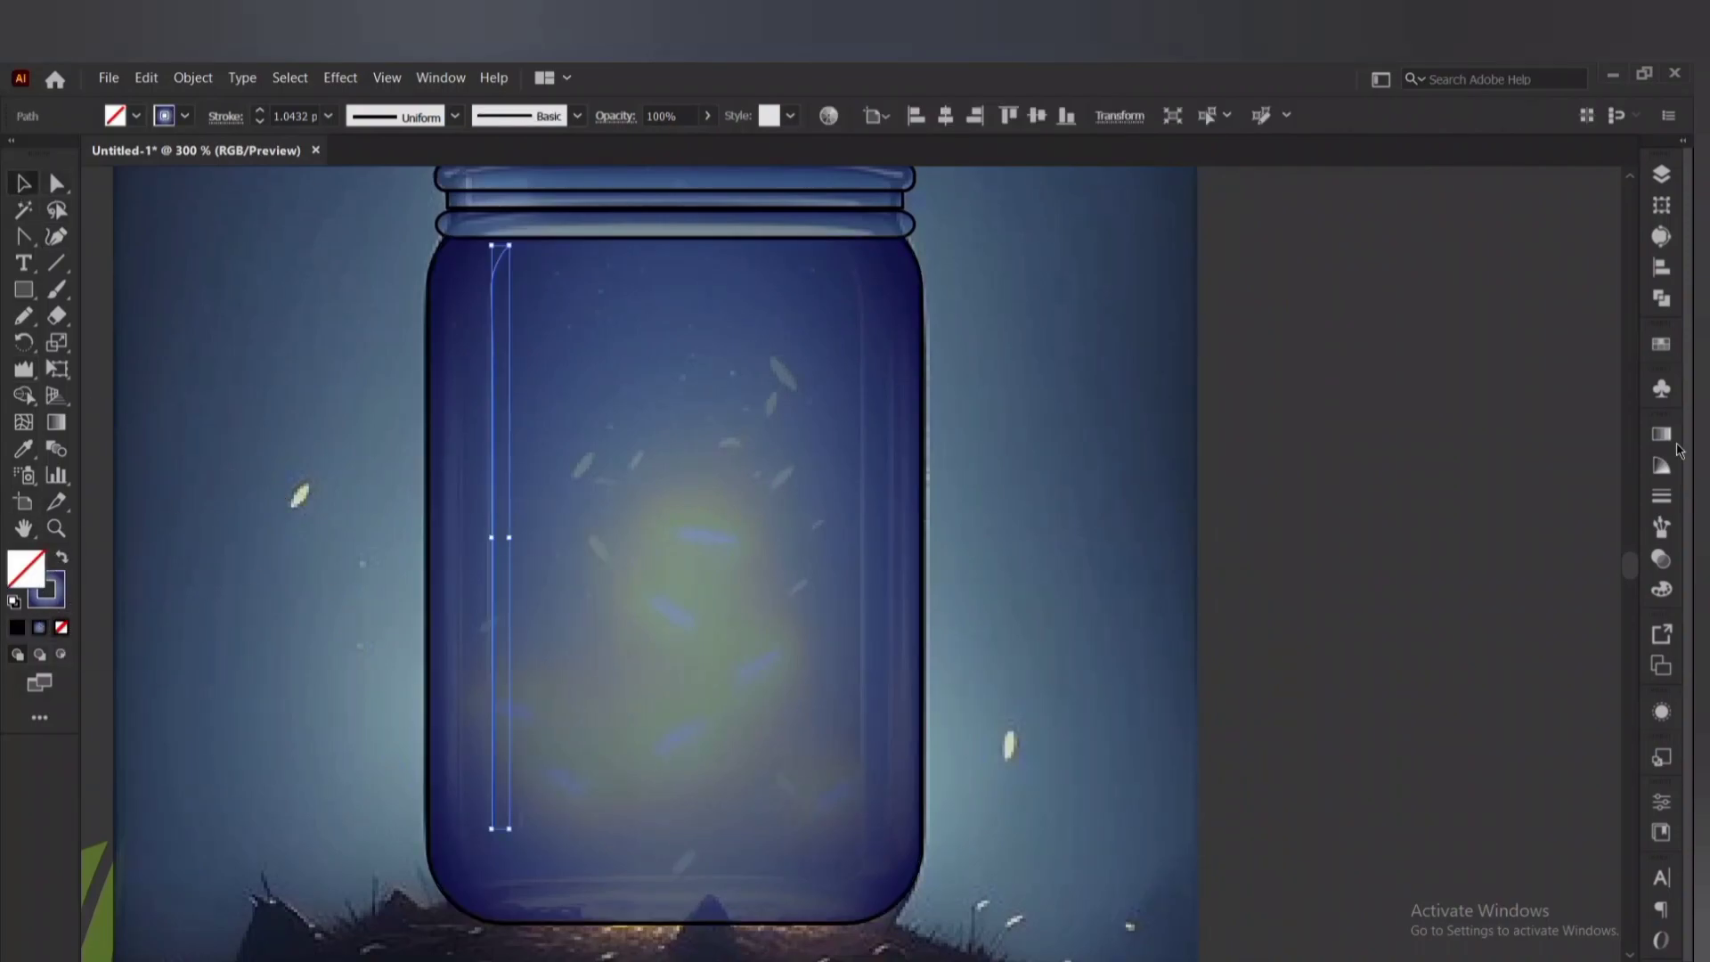
Give the highlight line a light grey (#cccccc) stroke with no fill.
click(1662, 470)
click(1617, 510)
click(1597, 424)
click(61, 556)
click(62, 628)
click(356, 485)
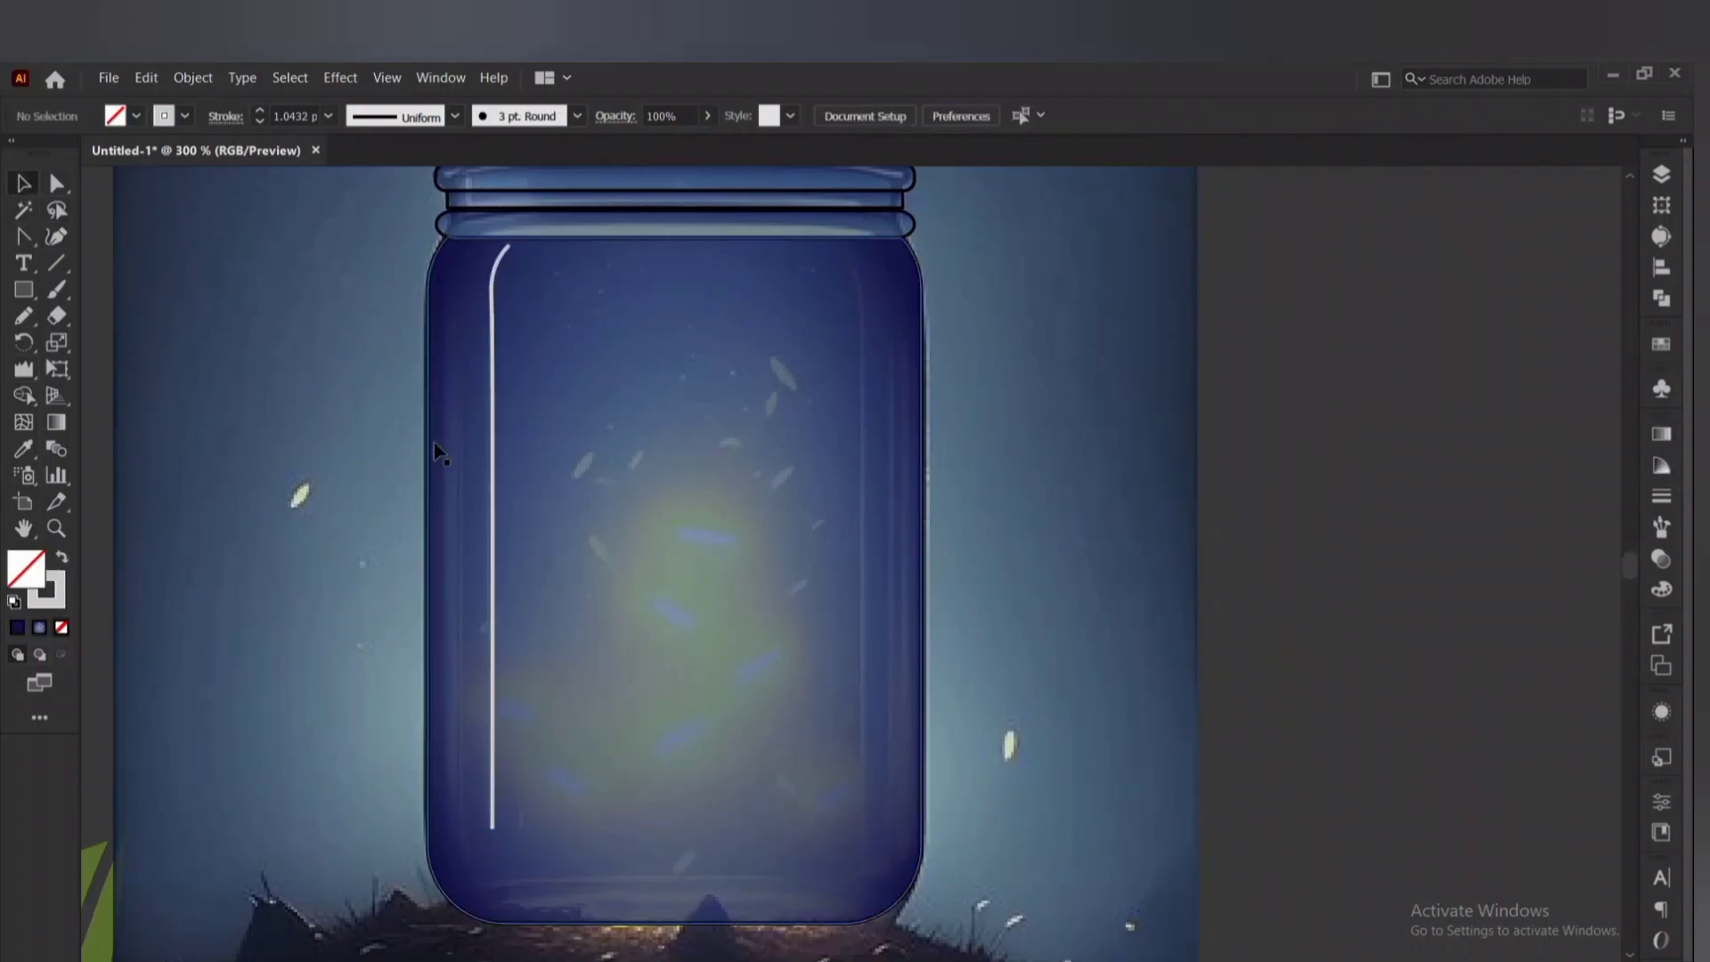
Set the highlight line's stroke to 2 pt and try to place a mirrored copy on the jar's right side.
right_click(496, 471)
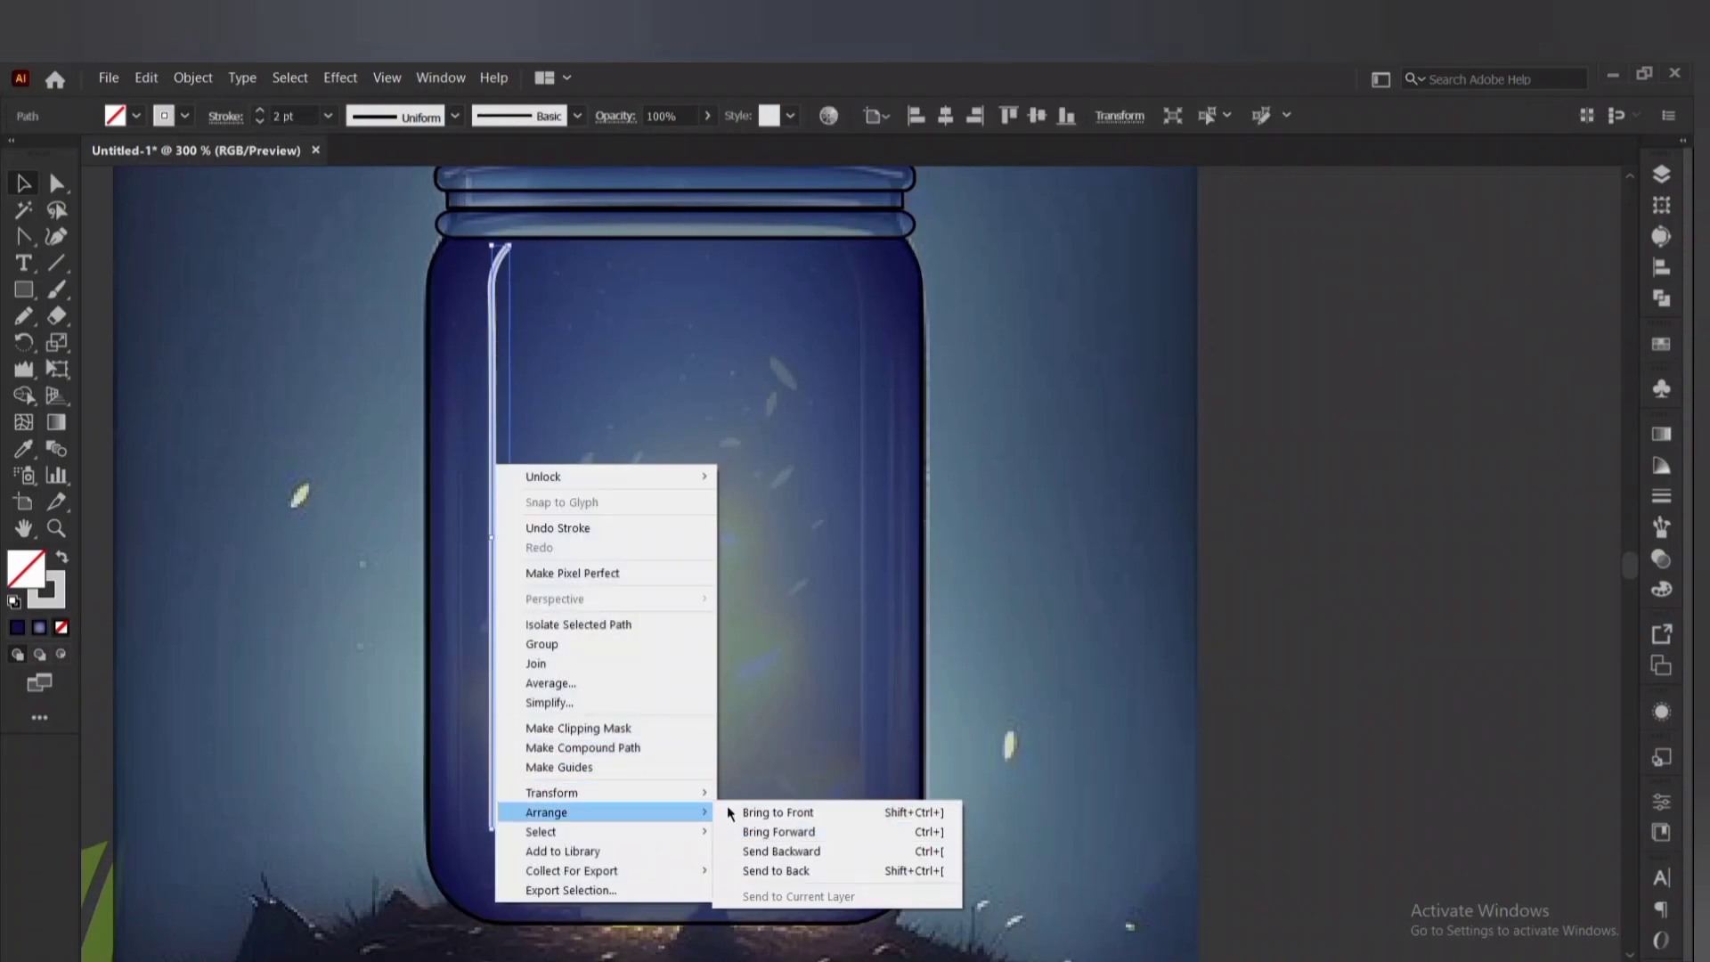
click(801, 850)
click(767, 706)
drag(508, 538, 873, 545)
drag(491, 244, 647, 259)
key(Delete)
click(653, 267)
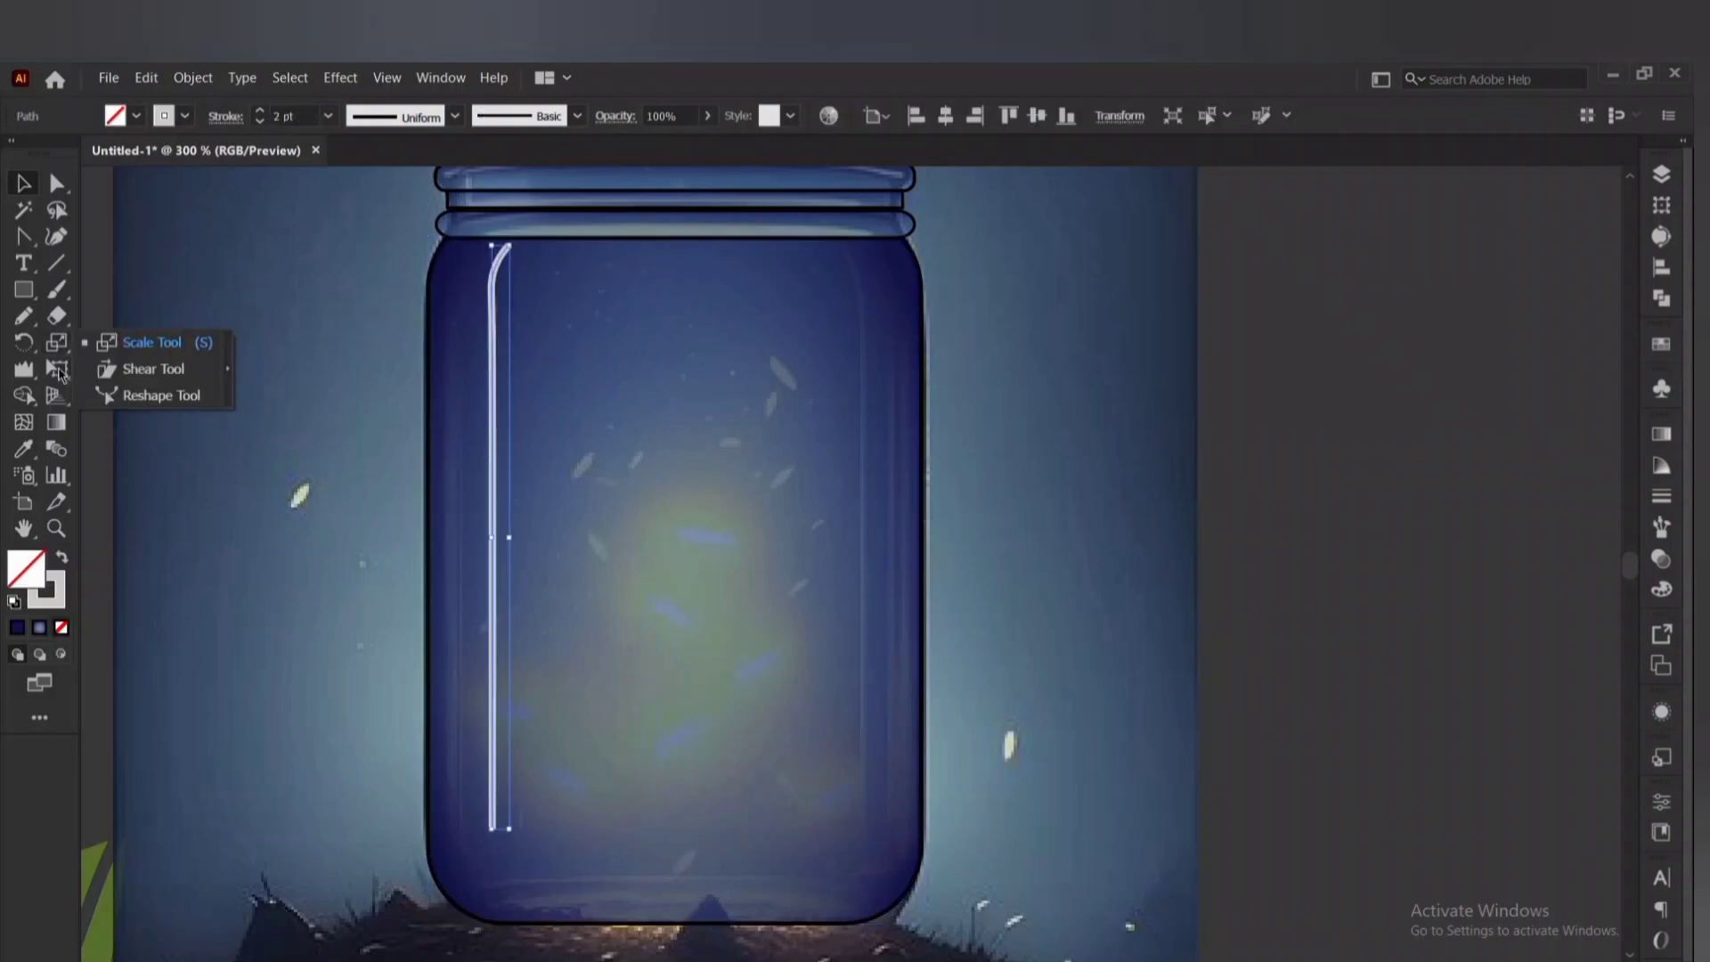
Mirror a copy of the highlight line and position it along the inside of the jar's right side.
click(494, 538)
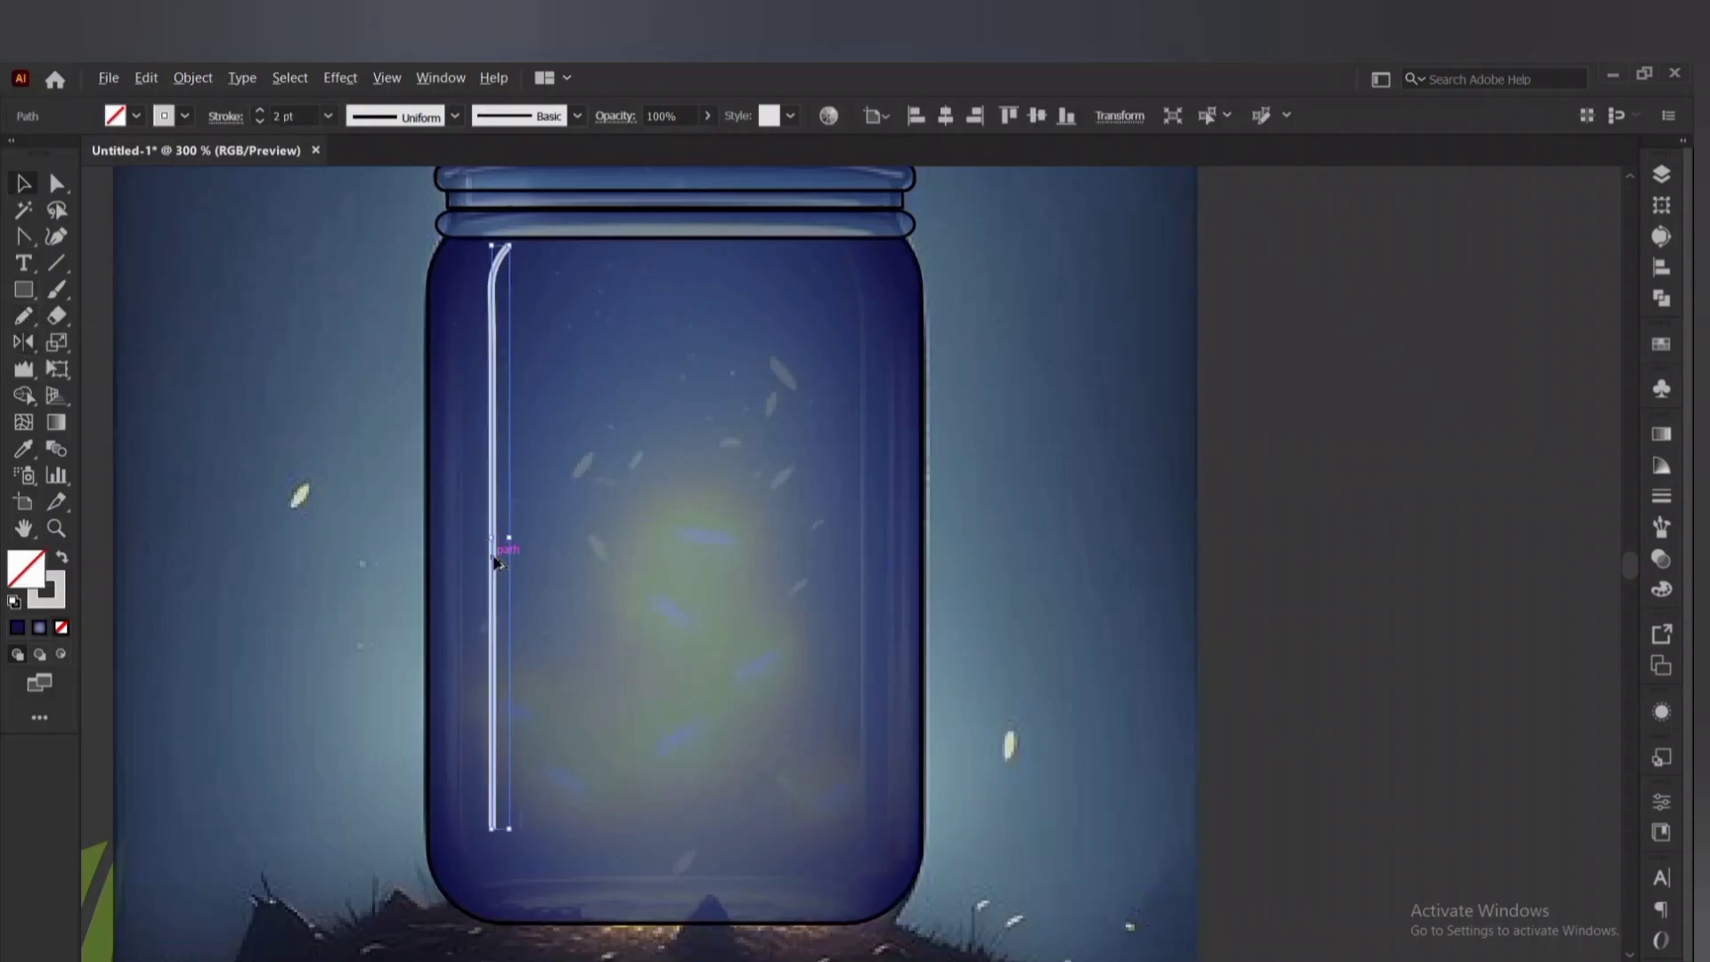
drag(828, 564, 829, 566)
right_click(828, 567)
mouse_move(912, 458)
click(1097, 519)
click(894, 734)
click(1292, 372)
drag(1115, 615, 1172, 651)
Move the left highlight closer to the jar's edge and apply the 3 pt. Round brush with a 1 pt stroke.
drag(508, 617, 502, 616)
key(super)
click(577, 117)
click(377, 167)
click(261, 120)
click(261, 120)
click(261, 120)
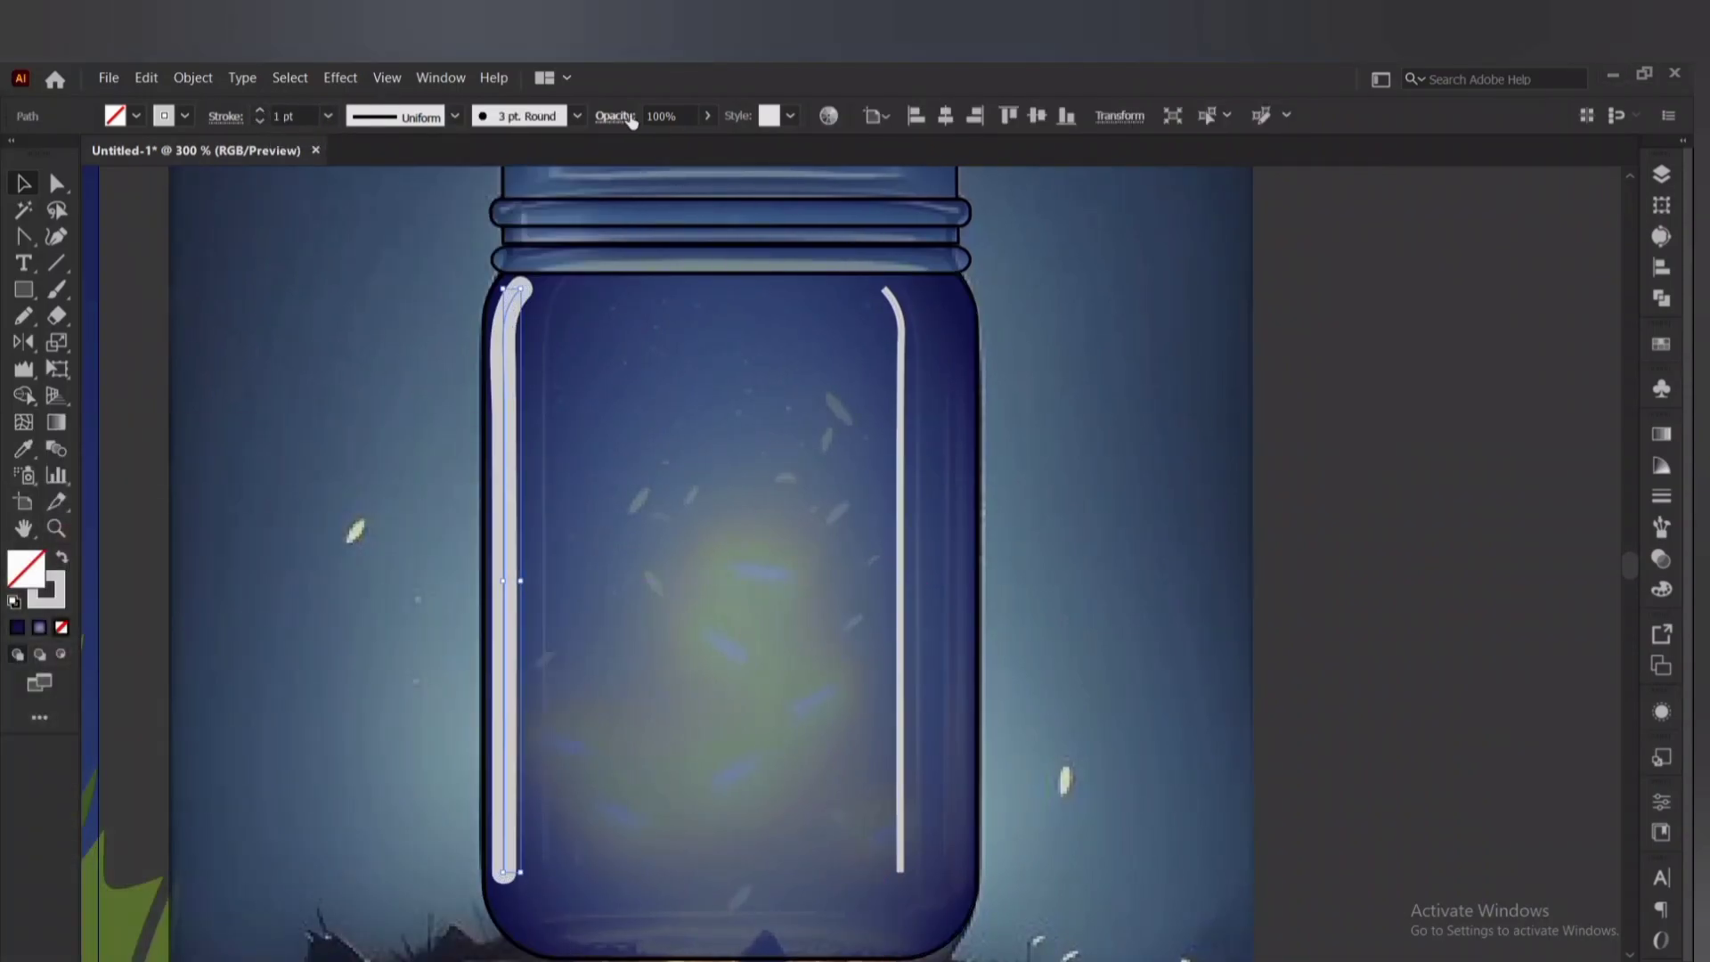
Give the left highlight 63% opacity and a White, Black linear gradient stroke with no fill.
click(1653, 429)
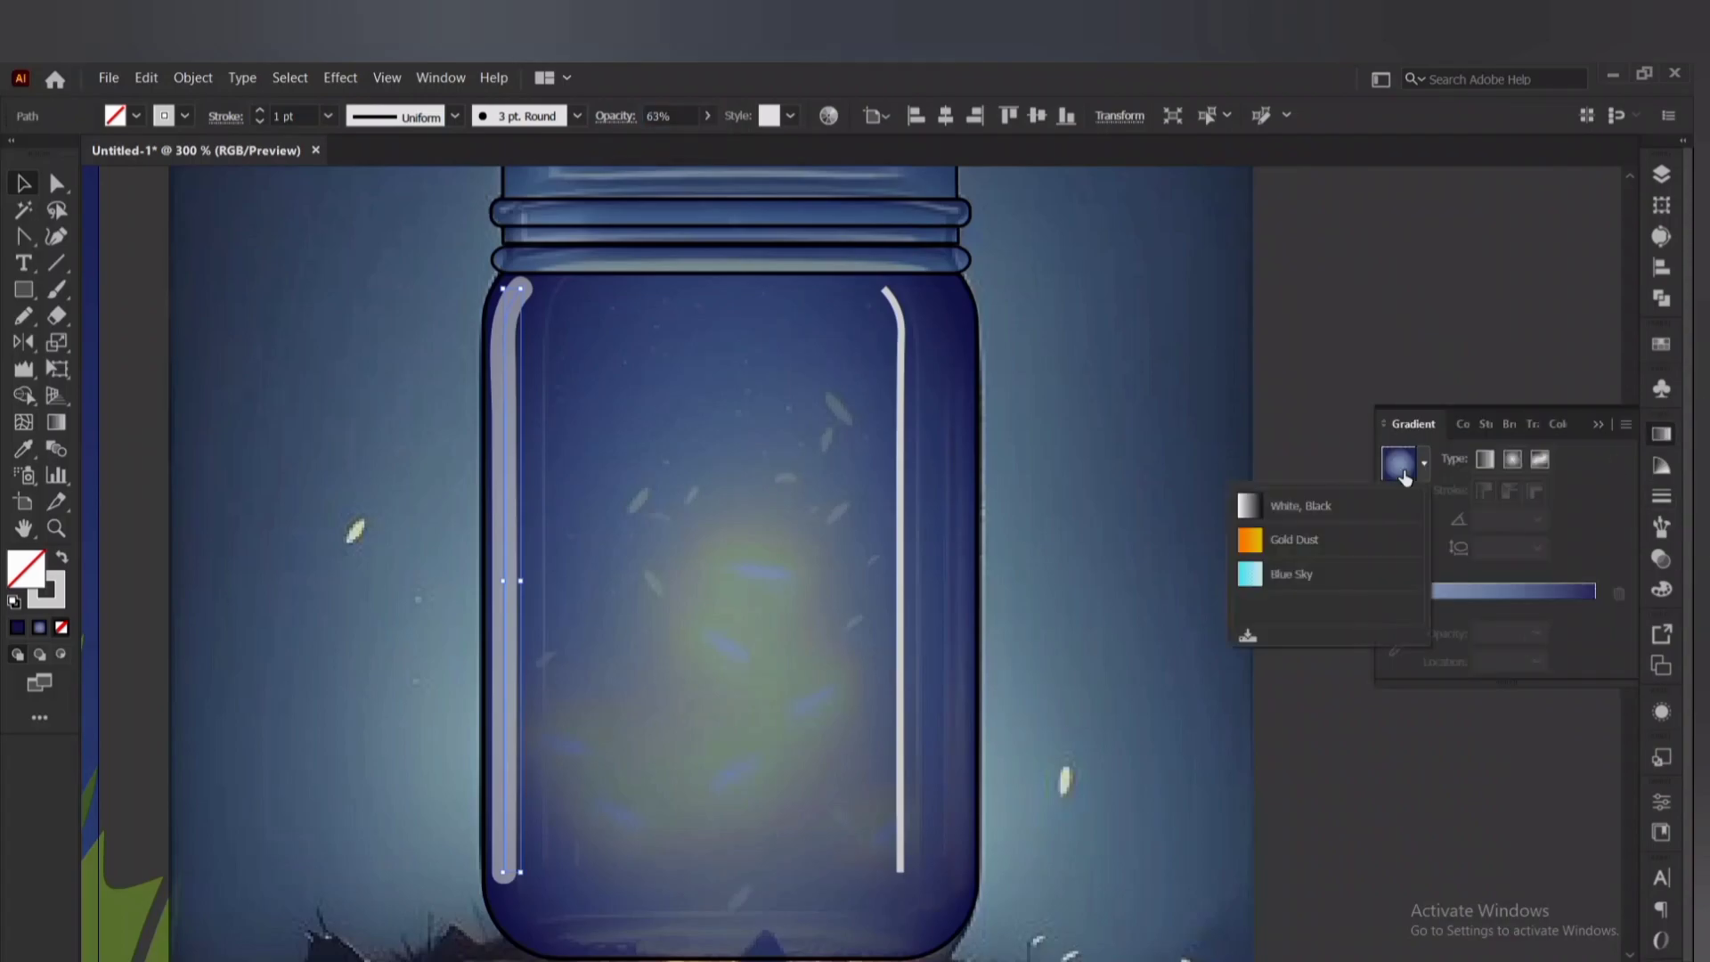
click(1511, 608)
click(1507, 495)
scroll(525, 597, up, 3)
click(1662, 589)
click(1406, 491)
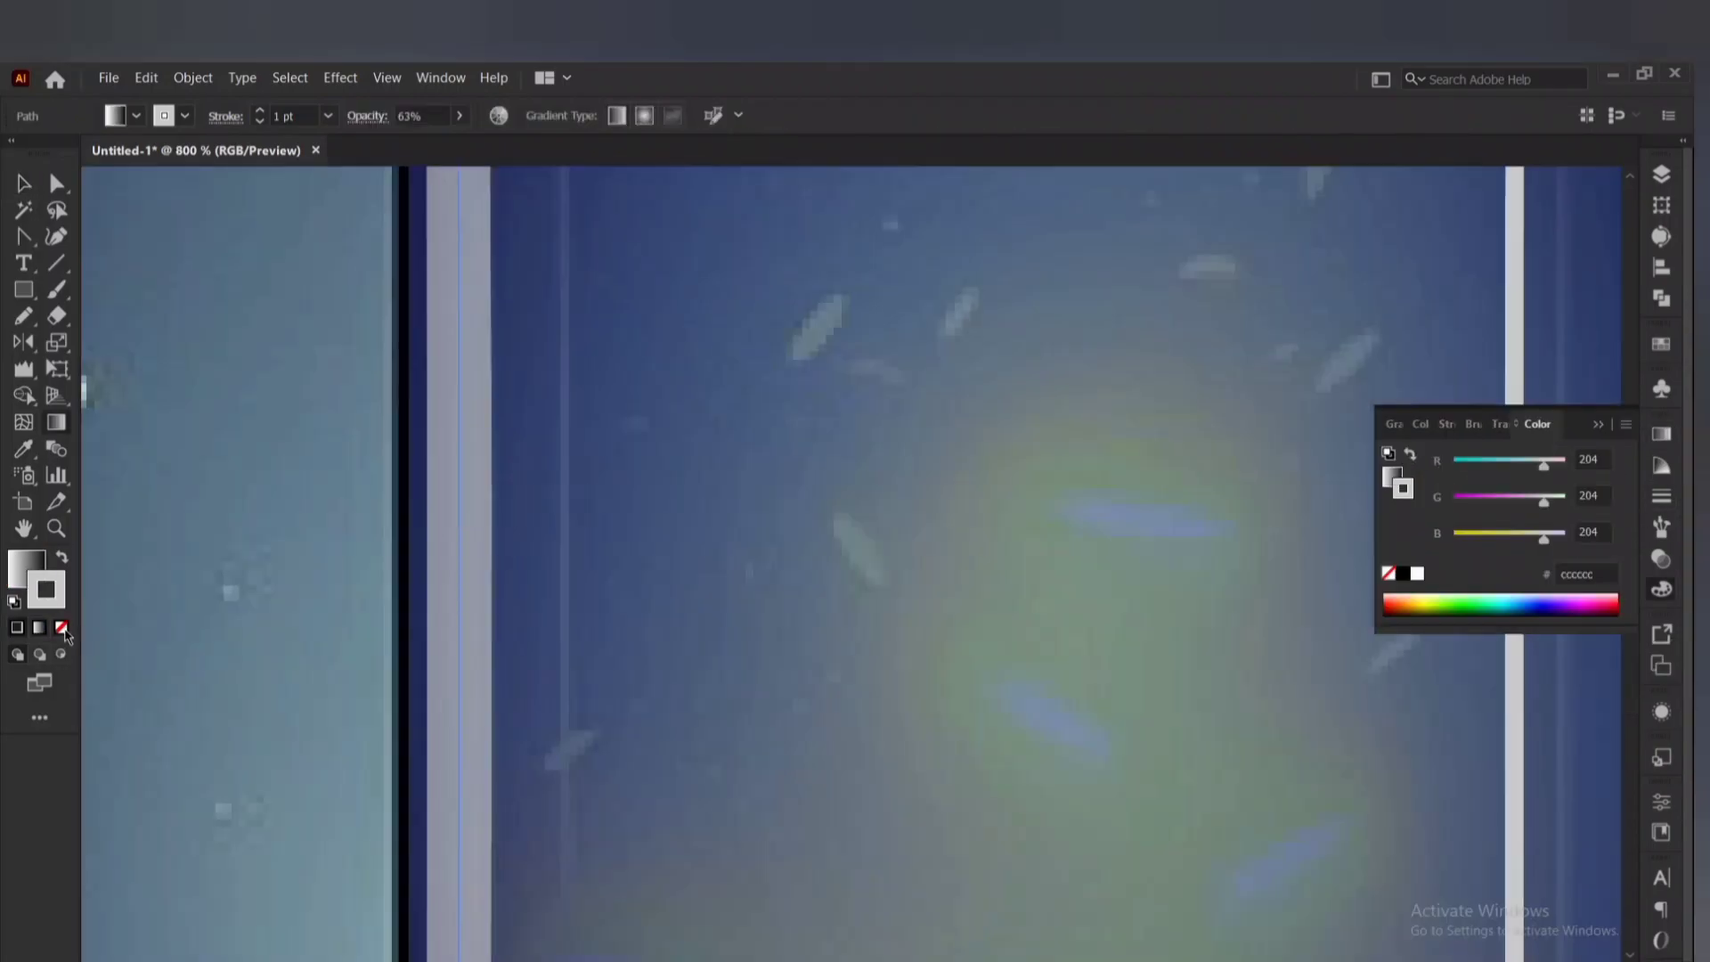
click(61, 558)
click(62, 627)
Adjust the midpoint of the white-to-black gradient on the left highlight's stroke.
scroll(462, 561, down, 2)
click(1662, 495)
scroll(830, 570, down, 1)
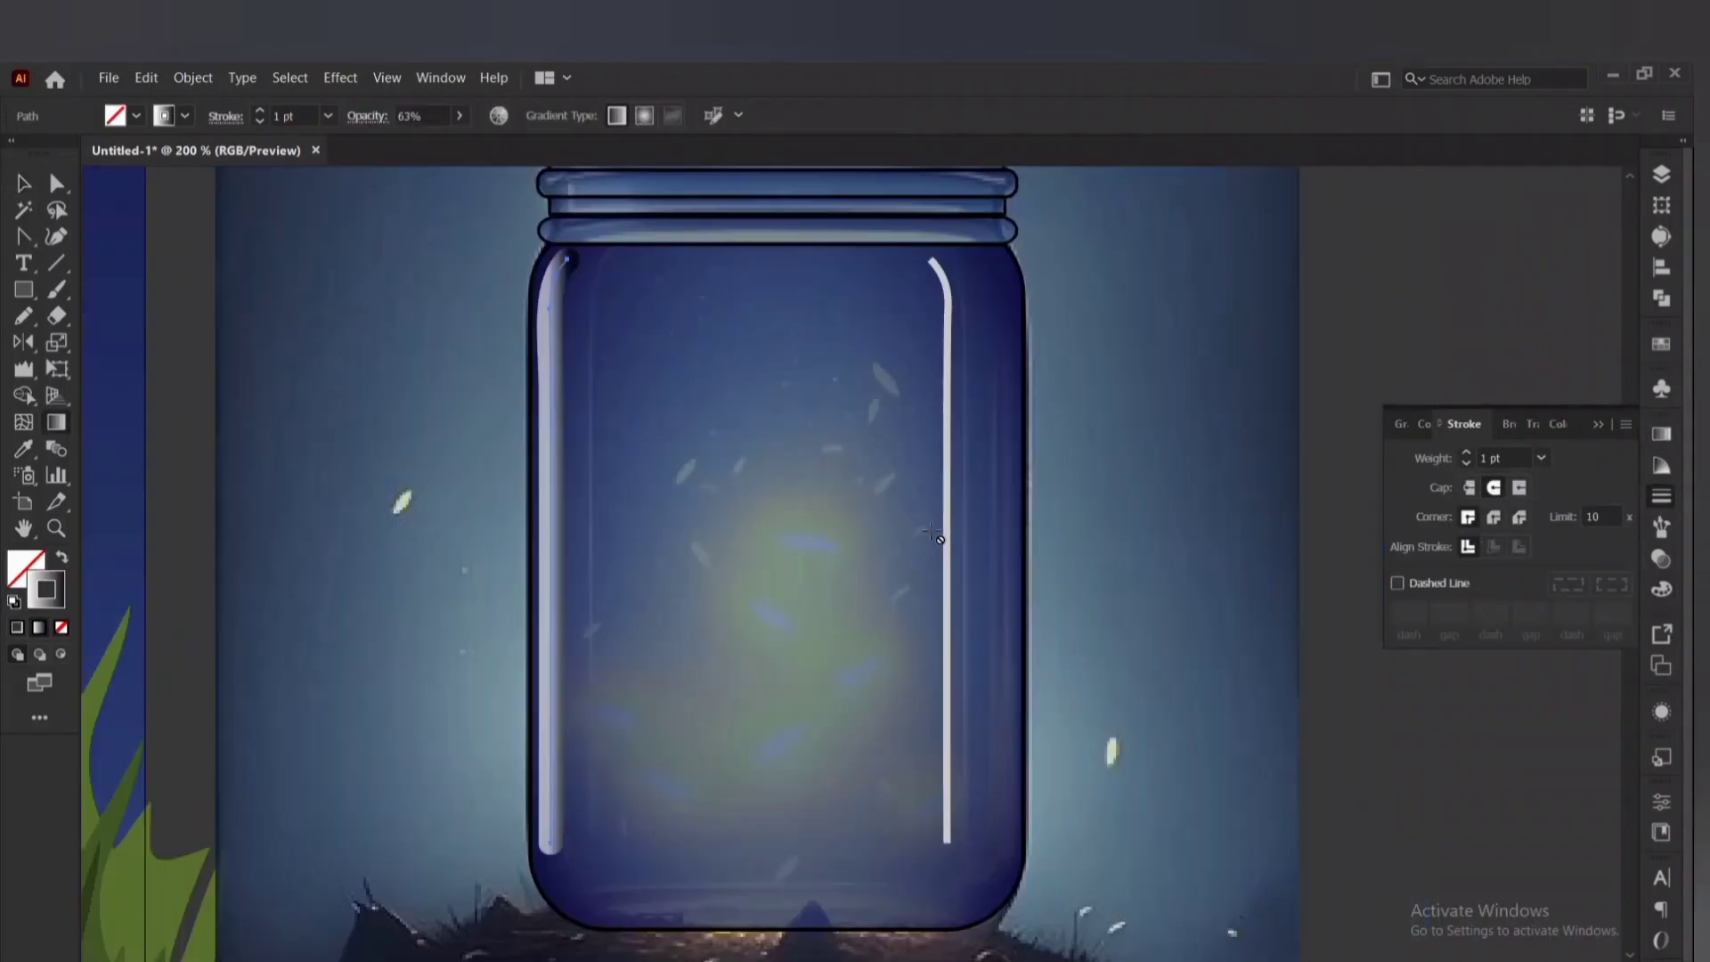
click(1530, 424)
click(1399, 425)
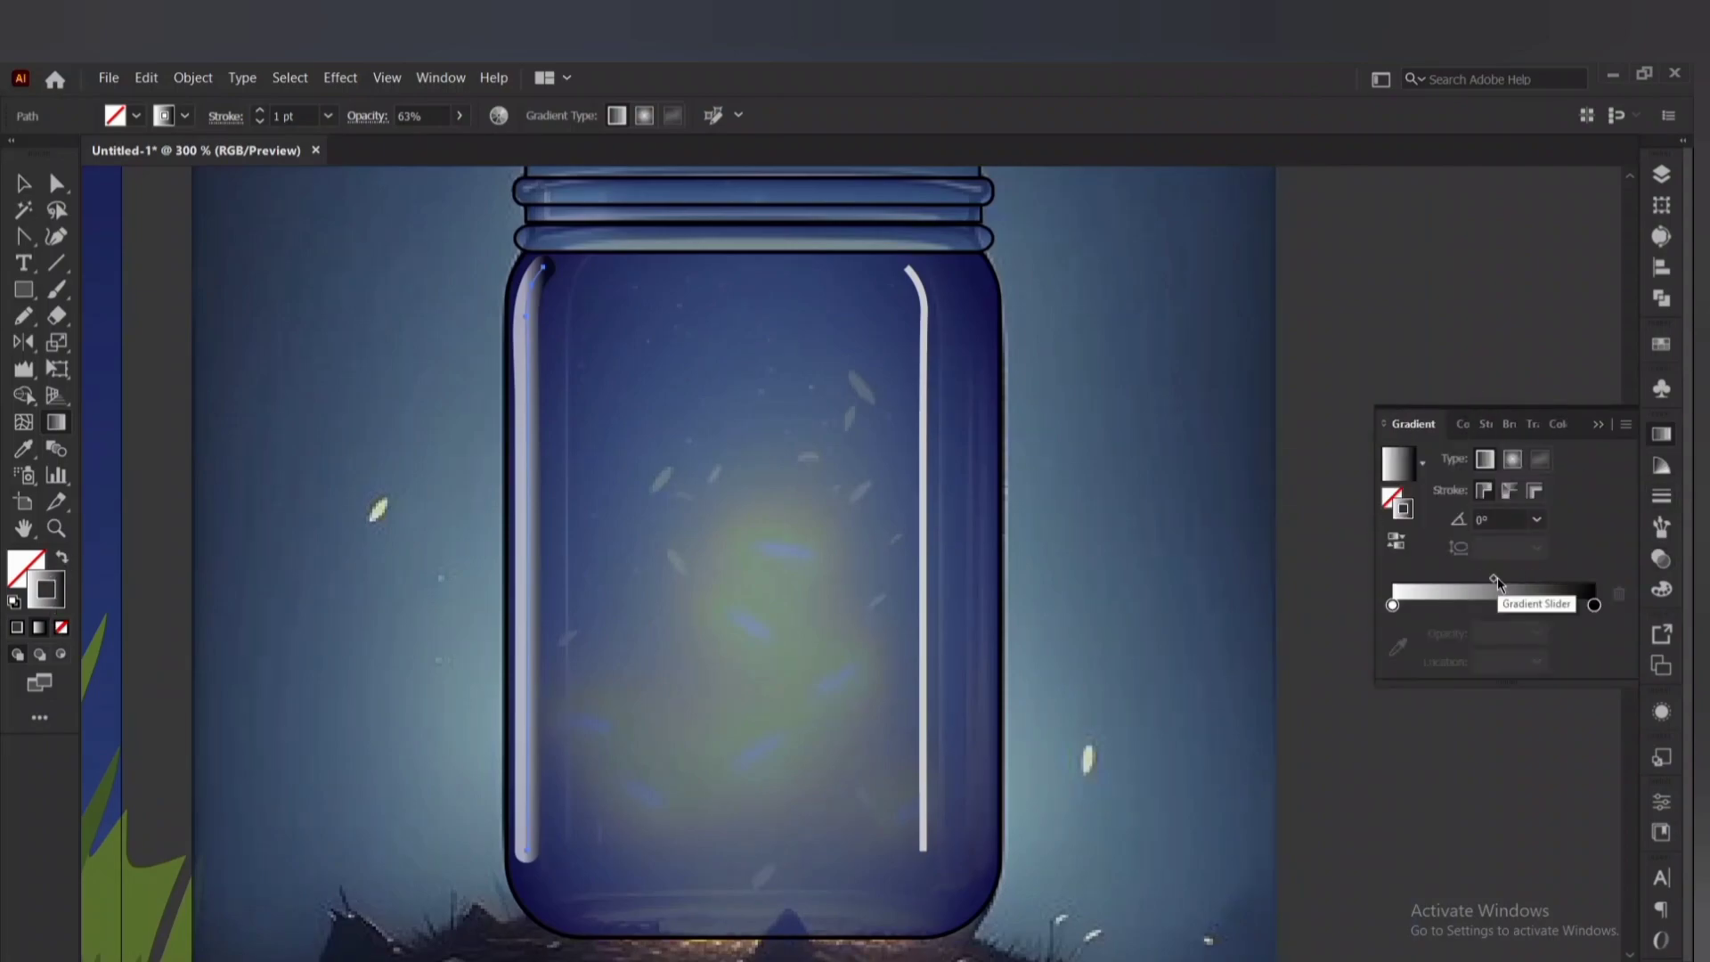
click(27, 185)
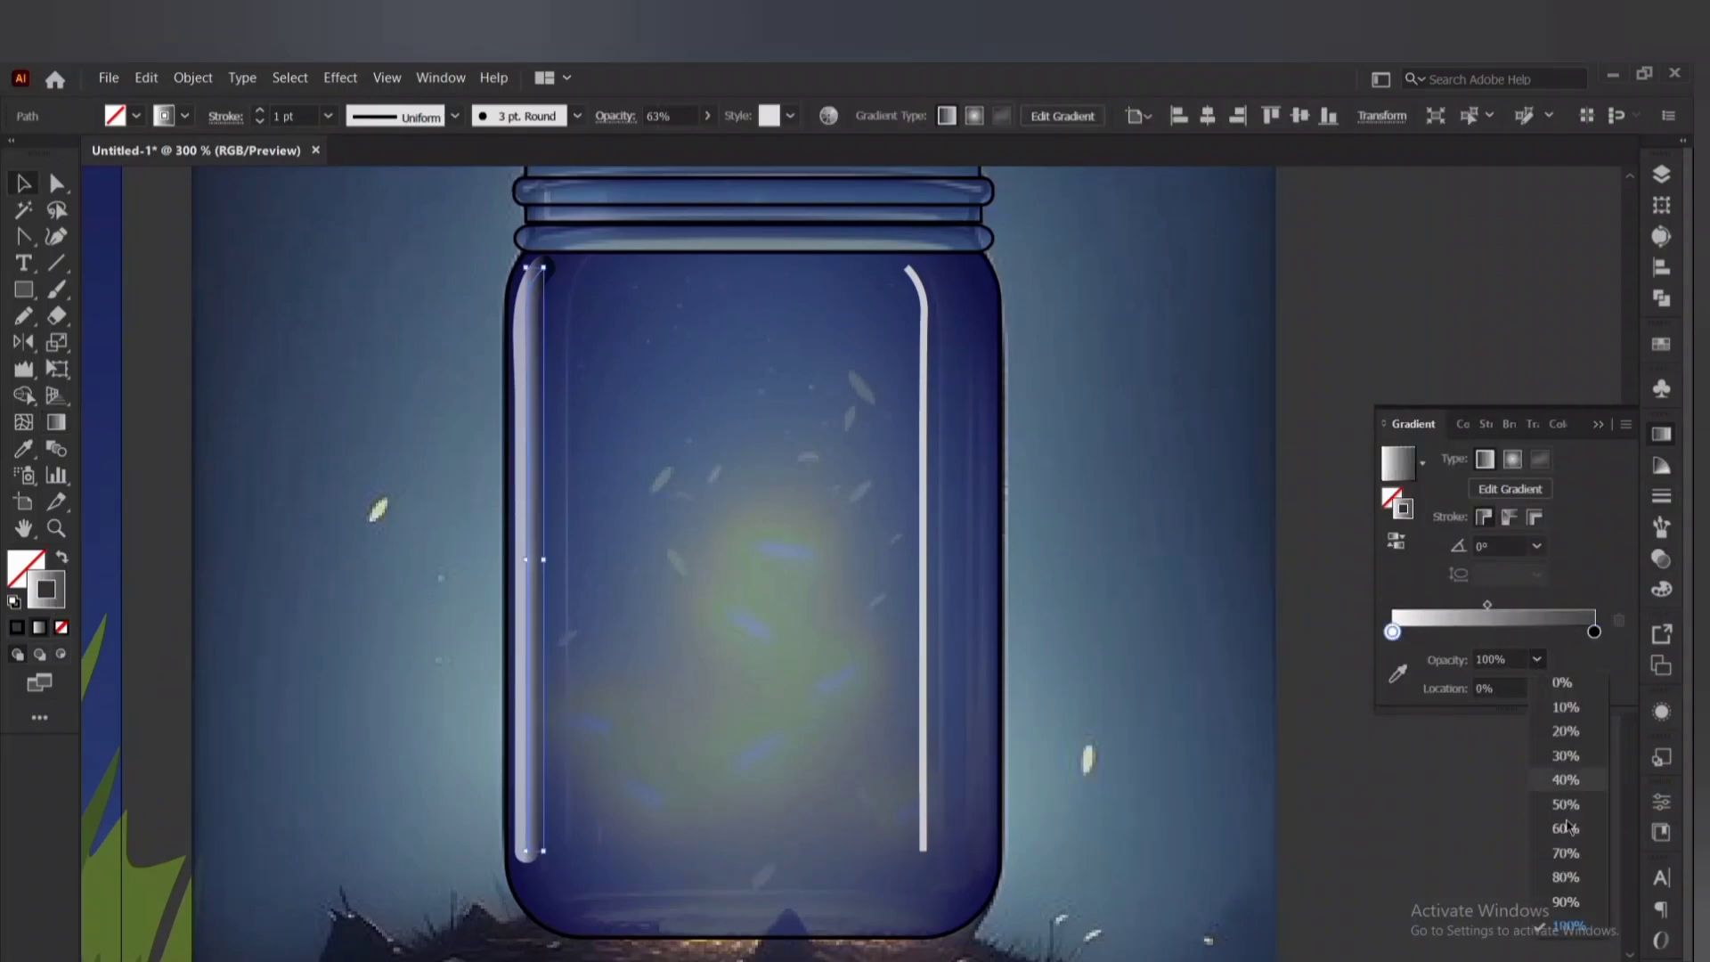
click(1662, 435)
Set the left highlight's blend mode to Lighten and reduce its opacity slightly.
click(612, 117)
click(449, 153)
click(454, 288)
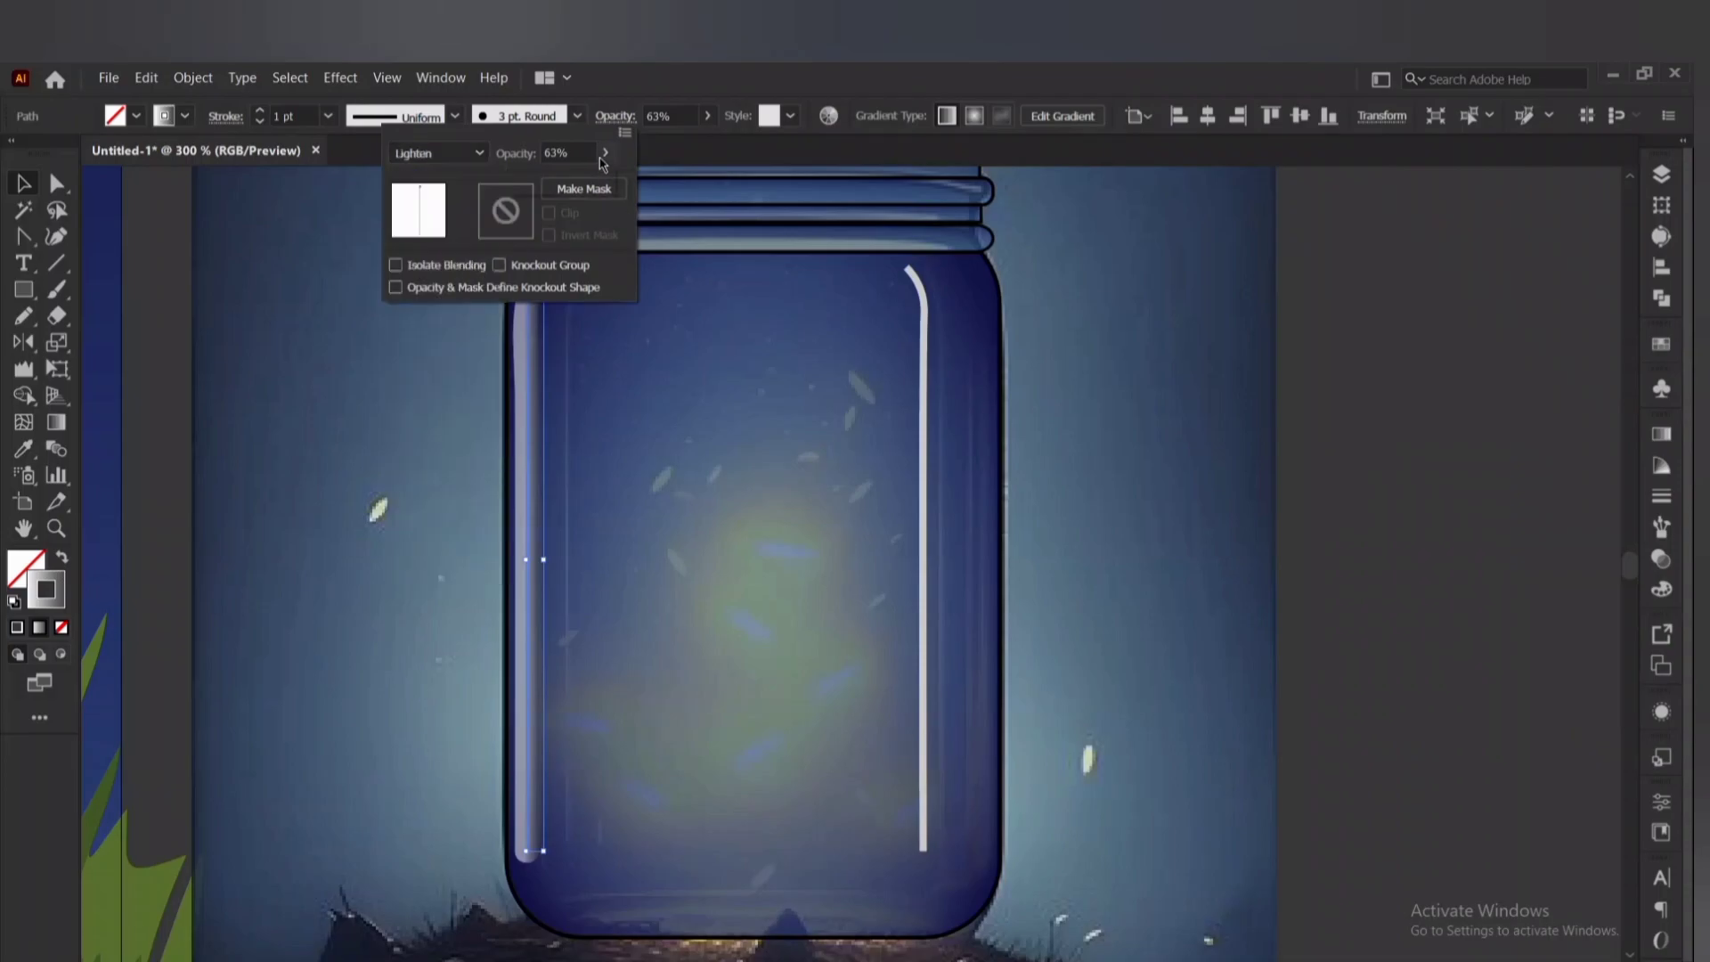
click(603, 155)
drag(574, 184, 547, 184)
click(366, 481)
Set the right highlight's blend mode to Soft Light and reduce its opacity slightly.
click(366, 480)
scroll(544, 421, down, 2)
click(614, 116)
click(445, 153)
click(442, 387)
click(603, 155)
drag(600, 180, 594, 181)
click(1017, 322)
Move the whole traced jar off the reference image onto the night sky artboard.
scroll(1017, 322, down, 2)
drag(988, 253, 778, 495)
drag(854, 351, 611, 318)
click(899, 301)
scroll(894, 299, up, 2)
right_click(934, 417)
scroll(220, 244, up, 2)
Lower the opacity of the curved neck section above the upper ring to 81%.
drag(220, 245, 706, 356)
click(705, 357)
scroll(791, 320, up, 2)
click(707, 116)
drag(706, 143, 686, 142)
scroll(756, 286, up, 2)
scroll(1271, 355, down, 4)
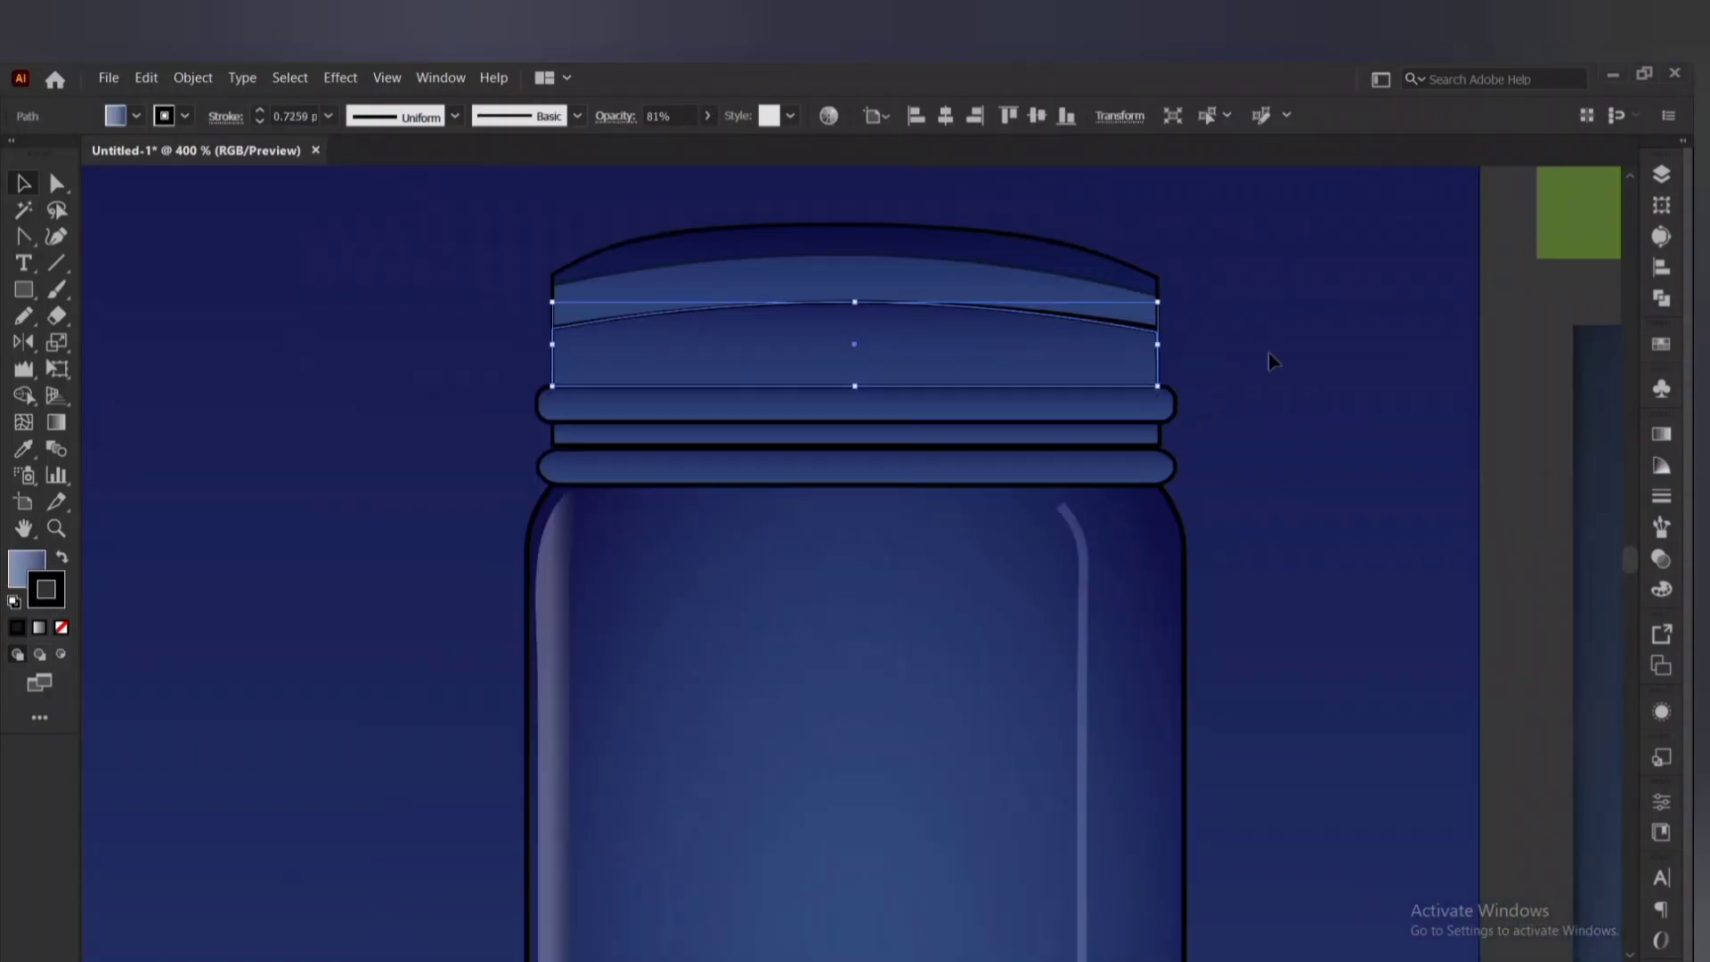
Try reducing the height of the two topmost mouth pieces from above.
scroll(624, 360, up, 3)
scroll(575, 244, up, 1)
drag(496, 212, 502, 283)
drag(763, 217, 766, 245)
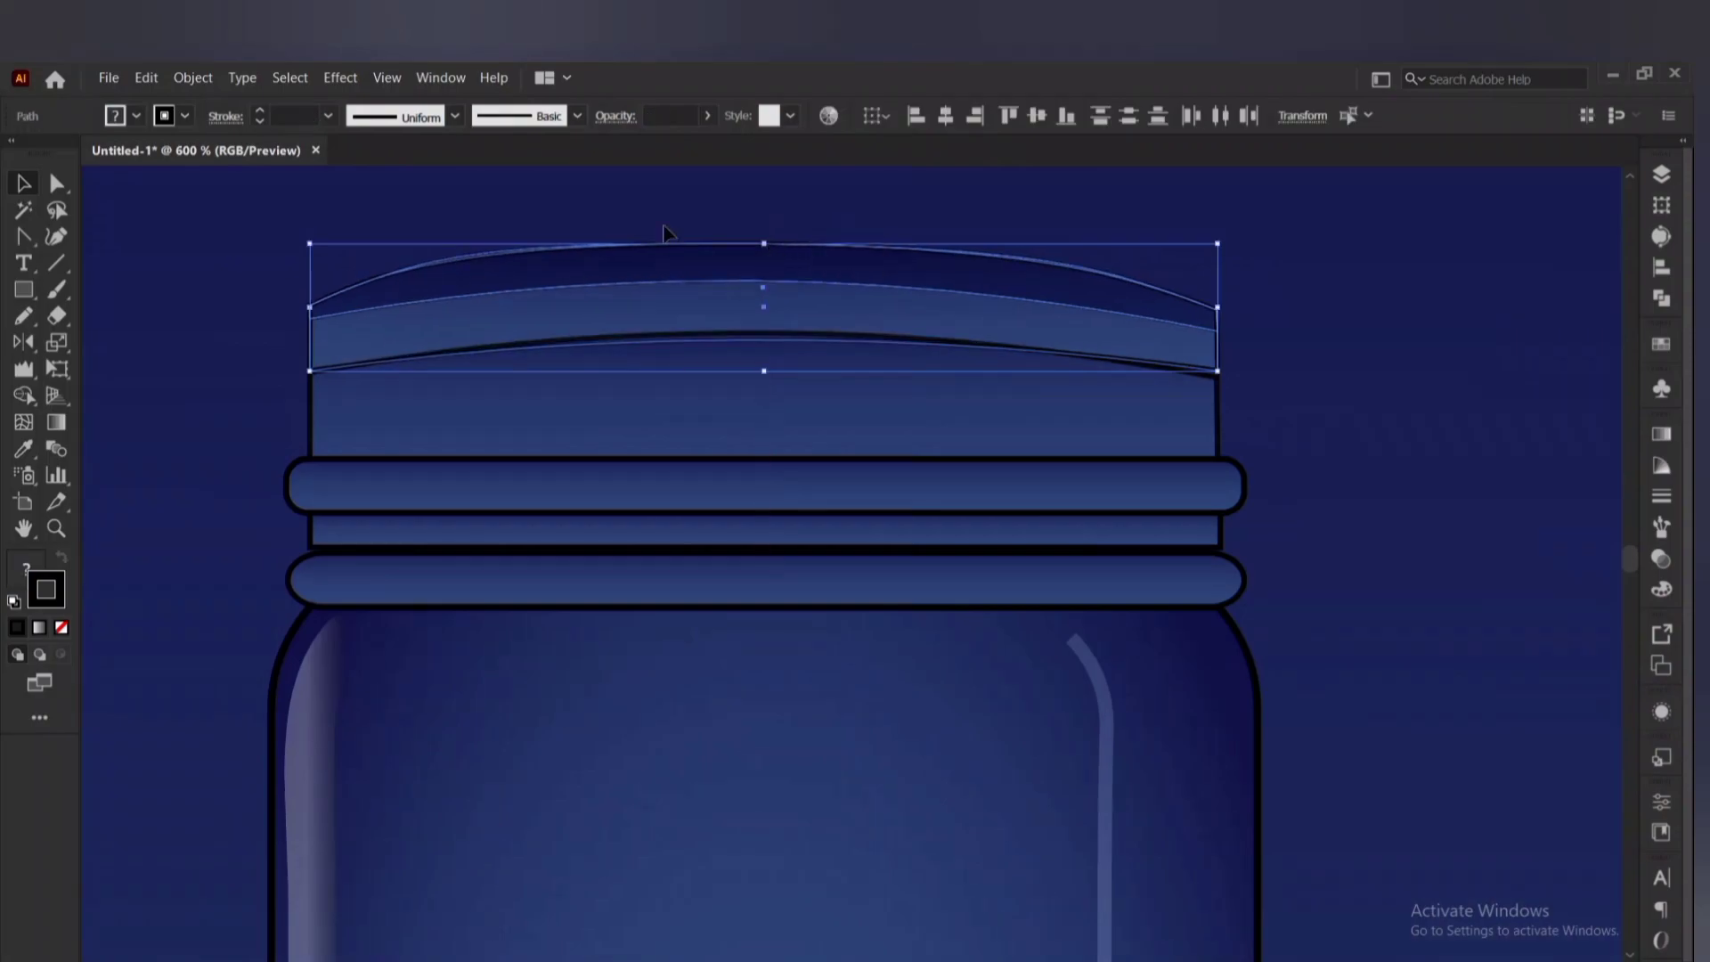
click(998, 209)
scroll(1006, 267, down, 1)
scroll(1066, 249, up, 1)
Delete the topmost mouth pieces, keeping the curved neck section above the upper ring.
drag(1198, 322, 1166, 356)
drag(1199, 253, 1205, 273)
key(Delete)
click(798, 341)
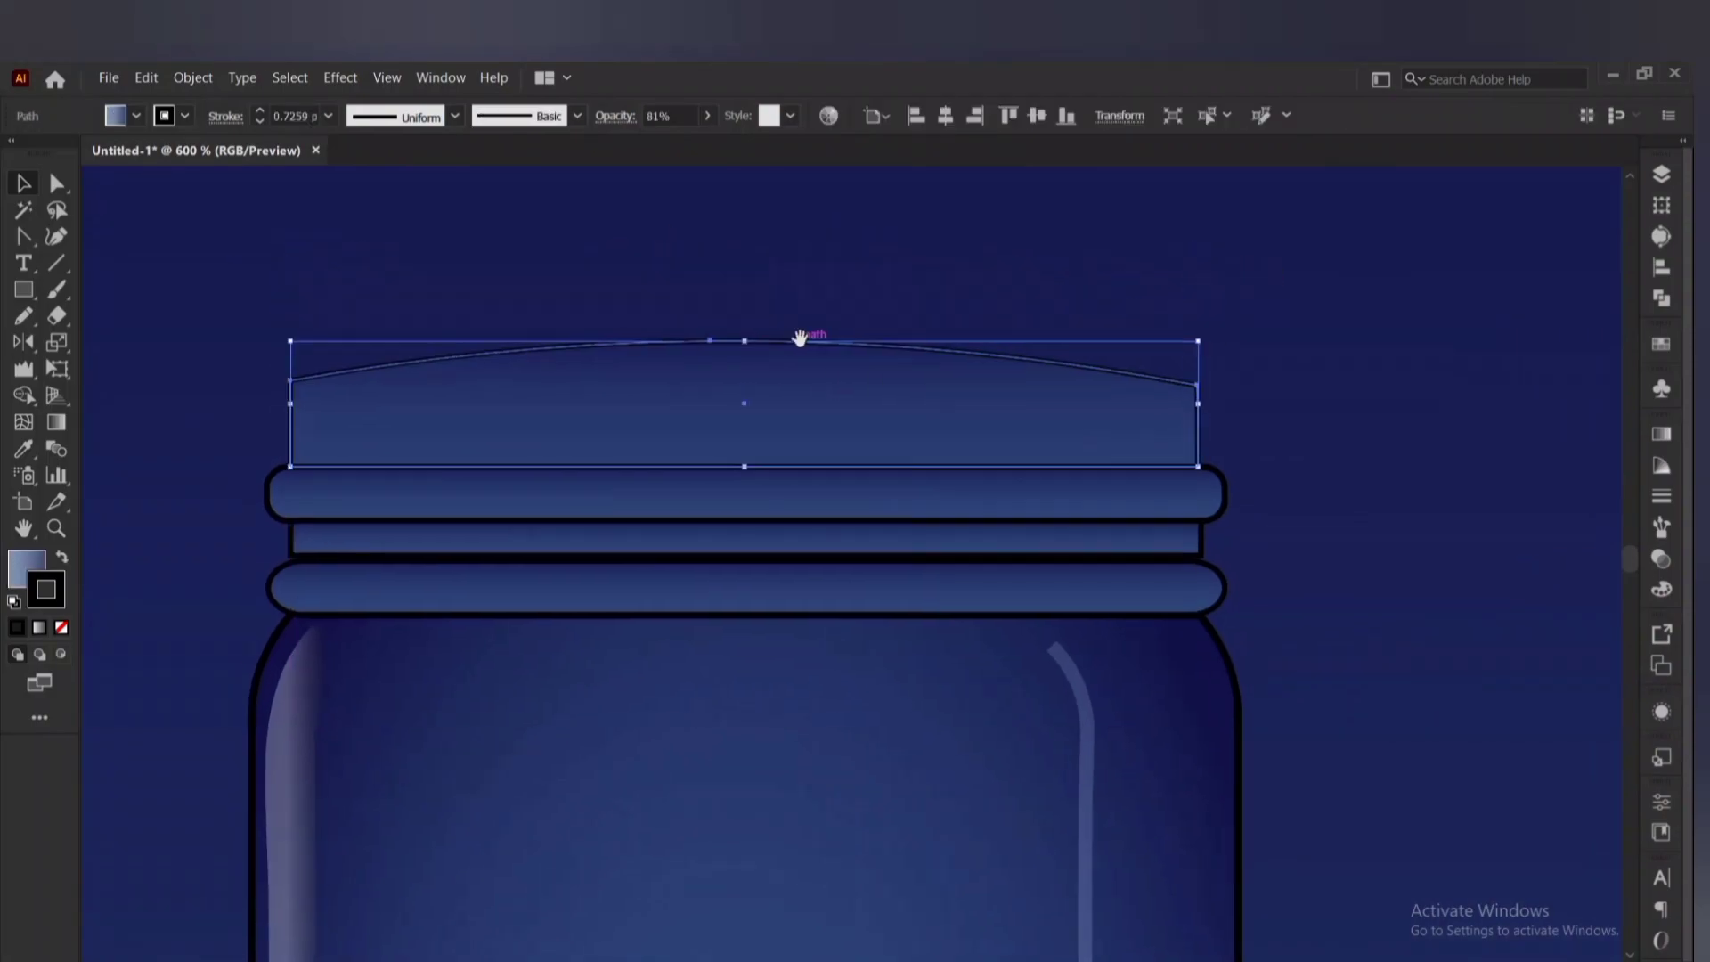
click(790, 314)
Draw a thin, wide ellipse across the full width of the curved neck section for the jar's opening.
scroll(790, 314, up, 1)
key(l)
mouse_move(127, 400)
mouse_down()
mouse_move(1334, 422)
mouse_move(1333, 443)
mouse_up()
key(v)
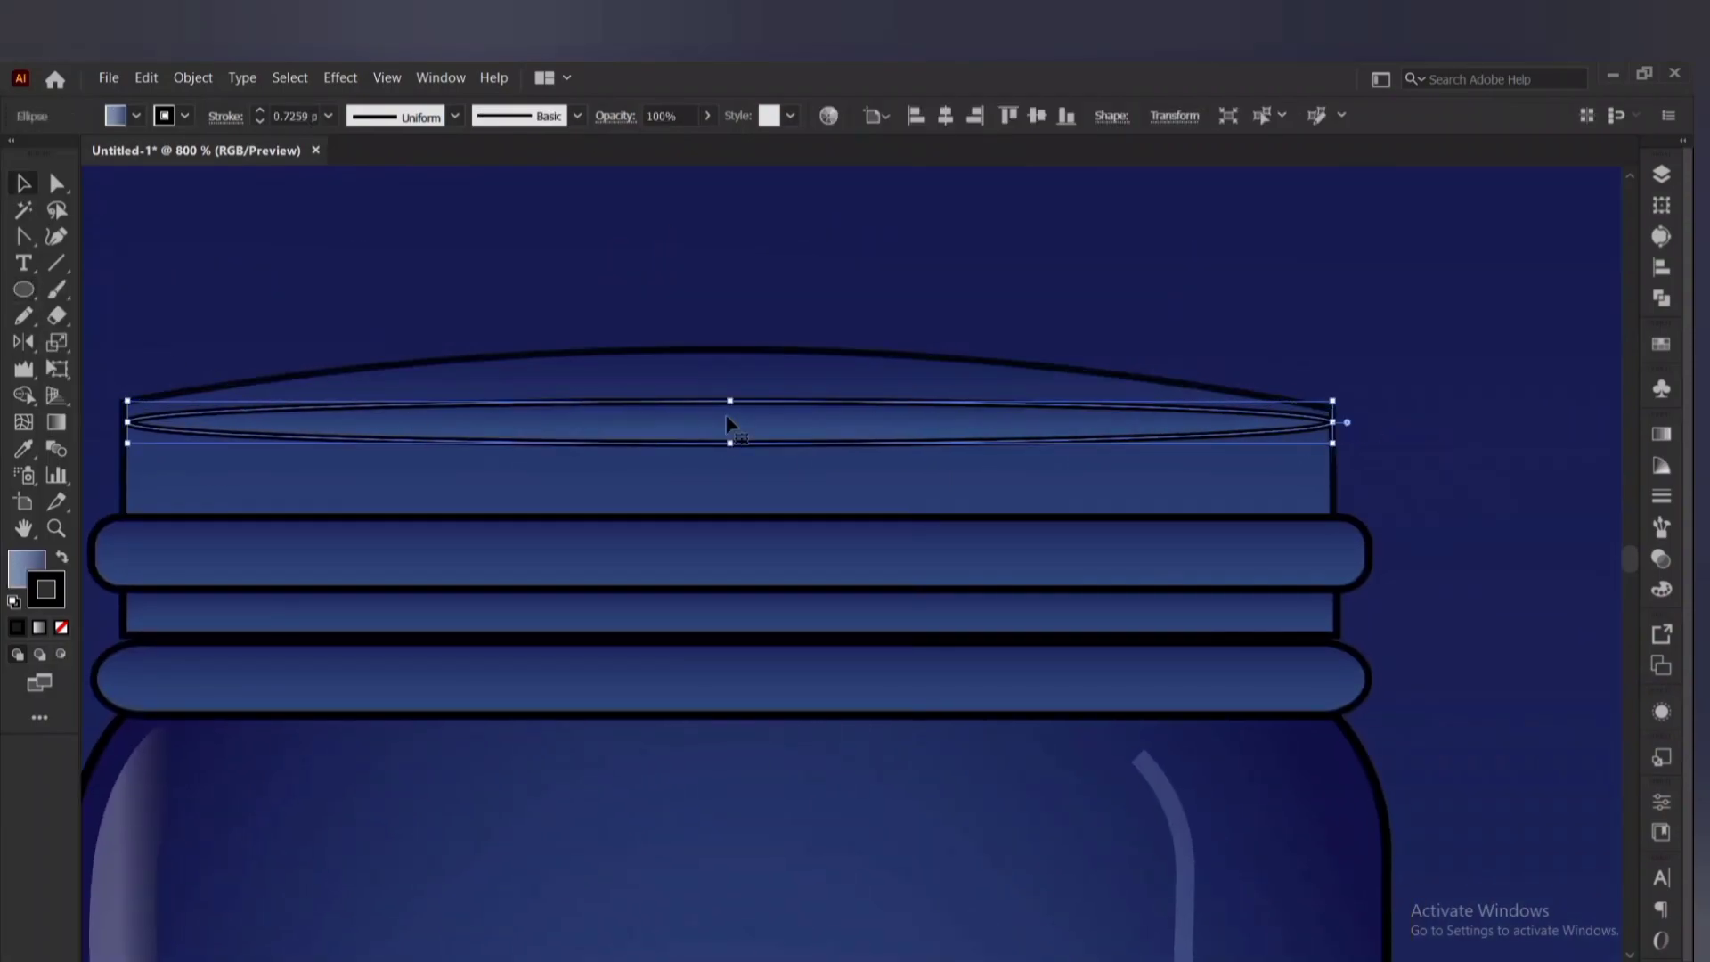
Stretch the mouth ellipse upward until its upper edge reaches the top of the curved neck section.
drag(729, 401, 729, 358)
mouse_move(786, 440)
mouse_down()
mouse_move(913, 451)
mouse_move(858, 427)
mouse_up()
click(862, 303)
click(858, 400)
drag(859, 369, 859, 358)
click(802, 294)
Split the curved neck section along the mouth ellipse with Pathfinder's Divide.
drag(412, 410, 412, 435)
shift+click(427, 489)
drag(891, 445, 718, 435)
click(1661, 268)
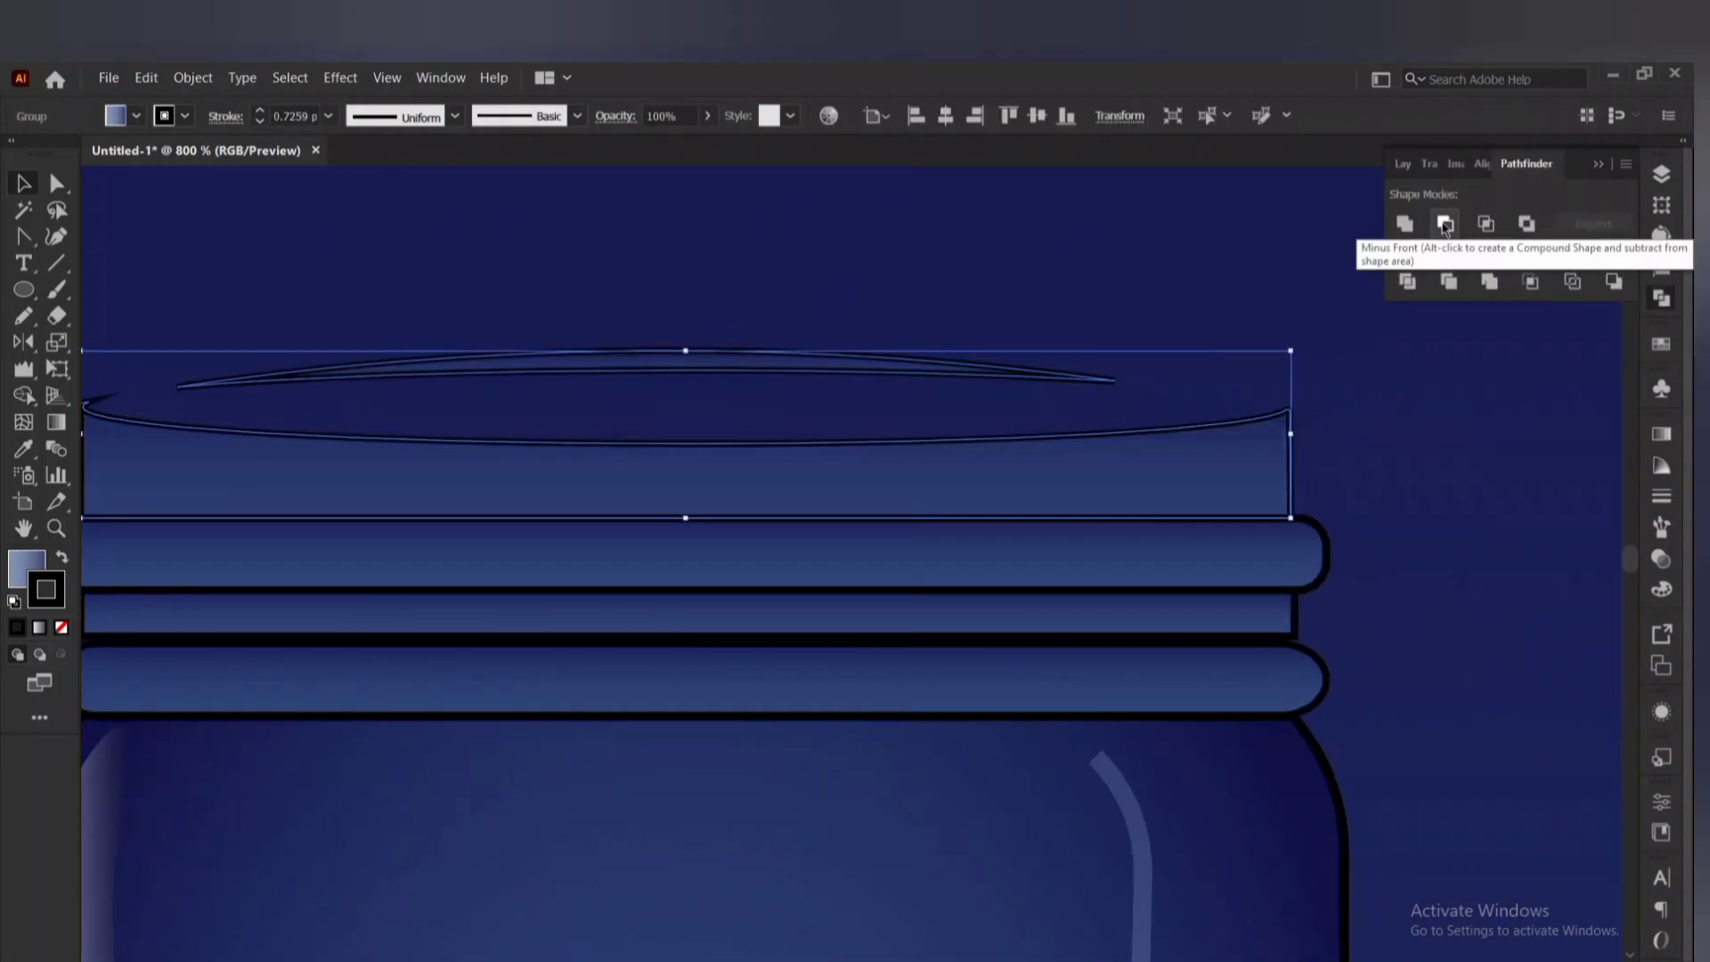
click(1405, 282)
key(ctrl+z)
click(1244, 264)
mouse_move(1244, 267)
mouse_down()
mouse_move(1104, 454)
mouse_move(1286, 378)
mouse_up()
Try lowering the mouth ellipse's opacity to 56%.
scroll(1104, 322, down, 1)
scroll(969, 285, up, 2)
scroll(828, 405, down, 1)
alt+click(828, 420)
scroll(1255, 530, up, 1)
scroll(267, 429, up, 7)
scroll(765, 697, down, 7)
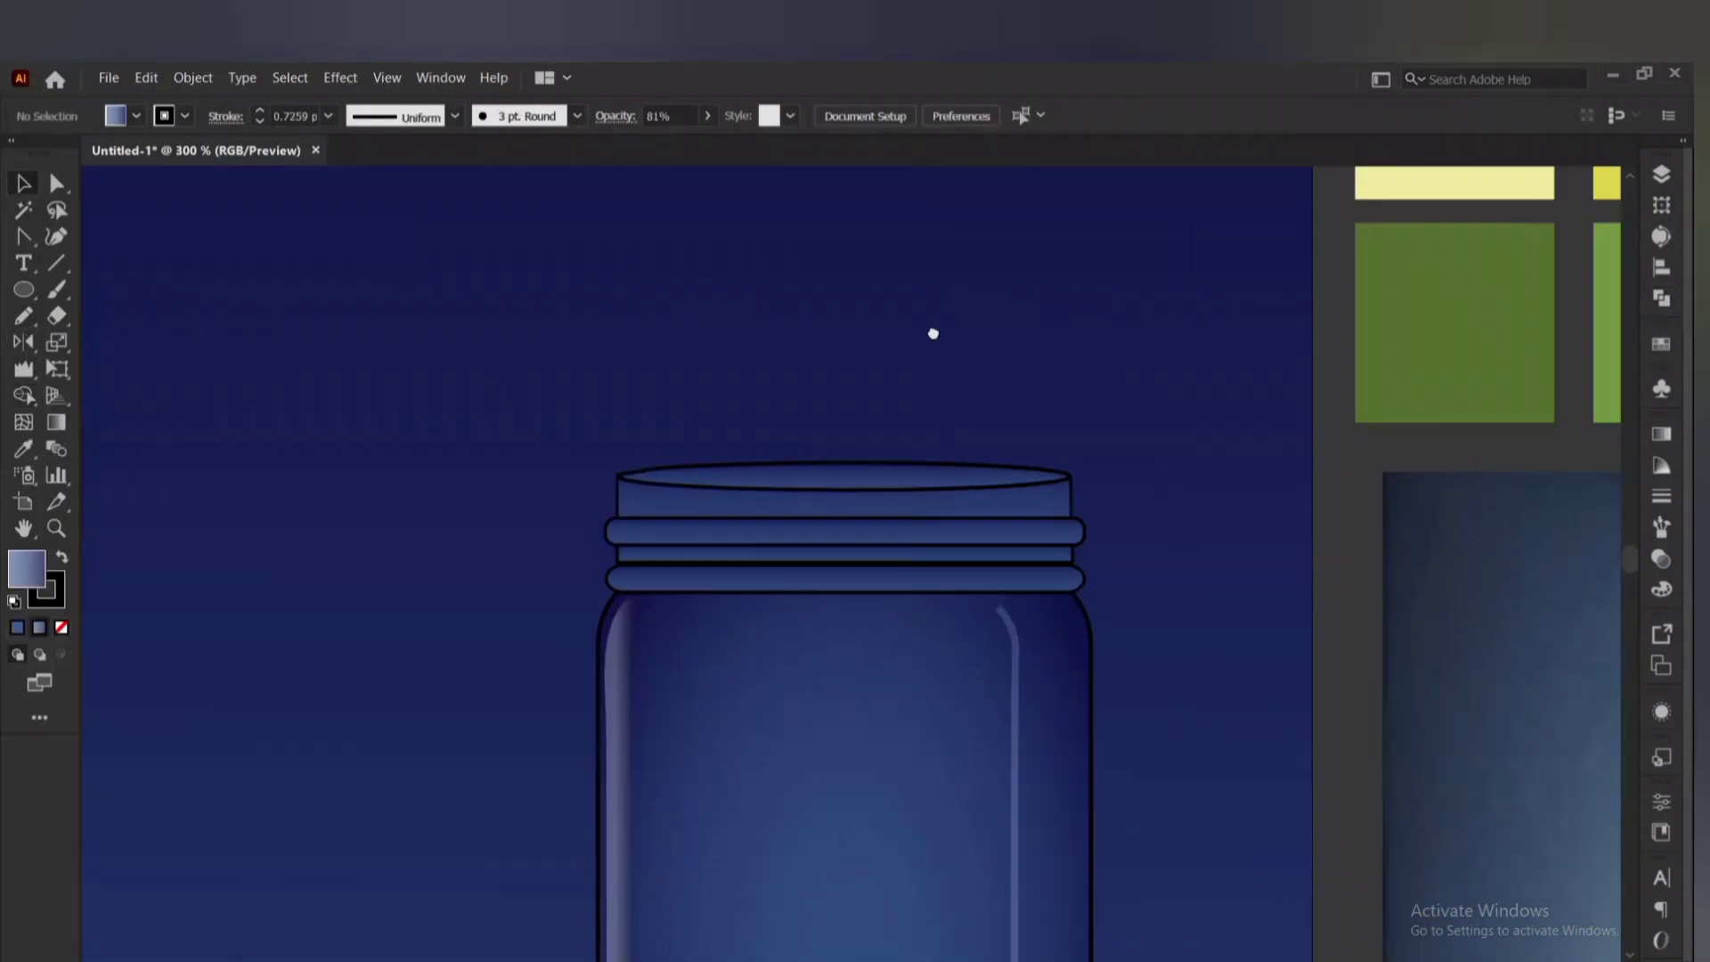
key(v)
scroll(616, 350, up, 1)
scroll(615, 343, down, 3)
click(709, 116)
drag(715, 142, 674, 143)
click(700, 270)
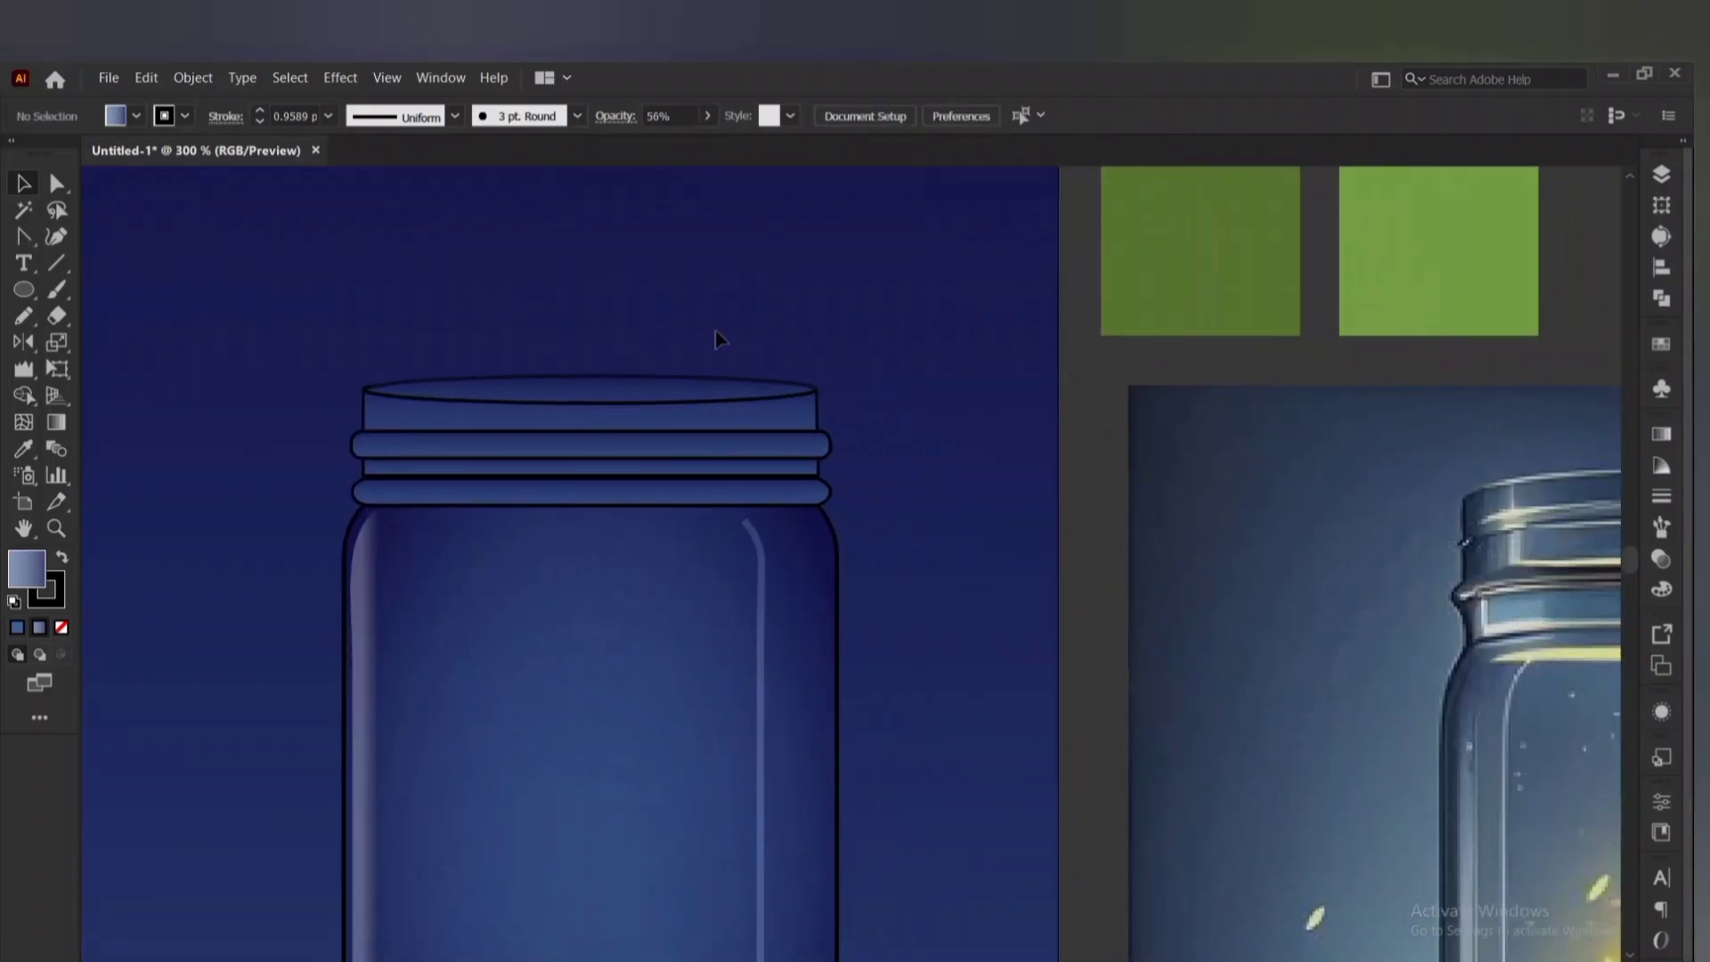
Try different blend modes on the mouth ellipse.
click(623, 390)
click(615, 115)
click(438, 153)
click(451, 235)
click(438, 153)
click(448, 334)
click(750, 319)
scroll(792, 343, down, 3)
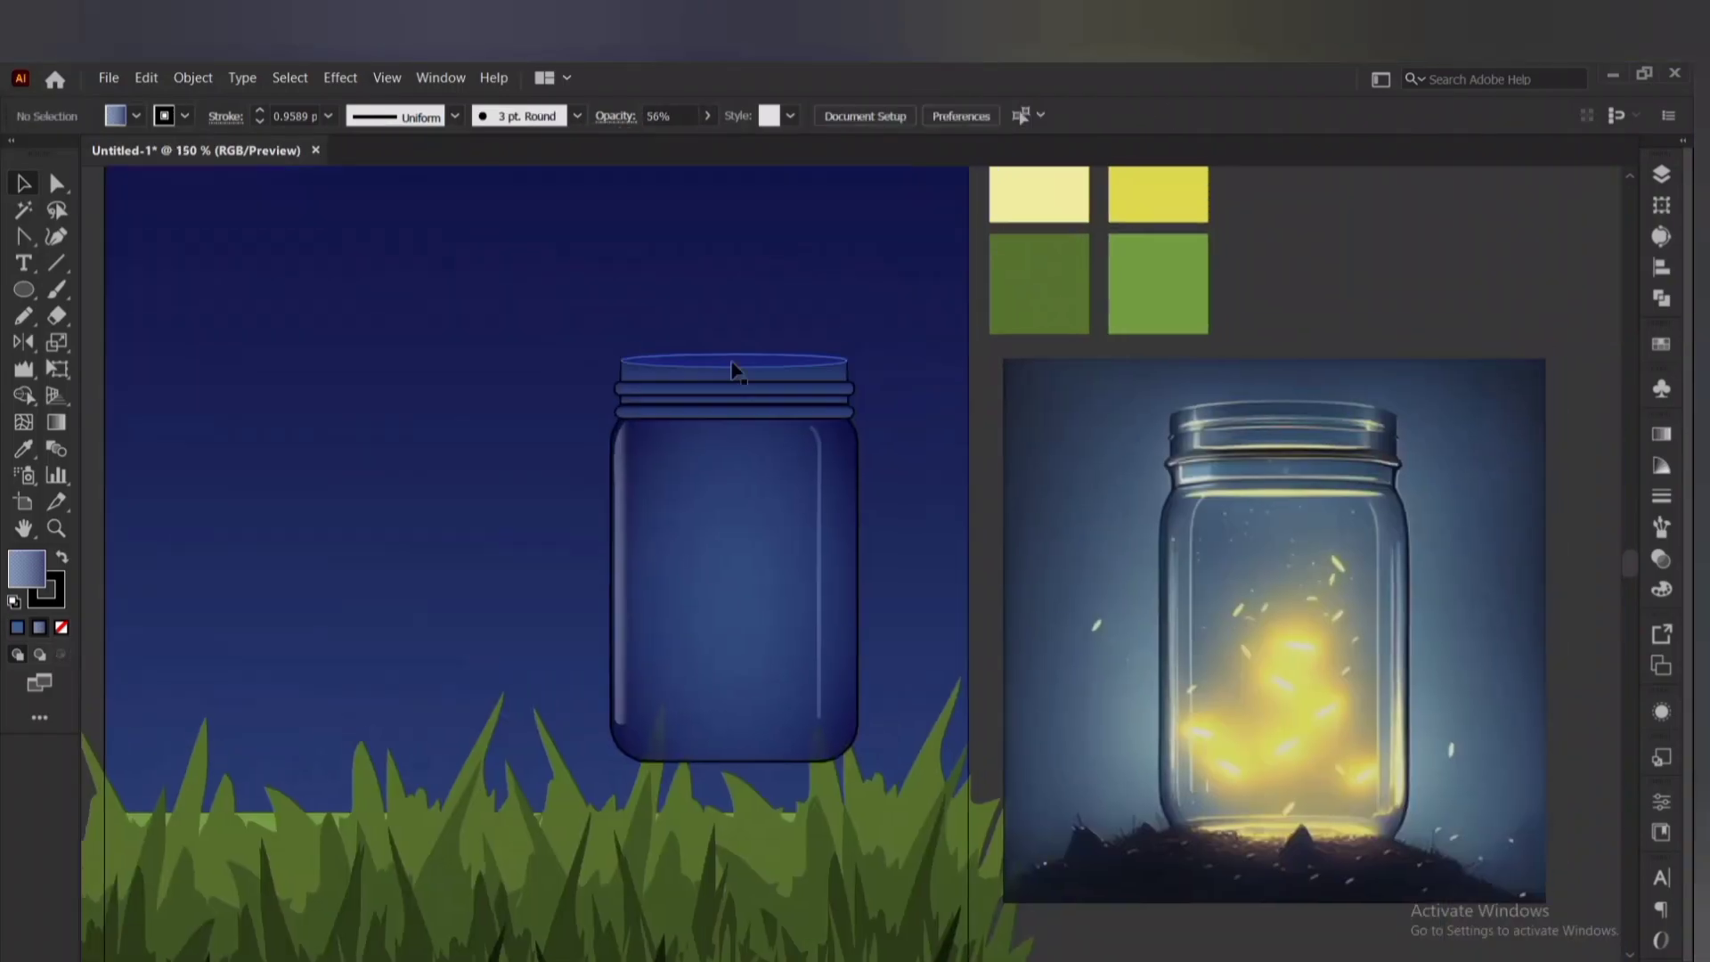
Set the mouth ellipse's blend mode to Normal and its opacity to 98%.
scroll(737, 367, up, 6)
click(736, 371)
click(616, 116)
click(438, 153)
click(432, 178)
click(604, 153)
drag(556, 182, 588, 196)
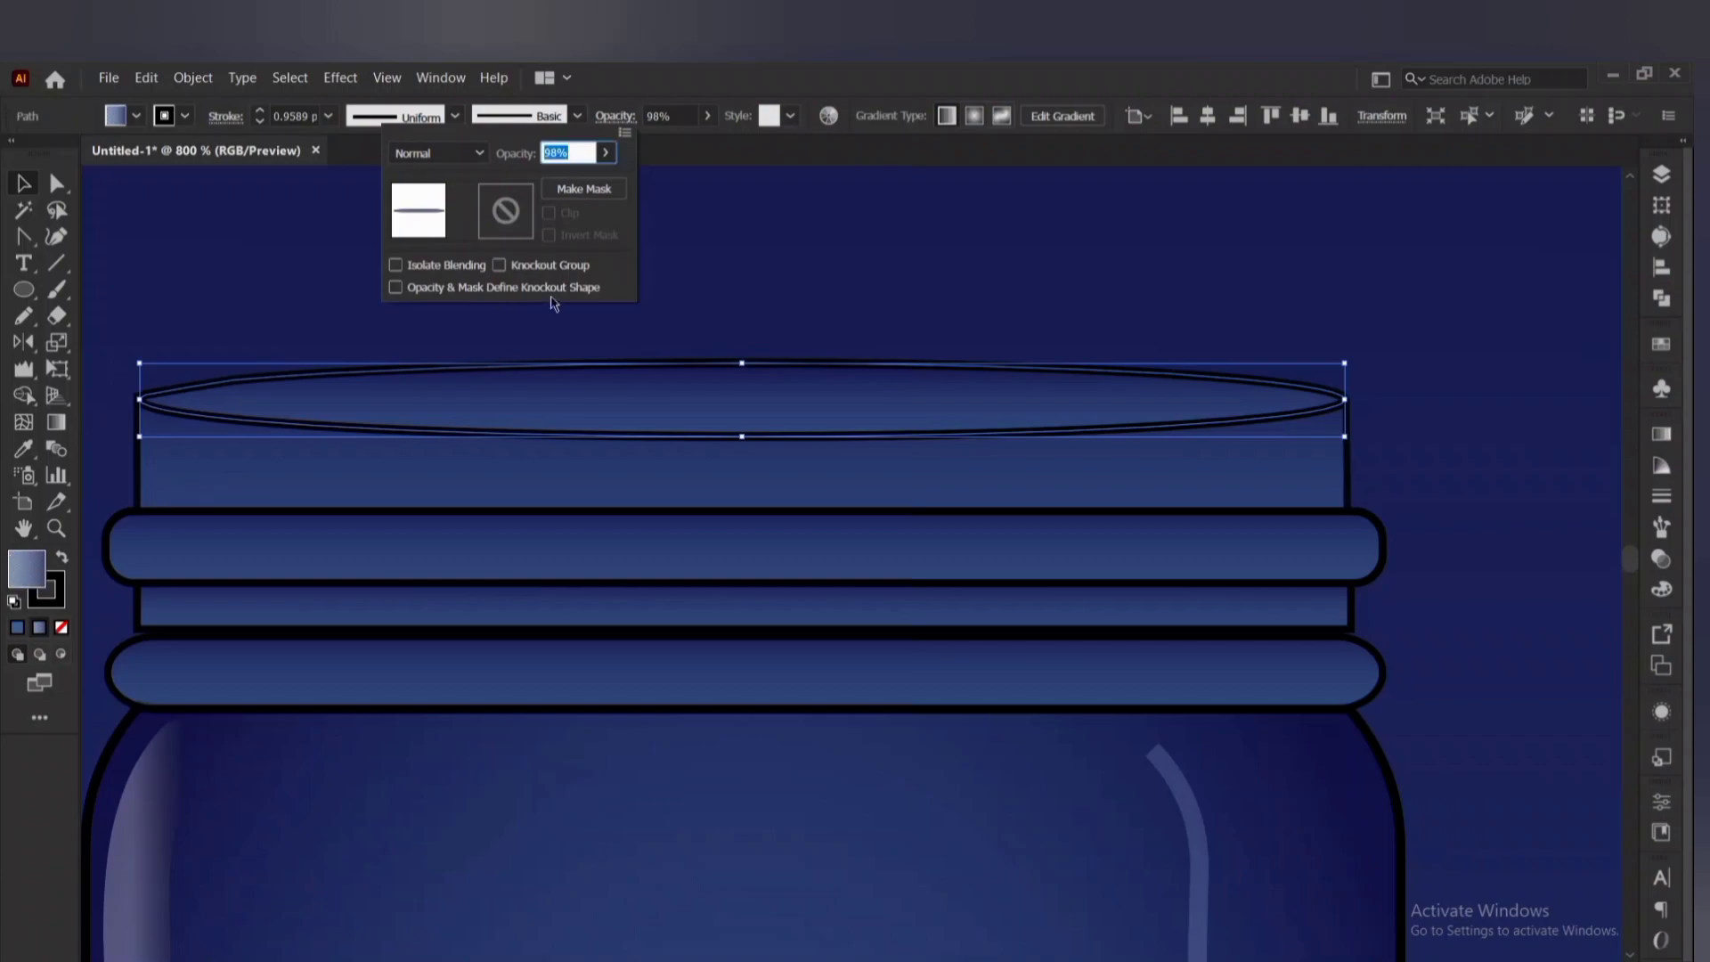
Switch the mouth ellipse's fill to a radial gradient with its midpoint at about 56.7%.
click(1662, 434)
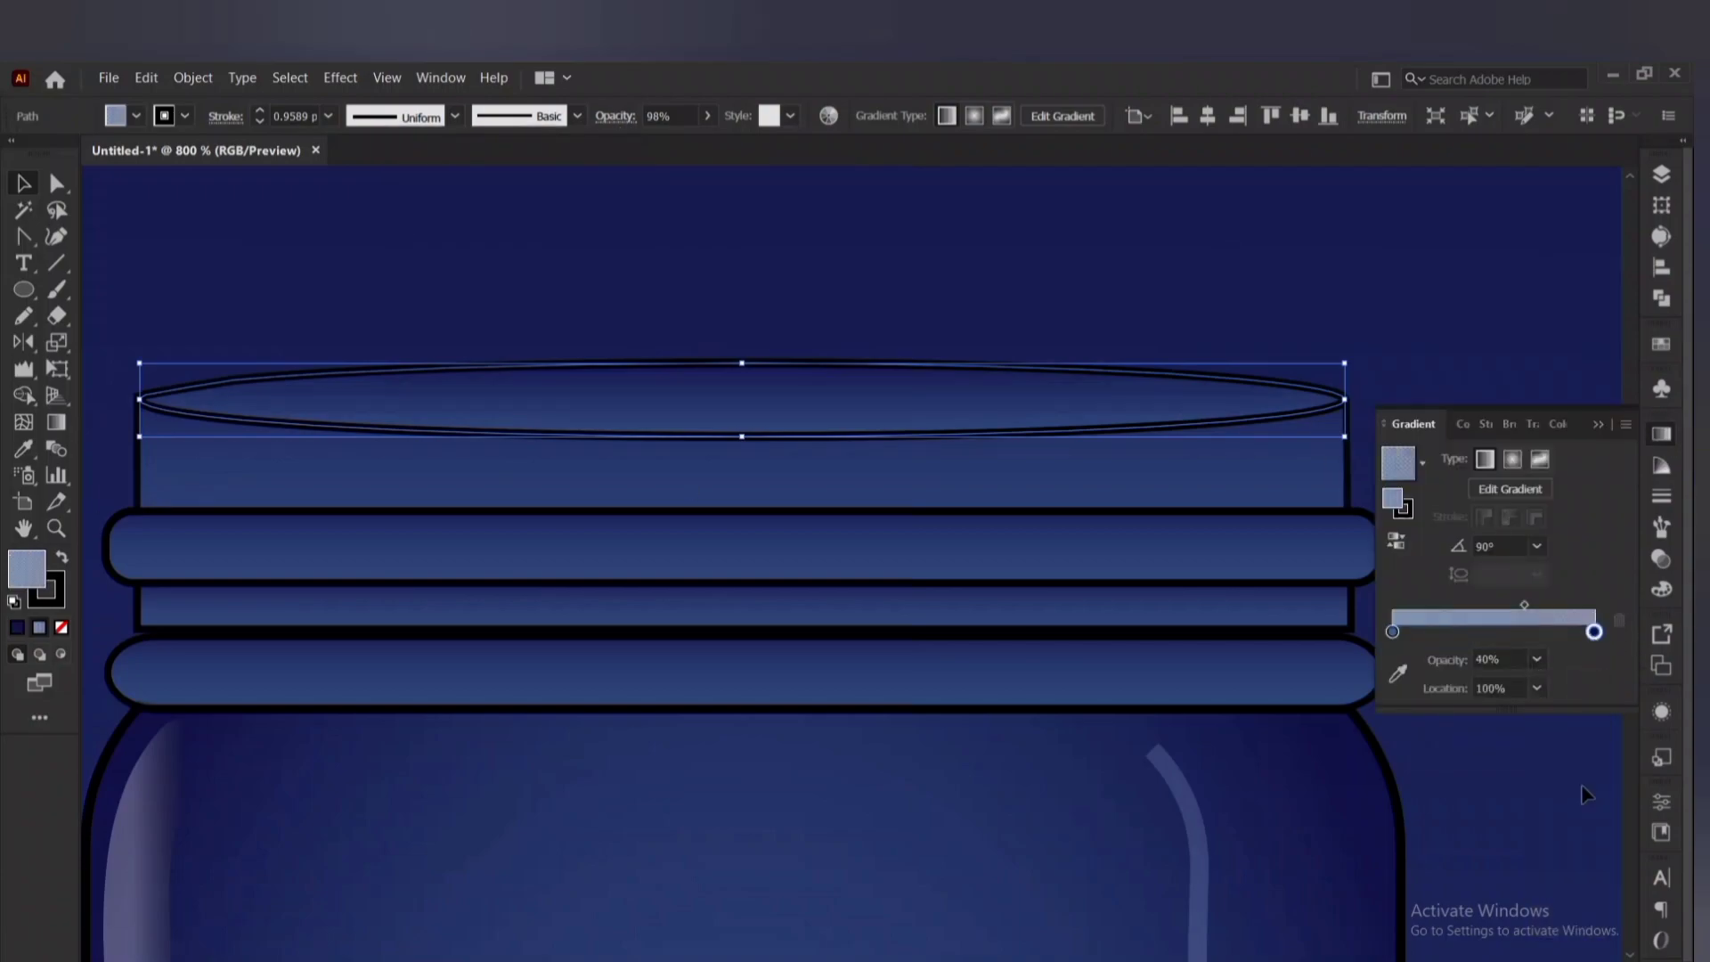
drag(1594, 631, 1508, 606)
click(1512, 460)
click(1509, 489)
scroll(750, 405, down, 3)
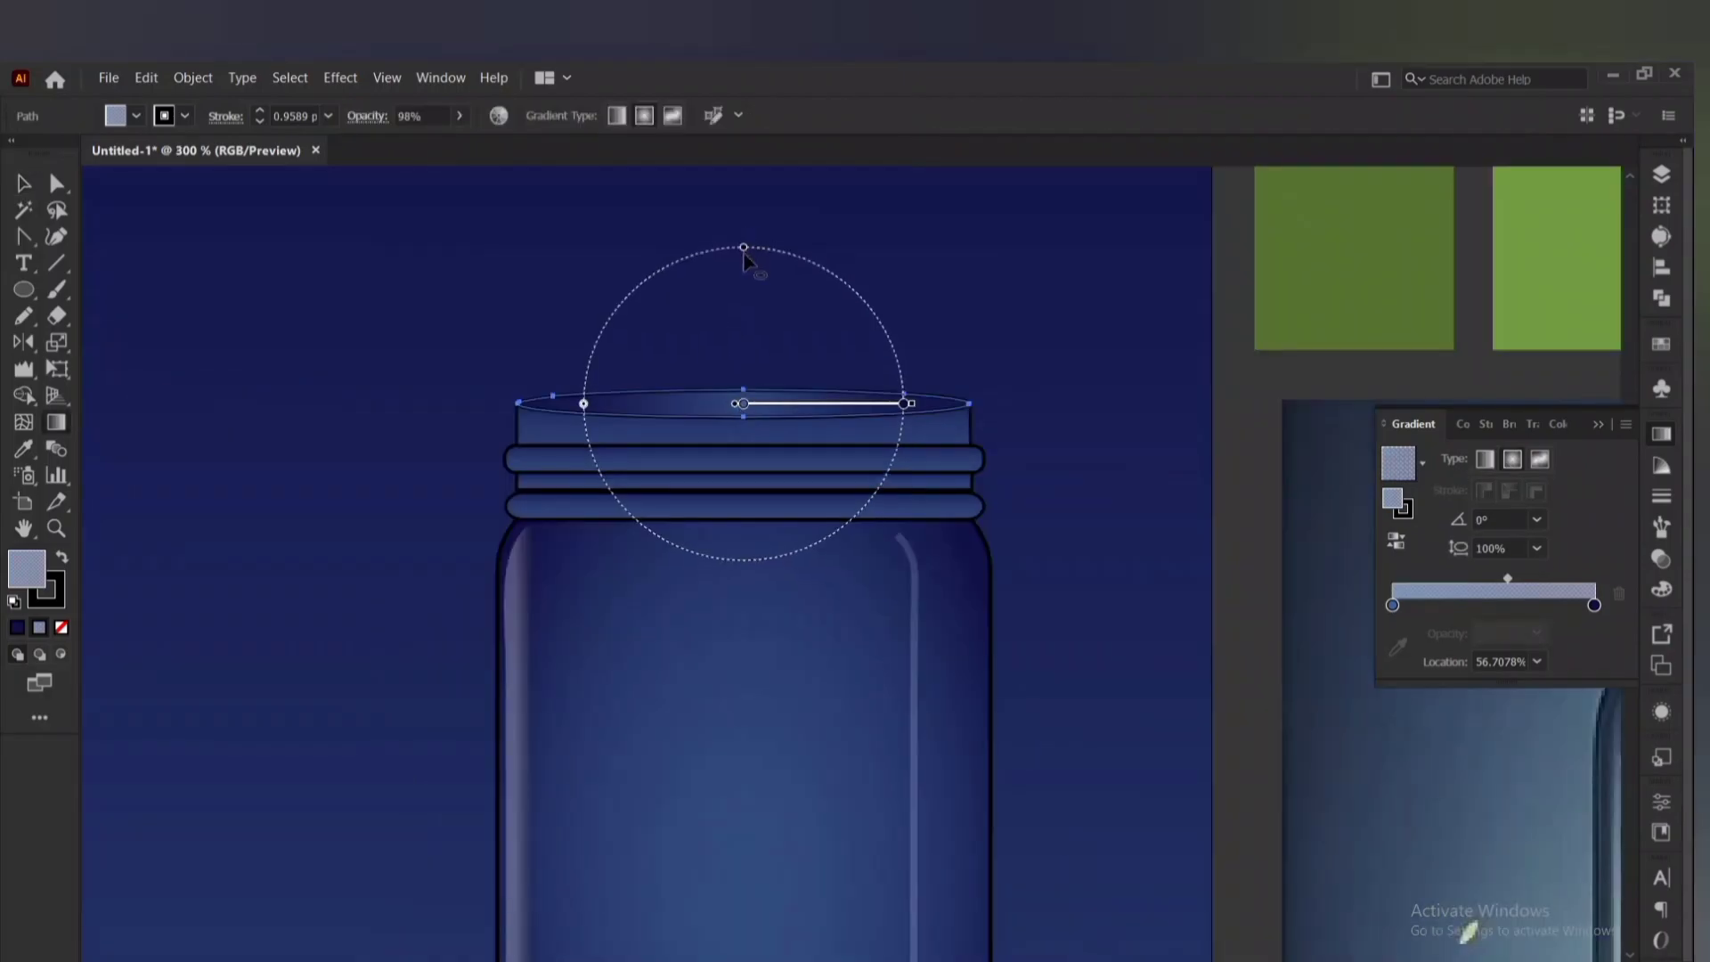
Flatten and widen the radial gradient's circle to follow the shape of the mouth ellipse.
drag(744, 243, 745, 394)
scroll(711, 403, up, 4)
scroll(94, 393, down, 1)
drag(94, 393, 60, 393)
scroll(470, 445, up, 2)
drag(721, 288, 721, 275)
Adjust the mouth's radial gradient to a start stop at about 3.25%, a closer midpoint and an aspect ratio of about 20.8%.
drag(720, 341, 755, 341)
drag(1339, 338, 1033, 341)
scroll(754, 343, down, 3)
drag(744, 317, 743, 259)
scroll(744, 262, down, 1)
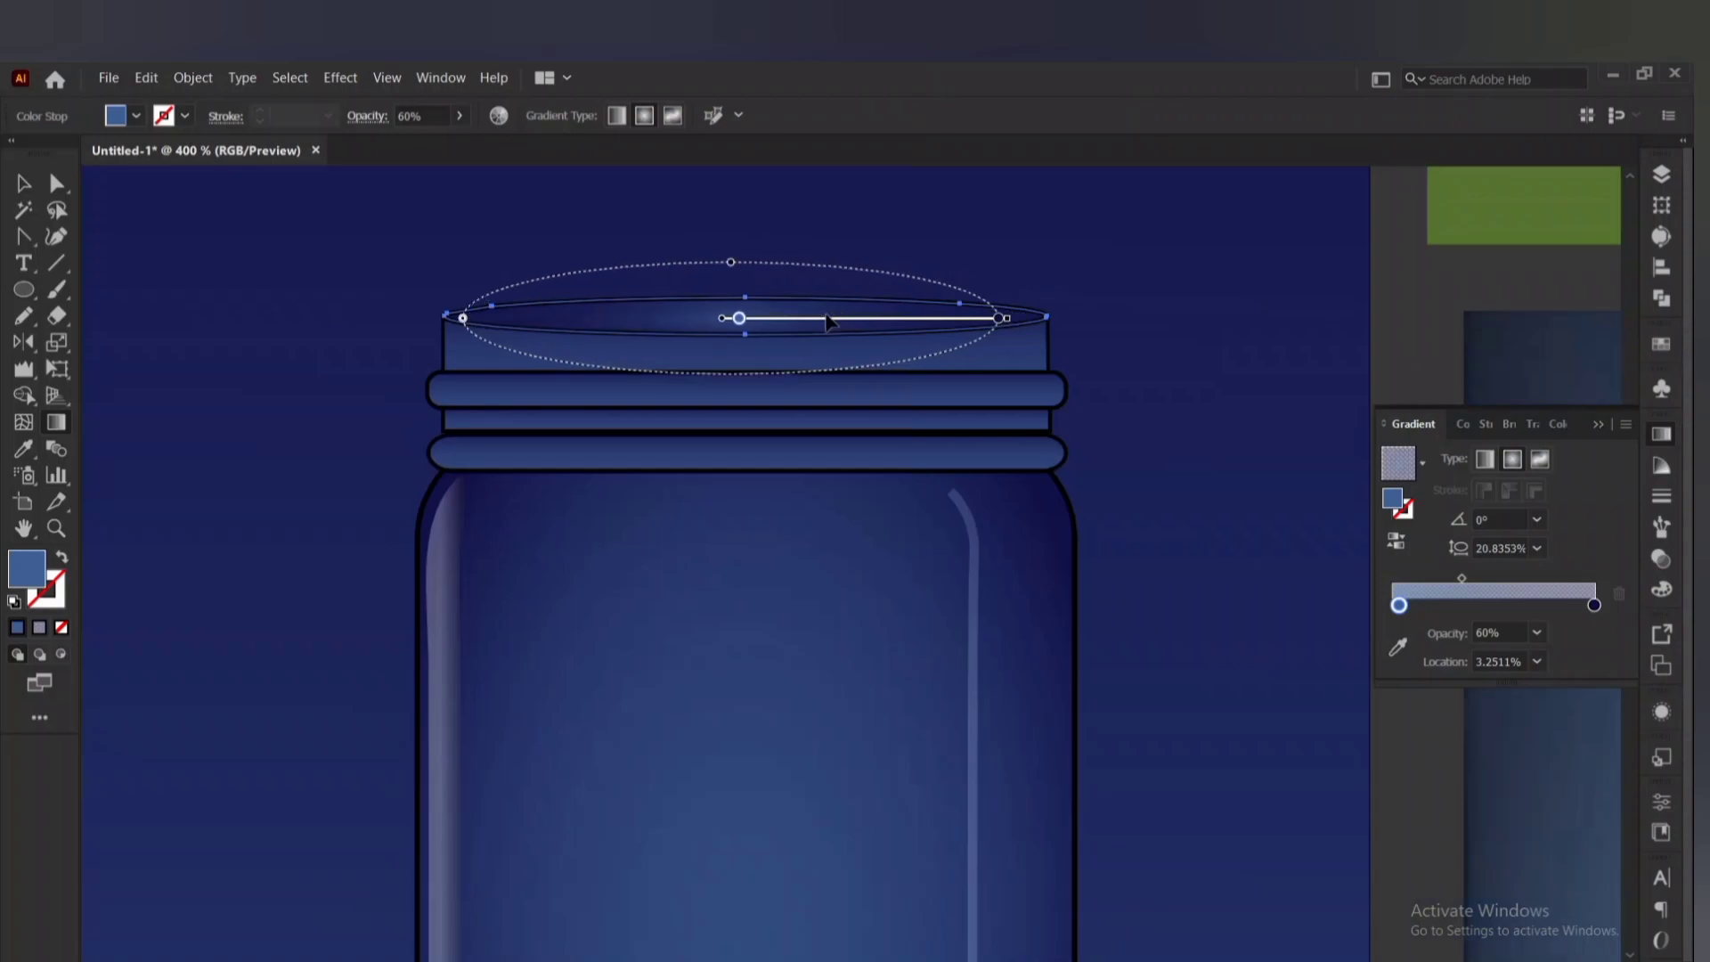
click(24, 183)
click(263, 256)
scroll(830, 289, down, 3)
scroll(804, 280, up, 4)
Set up the Paintbrush to draw inside the selected mouth ellipse.
key(b)
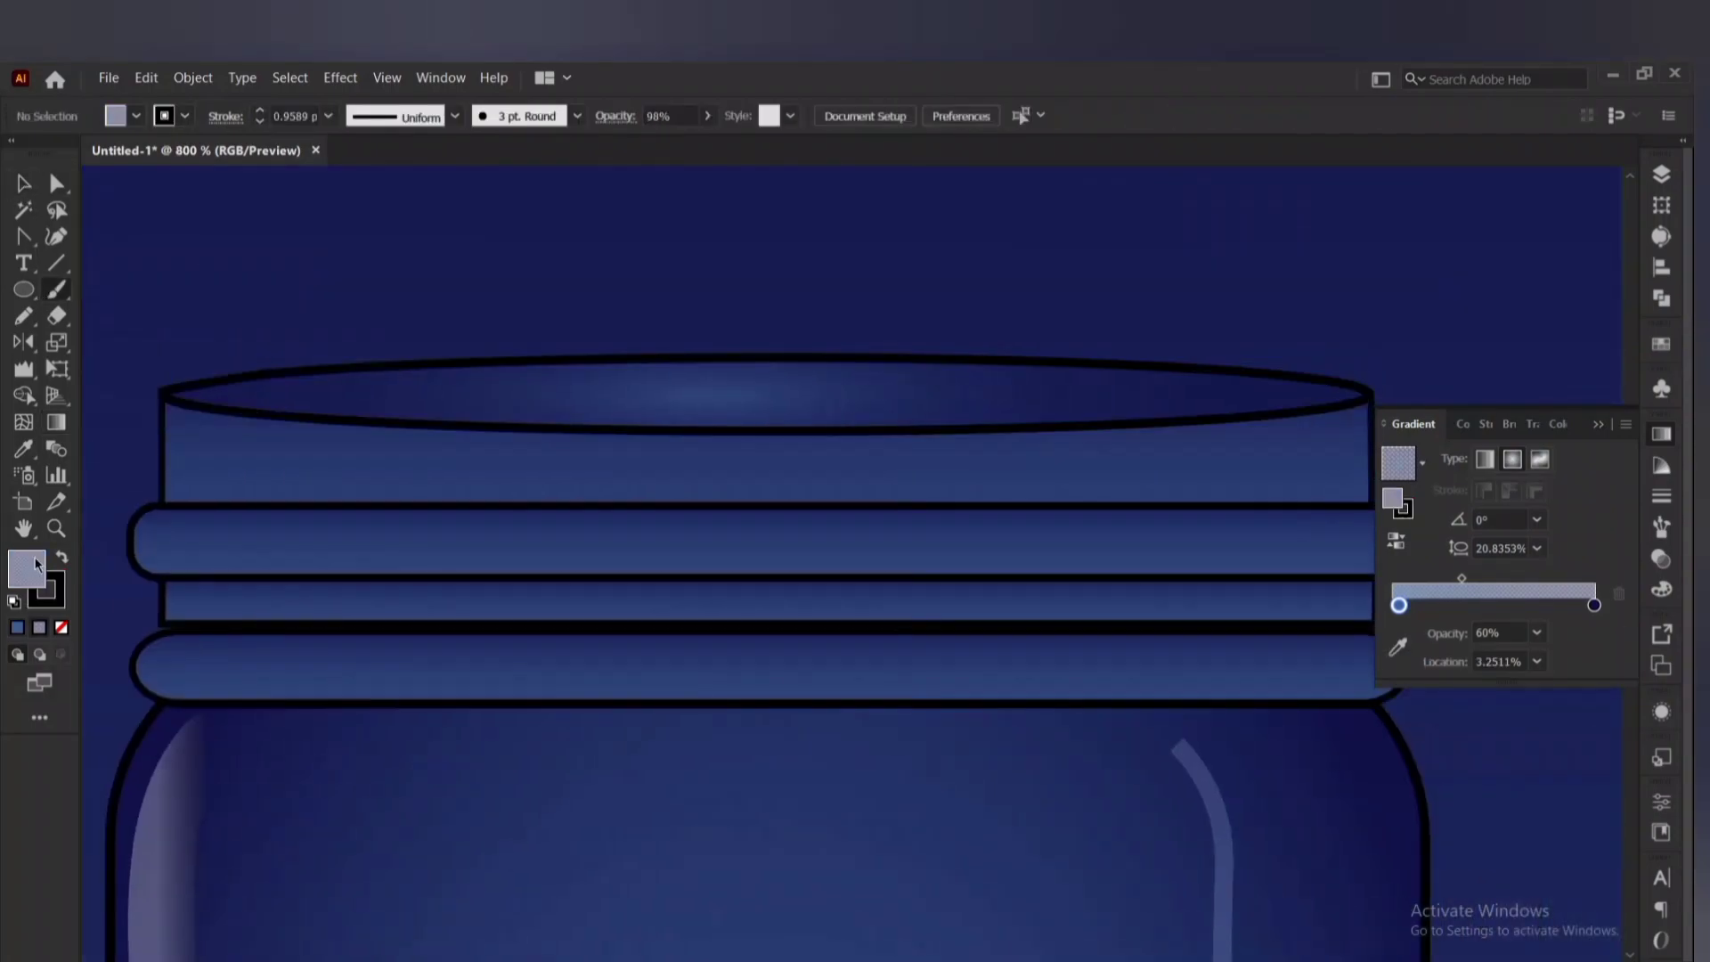
click(1660, 465)
click(1560, 514)
click(24, 183)
click(951, 428)
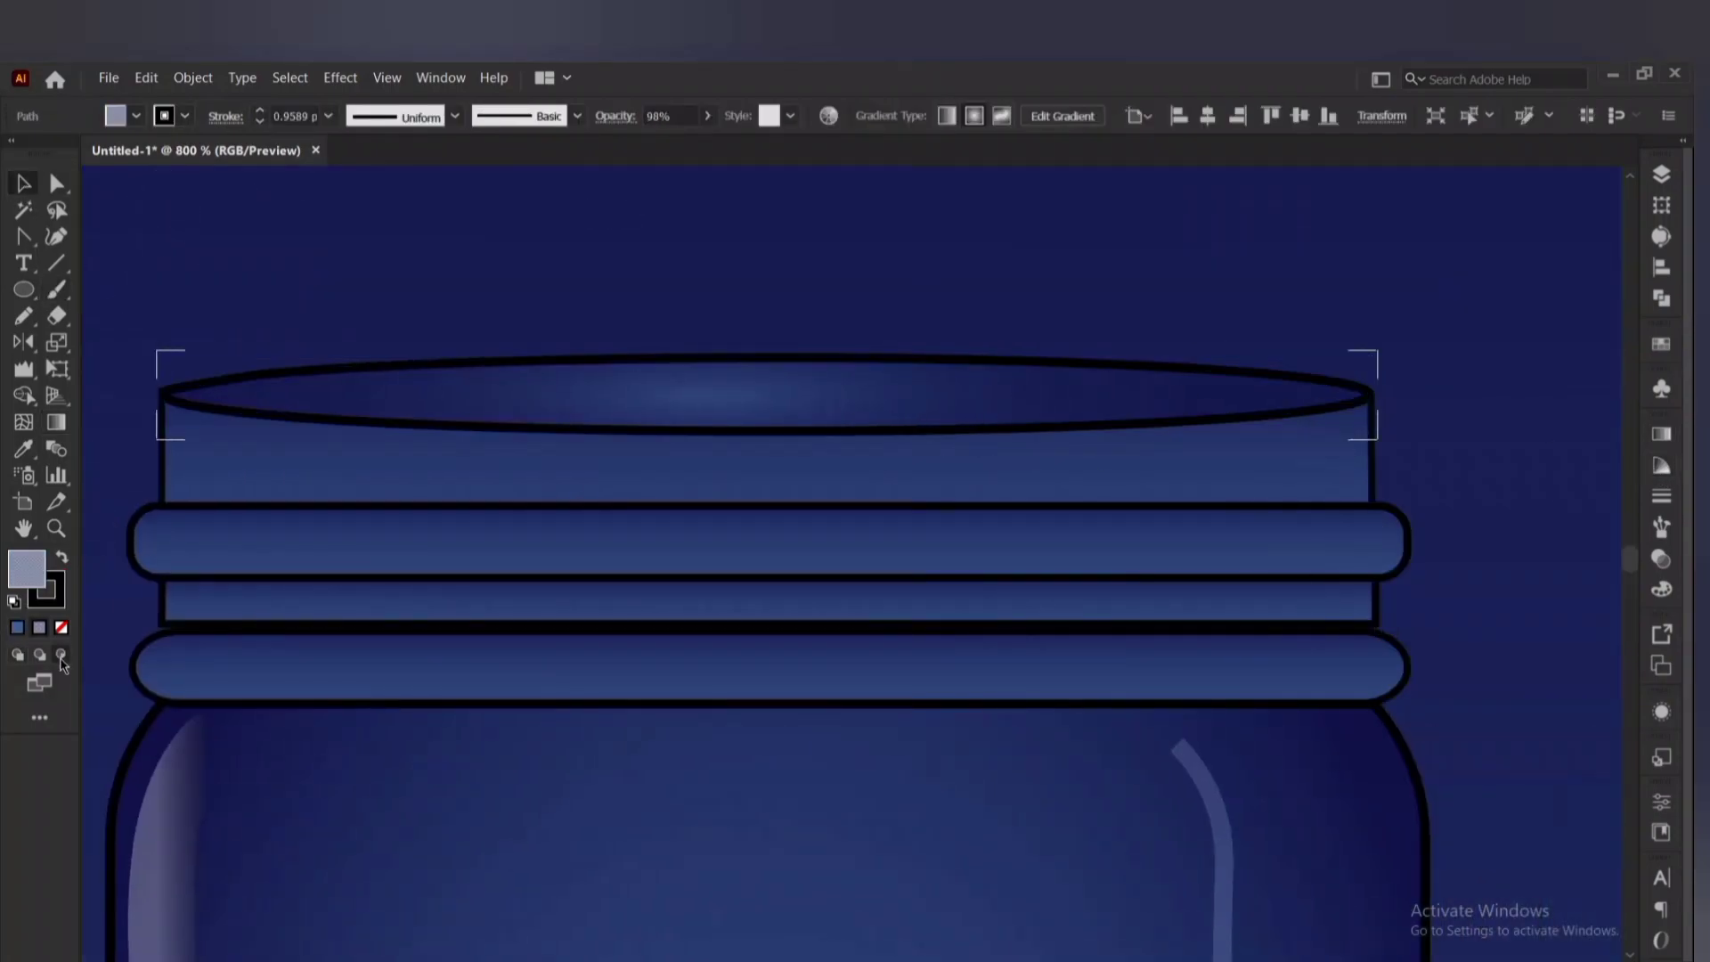
click(1661, 465)
click(1590, 513)
click(57, 290)
Try painting a brush stroke along the back rim inside the mouth ellipse.
mouse_move(168, 389)
mouse_down()
mouse_move(1093, 366)
mouse_move(1354, 384)
mouse_up()
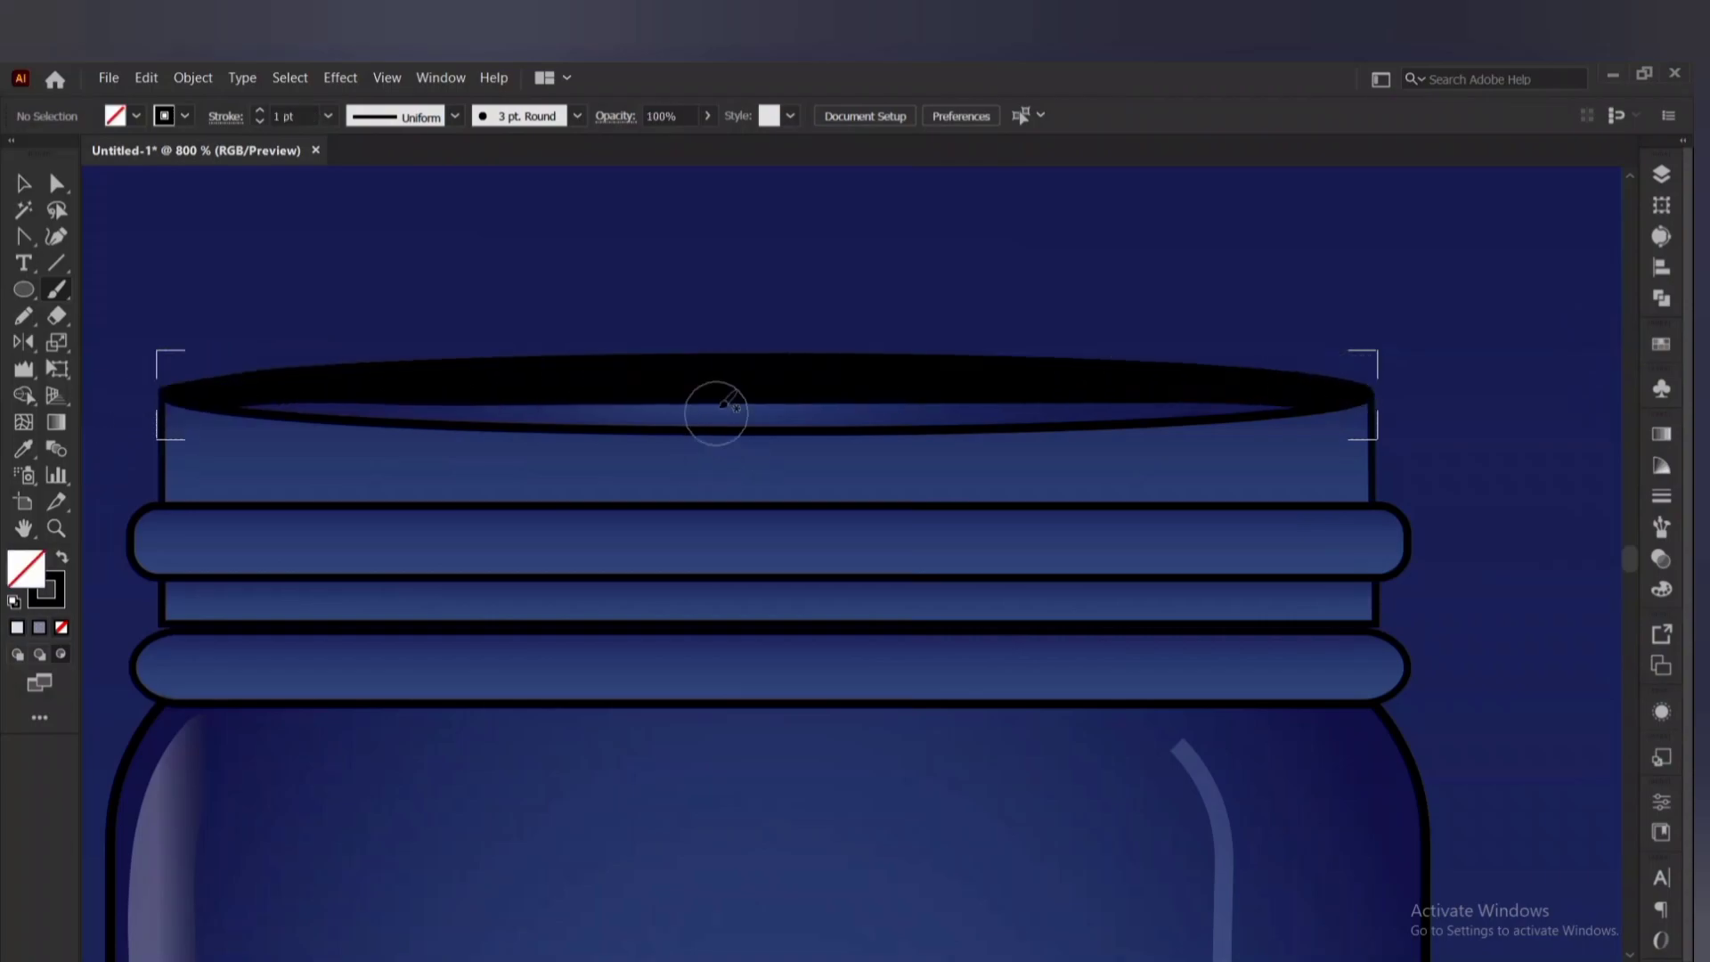
key(ctrl+z)
drag(469, 370, 1333, 381)
key(ctrl+z)
Paint a light 0.5 pt highlight inside the mouth ellipse and bend it to follow the back rim.
drag(167, 390, 1462, 383)
key(v)
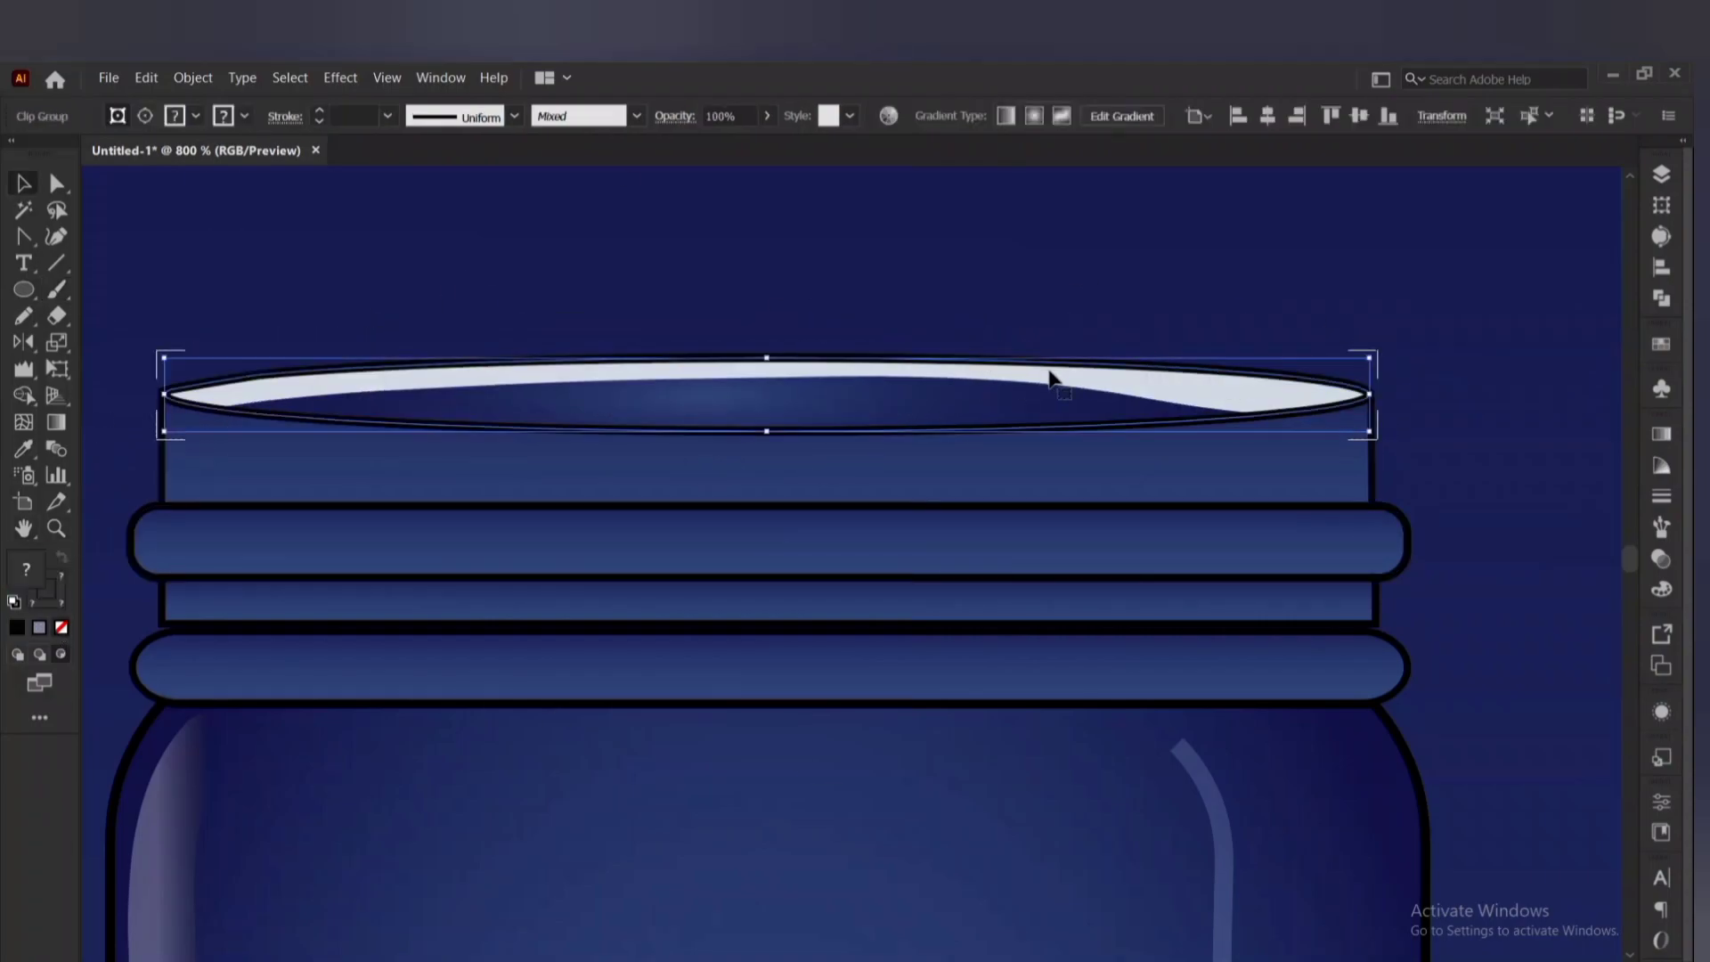
double_click(1051, 378)
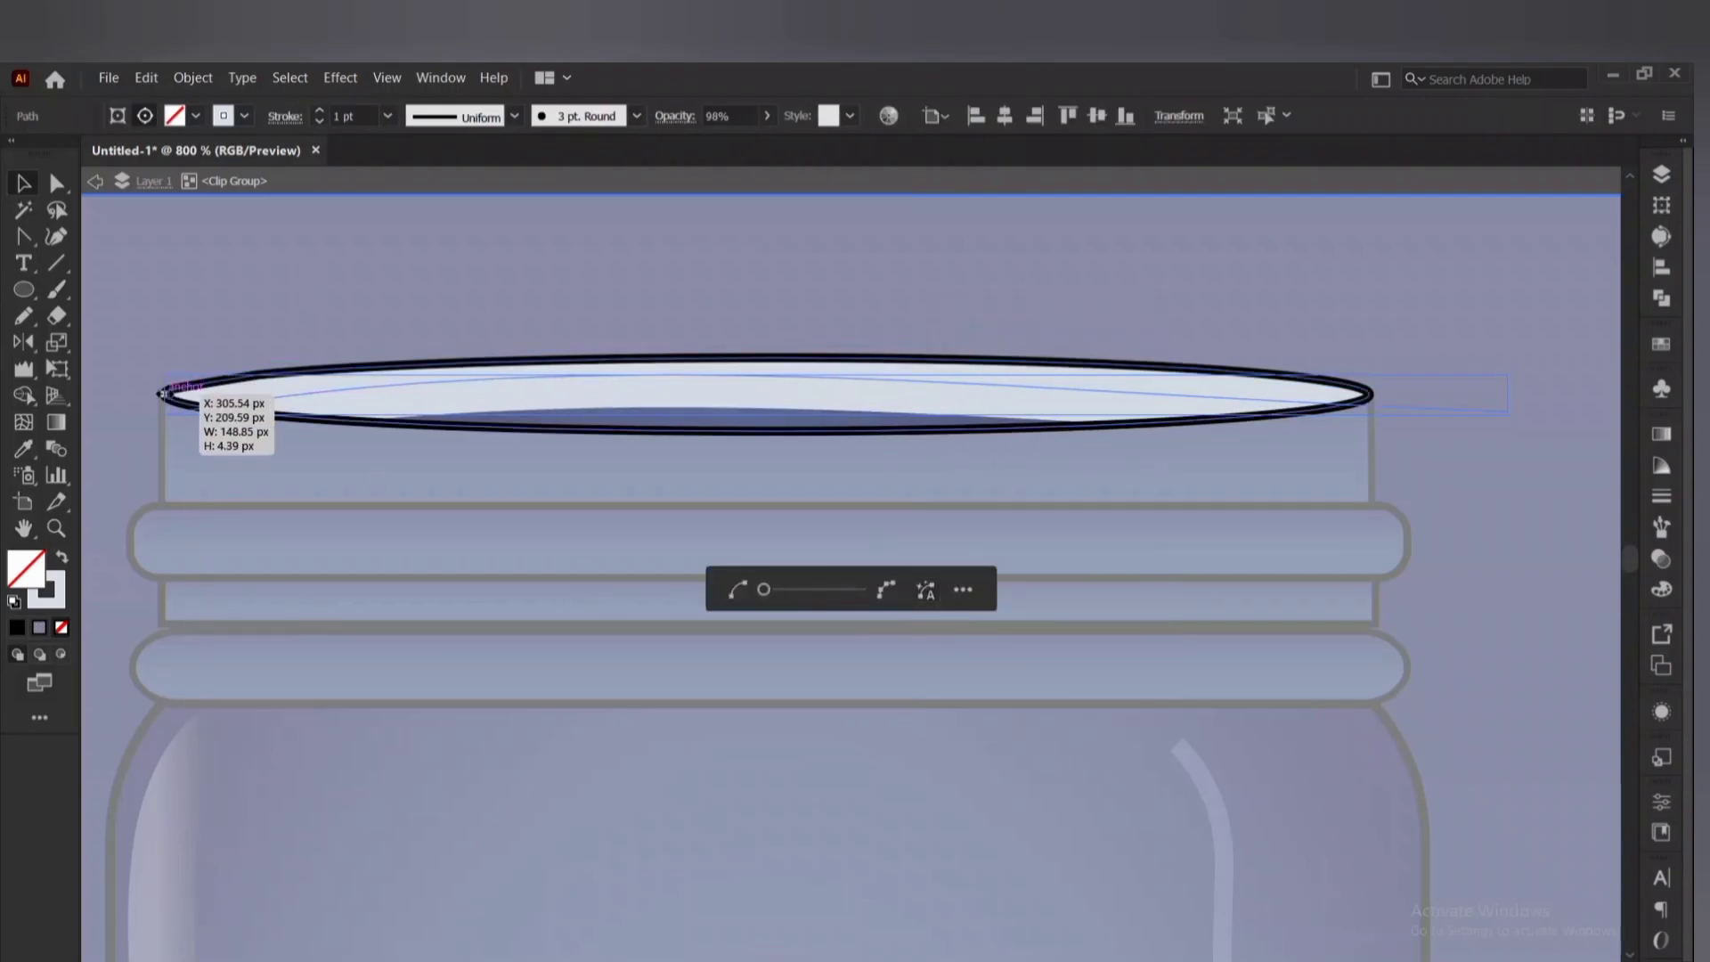
drag(169, 389, 163, 392)
key(p)
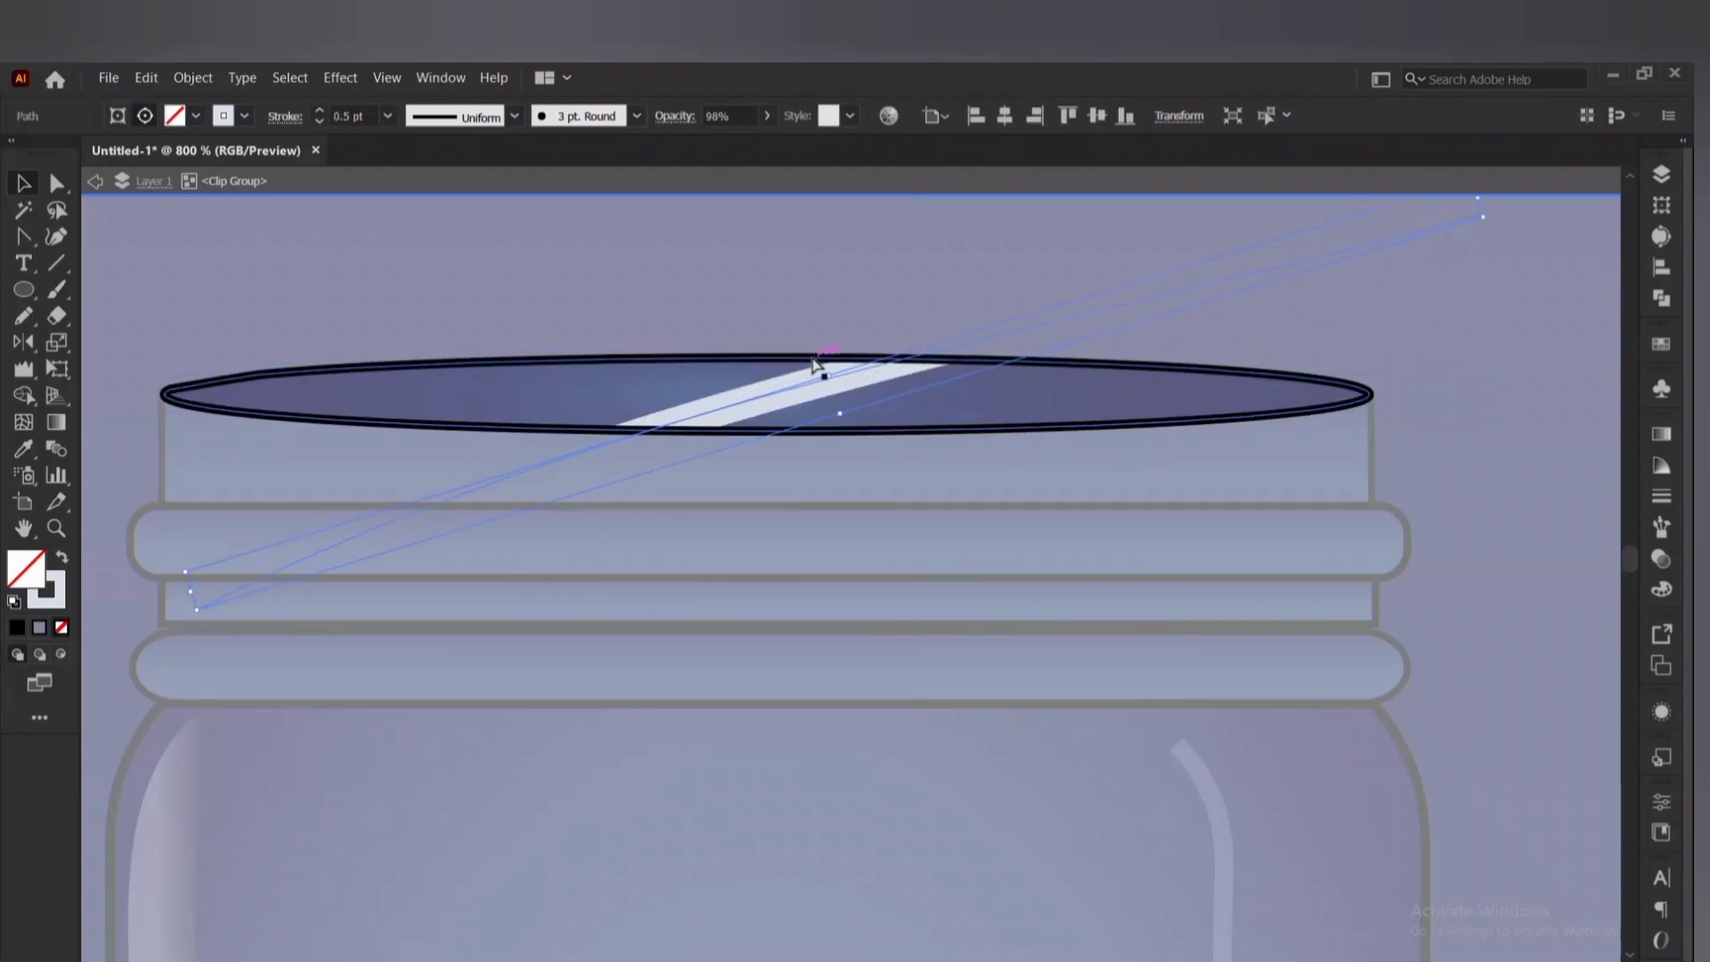
click(161, 415)
drag(738, 412, 738, 369)
drag(161, 415, 164, 397)
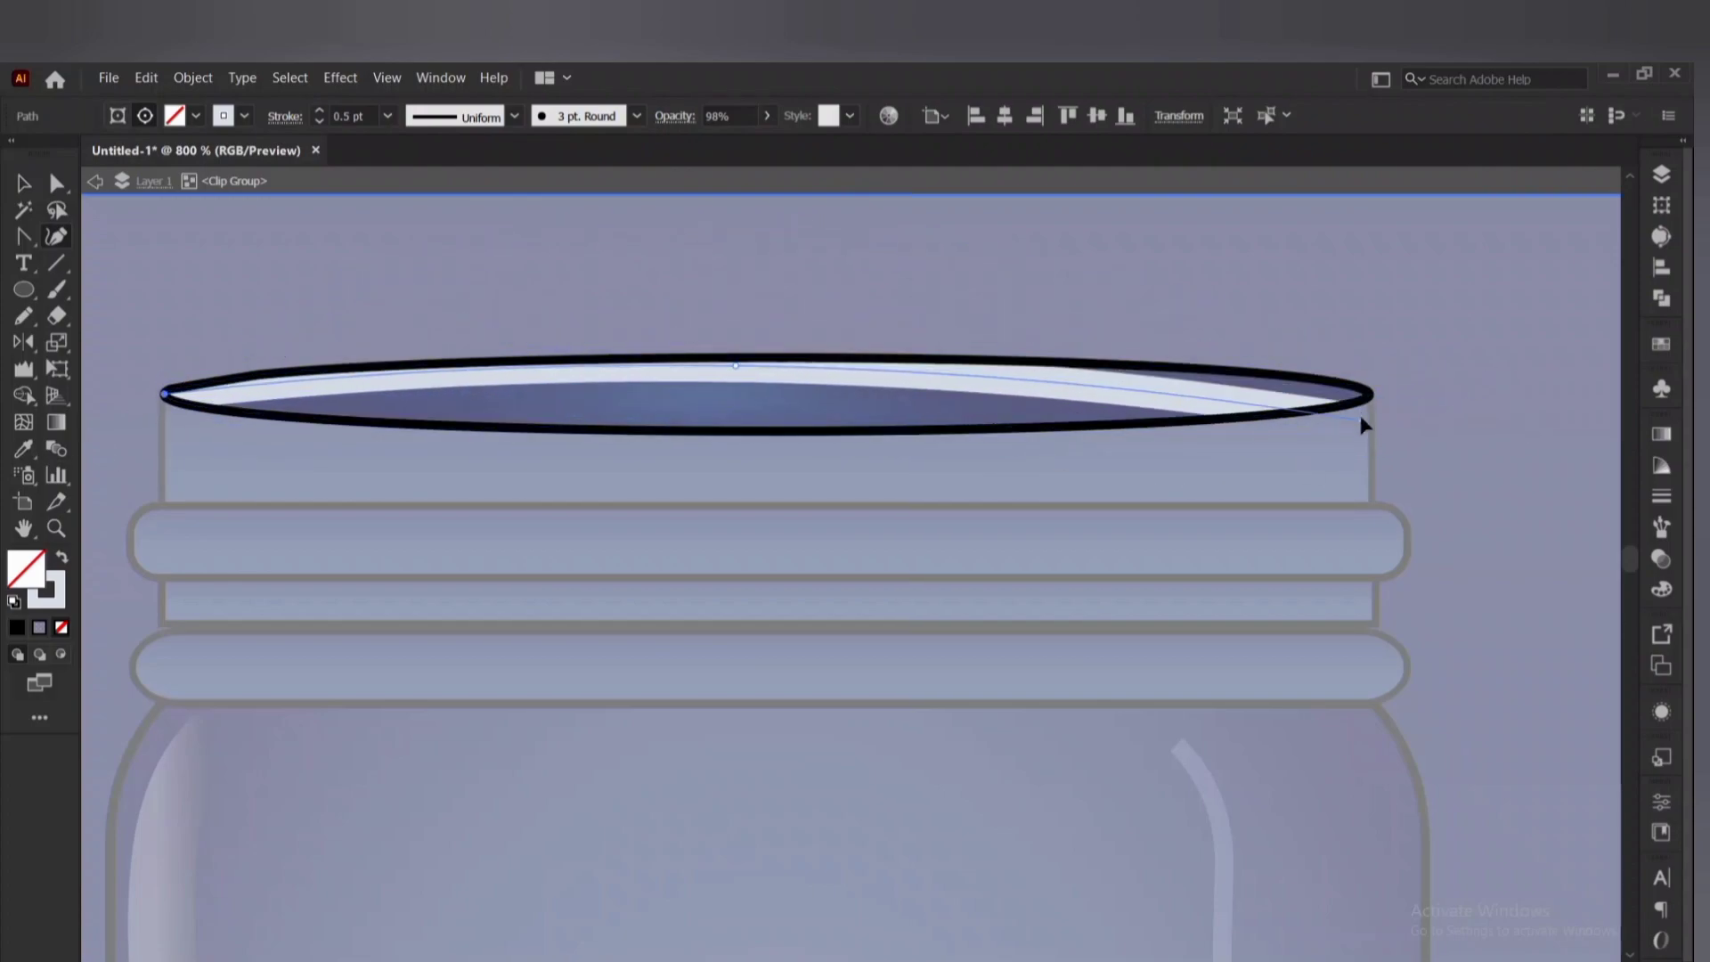
Soften the mouth's rim highlight by lowering its opacity and trying other blend modes.
click(767, 115)
drag(771, 142, 722, 142)
click(674, 116)
click(522, 156)
click(498, 232)
click(509, 156)
click(507, 309)
click(947, 243)
double_click(1024, 265)
Change the opacity of the dark end stop in the upper ring's gradient.
scroll(1031, 267, down, 6)
drag(1109, 358, 965, 405)
scroll(973, 467, up, 2)
scroll(850, 184, up, 3)
click(850, 185)
drag(849, 184, 1047, 400)
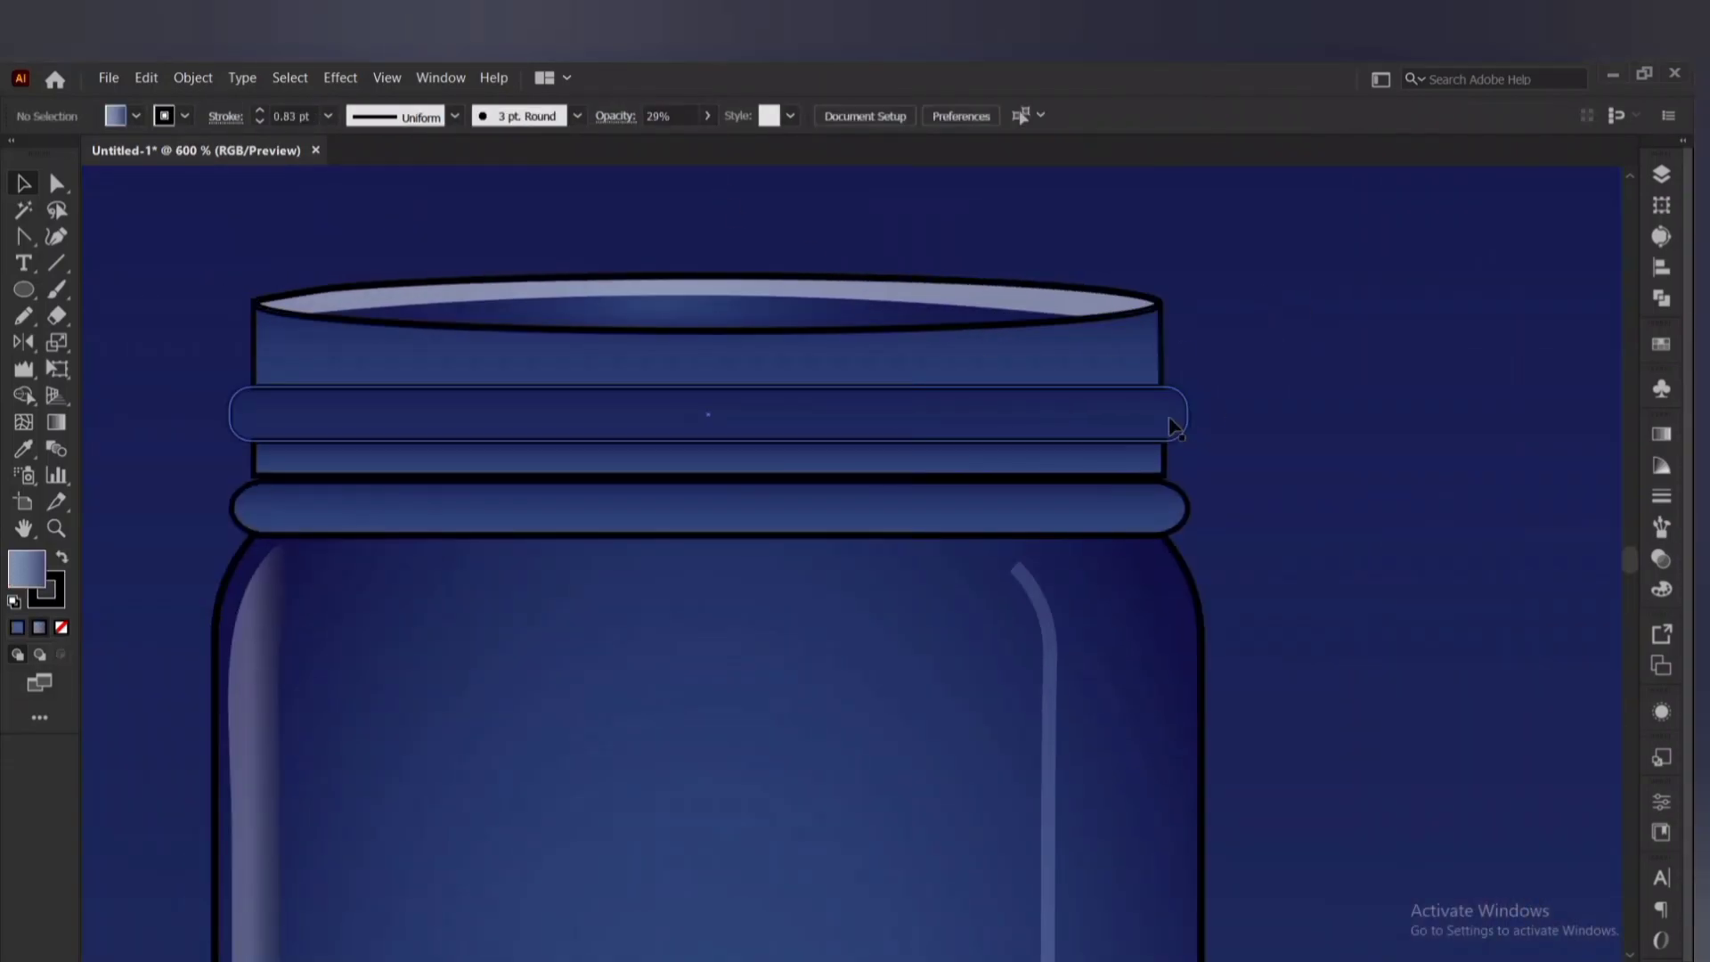
click(1660, 434)
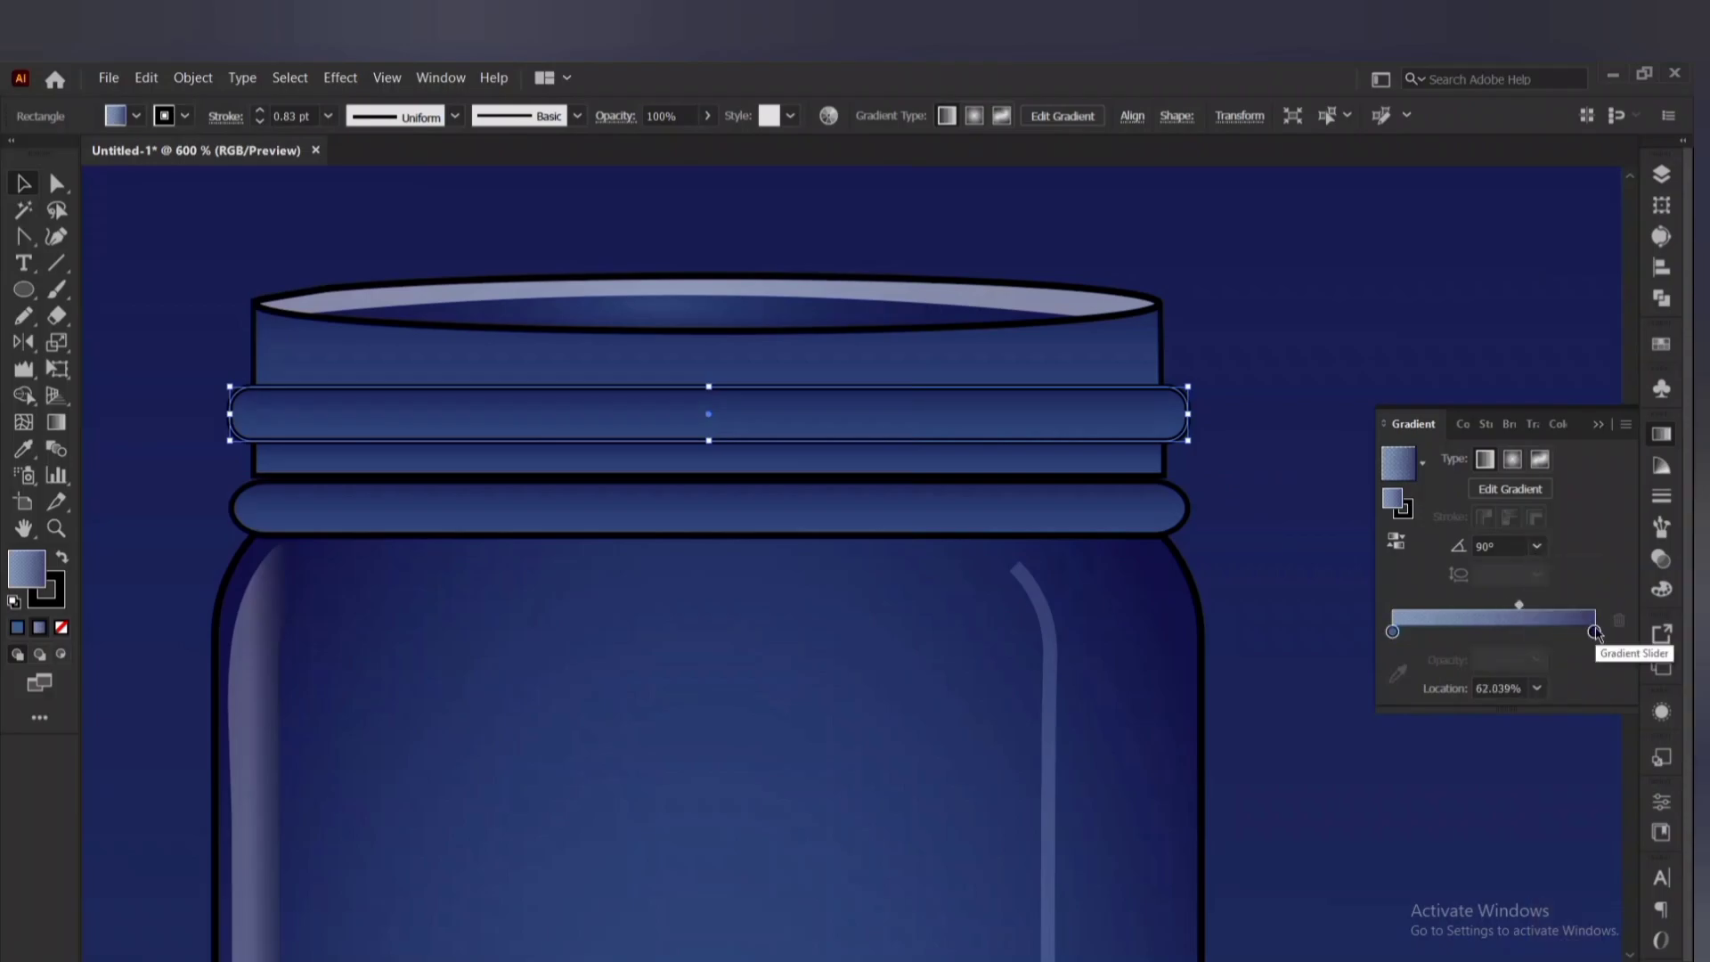
click(1536, 659)
click(1549, 777)
click(1349, 366)
scroll(1349, 366, down, 3)
drag(1360, 349, 1280, 307)
click(1662, 442)
Draw a horizontal line about half the upper ring's width and copy it onto the right half of the band below.
scroll(1172, 292, up, 4)
drag(996, 416, 1267, 417)
key(v)
drag(763, 419, 728, 489)
drag(550, 489, 652, 516)
key(ctrl+z)
click(482, 481)
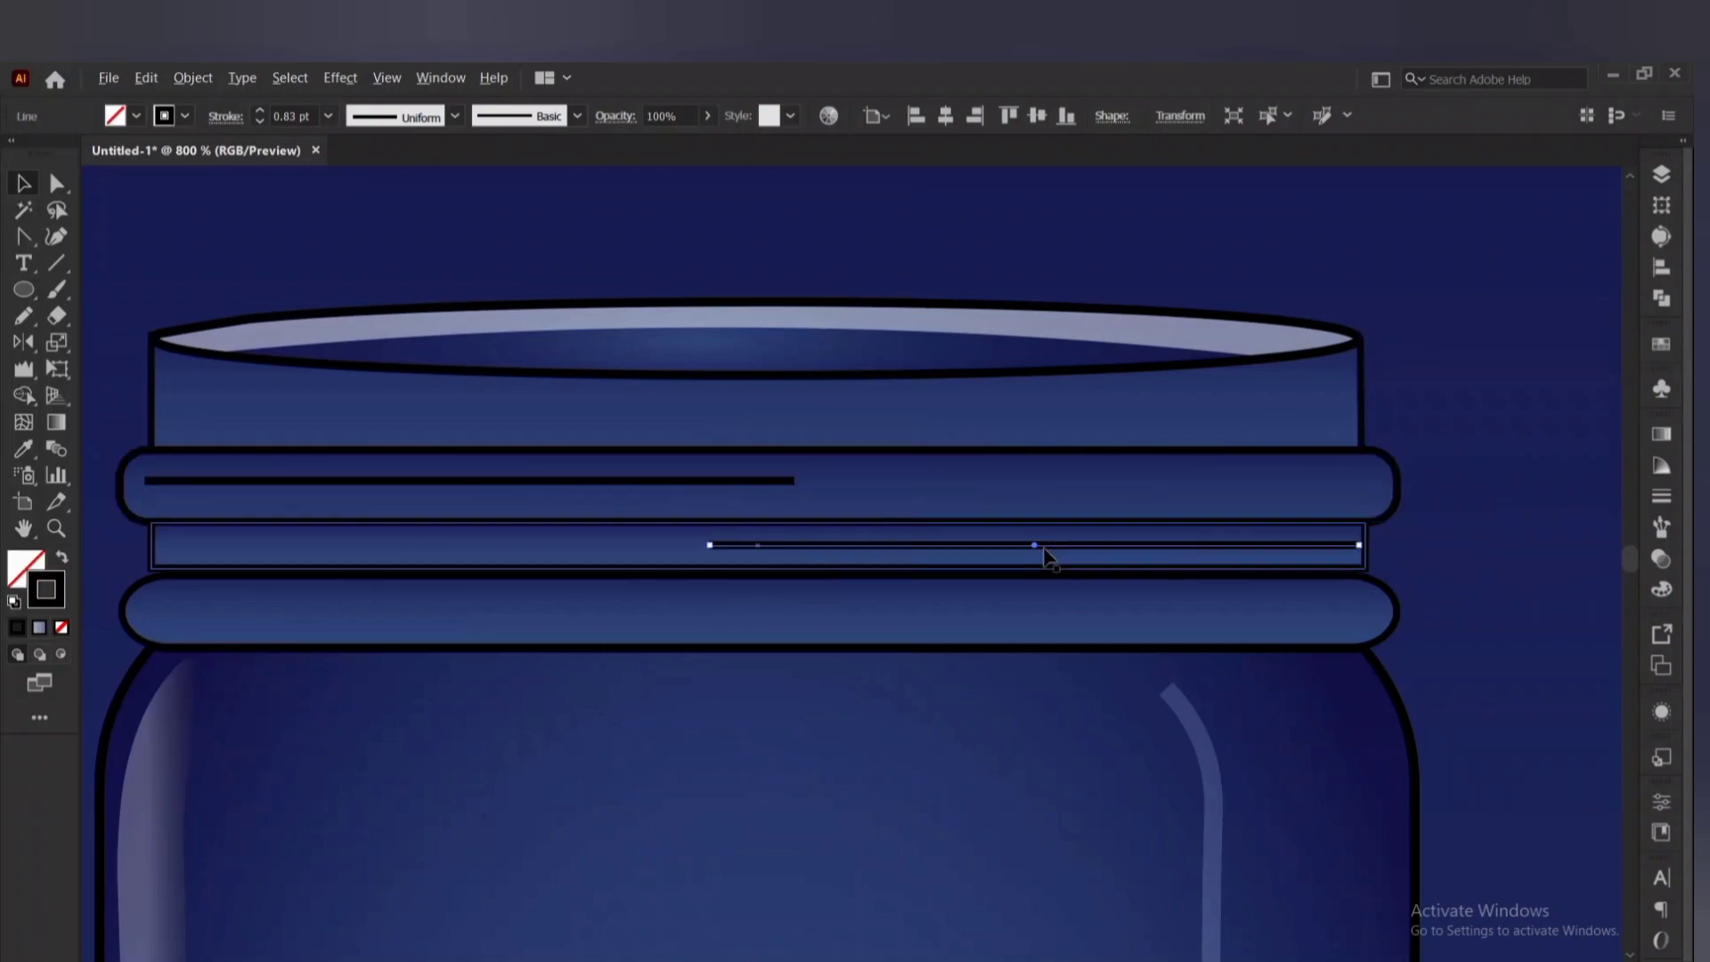
Copy the line onto the left half of the lower ring and shift the upper ring's line to its left end.
drag(468, 610, 464, 608)
scroll(1321, 485, down, 2)
click(1364, 408)
scroll(902, 438, up, 3)
drag(745, 580, 707, 584)
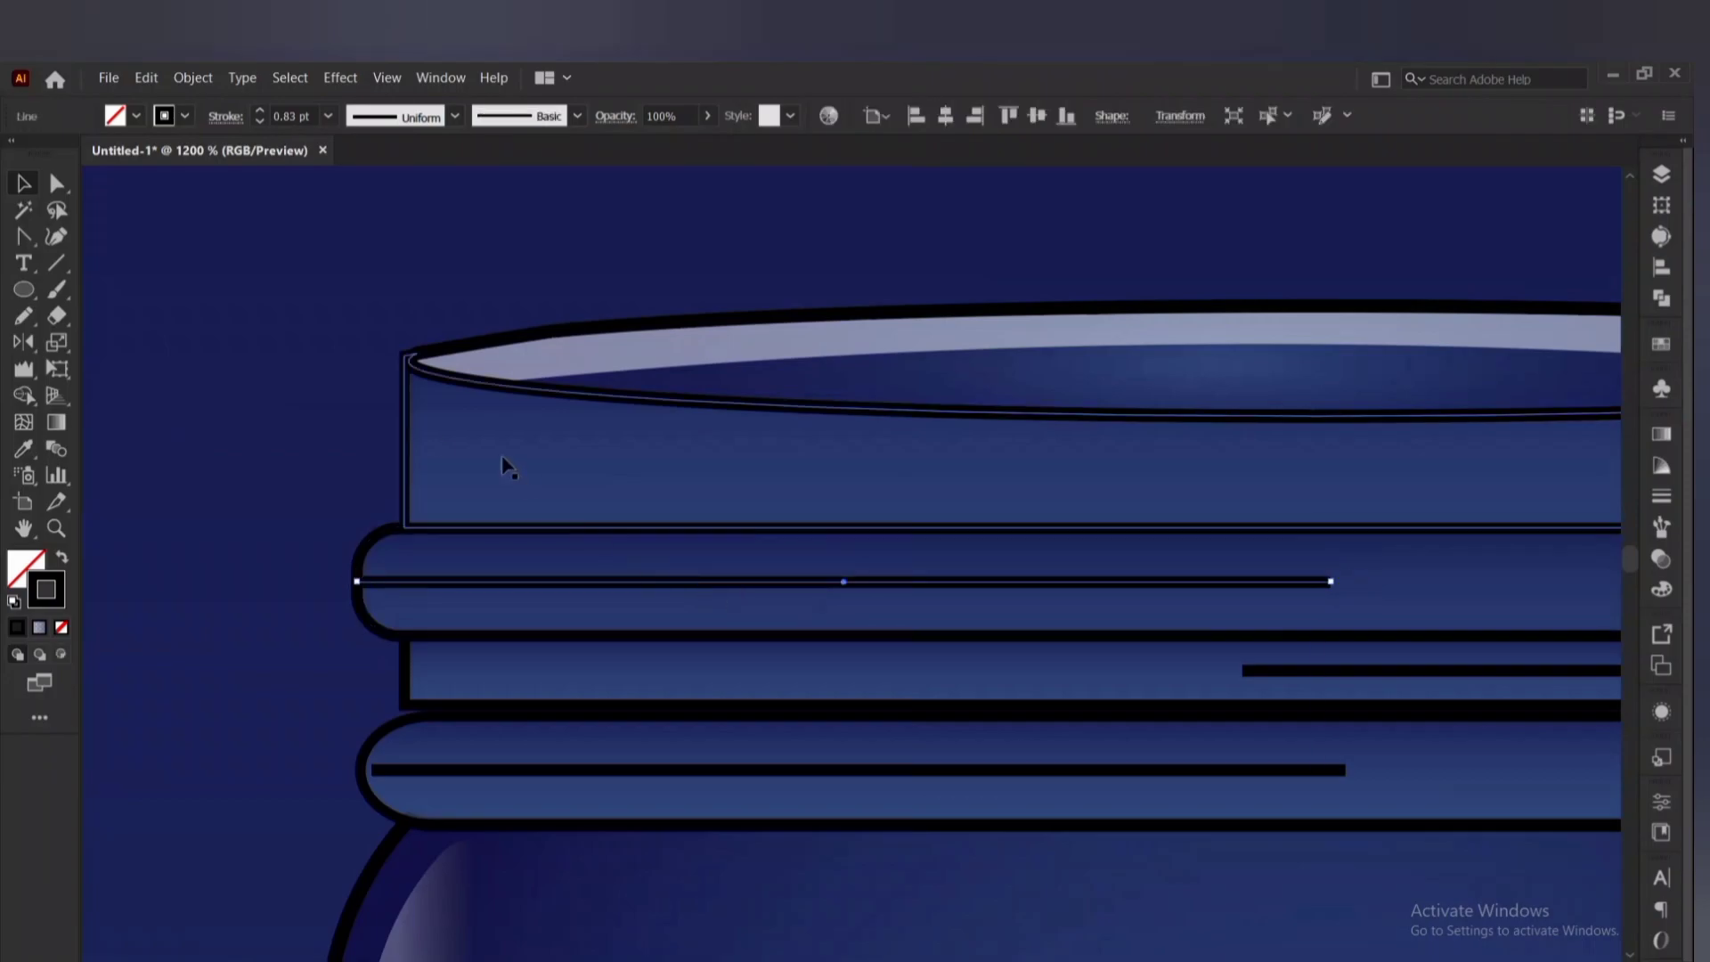
Give the three lines on the jar's neck a white 1 pt stroke with no fill.
shift+click(820, 583)
scroll(768, 485, down, 2)
shift+click(1041, 578)
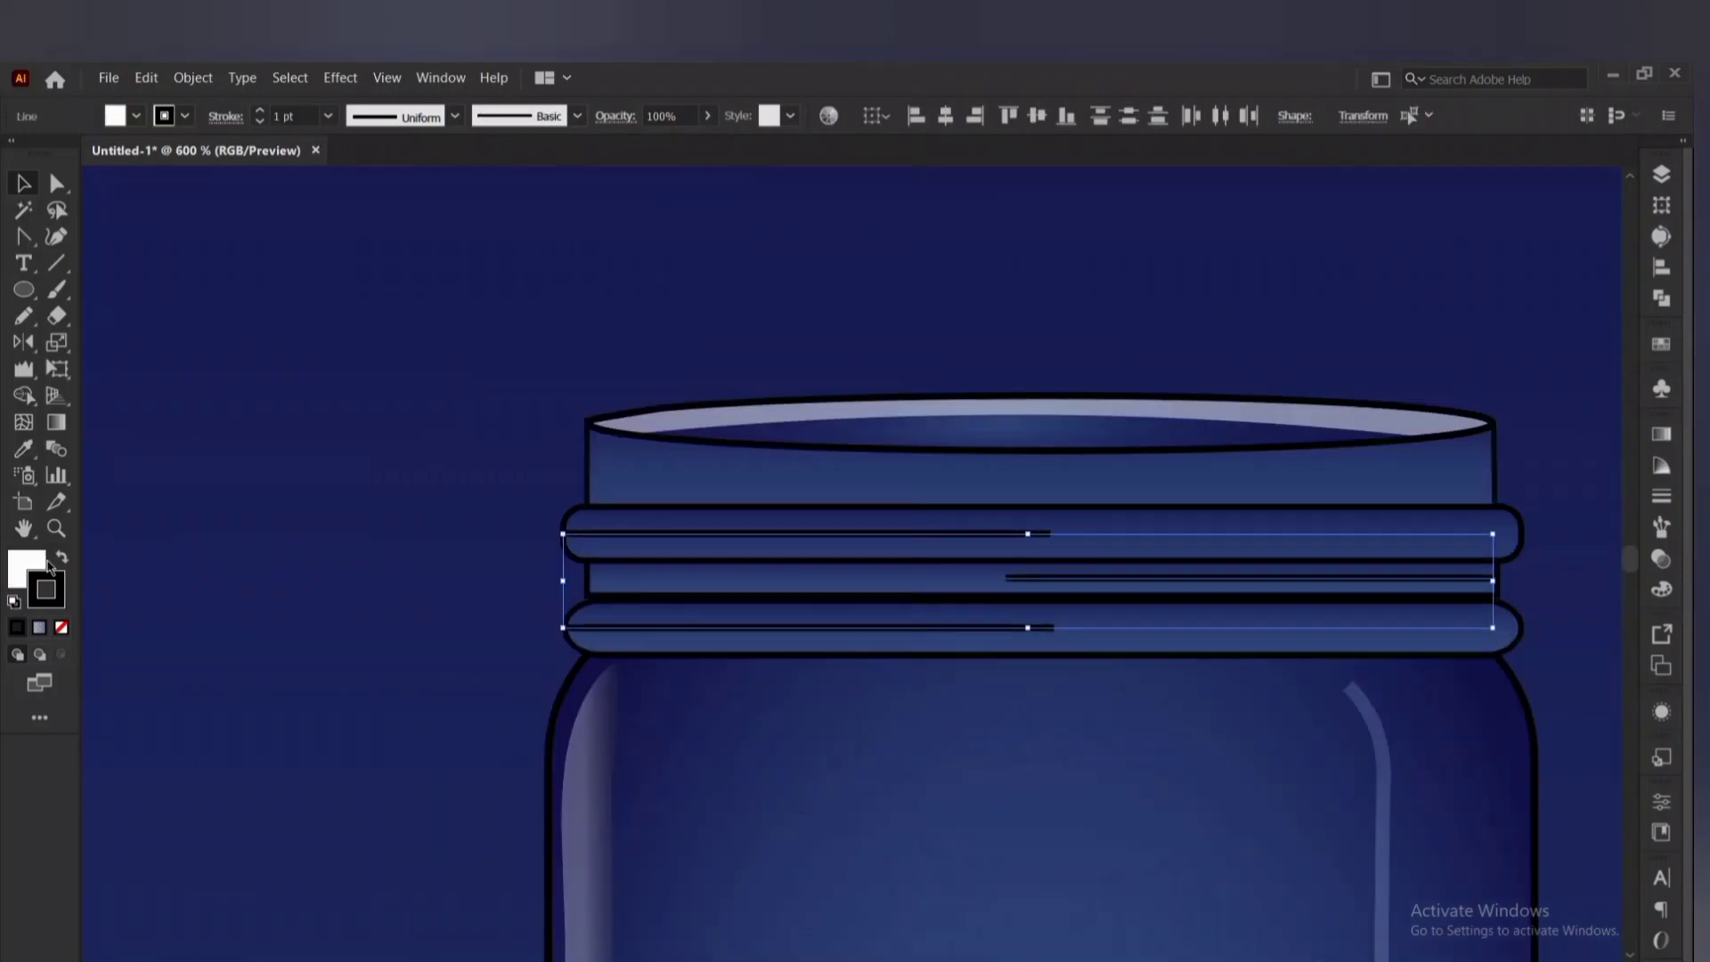
click(1661, 589)
click(1419, 573)
click(380, 451)
scroll(378, 451, down, 2)
click(1660, 589)
scroll(692, 485, up, 3)
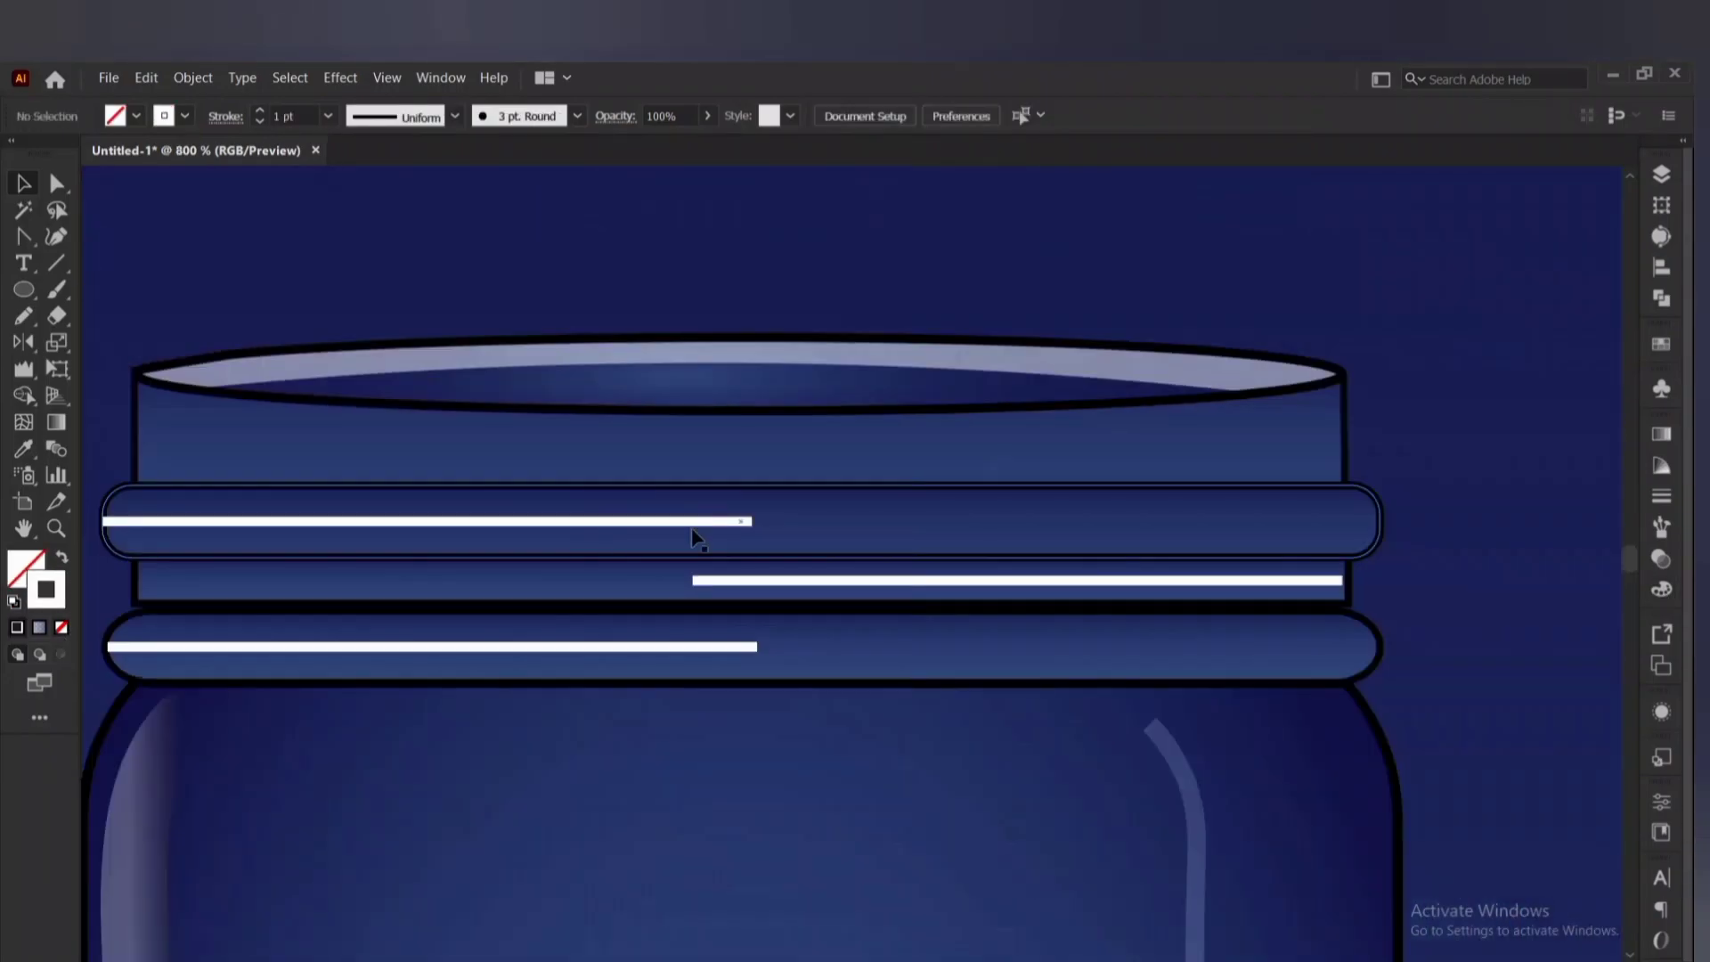
Lower the three white lines' opacity to 55% and apply the 3 pt. Round brush to them.
click(692, 523)
shift+click(697, 581)
drag(701, 143, 666, 143)
click(577, 116)
click(379, 164)
Reduce the three lines' stroke weight to 0.25 pt.
click(259, 121)
click(259, 121)
click(259, 121)
click(259, 121)
click(259, 121)
click(260, 109)
Narrow the three highlight lines slightly from their left side, keeping the 0.25 pt stroke.
drag(178, 523, 358, 489)
scroll(360, 491, up, 2)
drag(206, 603, 233, 600)
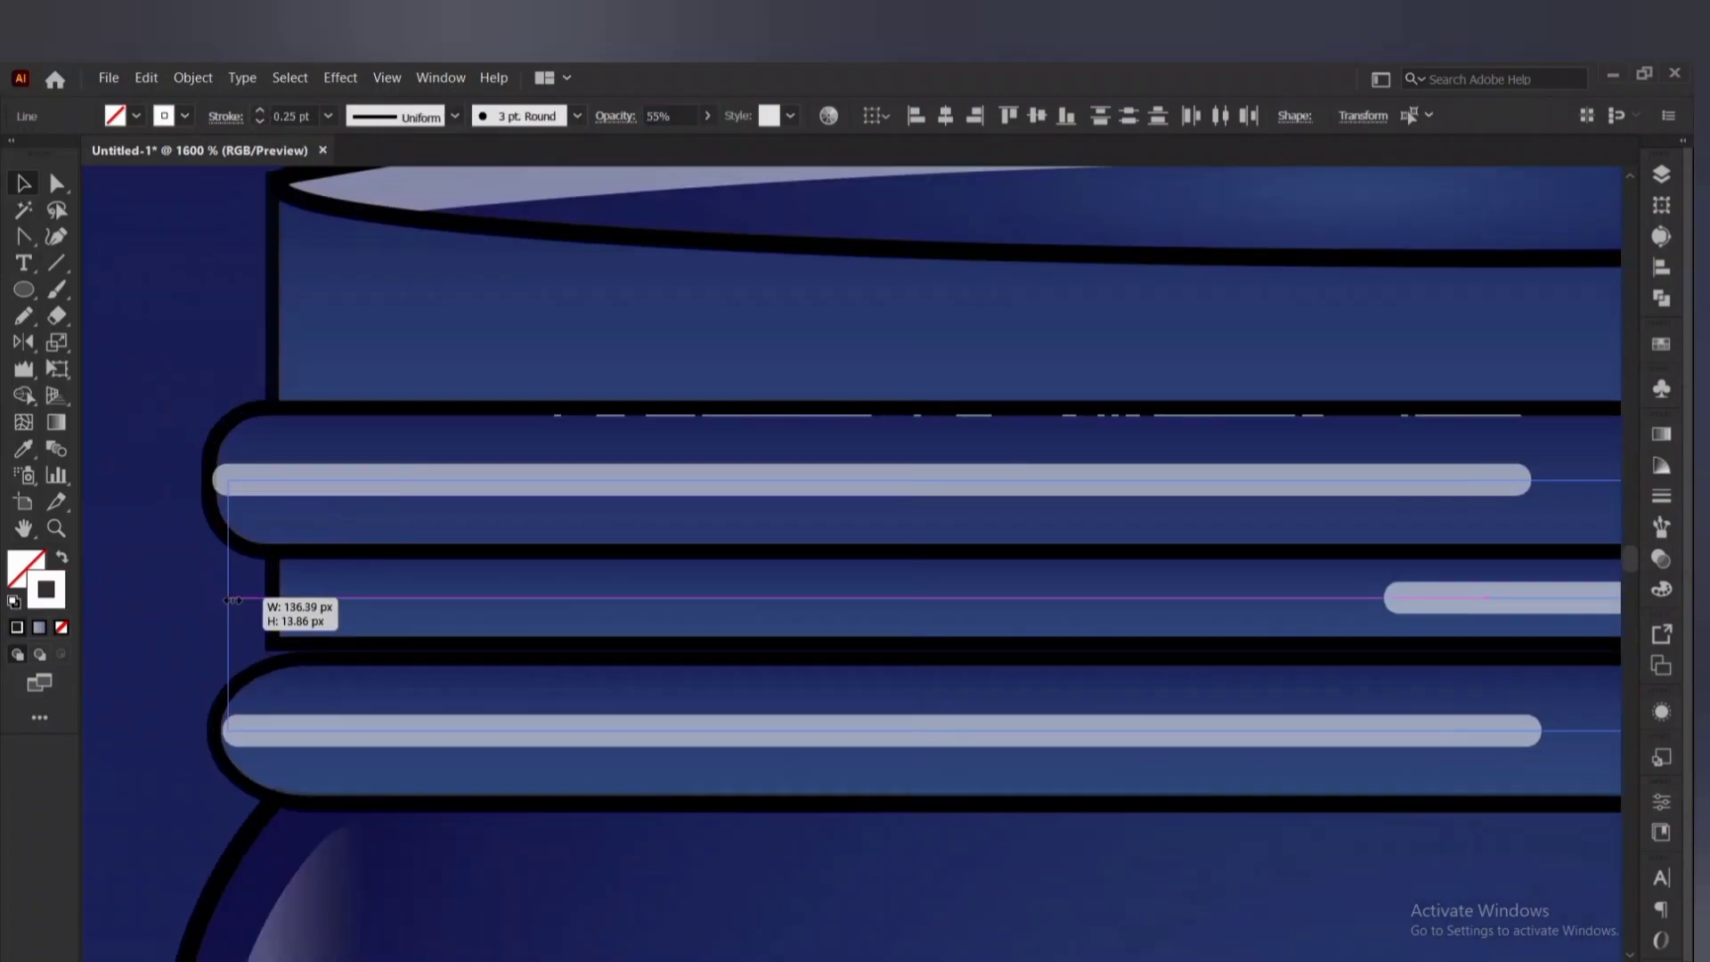
click(260, 121)
click(260, 109)
key(Down)
key(Up)
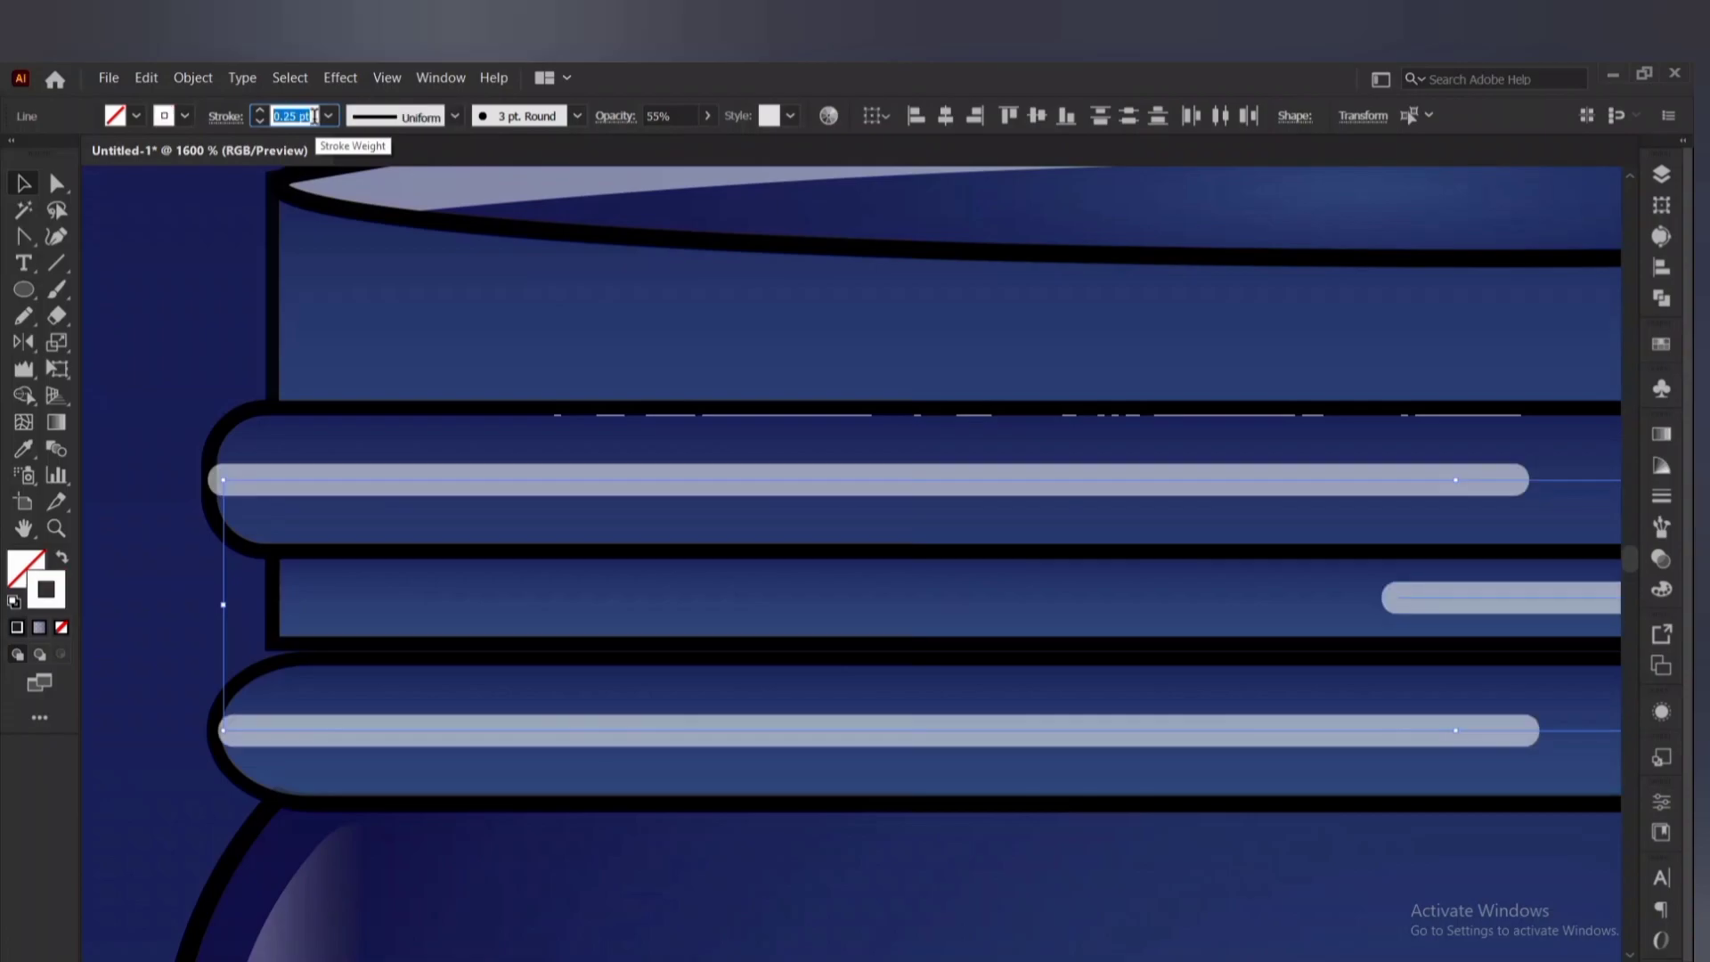
scroll(160, 411, down, 3)
click(1244, 435)
scroll(737, 499, up, 3)
scroll(1041, 461, down, 3)
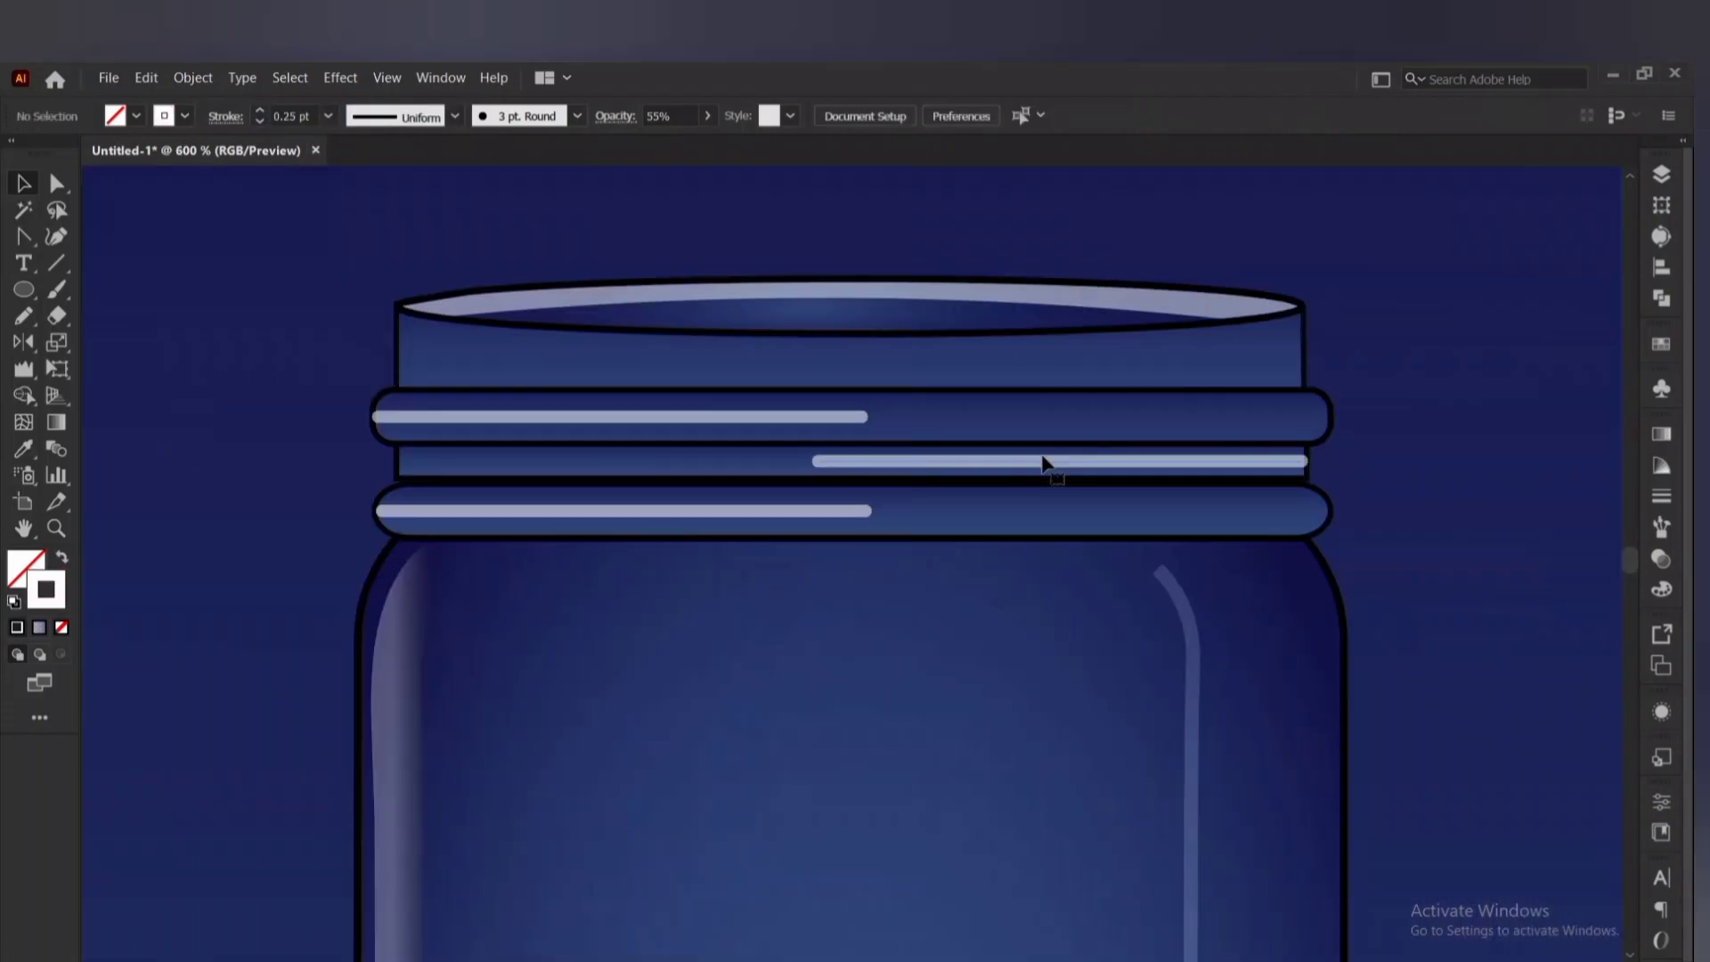
Lower the opacity of the neck's highlight lines to 40%.
scroll(730, 479, up, 3)
click(829, 310)
shift+click(989, 427)
drag(646, 147, 656, 147)
scroll(766, 289, down, 7)
click(950, 324)
scroll(917, 365, down, 2)
drag(910, 387, 923, 427)
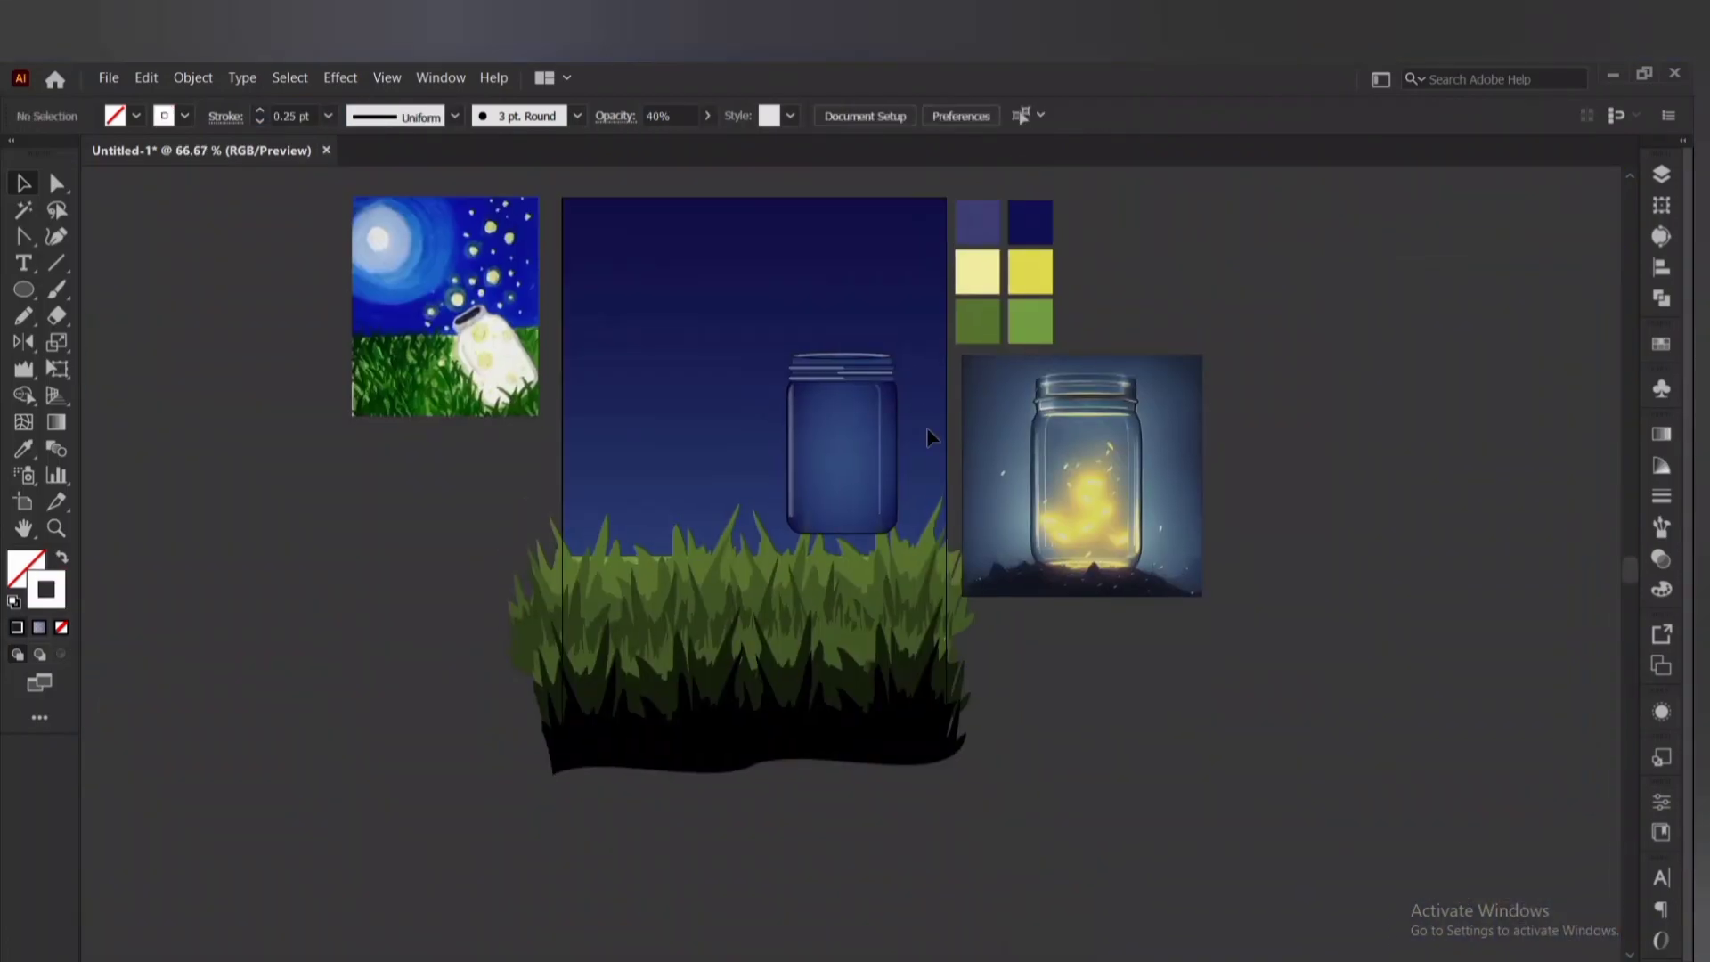
Switch the lower ring's highlight line to the Basic brush with a 0.5 pt stroke.
scroll(842, 361, up, 7)
drag(255, 376, 254, 358)
click(577, 115)
click(496, 201)
click(259, 110)
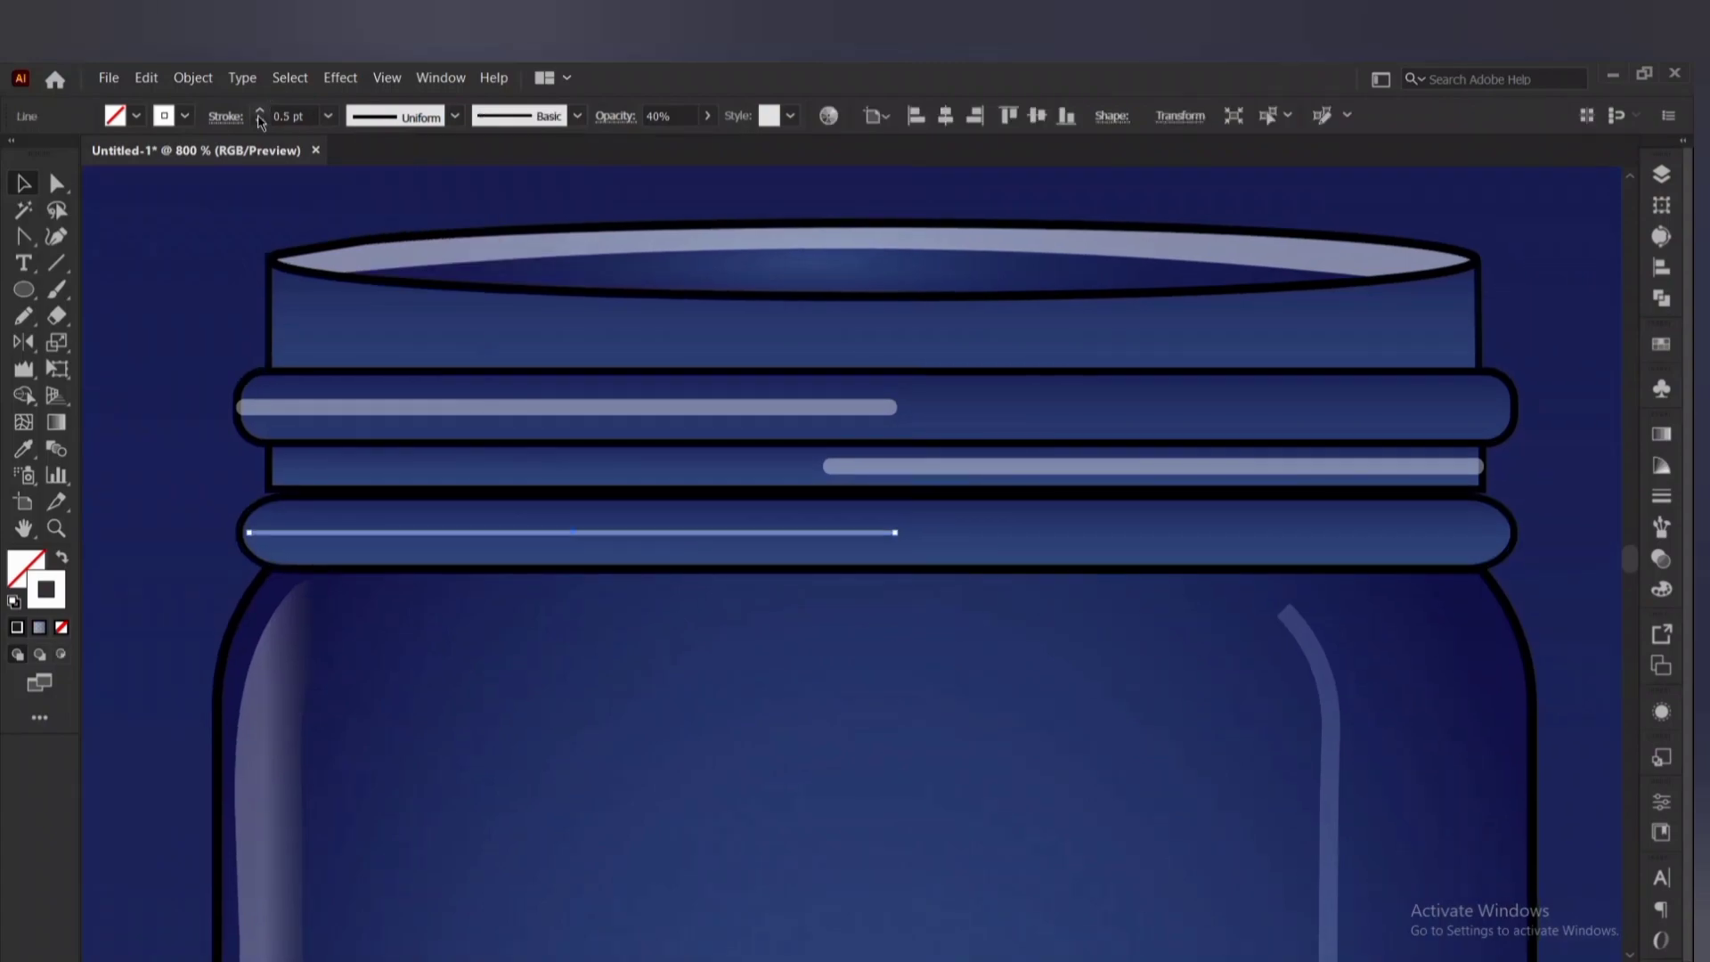
Give the lower ring's highlight line round caps and nudge it into place along the ring.
click(118, 613)
scroll(117, 612, up, 1)
drag(307, 492, 308, 492)
click(1659, 497)
click(1495, 489)
click(1660, 498)
drag(456, 493, 462, 497)
Match the upper ring's highlight line to the lower ring's line with the Eyedropper and apply the Basic brush.
click(604, 310)
key(i)
click(771, 492)
key(v)
click(577, 116)
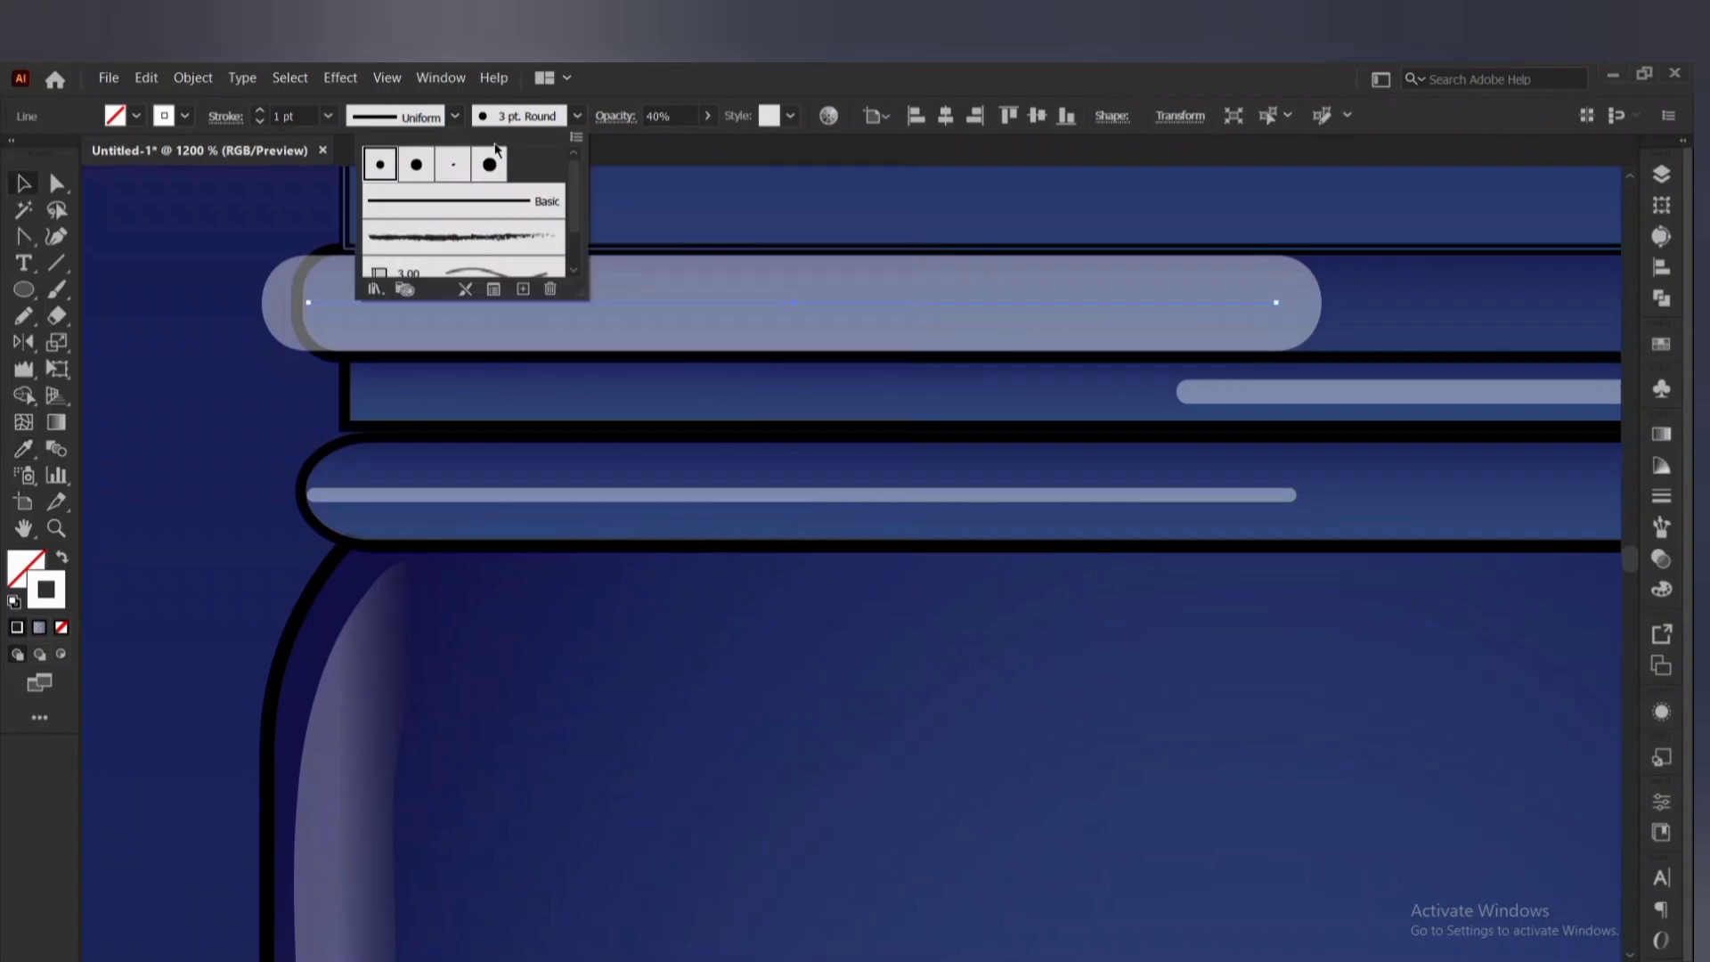
click(496, 201)
Adjust the brush and stroke weight of the highlight line between the two rings to match the other highlights.
drag(1225, 389, 913, 403)
click(914, 403)
click(577, 116)
click(259, 111)
Select all parts of the jar and group them.
scroll(873, 449, down, 8)
drag(623, 236, 787, 453)
right_click(719, 290)
click(773, 439)
Tilt the grouped jar to the left and position it in the grass.
scroll(797, 545, up, 2)
drag(749, 534, 809, 452)
drag(711, 452, 697, 595)
click(750, 429)
scroll(752, 425, down, 1)
click(689, 554)
mouse_move(754, 431)
mouse_down()
mouse_move(734, 498)
mouse_move(788, 454)
mouse_up()
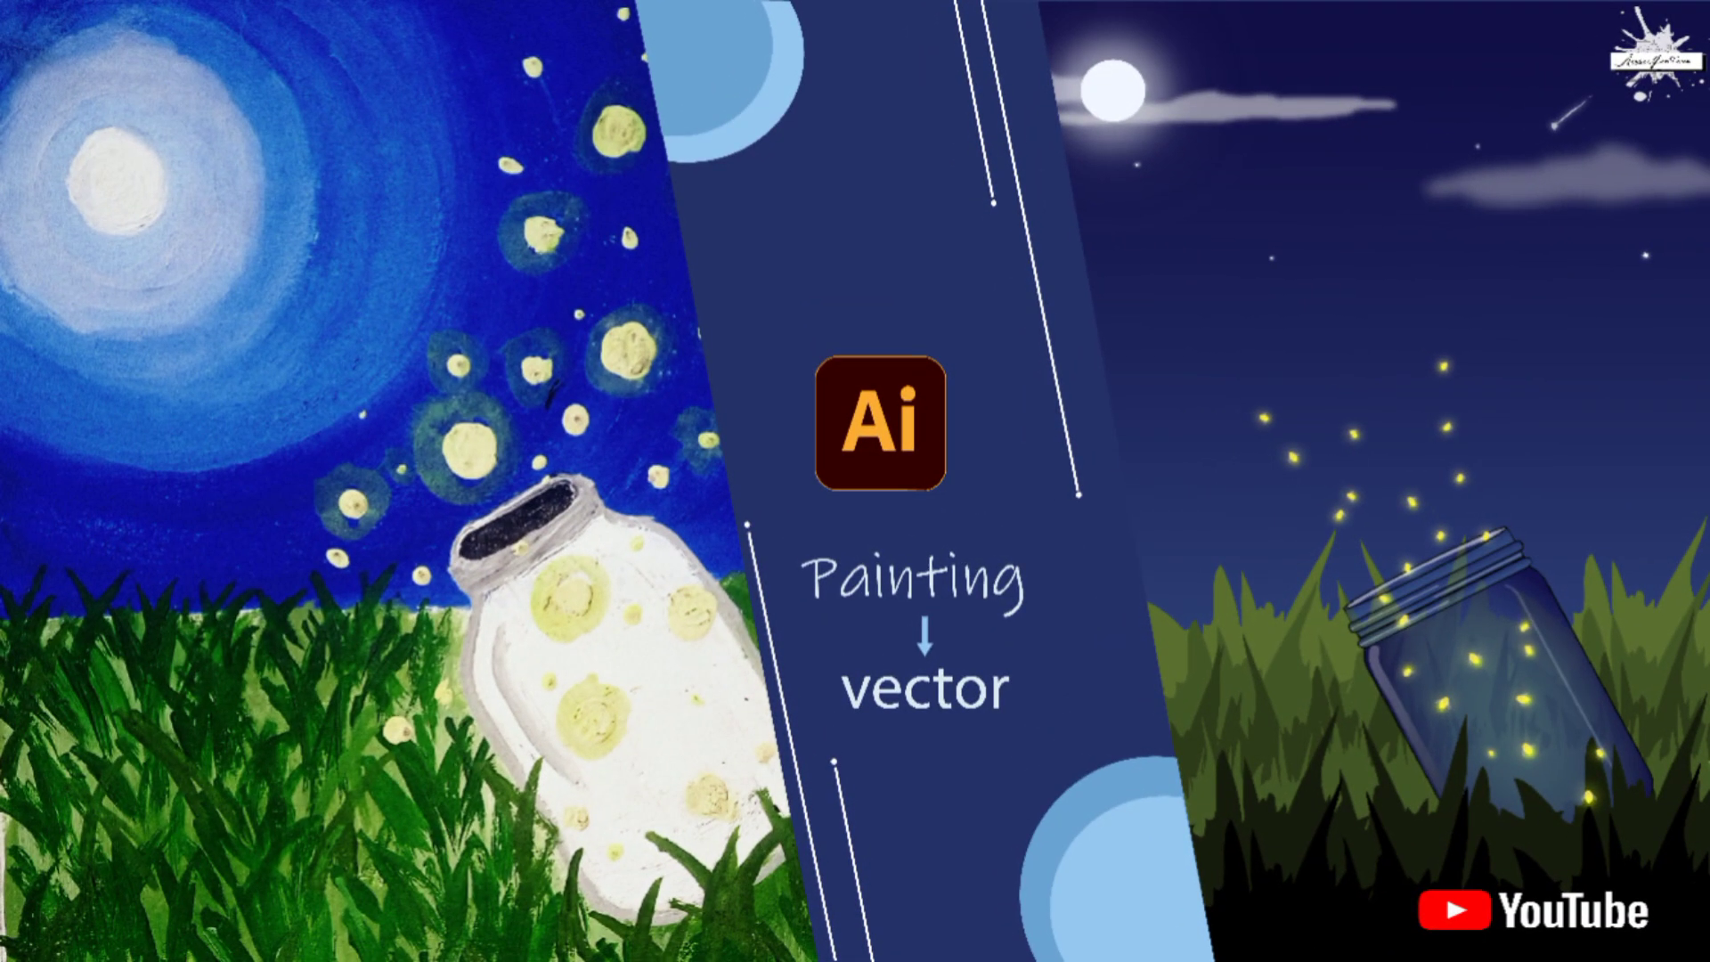